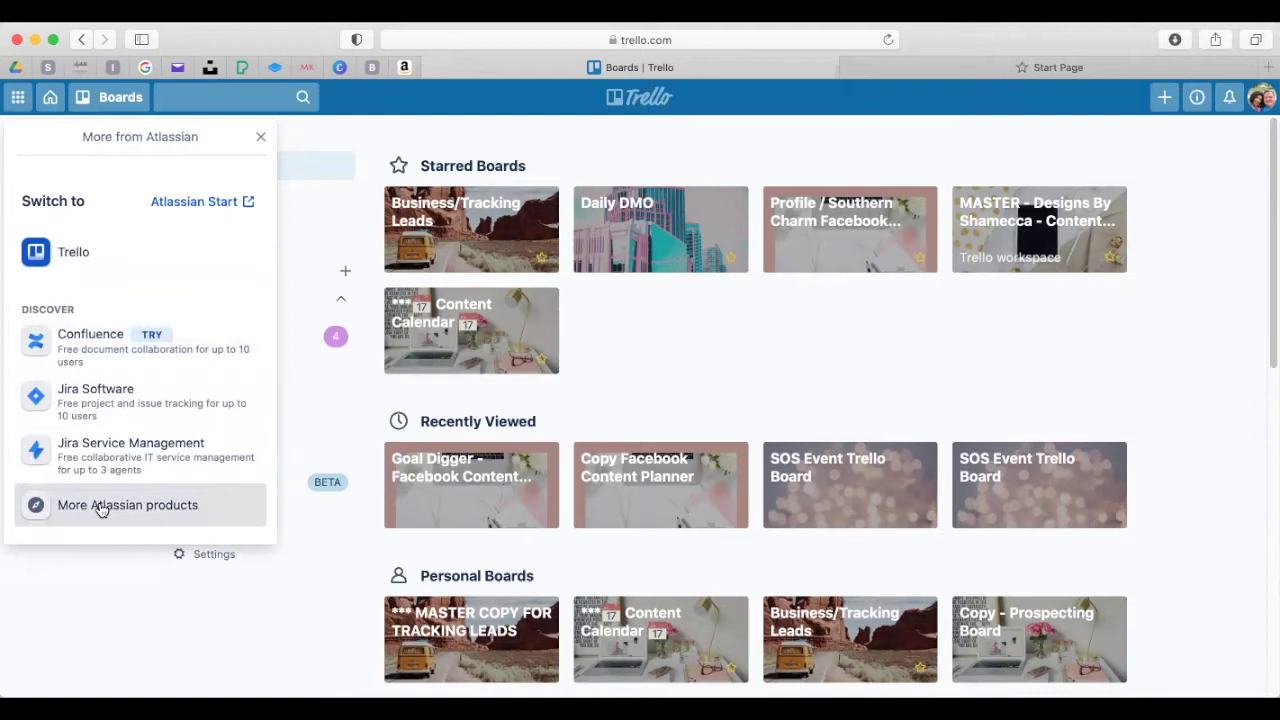
left_click(50, 103)
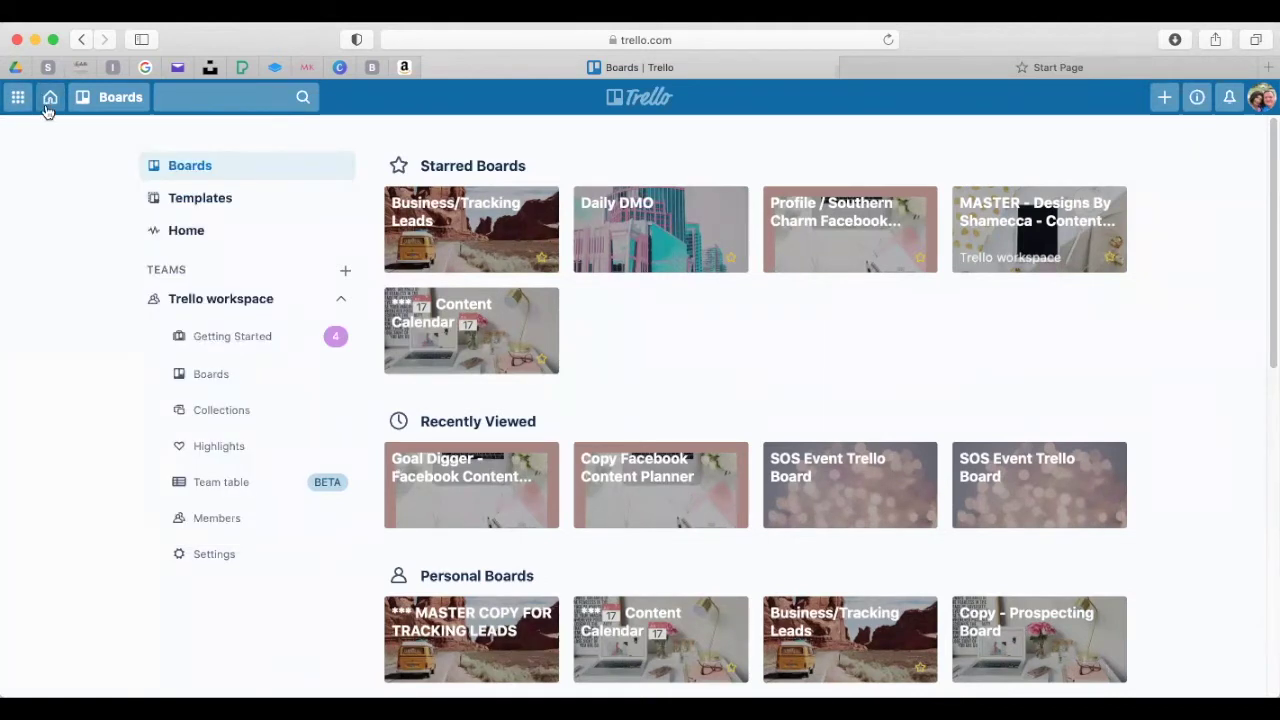
left_click(51, 101)
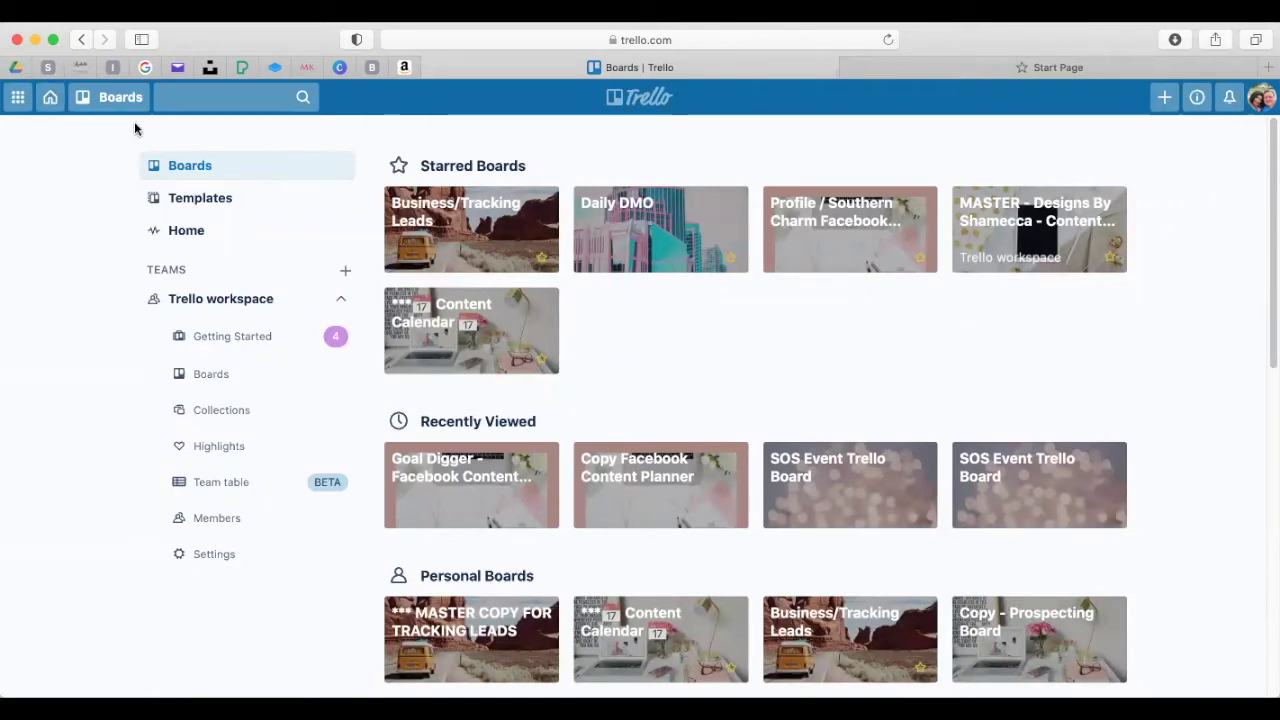
scroll(755, 300, "down", 10)
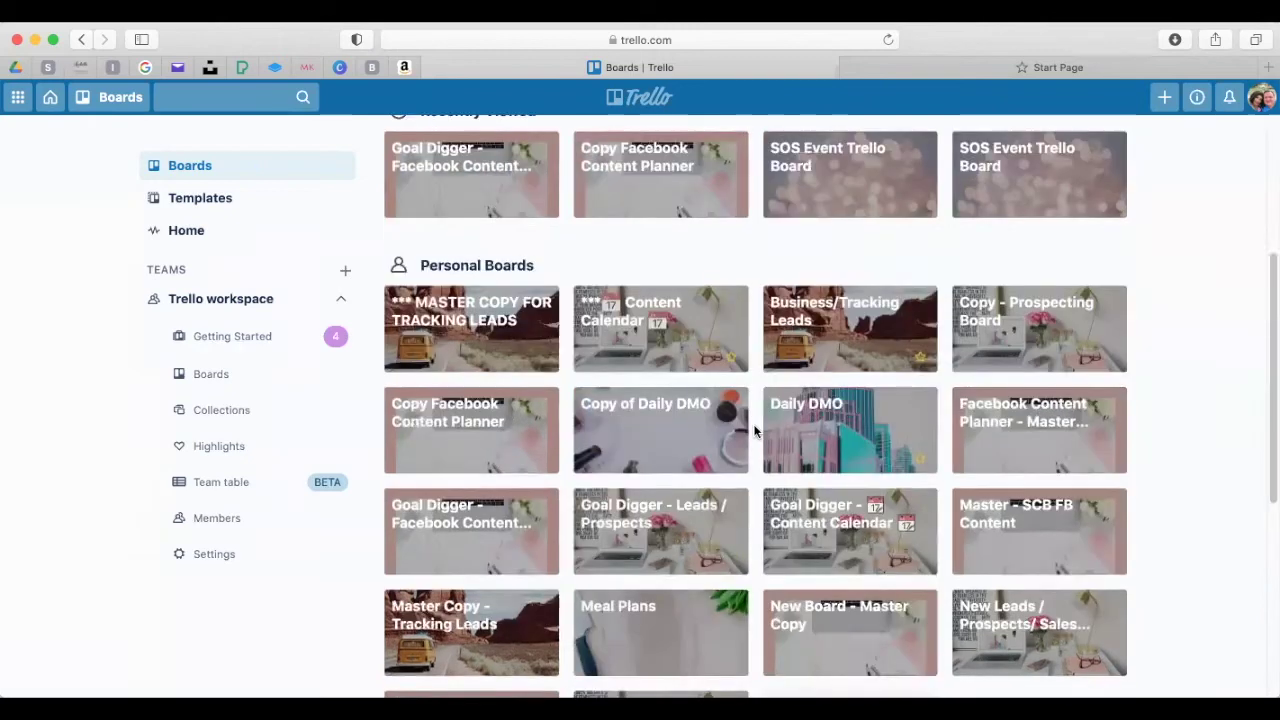
scroll(748, 447, "up", 10)
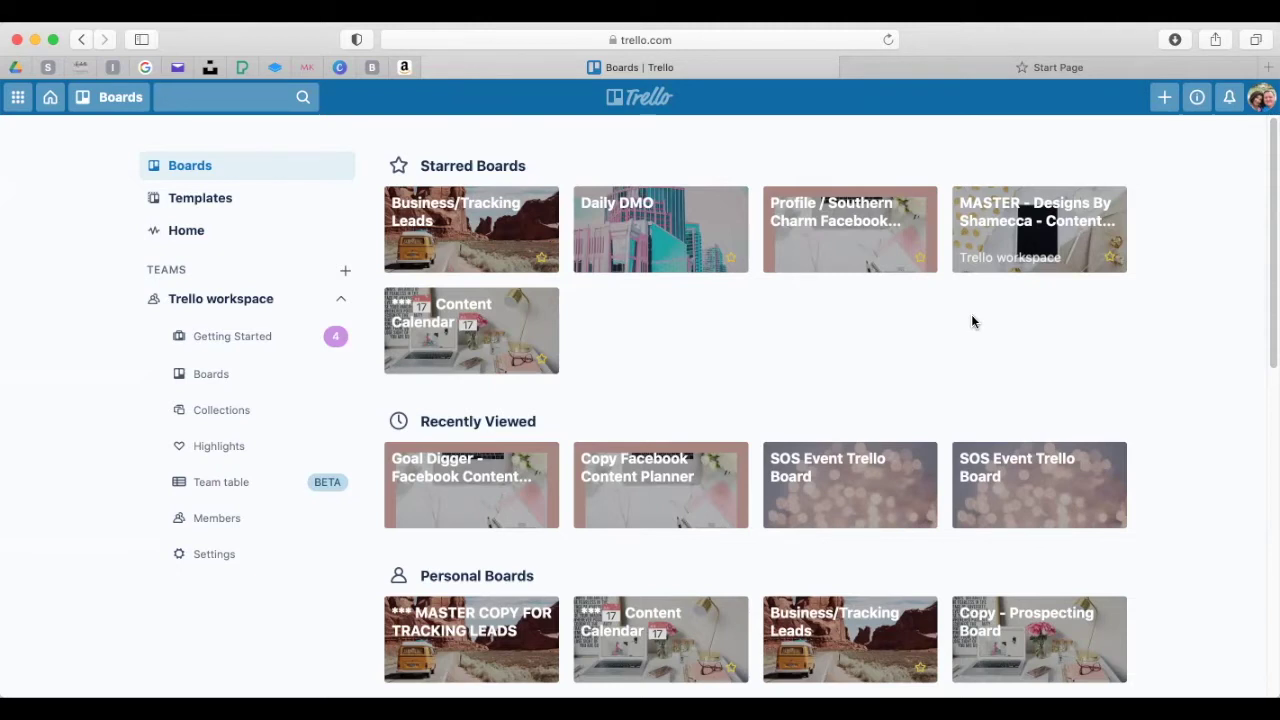
- Create a new board titled Trello Training Board in the Trello workspace and dismiss its initial list title entry
left_click(1163, 98)
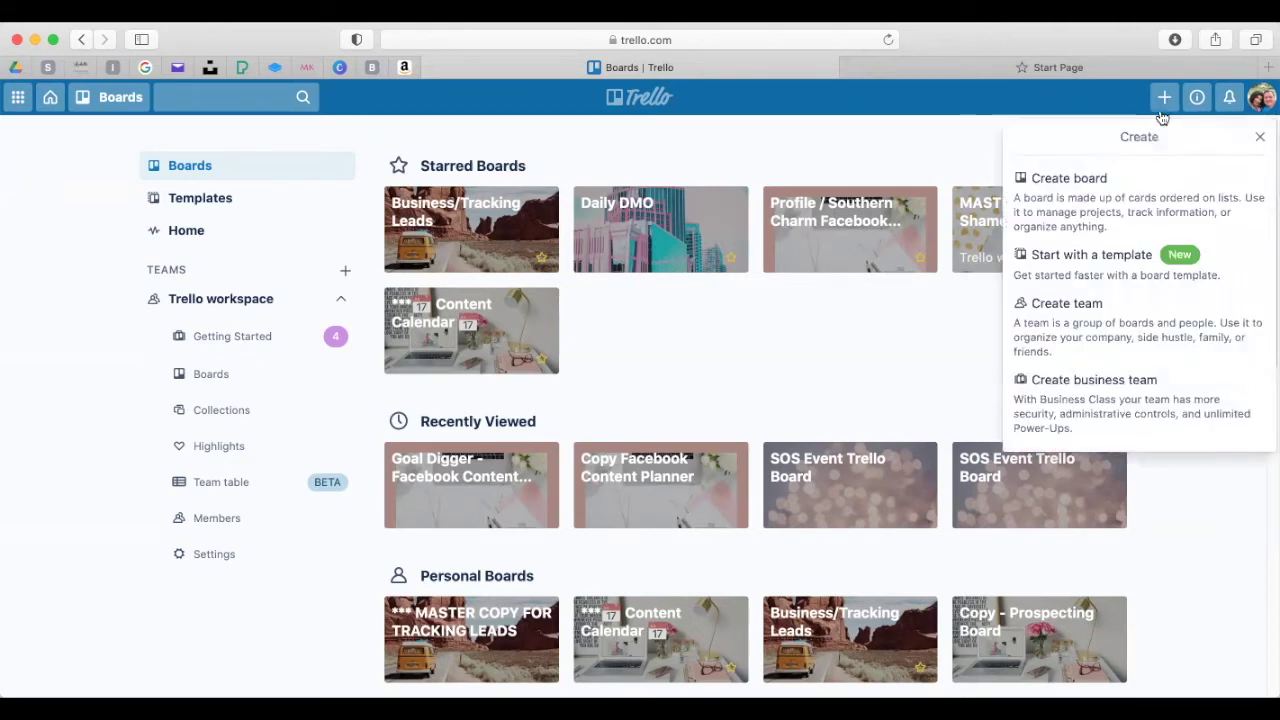
left_click(1115, 193)
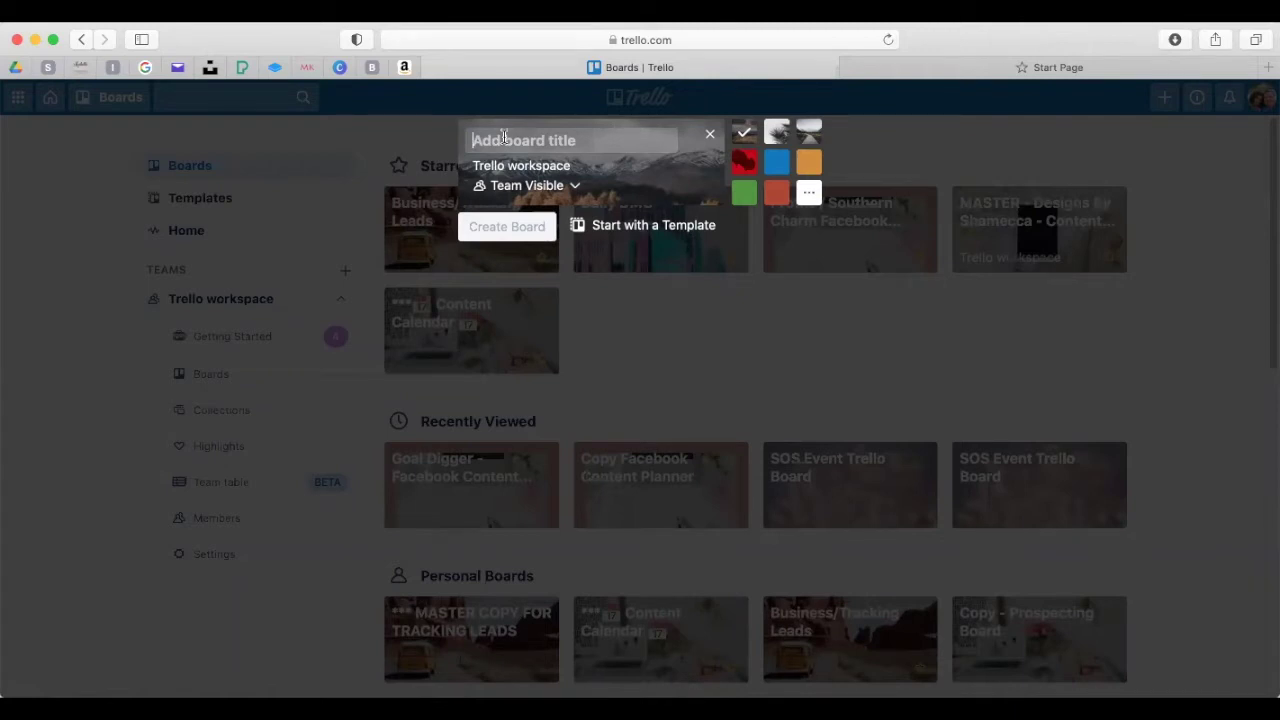
type("Trello Training")
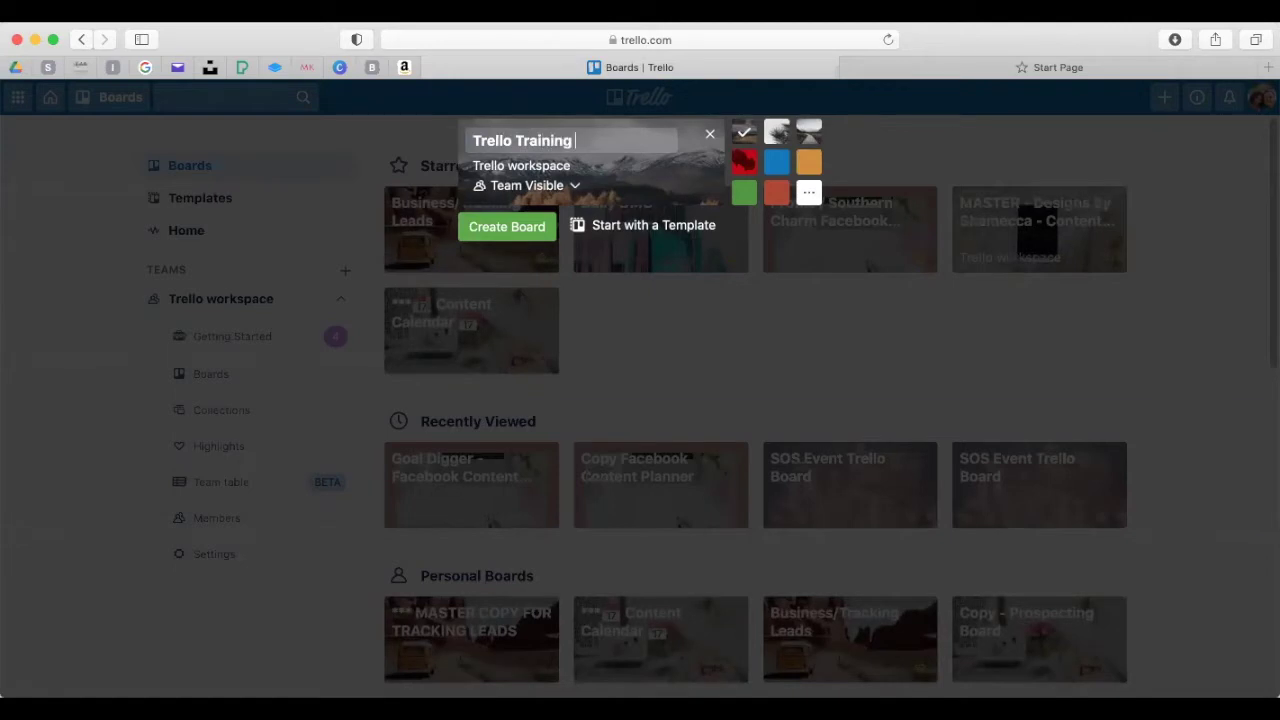
type(" Board")
left_click(505, 227)
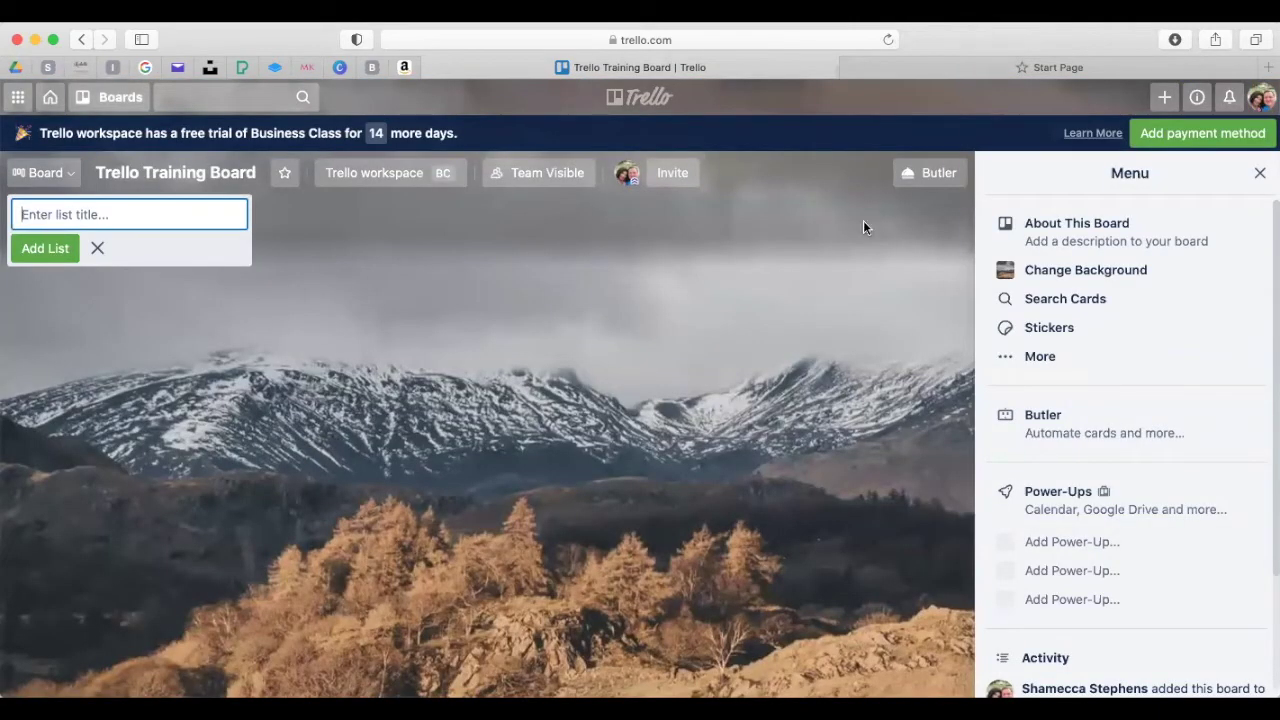
key("Escape")
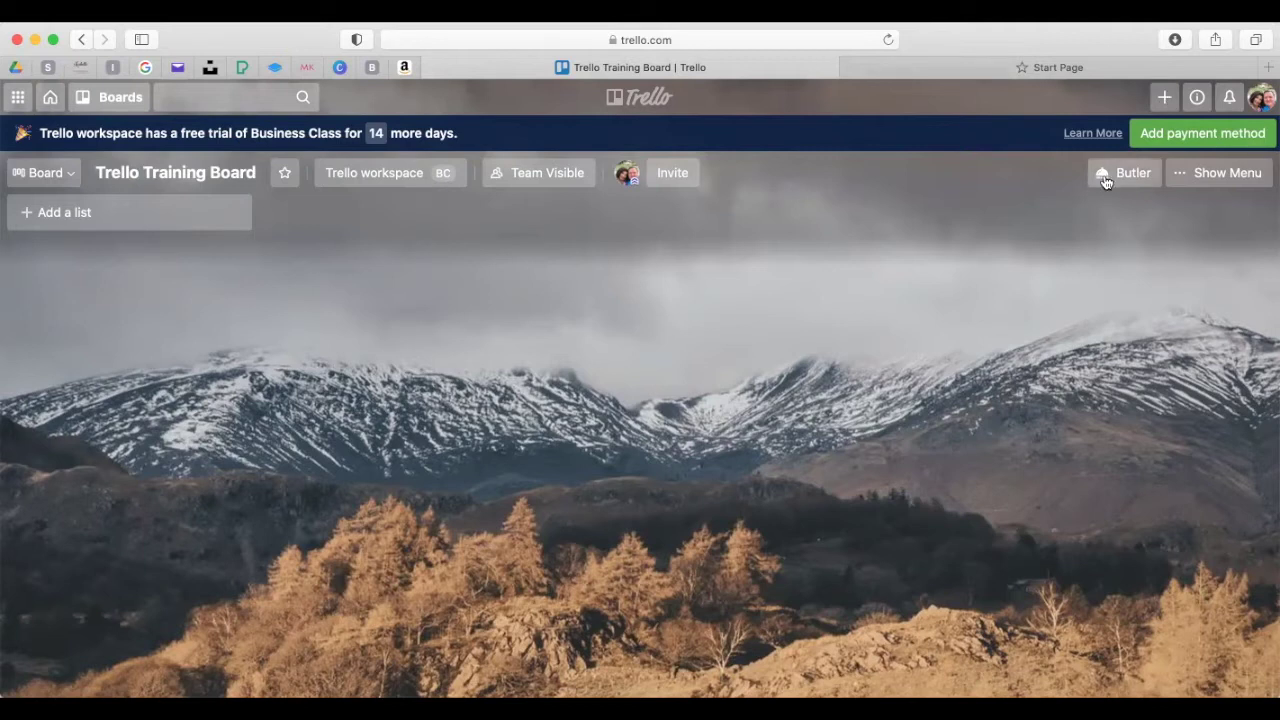
- Browse the Unsplash photos offered as backgrounds for the Trello Training Board
left_click(1198, 170)
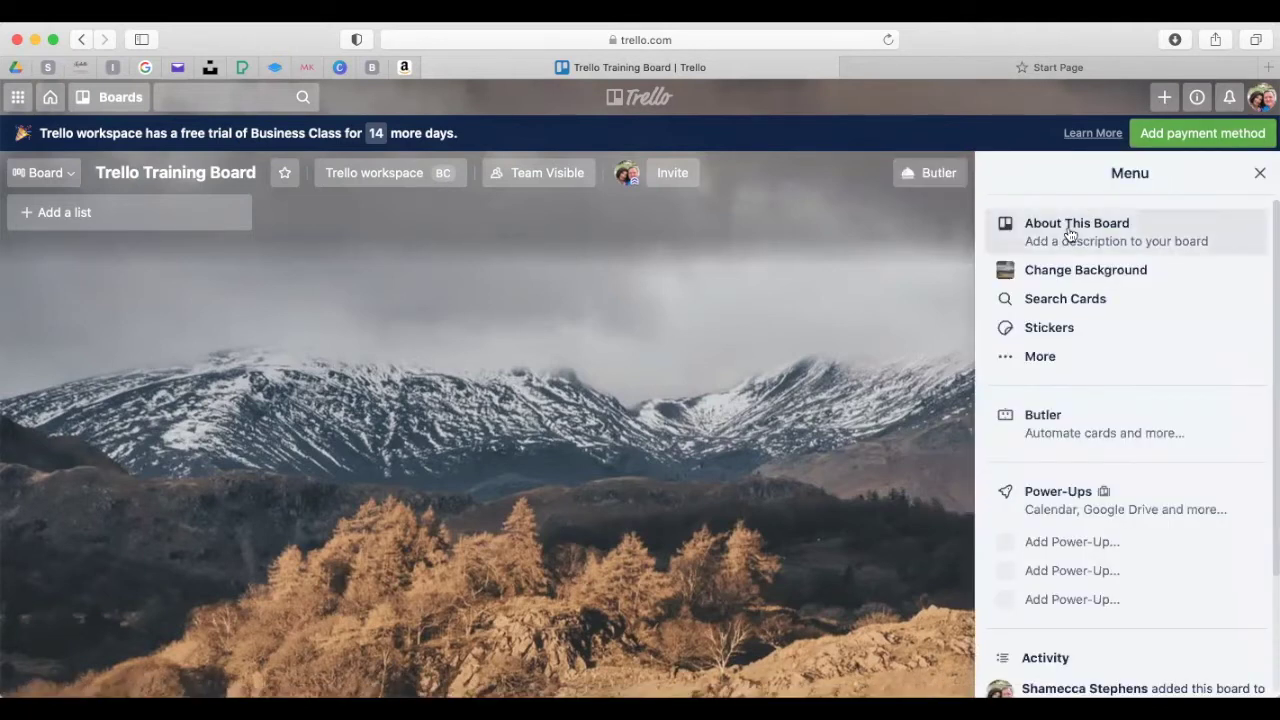
left_click(1048, 270)
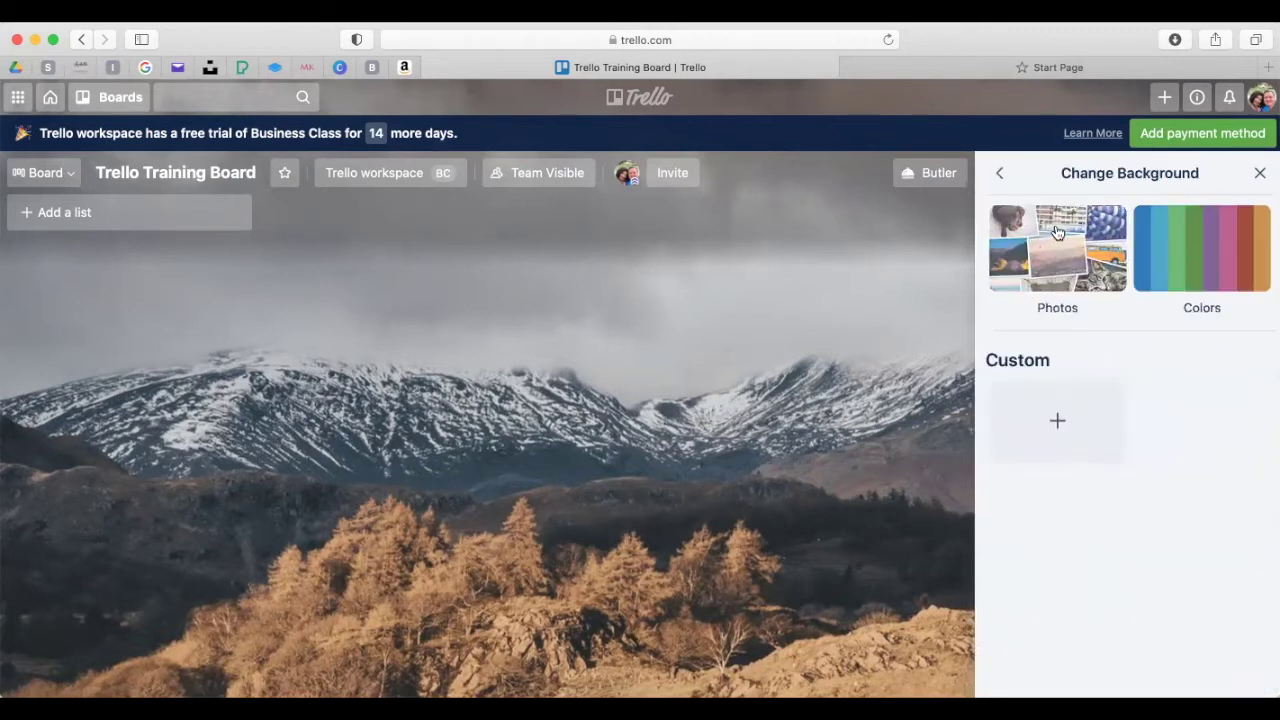
left_click(1057, 232)
scroll(1068, 265, "down", 5)
scroll(1068, 265, "down", 10)
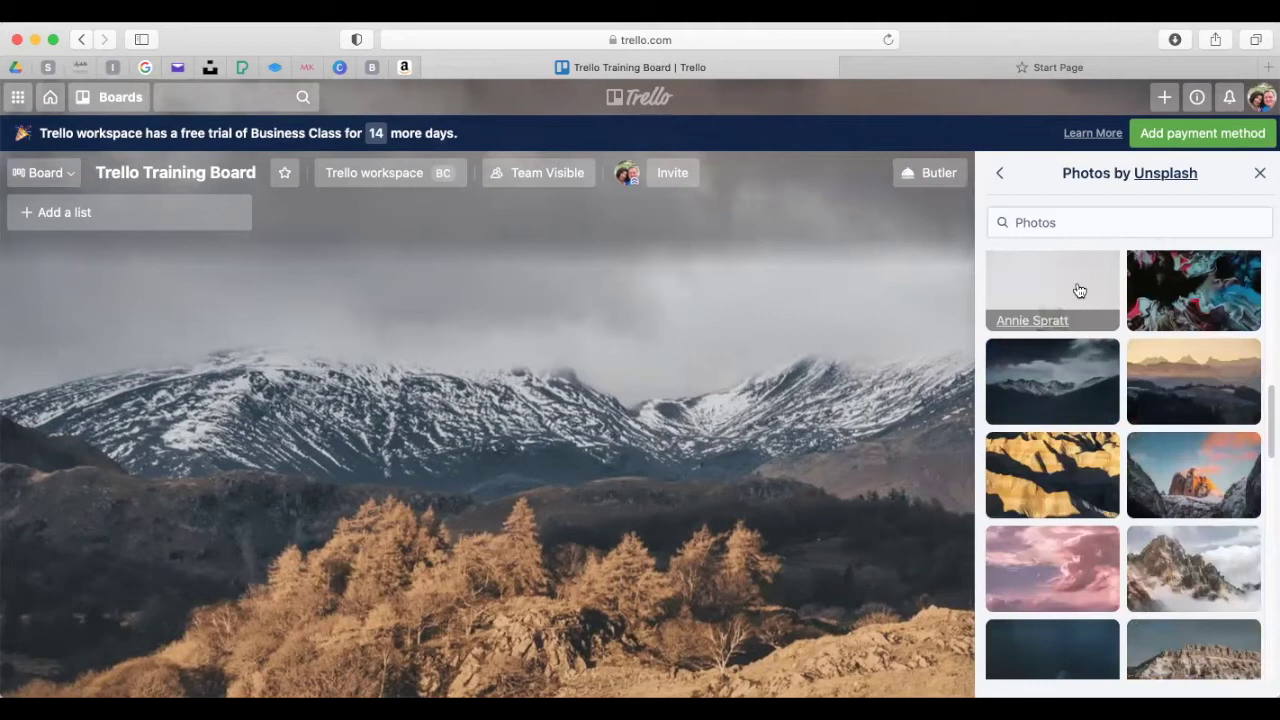
scroll(1123, 420, "down", 10)
scroll(1123, 420, "down", 10)
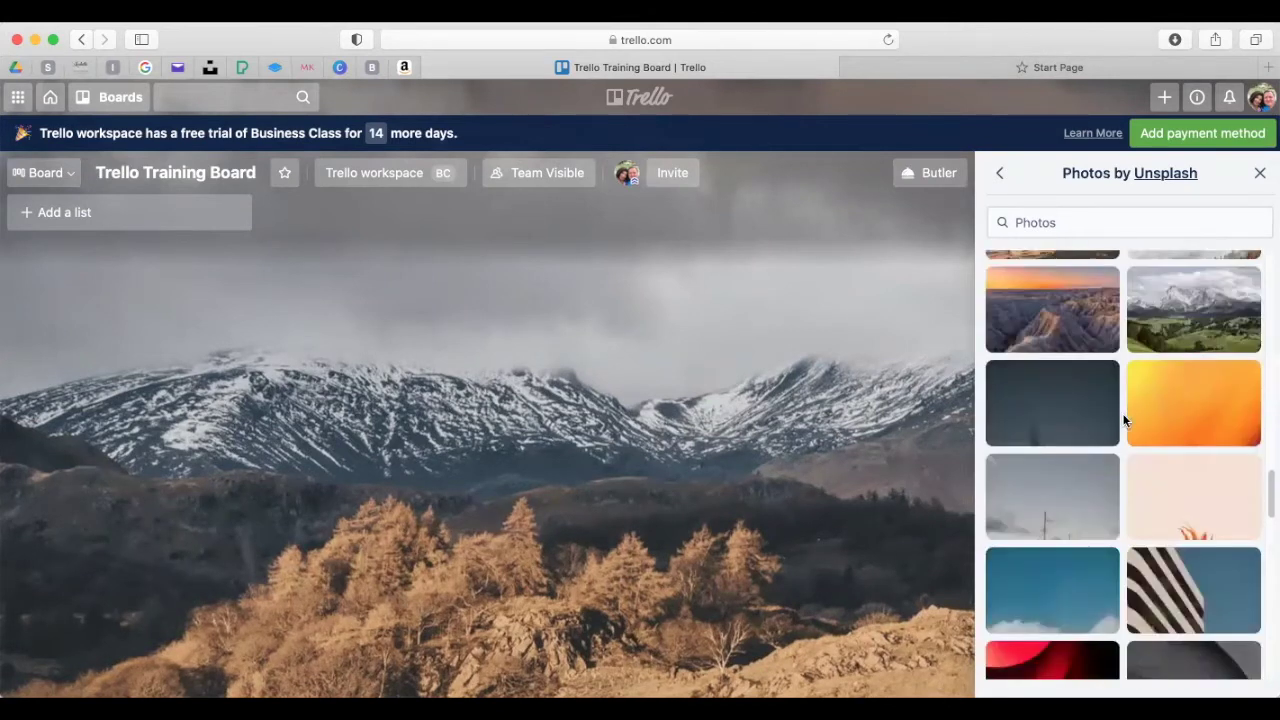
scroll(1123, 420, "up", 15)
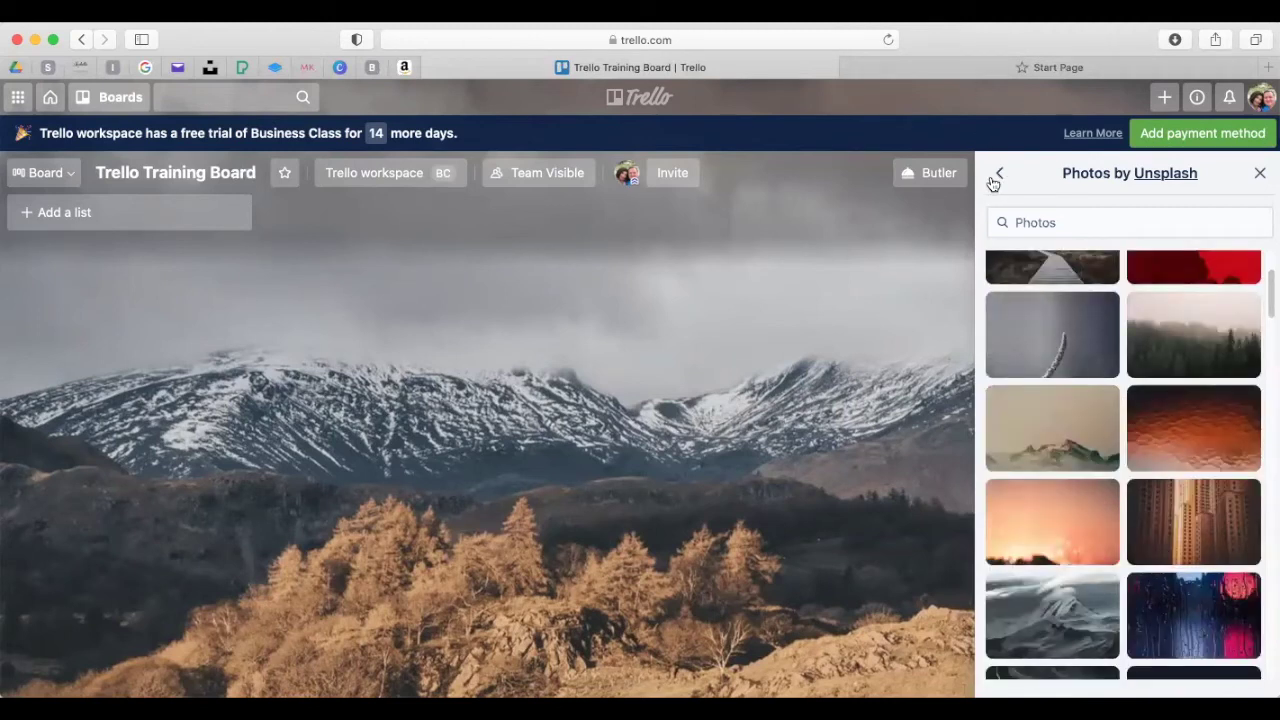
left_click(998, 176)
- Upload the pink desk image with keyboard and lipstick as the board's custom background and close the board menu
left_click(1050, 437)
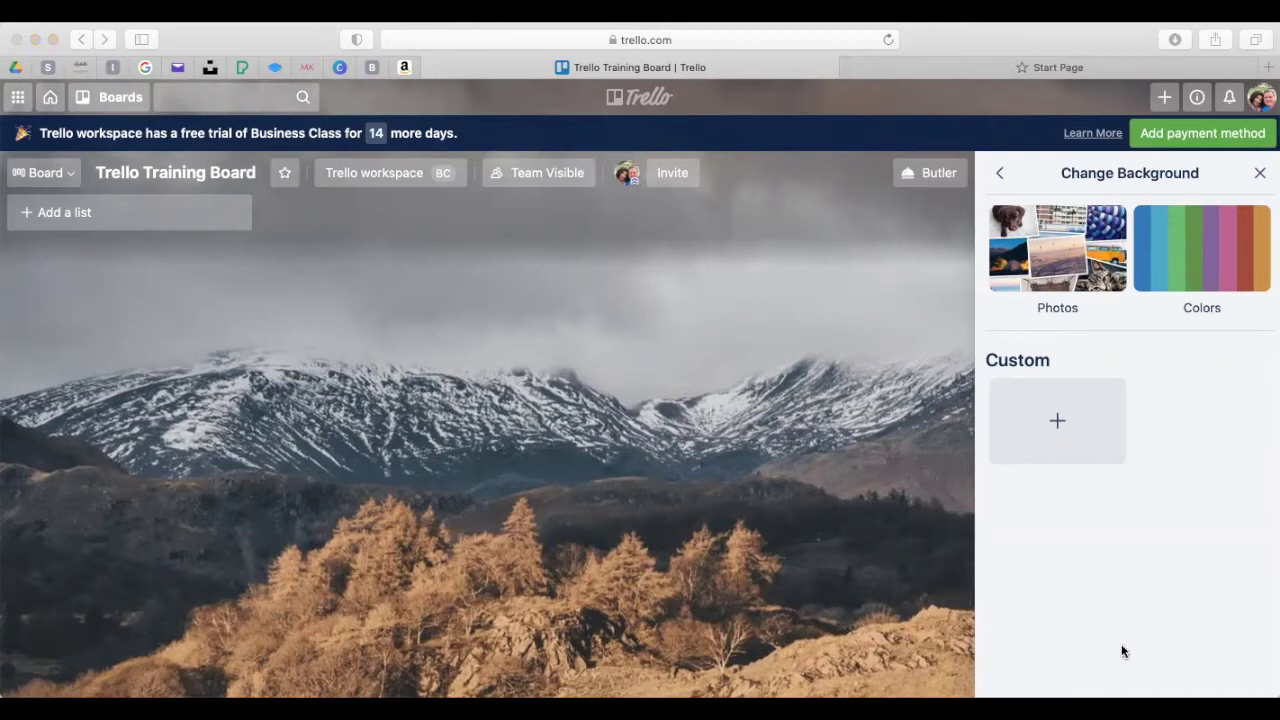
left_click(496, 147)
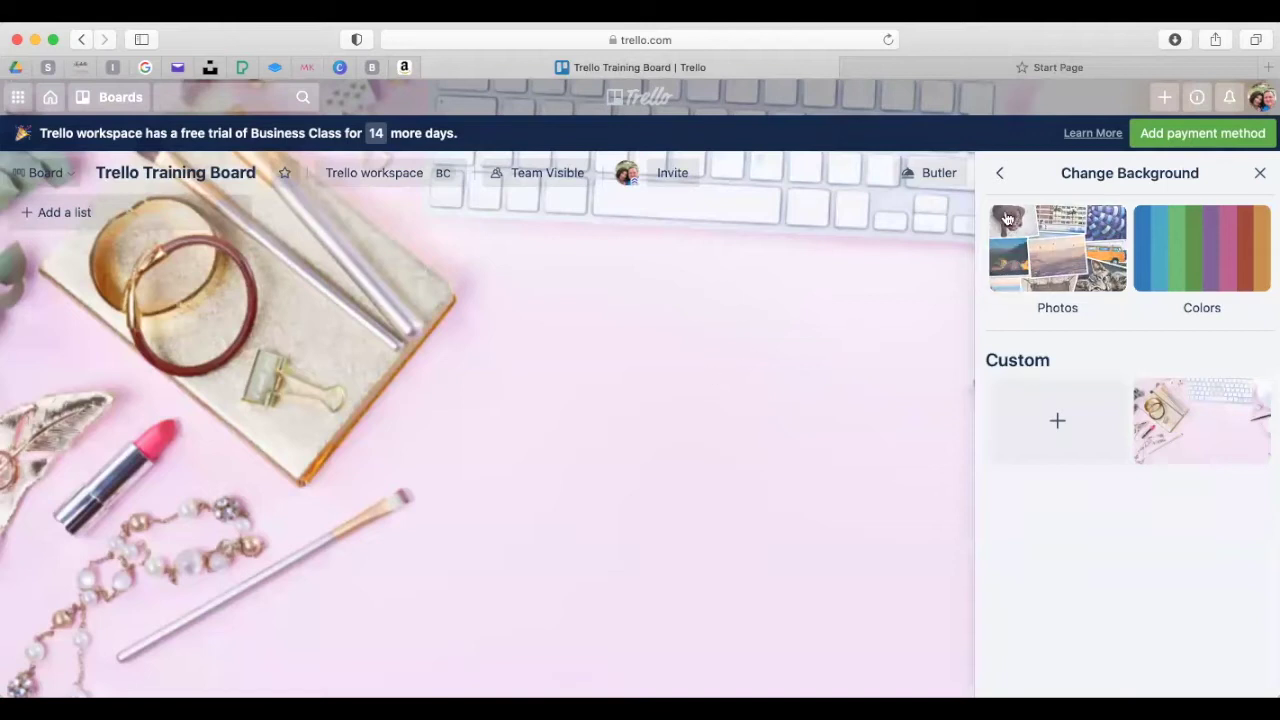
left_click(999, 173)
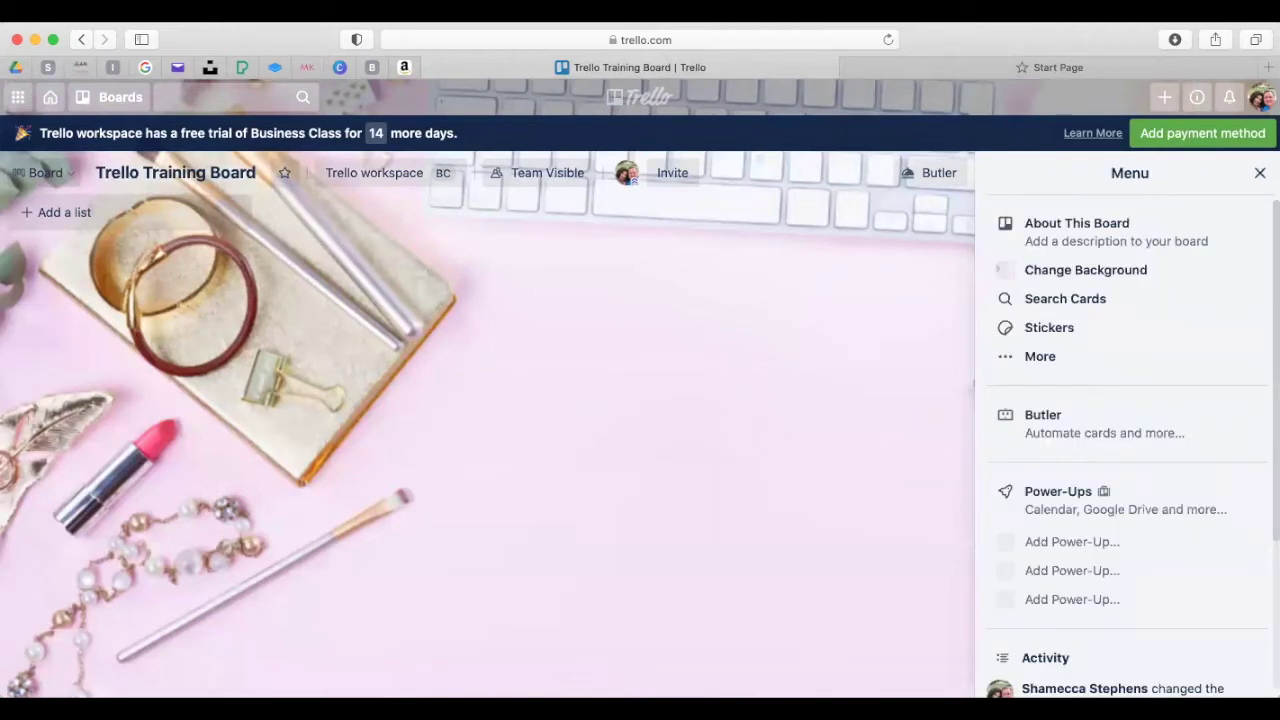
left_click(1260, 173)
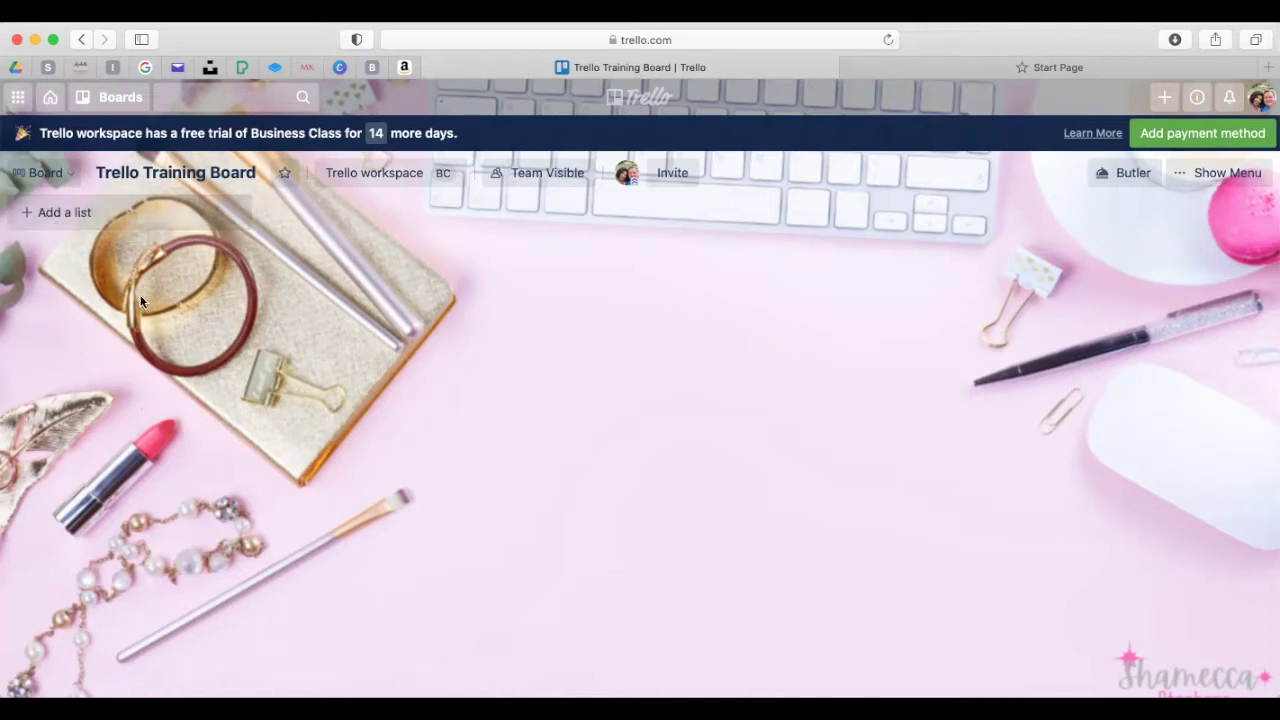
- Add two lists to the board titled New Leads / Contacts and Follow Up
left_click(76, 212)
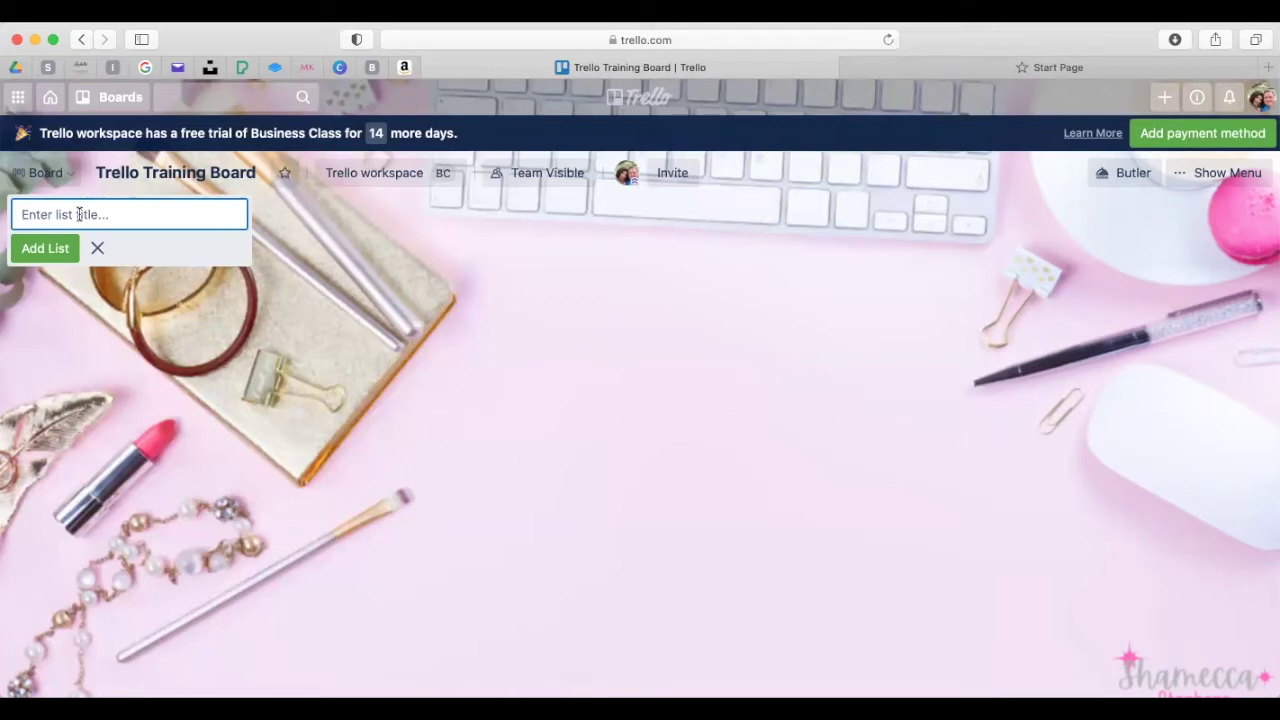
type("New Leads / Contacts")
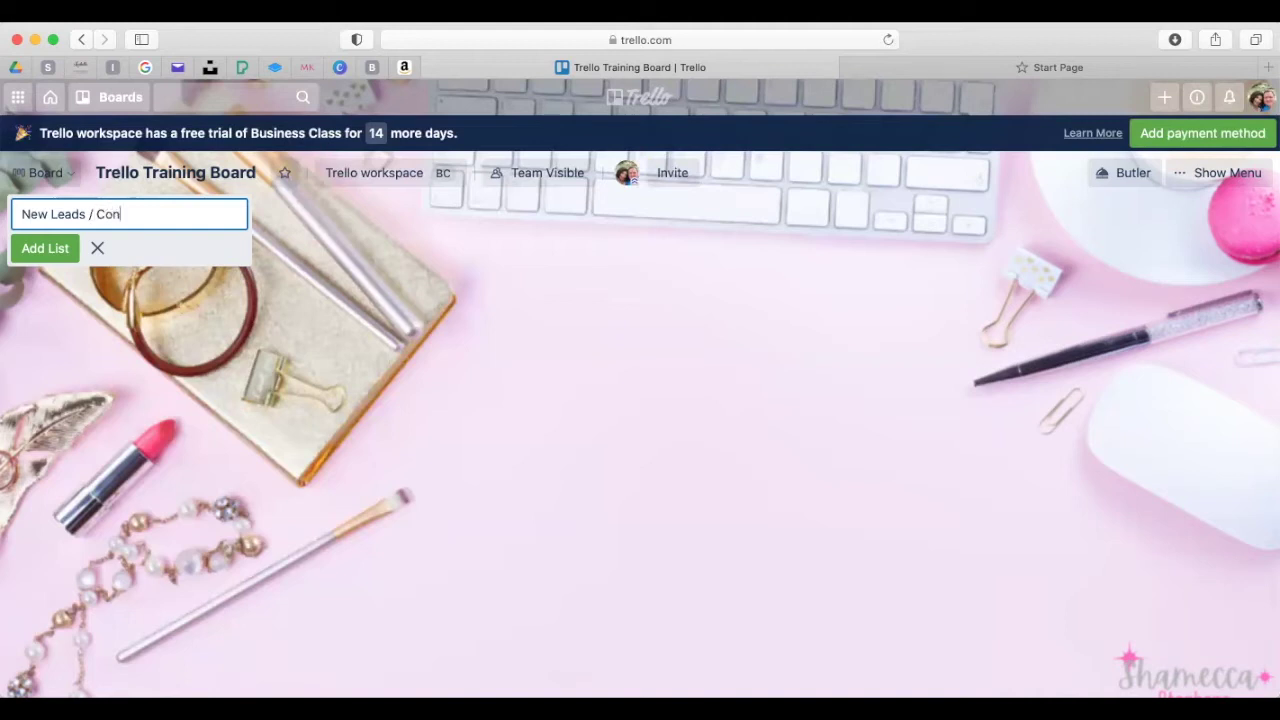
key("Return")
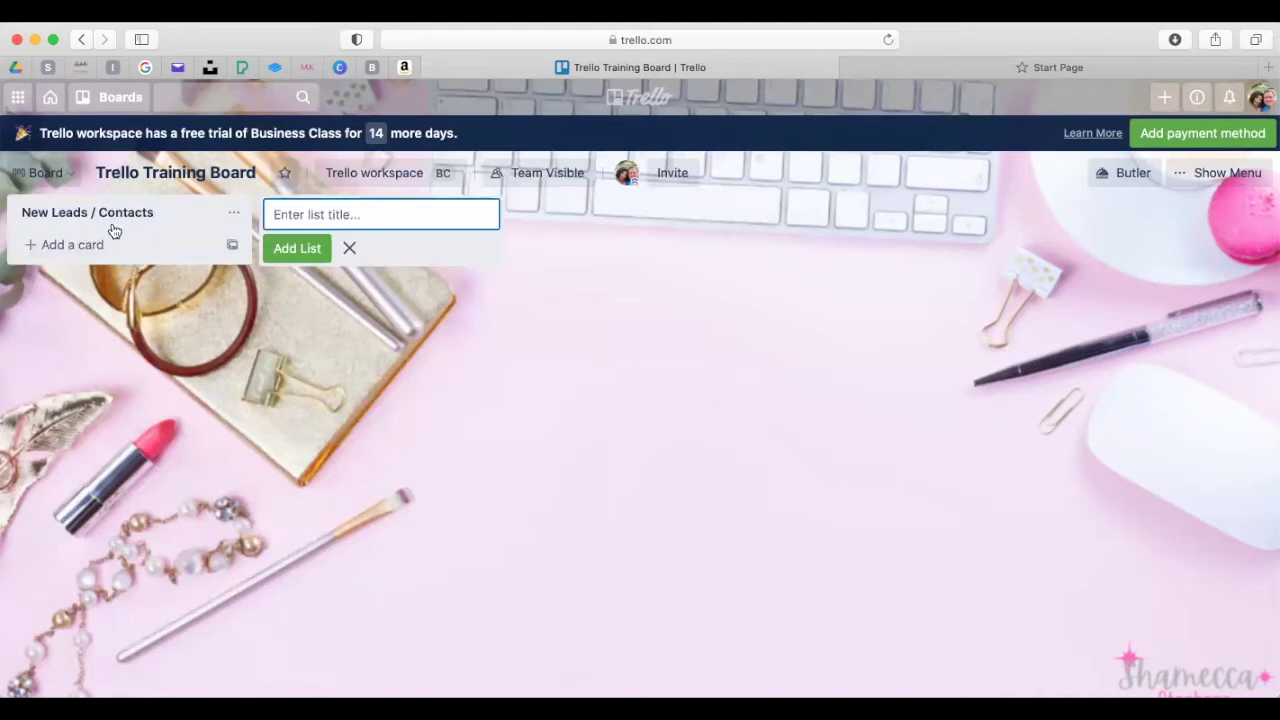
type("Follow Up")
left_click(278, 252)
- Add two more lists titled Cold Leads and Hot Leads after Follow Up
type("C")
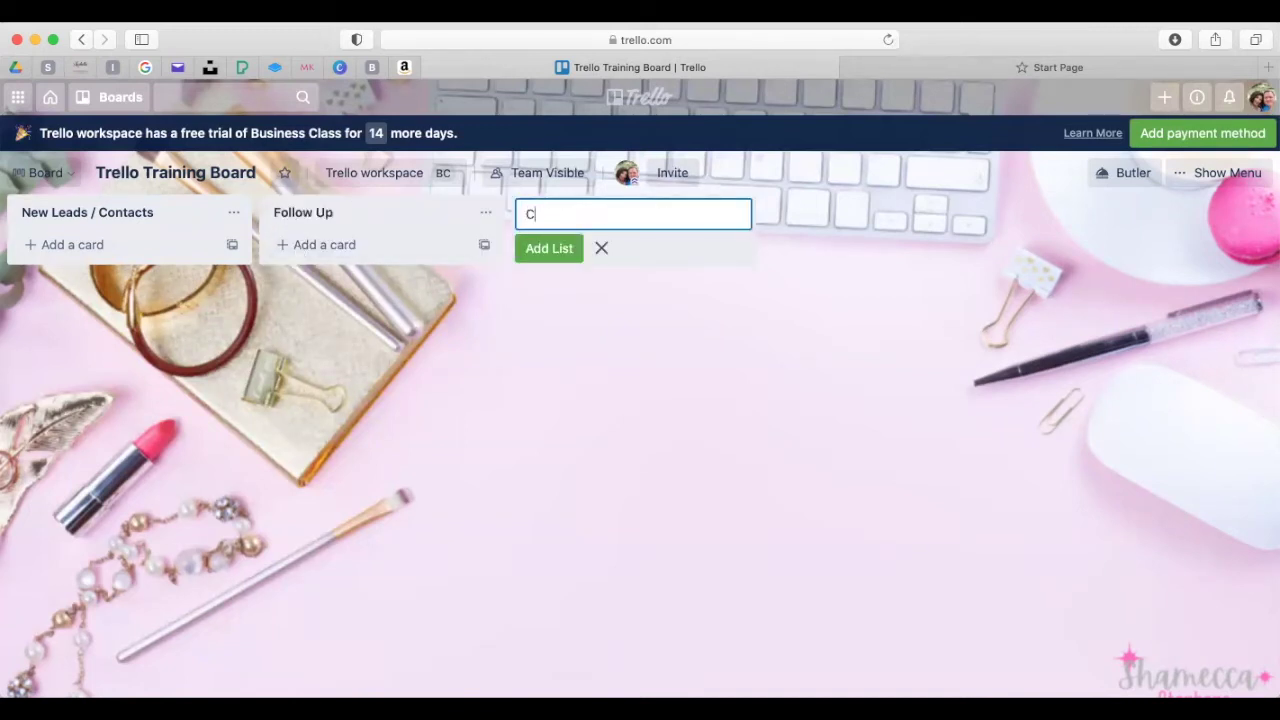
type("old Leads")
left_click(510, 248)
left_click(571, 220)
left_click(551, 248)
type("Hot Le")
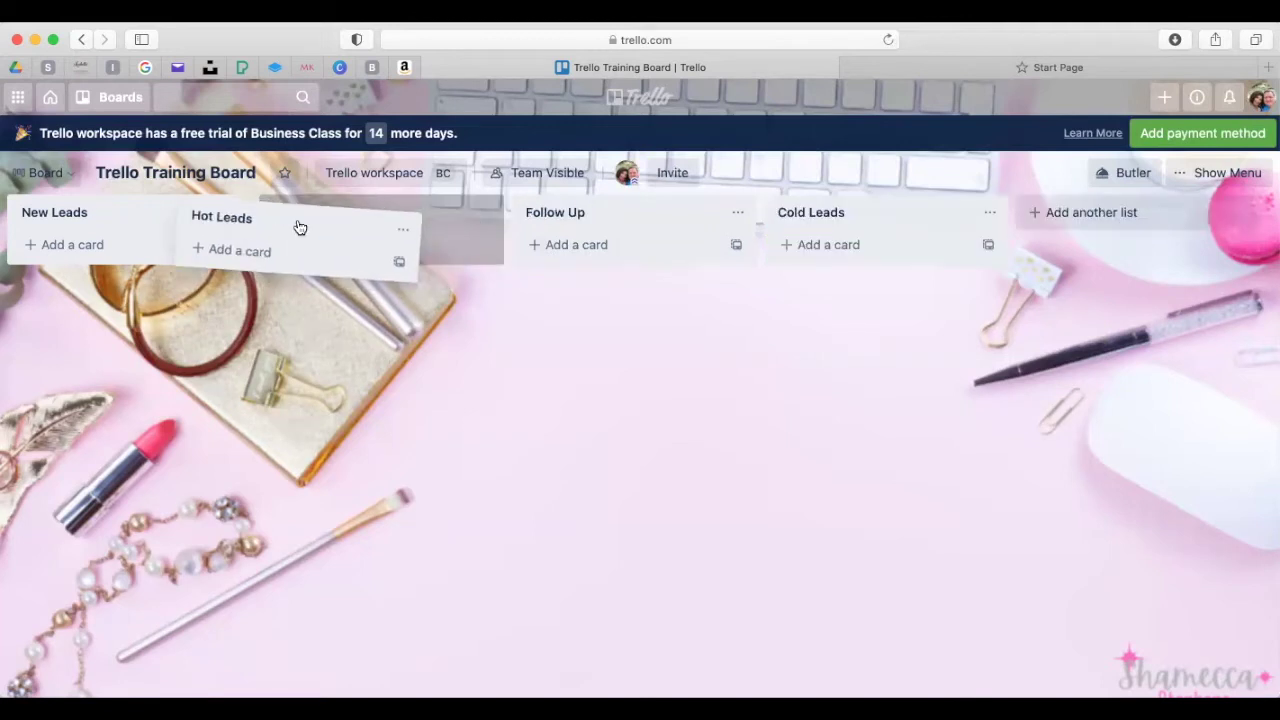
- Try out list reordering by moving Hot Leads beside New Leads and back to the end of the board
left_click_drag(299, 227, 360, 212)
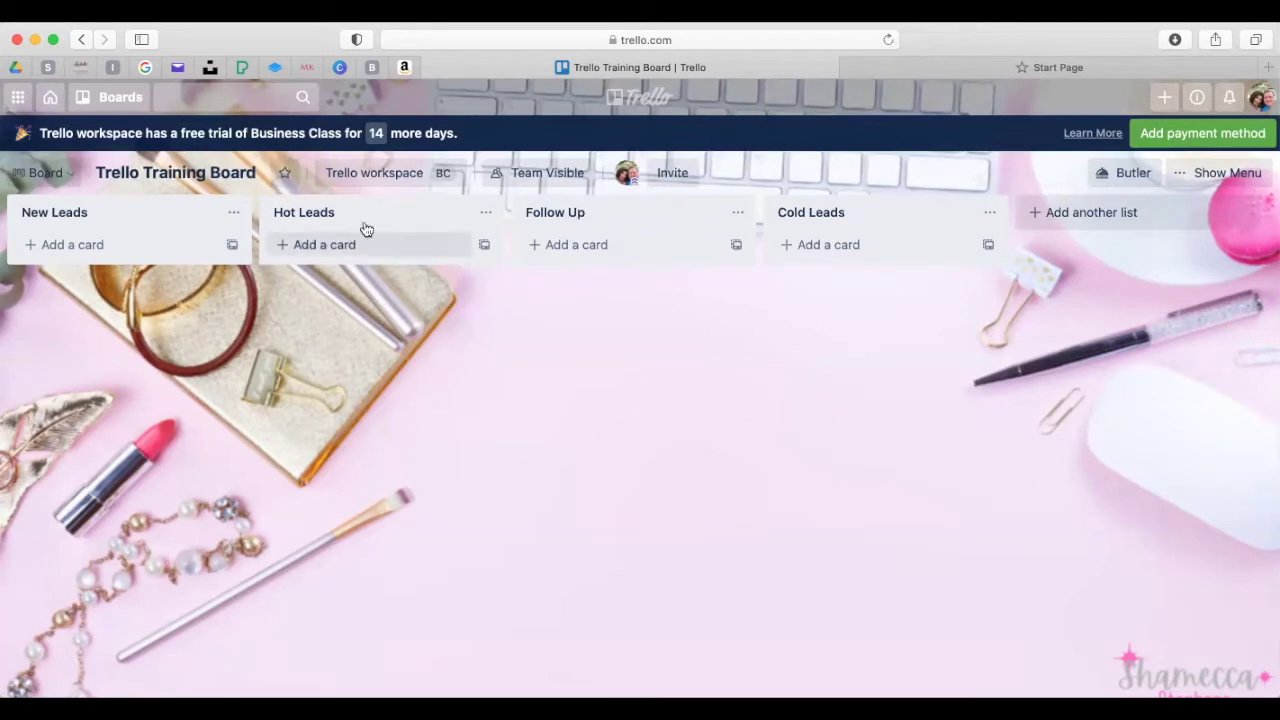
left_click_drag(368, 216, 829, 207)
left_click_drag(634, 211, 354, 217)
left_click_drag(634, 217, 391, 211)
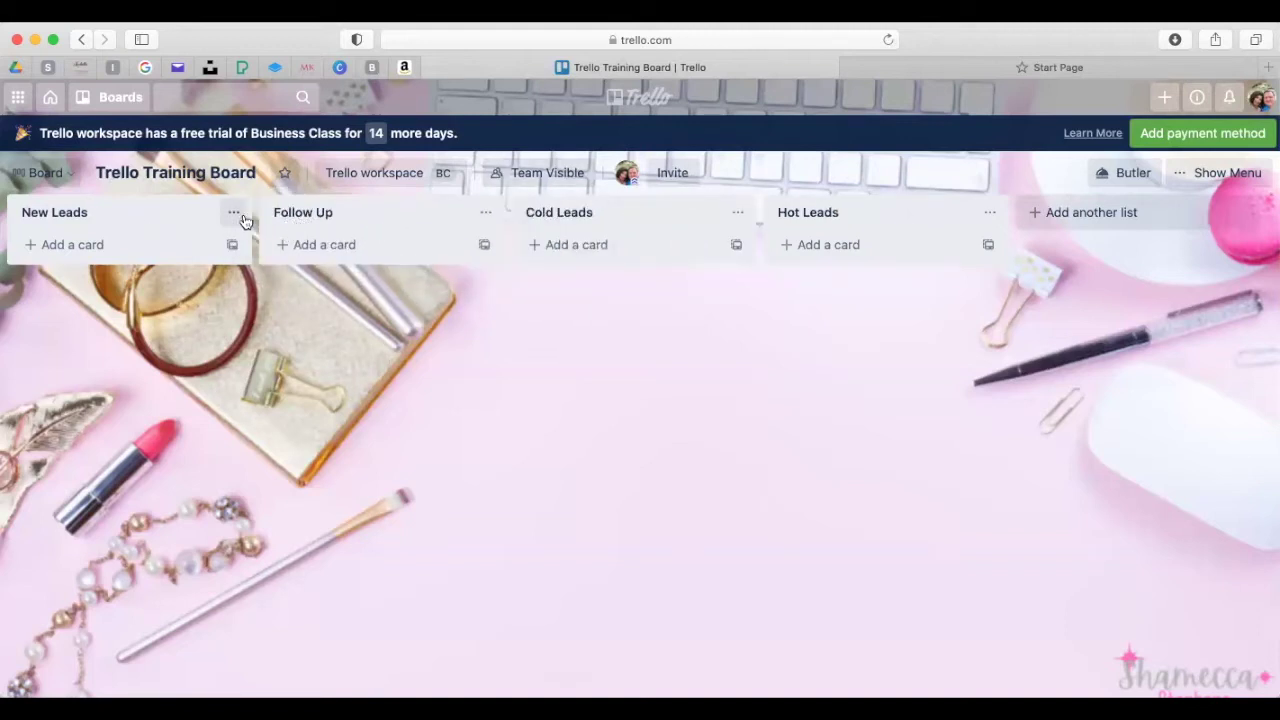
- Add a list titled Scripts Vault and move it to the front of the board, before New Leads
left_click(1076, 214)
type("Sc")
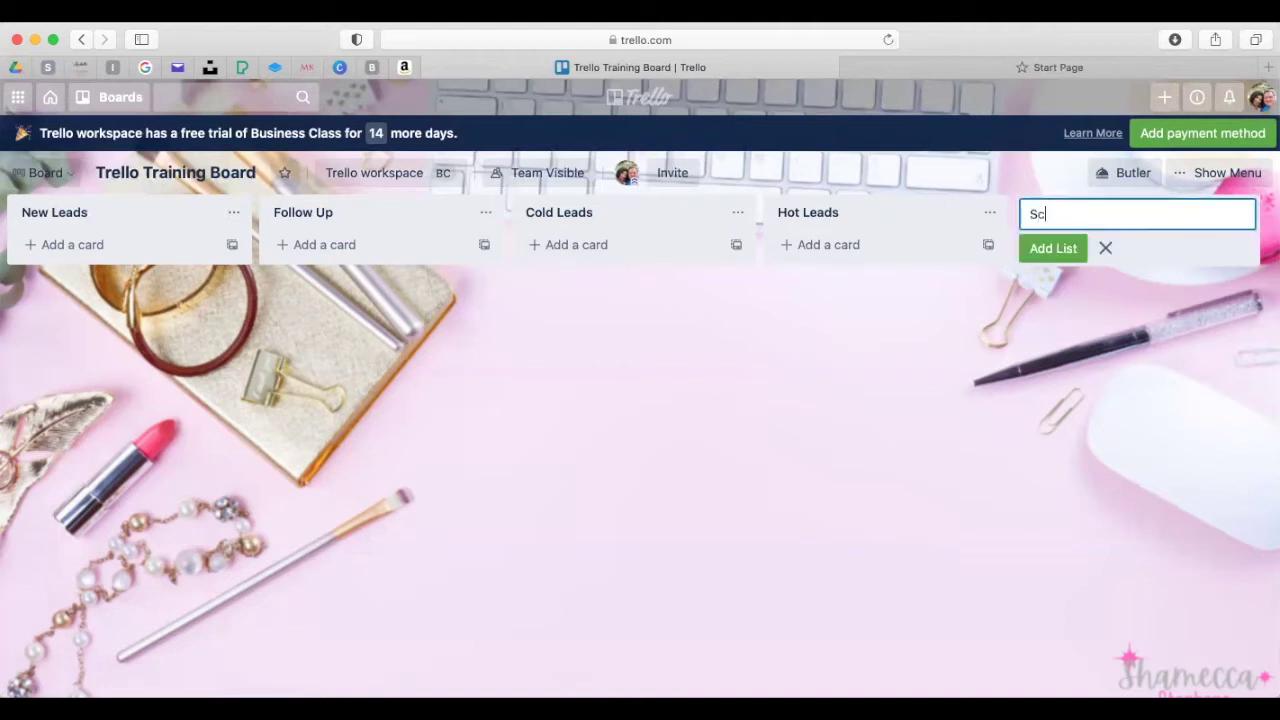
type("ript ")
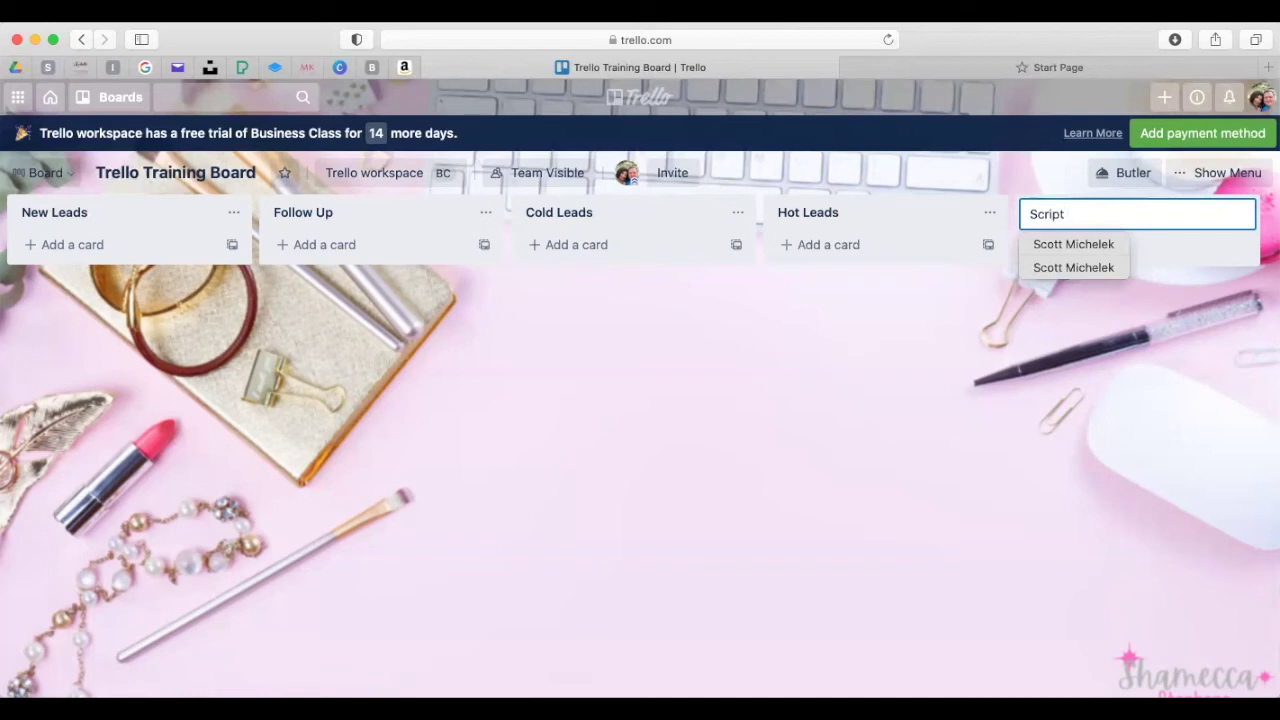
type("s")
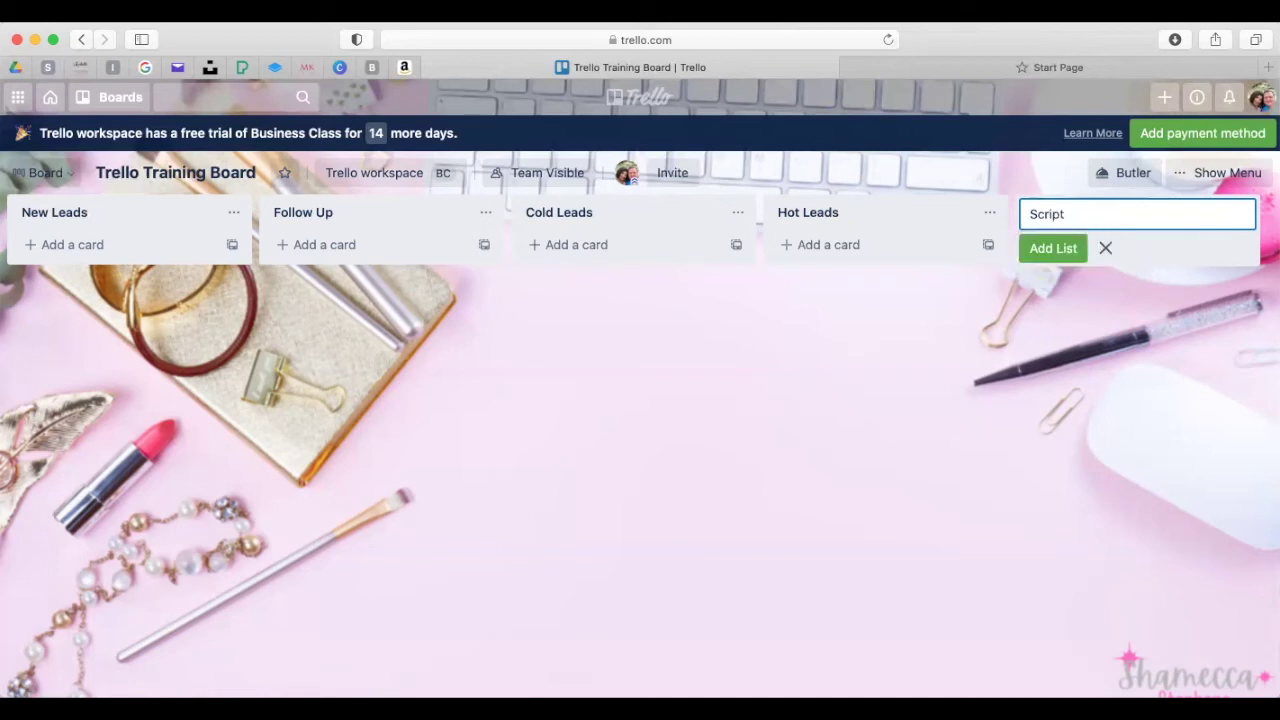
type("Vault")
left_click(1080, 248)
left_click_drag(917, 211, 136, 211)
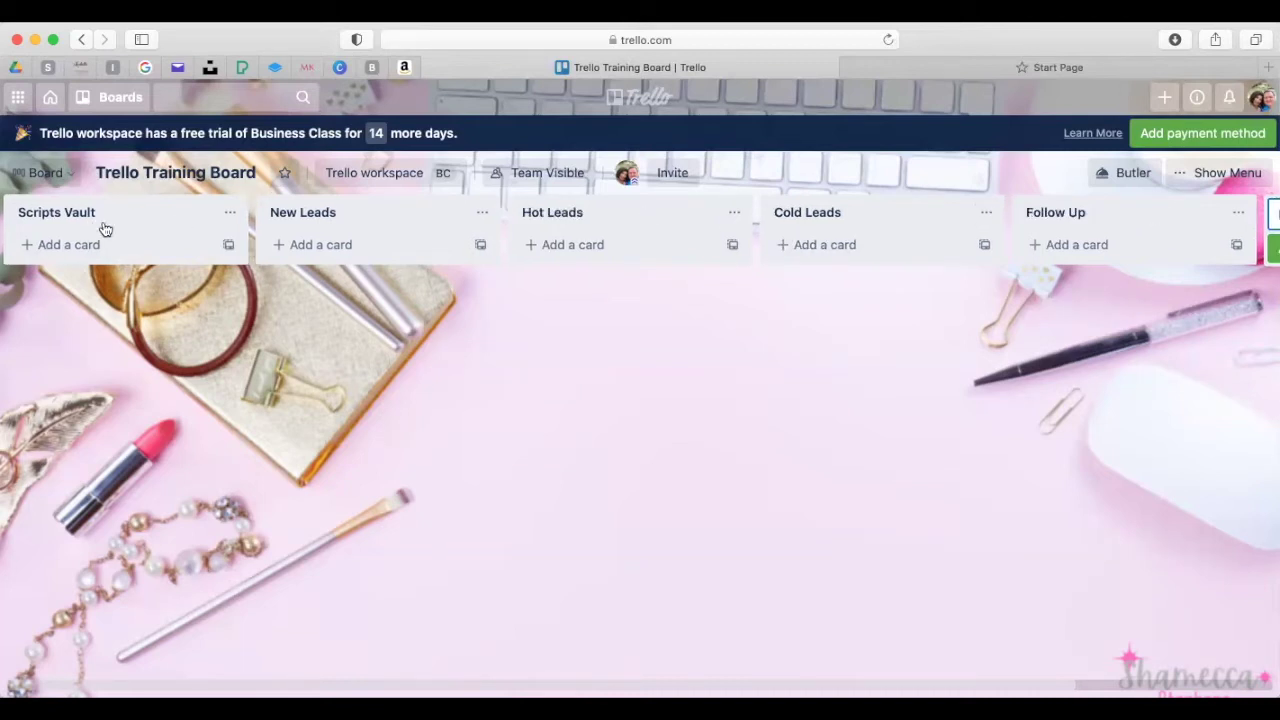
left_click(96, 244)
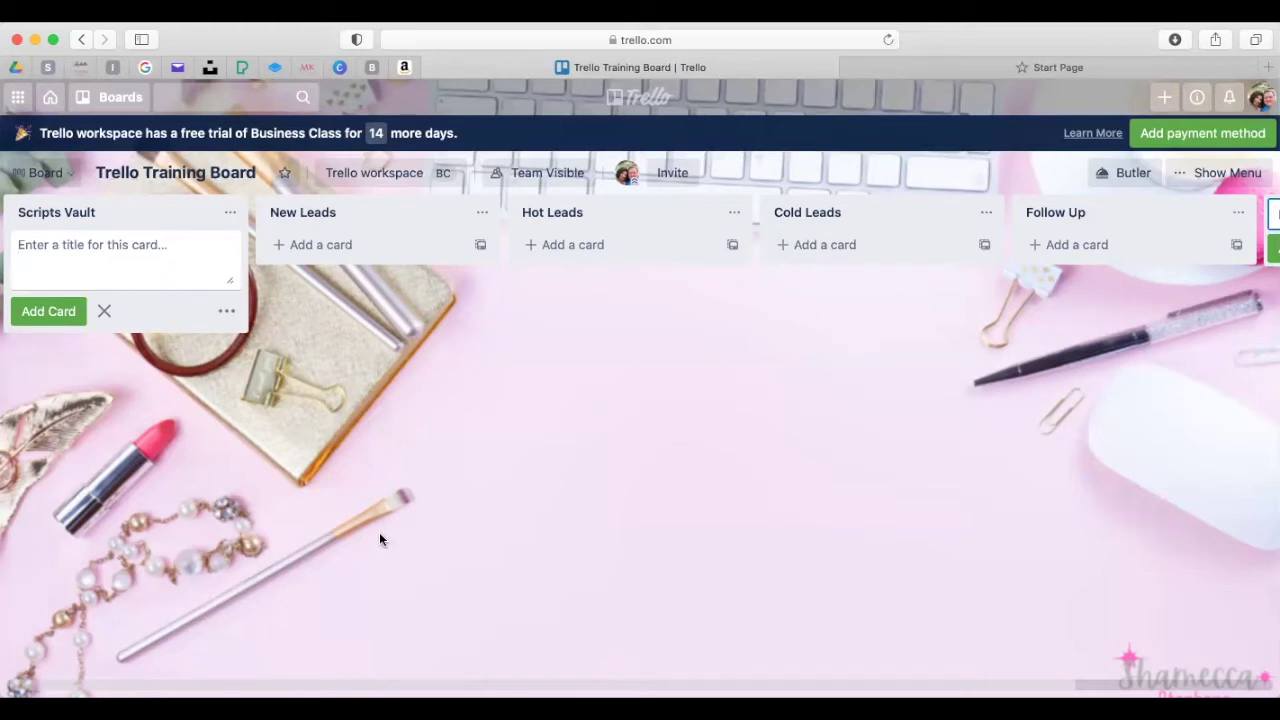
left_click(227, 213)
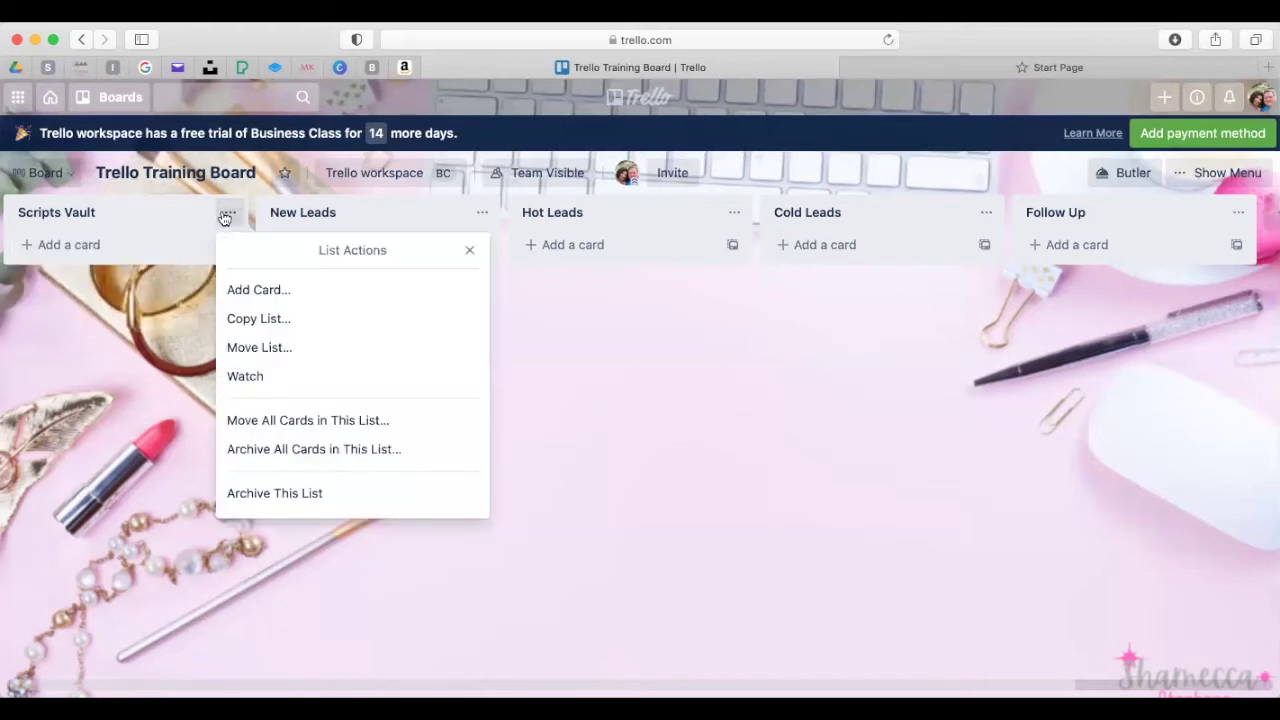
left_click(227, 214)
- Add a card titled Scripts Vault to the Scripts Vault list
left_click(98, 244)
type("Scripts Caul")
key("BackSpace")
type("ult")
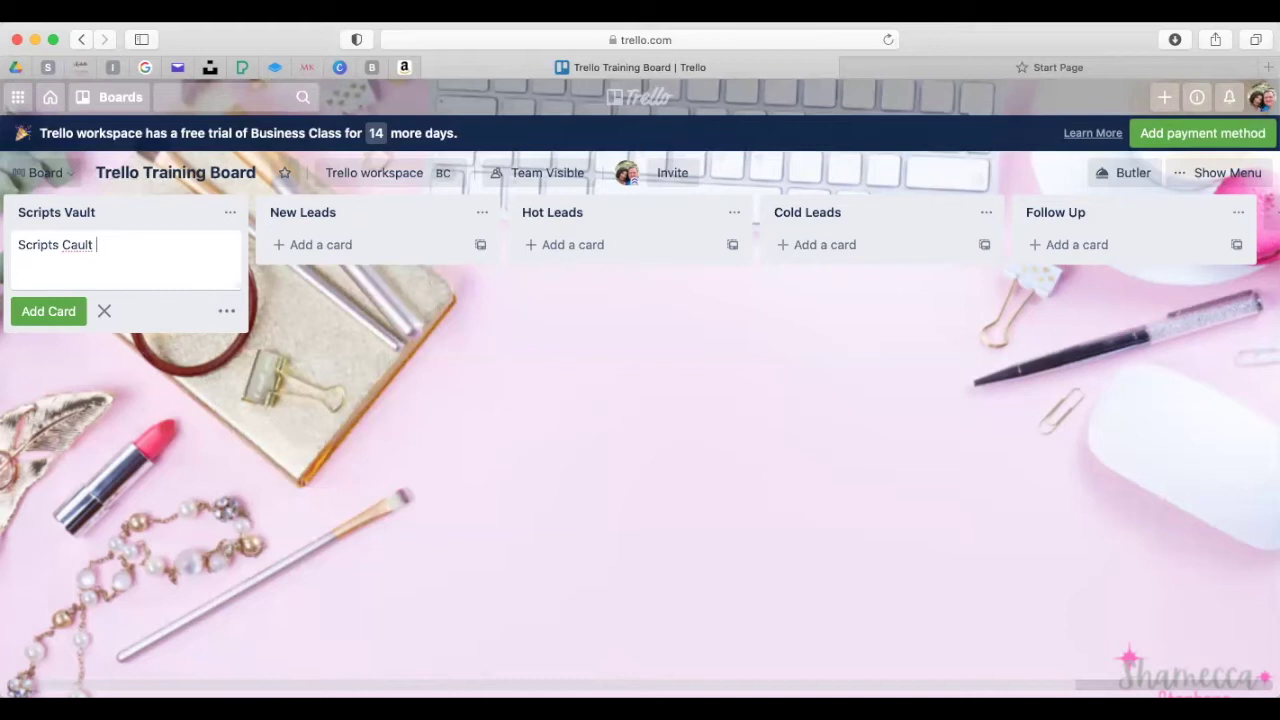
key("BackSpace")
key("BackSpace")
key("BackSpace")
key("BackSpace")
key("BackSpace")
key("BackSpace")
type("Vault")
left_click(48, 311)
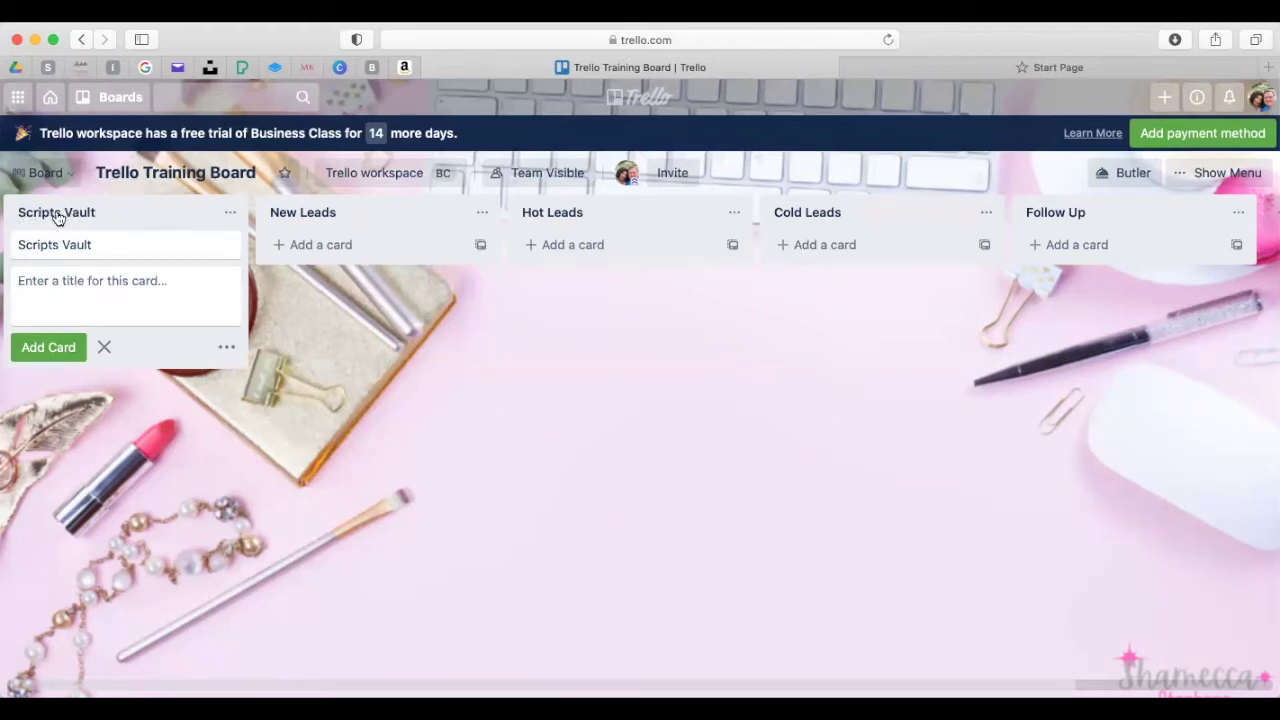
- Open the Scripts Vault card, view its cover options, and return to the board
left_click(87, 253)
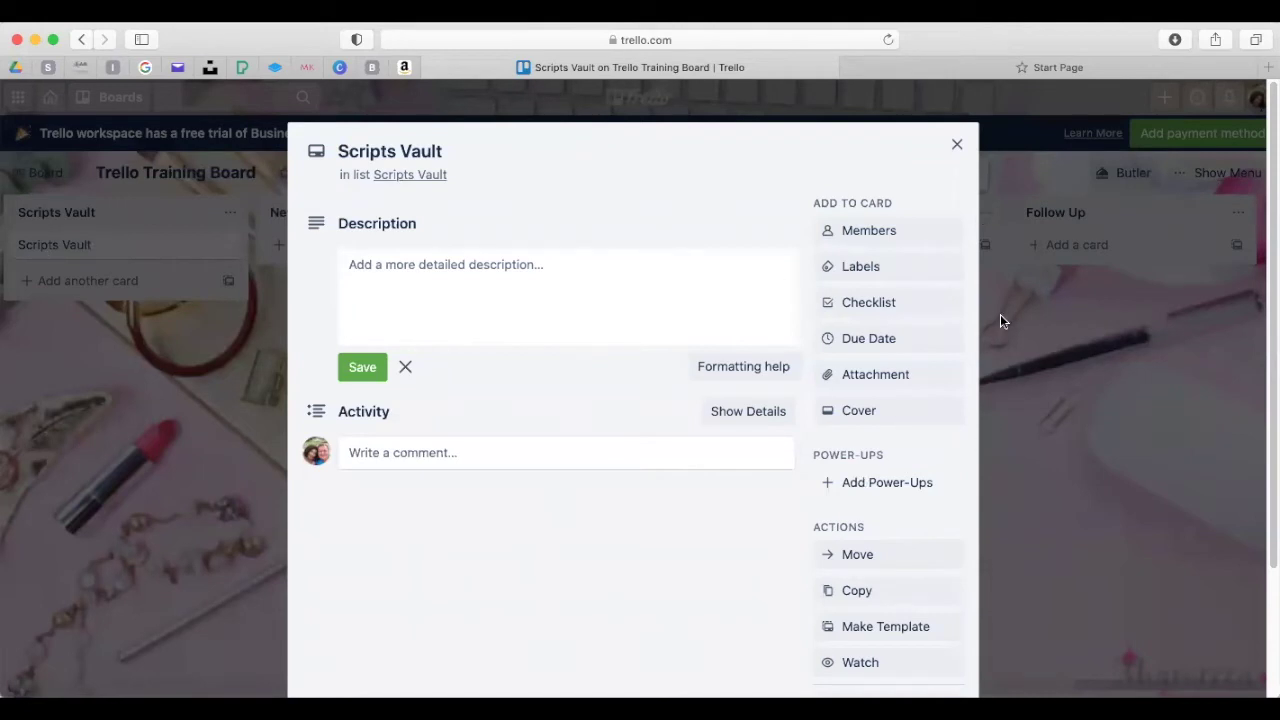
left_click(860, 412)
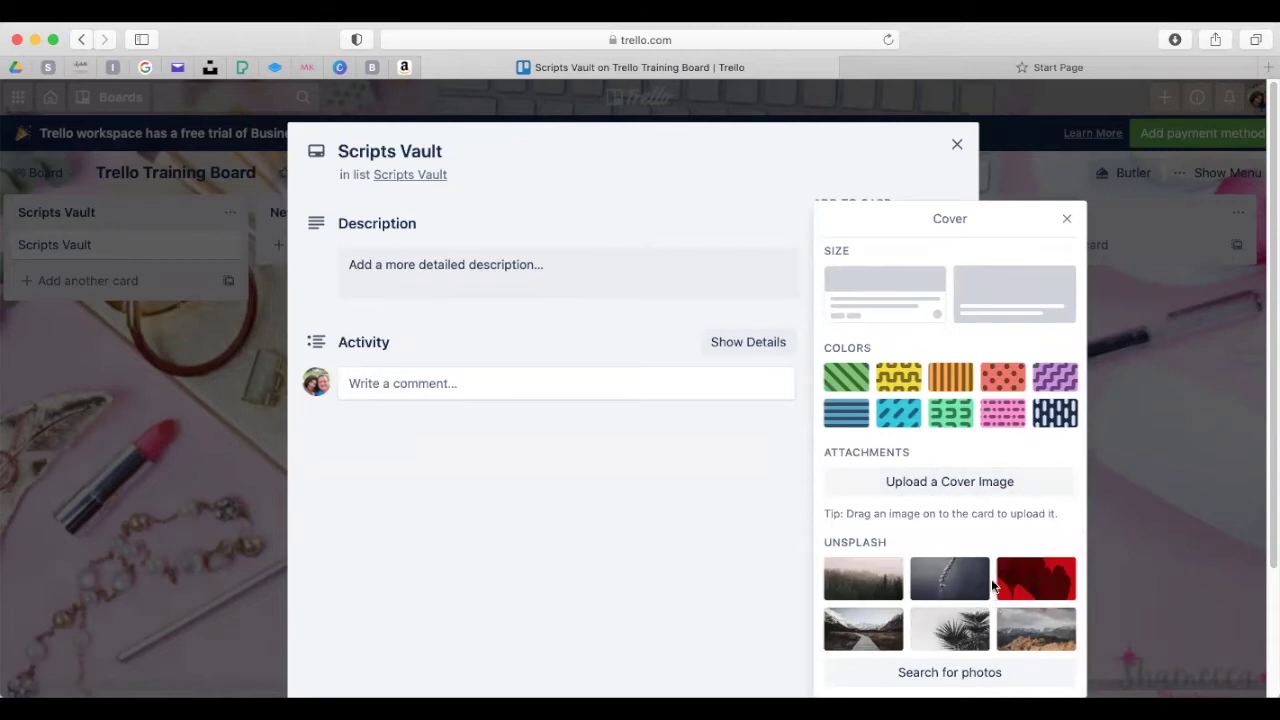
left_click(1067, 220)
left_click(980, 143)
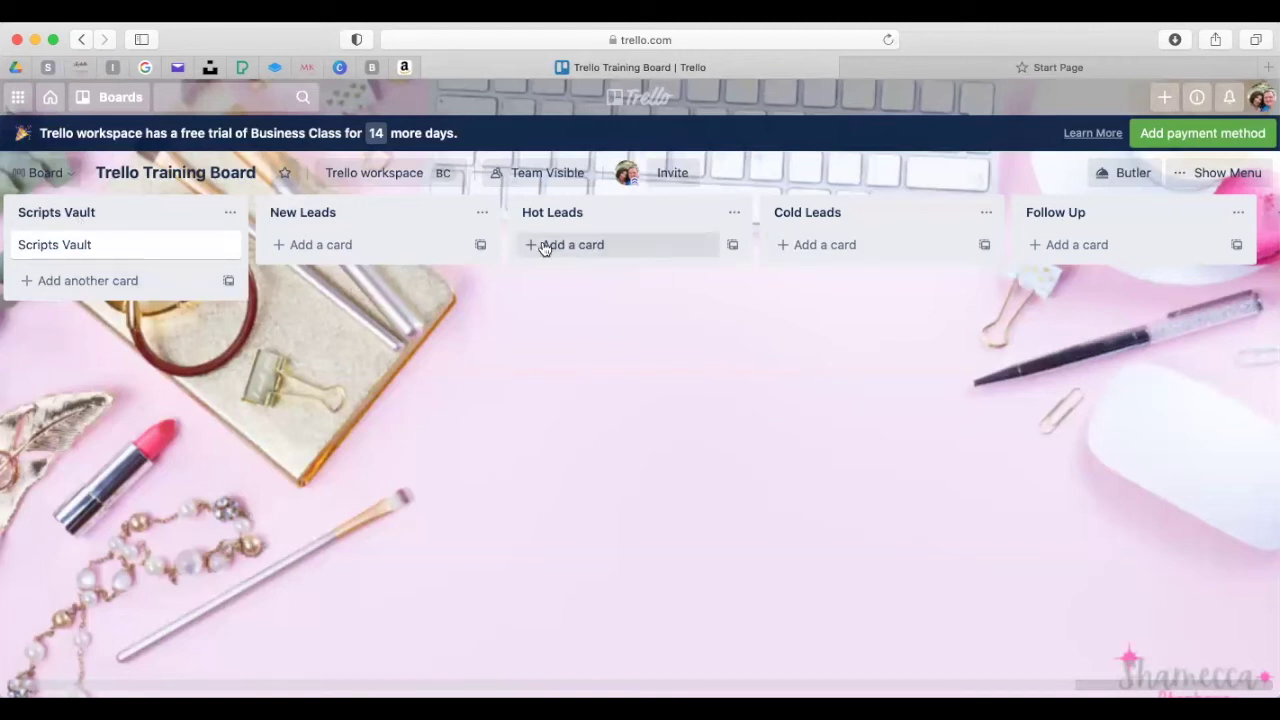
- Switch to Canva in the second browser tab
mouse_move(945, 67)
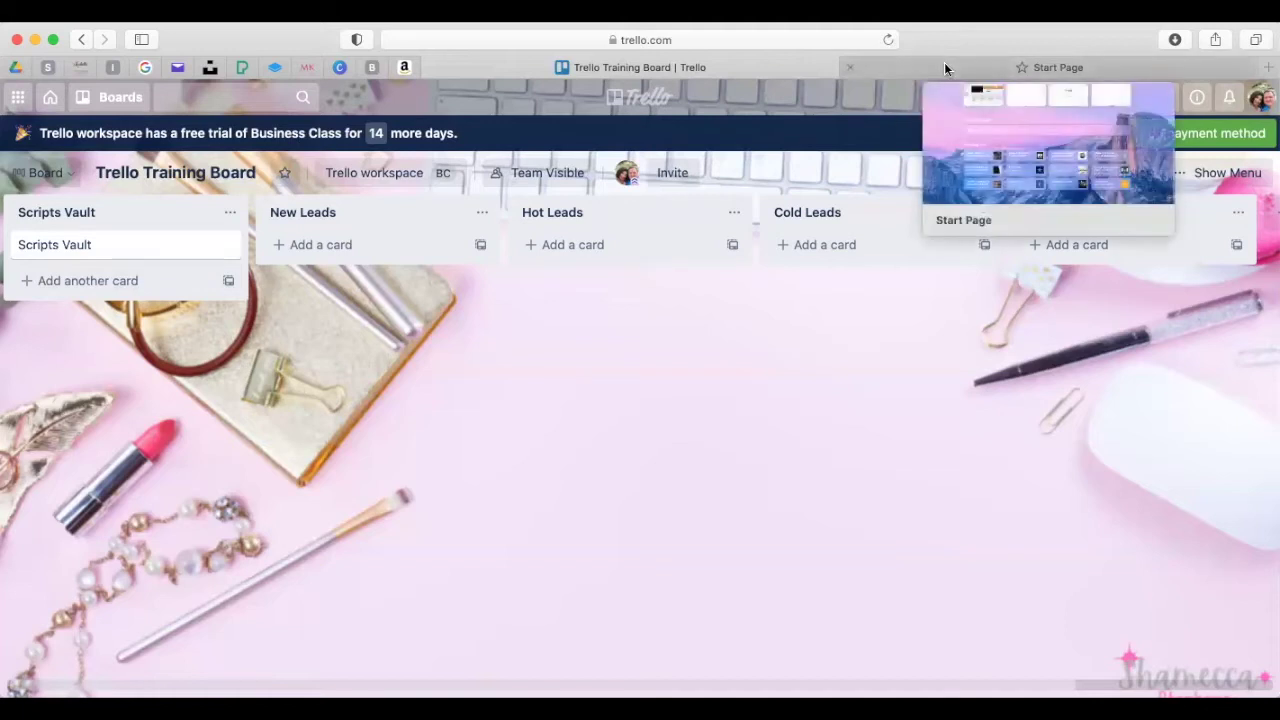
left_click(944, 64)
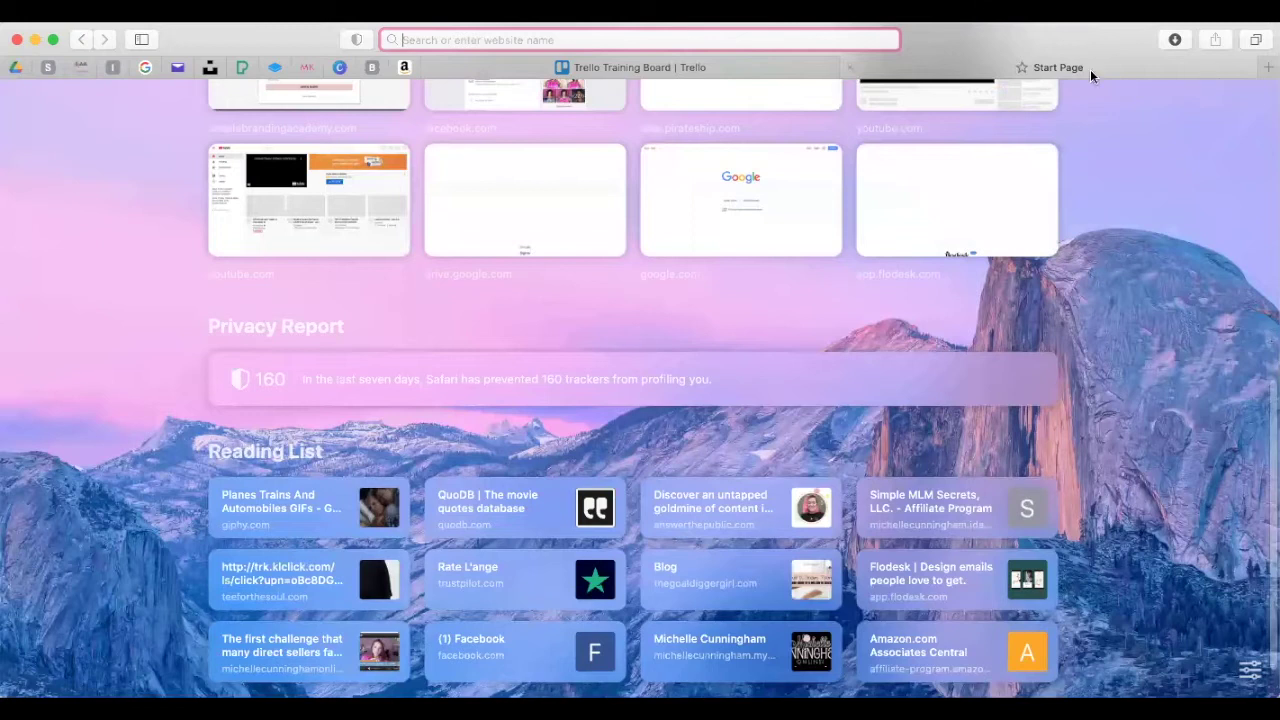
left_click(345, 67)
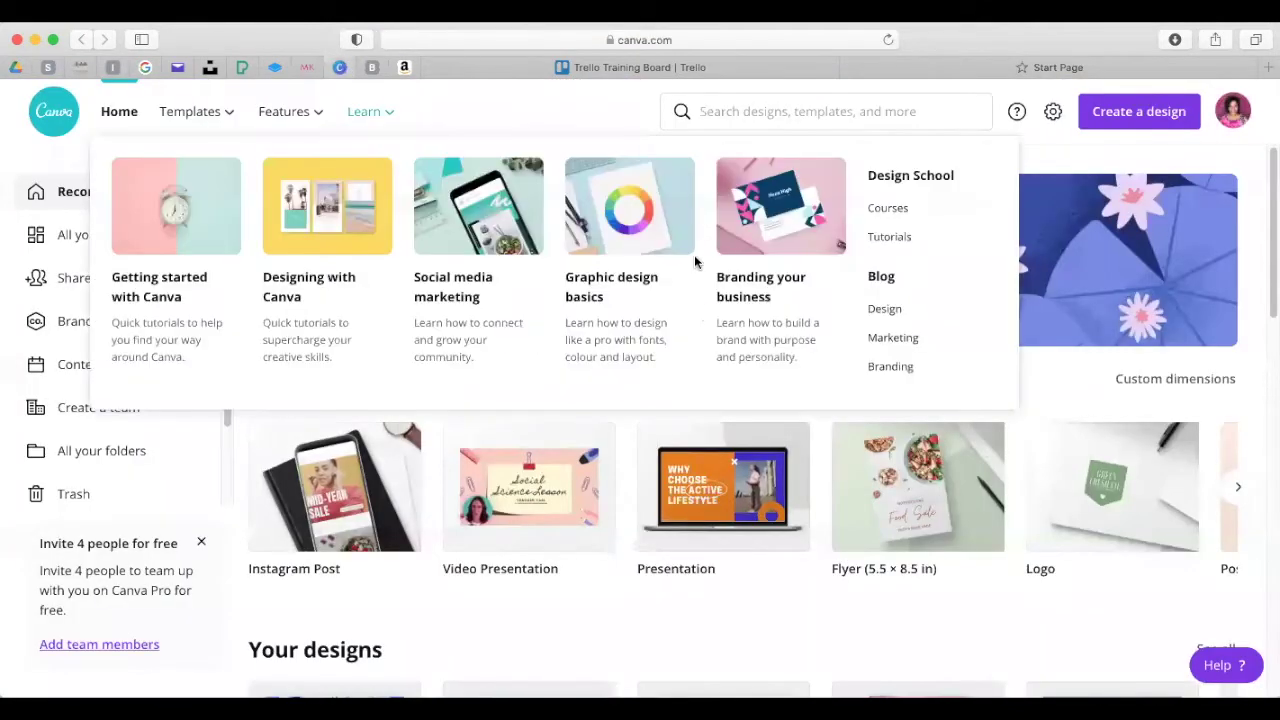
- Look through the existing designs and the recommended templates on the Canva home page
left_click(116, 236)
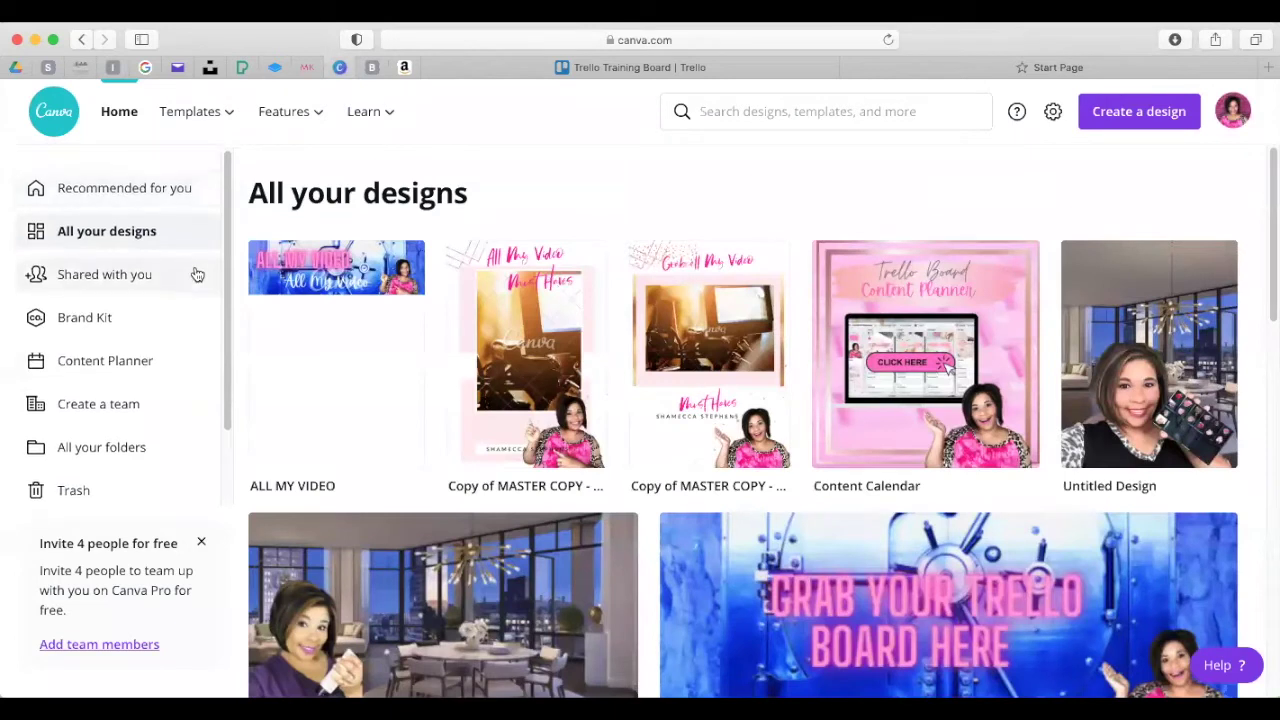
left_click(119, 111)
scroll(857, 440, "down", 2)
scroll(857, 440, "down", 2)
scroll(857, 440, "up", 1)
scroll(857, 443, "down", 4)
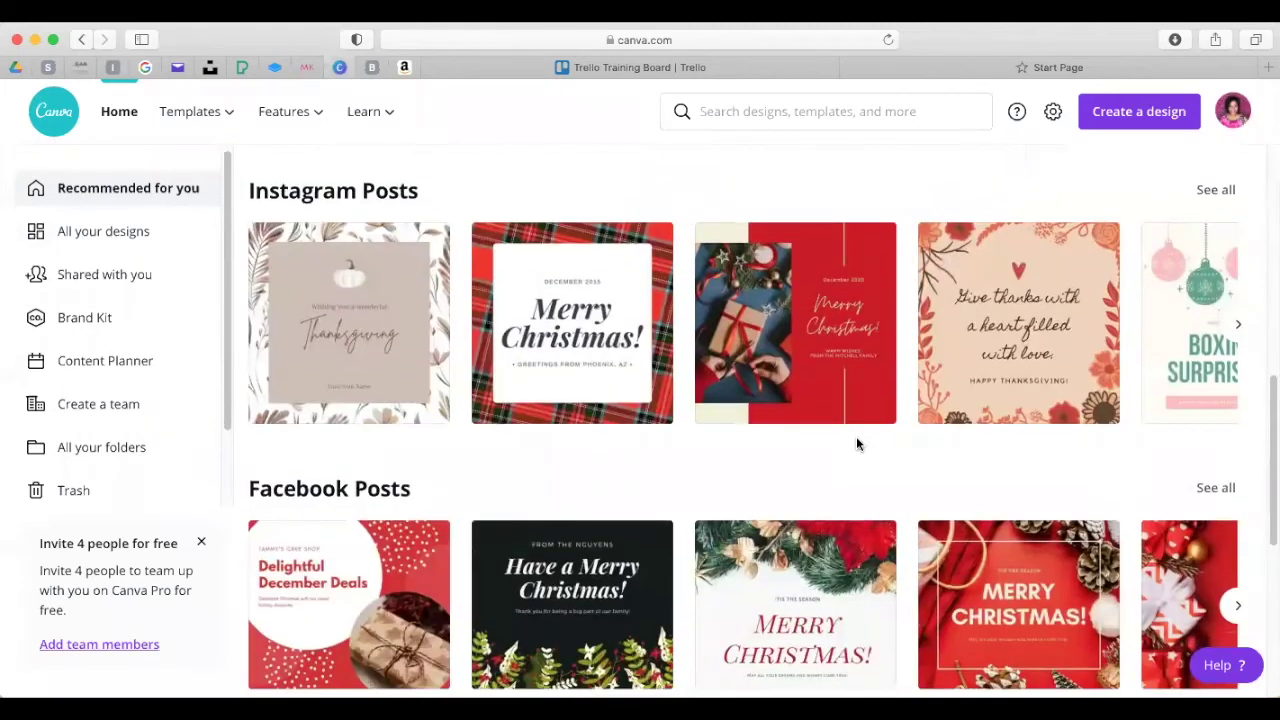
scroll(857, 443, "up", 10)
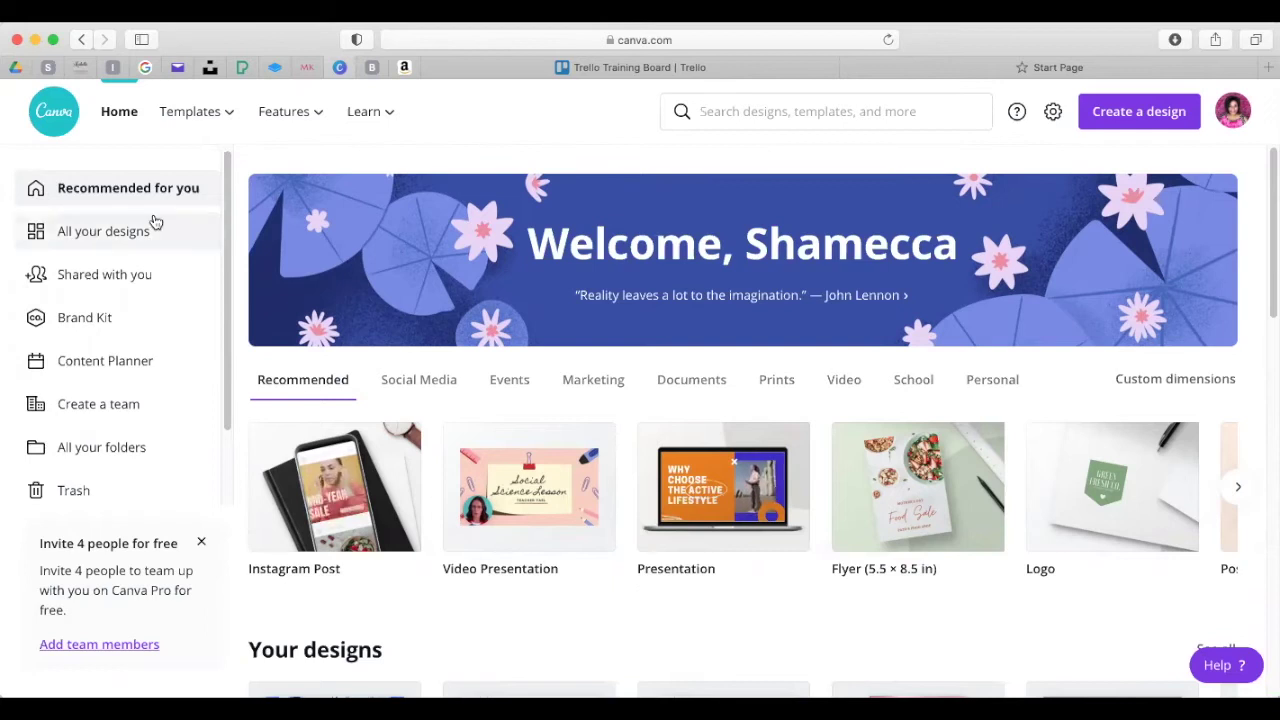
- Find the Instagram Post format and create a blank design from it
left_click(712, 116)
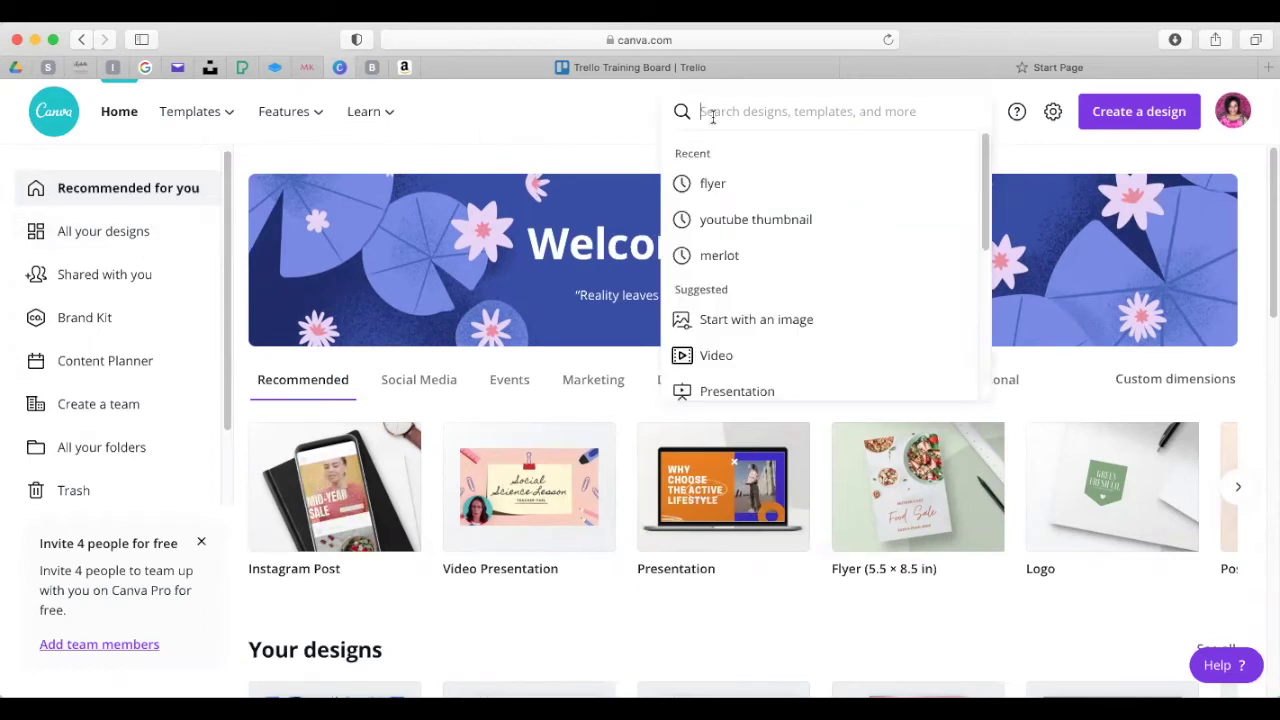
type("Insta")
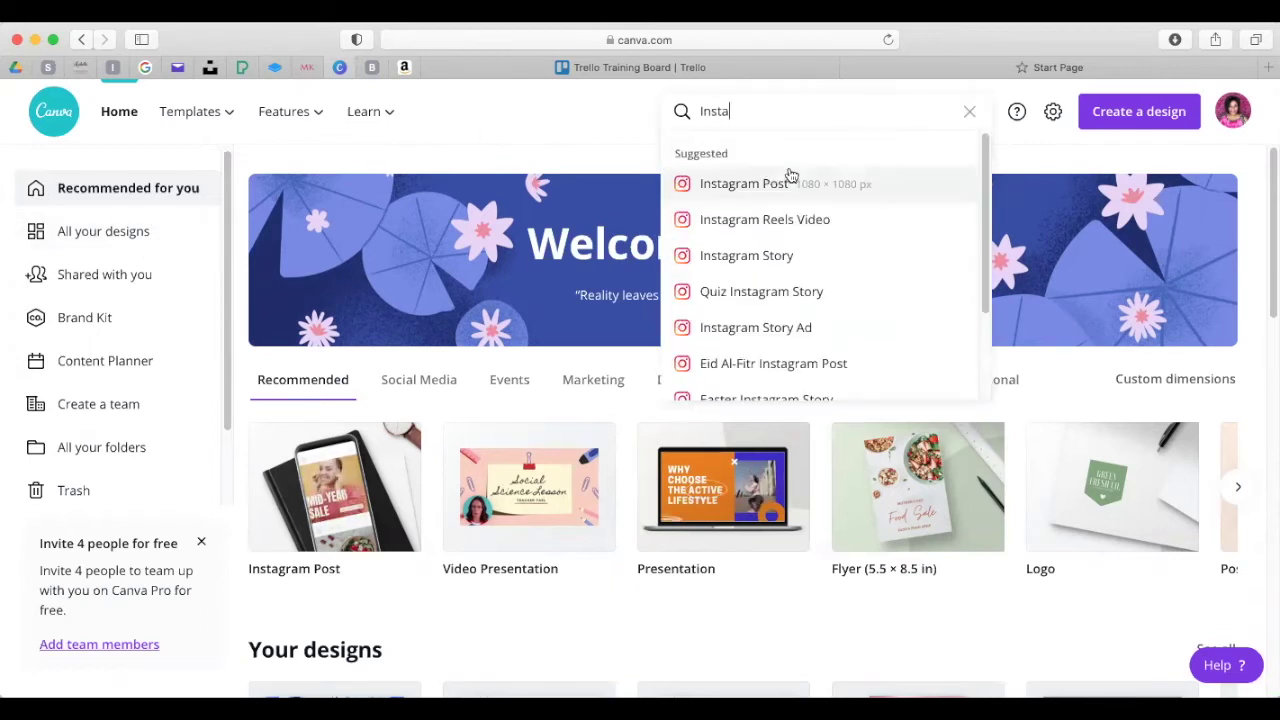
left_click(748, 190)
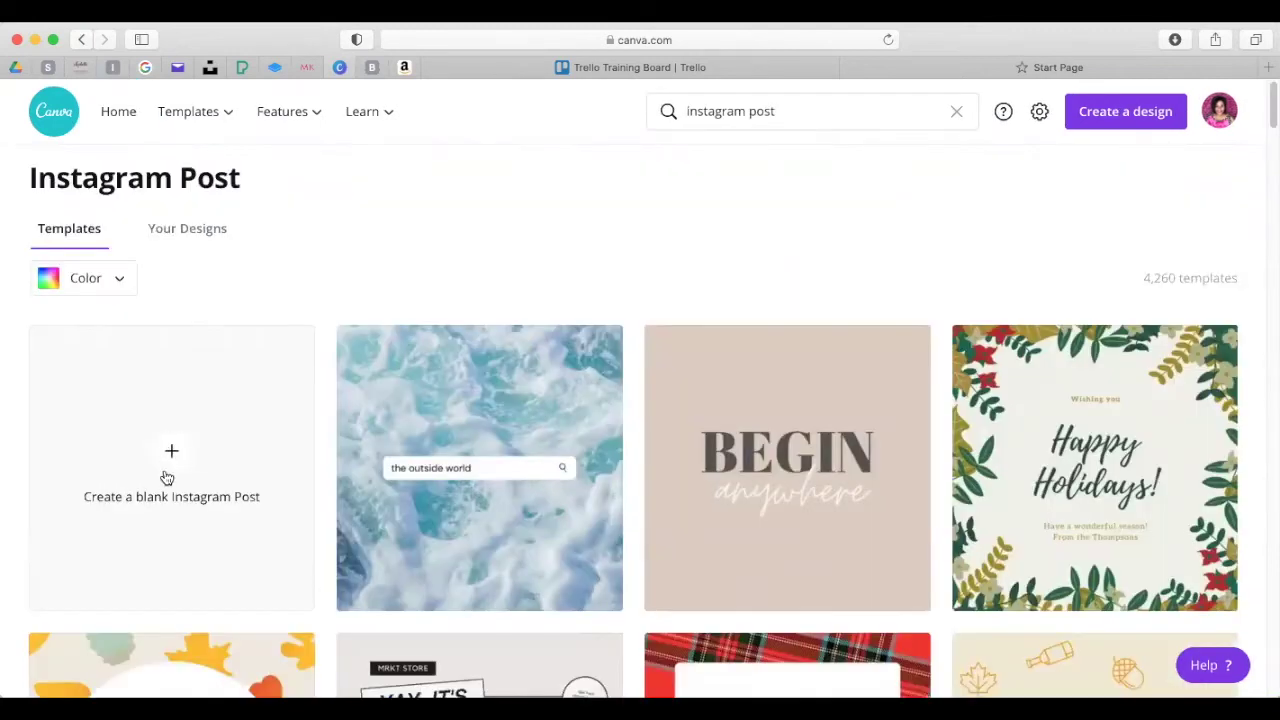
left_click(171, 451)
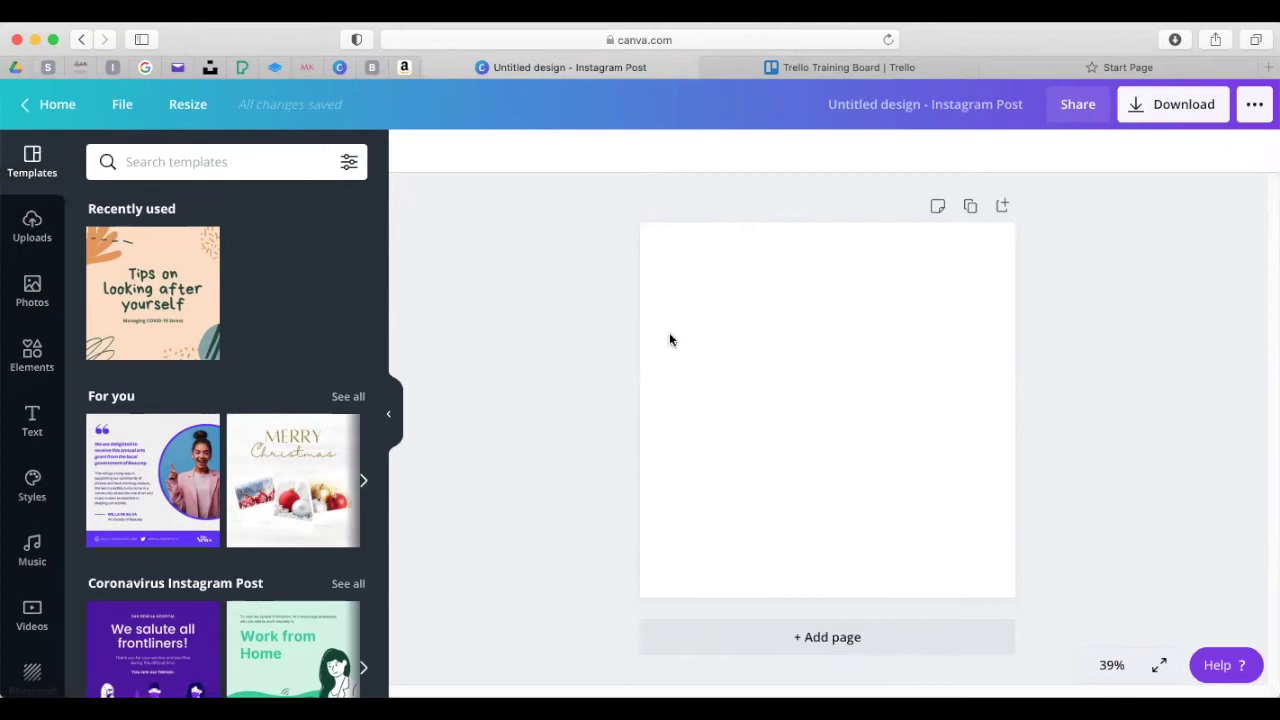
- Examine the full collection of recently used photos for a possible cover background
left_click(32, 290)
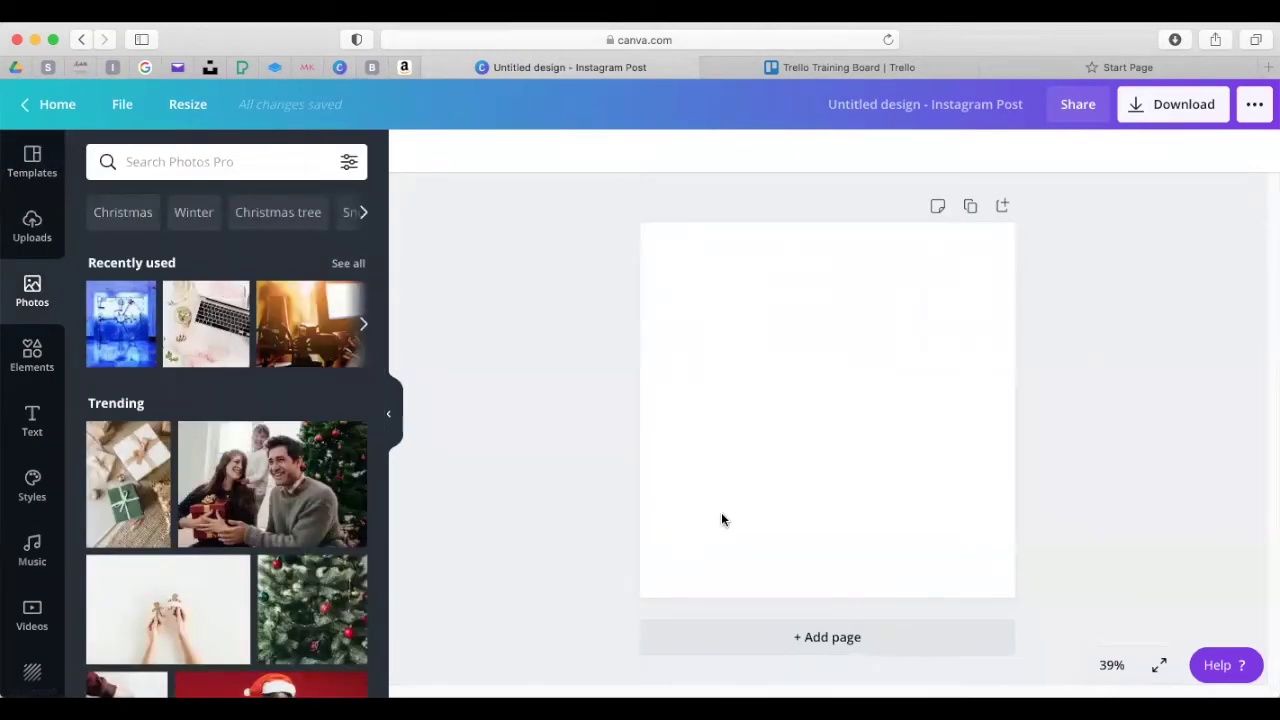
left_click(348, 266)
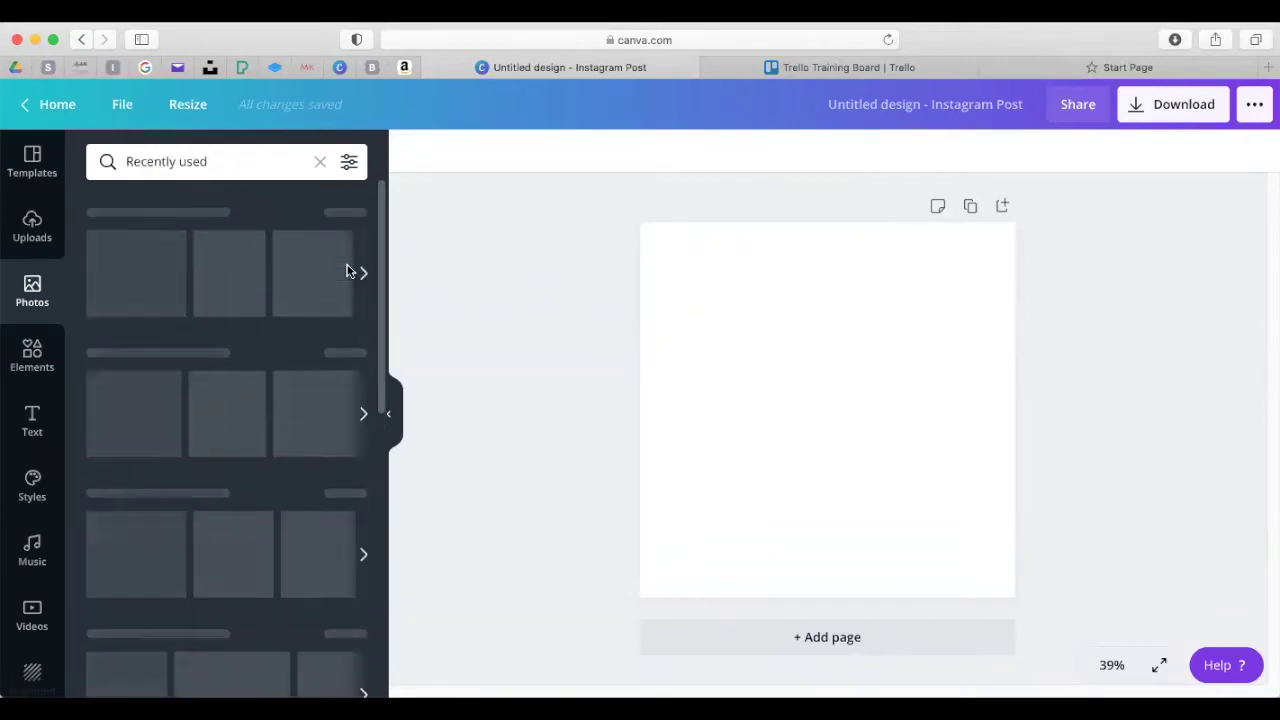
scroll(331, 305, "down", 3)
scroll(330, 305, "down", 10)
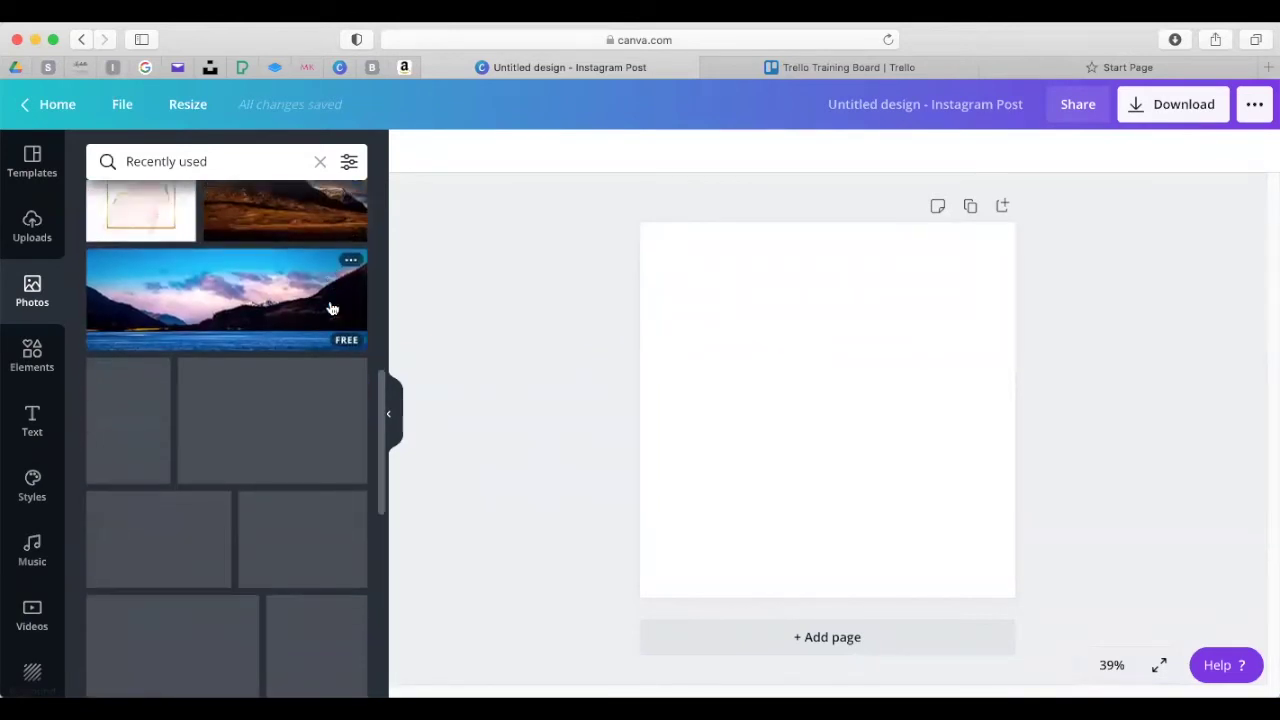
scroll(330, 325, "down", 5)
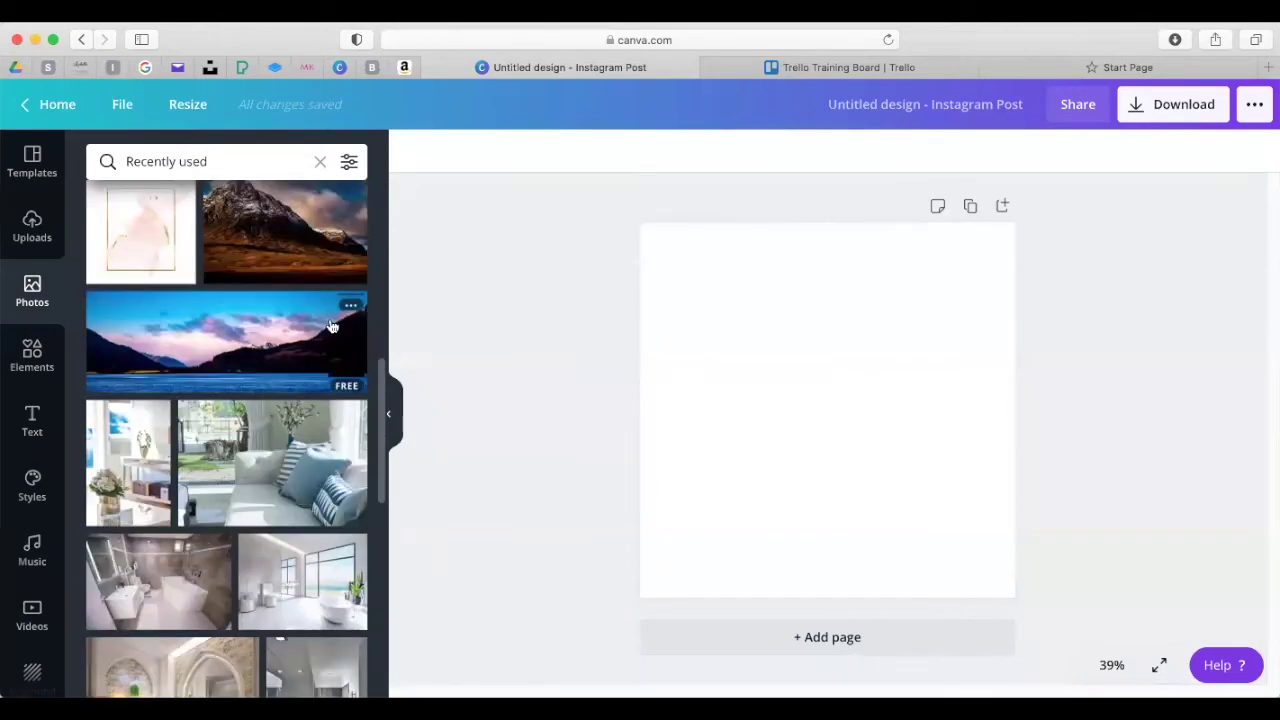
scroll(330, 330, "down", 4)
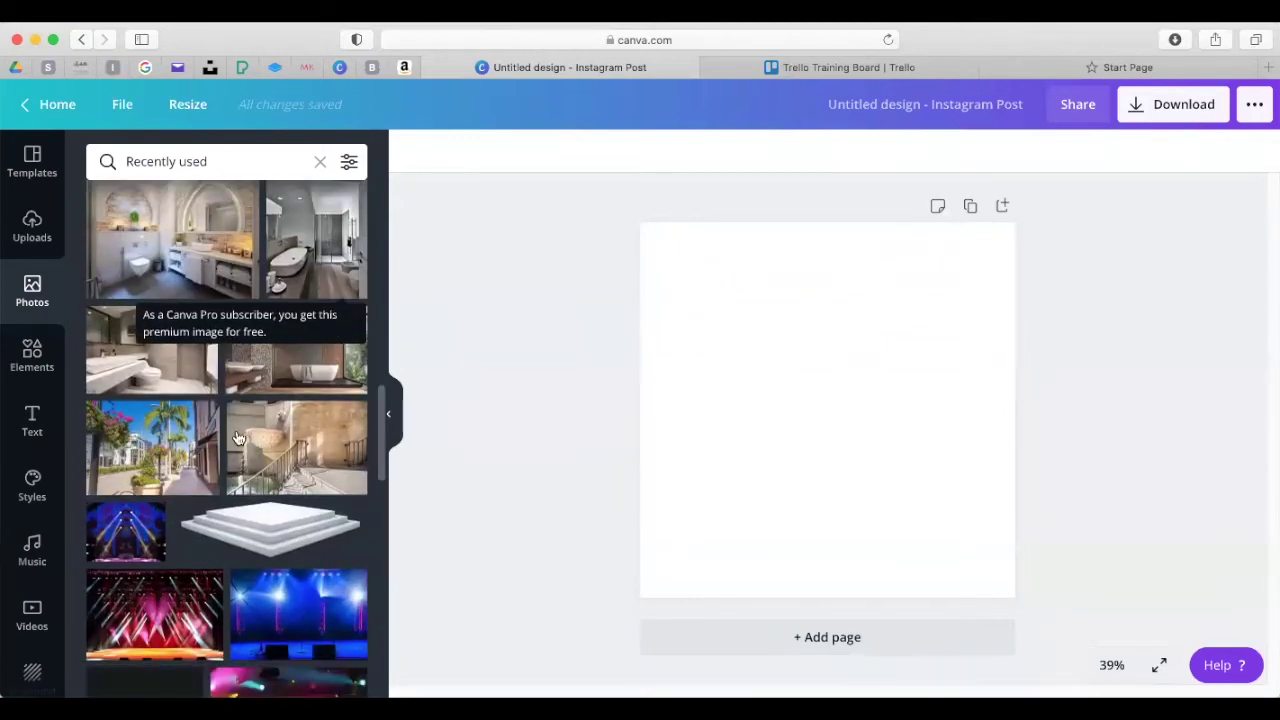
scroll(237, 437, "down", 5)
scroll(240, 437, "down", 10)
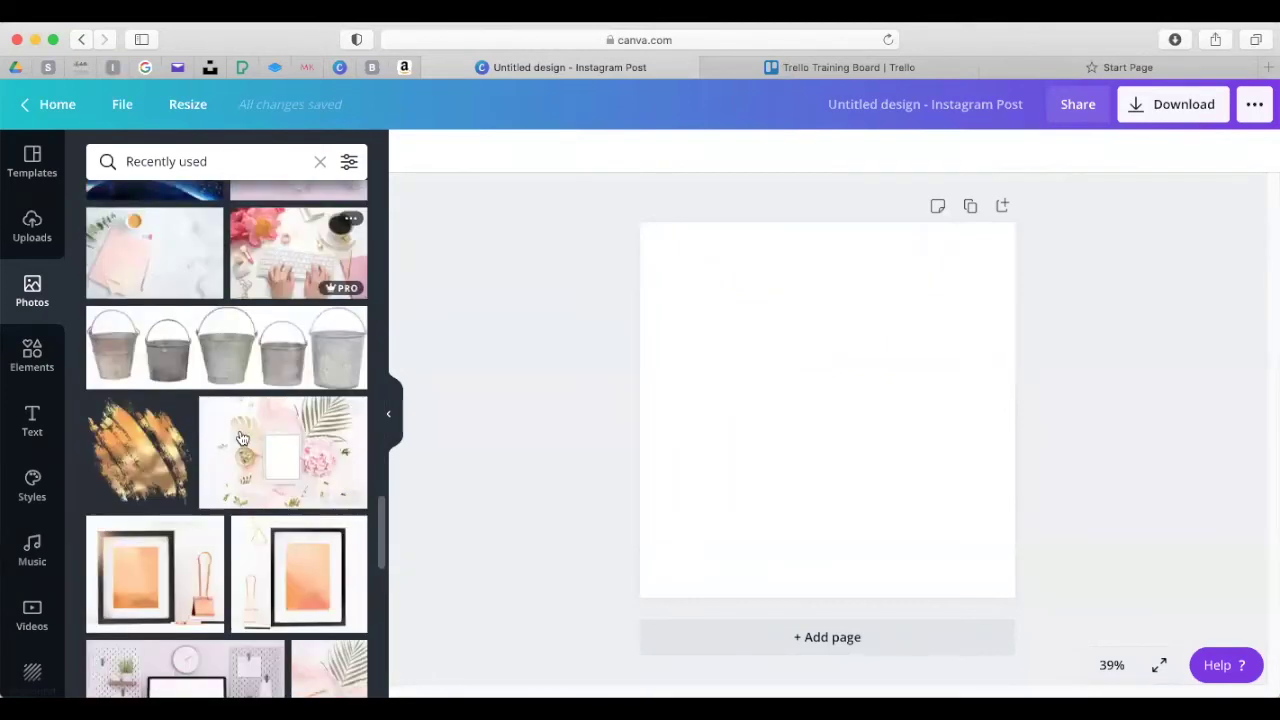
scroll(260, 448, "down", 1)
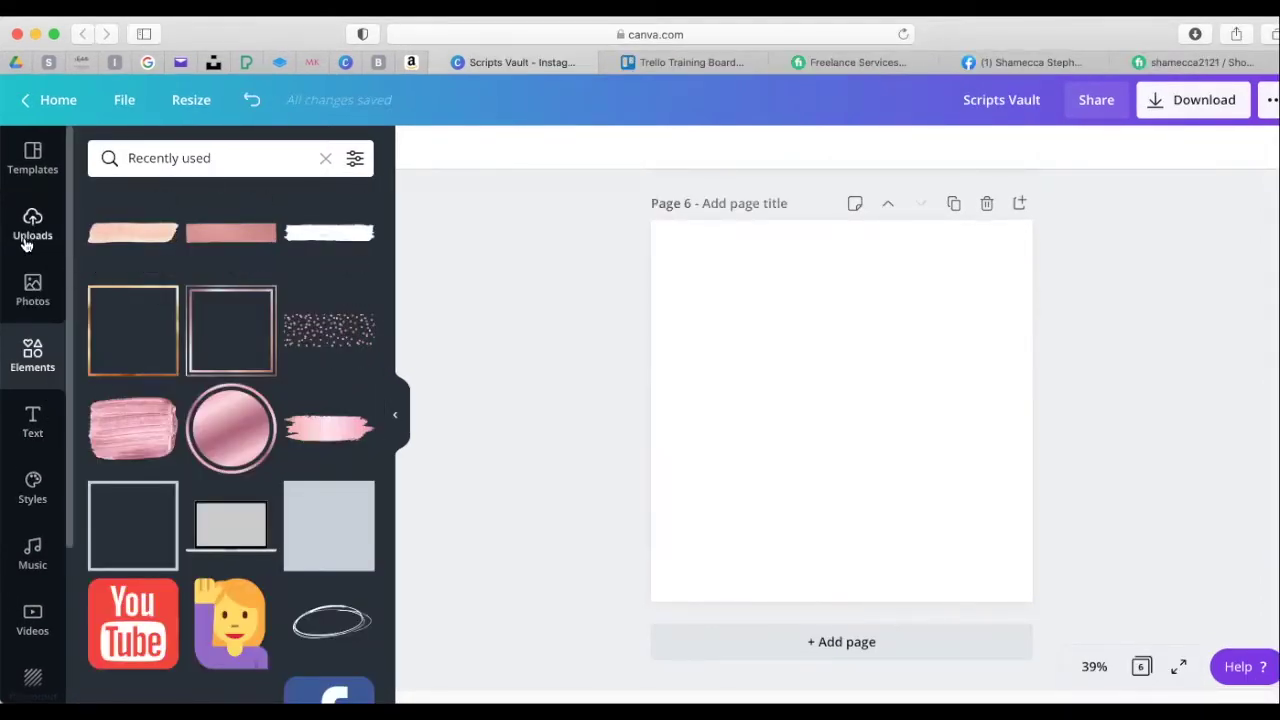
- Search the photo library for Pink Office to find a background for the blank page 6
left_click(32, 290)
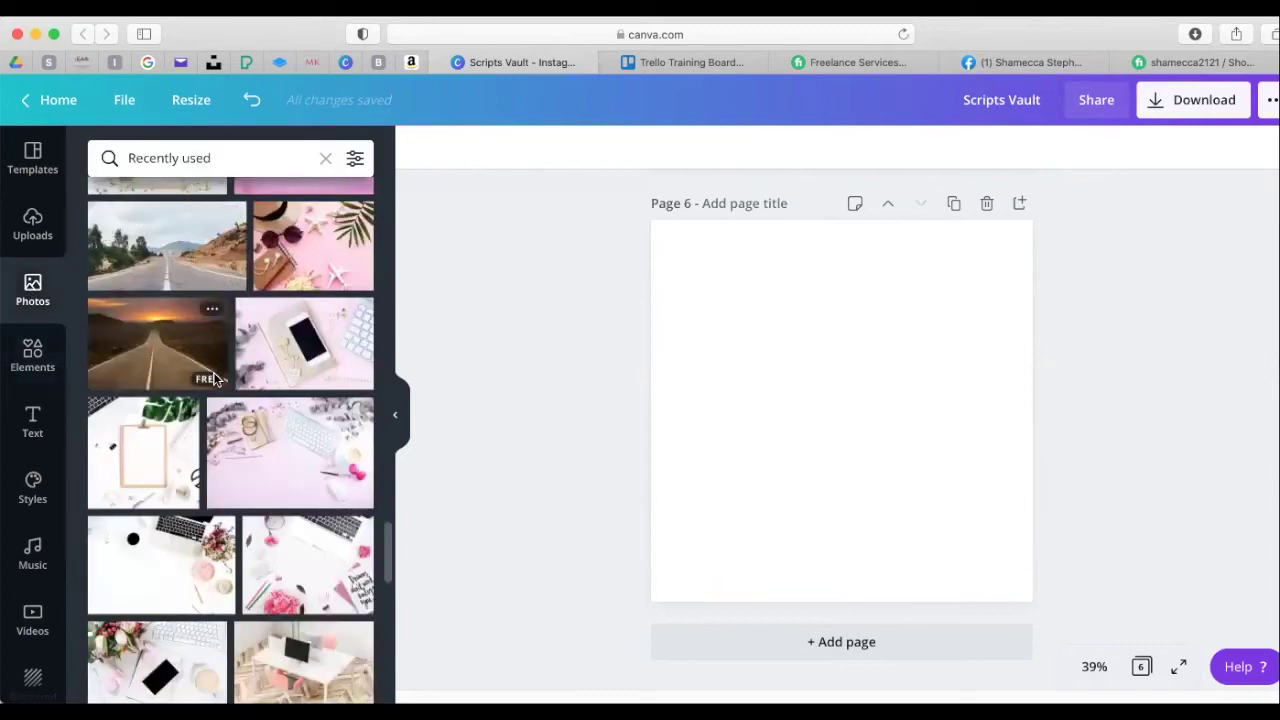
scroll(212, 375, "up", 3)
scroll(215, 390, "down", 8)
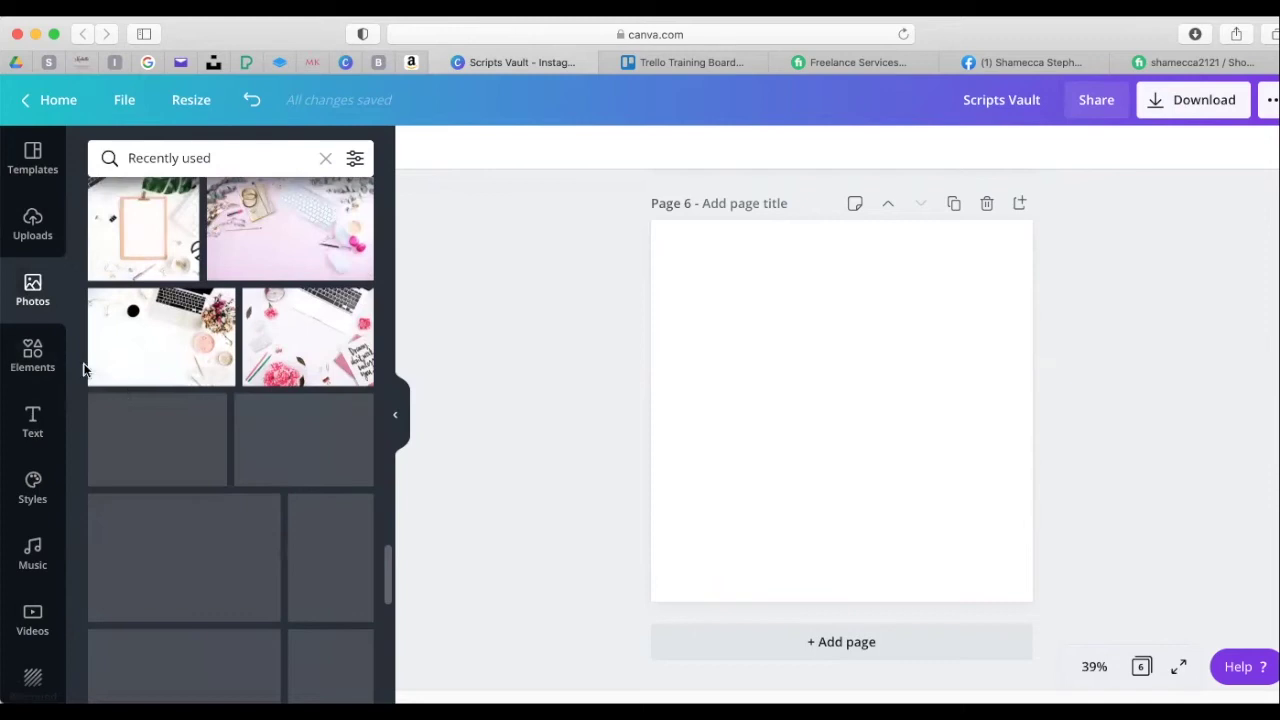
left_click(33, 292)
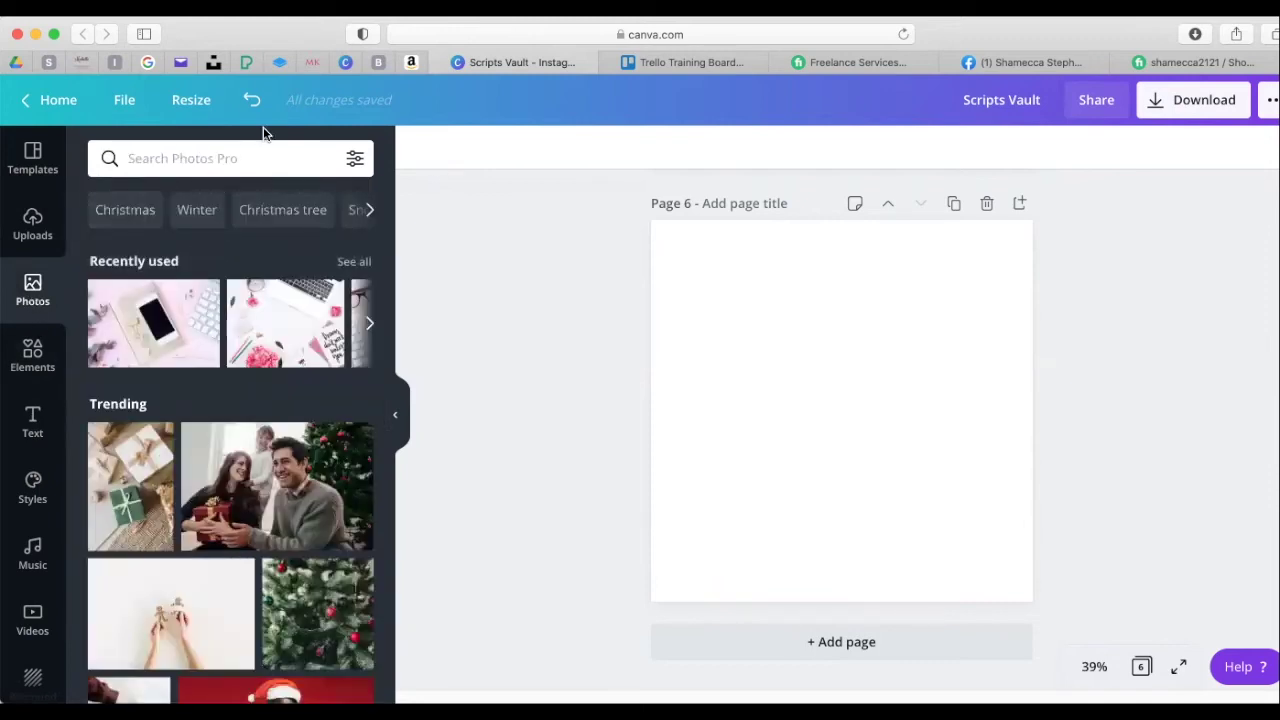
left_click(186, 160)
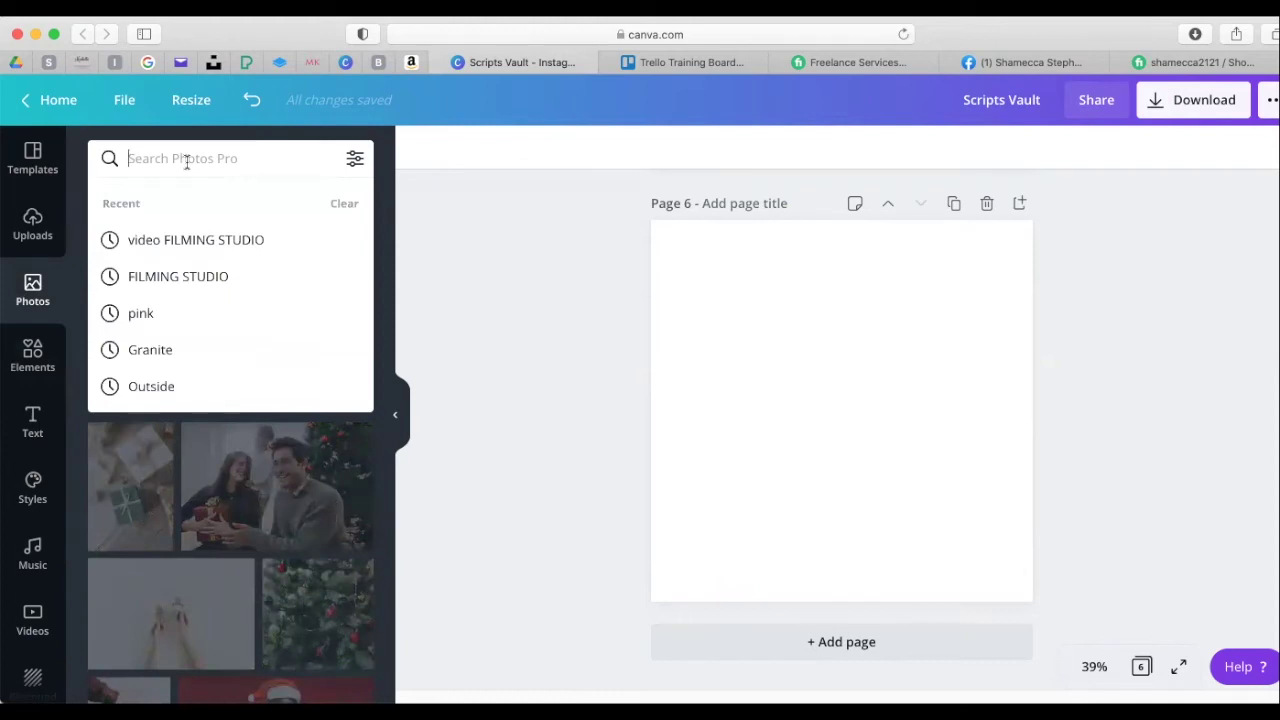
type("Pink ")
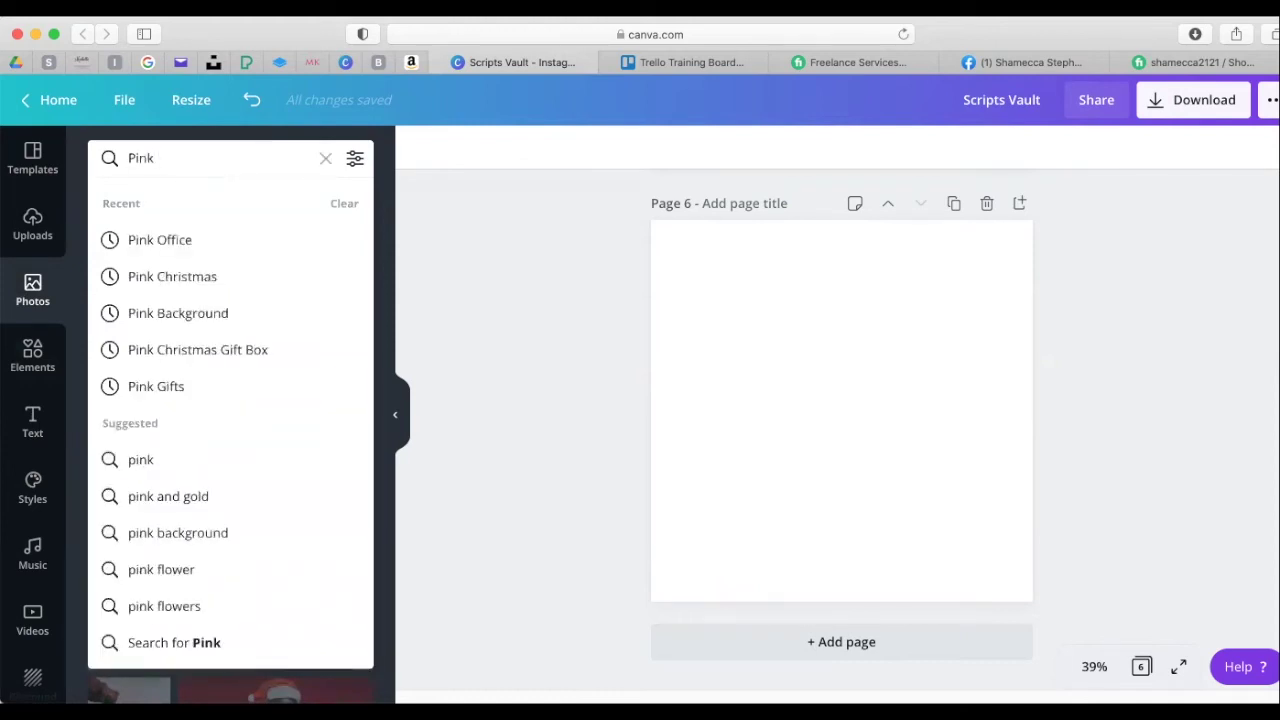
type("Offvc")
key("BackSpace")
key("BackSpace")
type("ice")
key("Return")
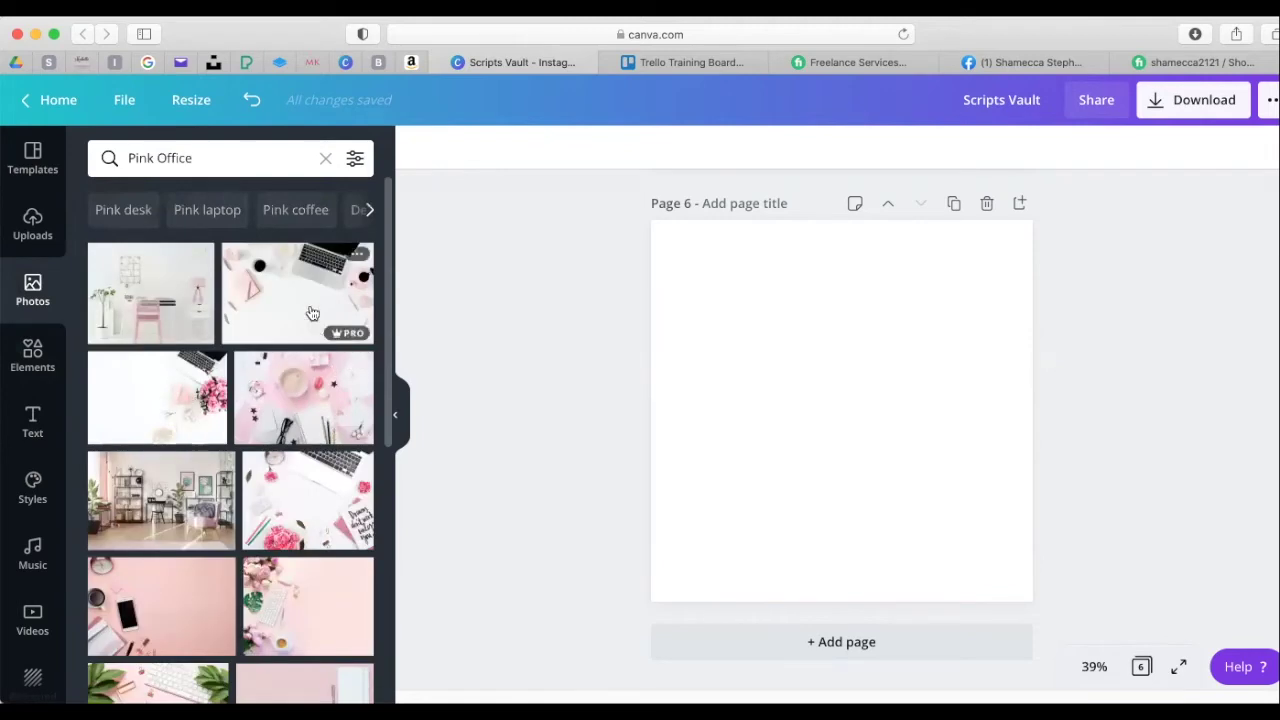
- Try the white laptop desk photo and the pink coffee cup photo on page 6, removing each one
left_click(309, 306)
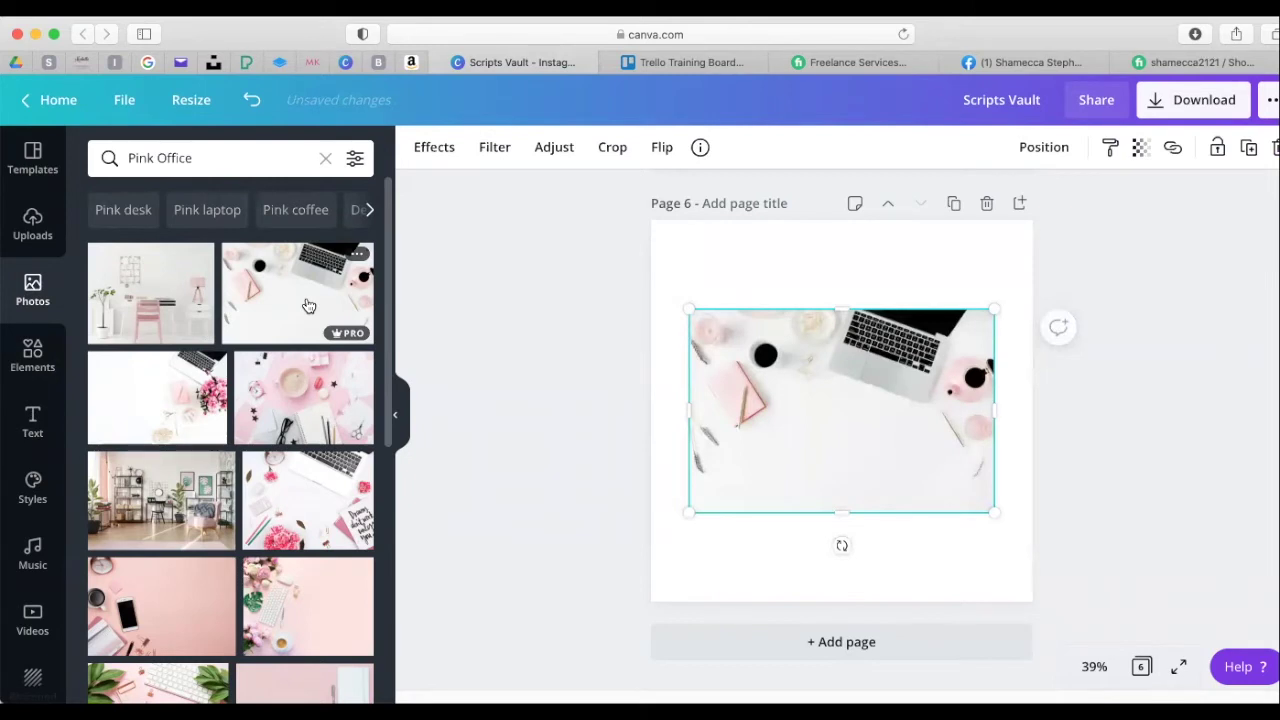
key("Delete")
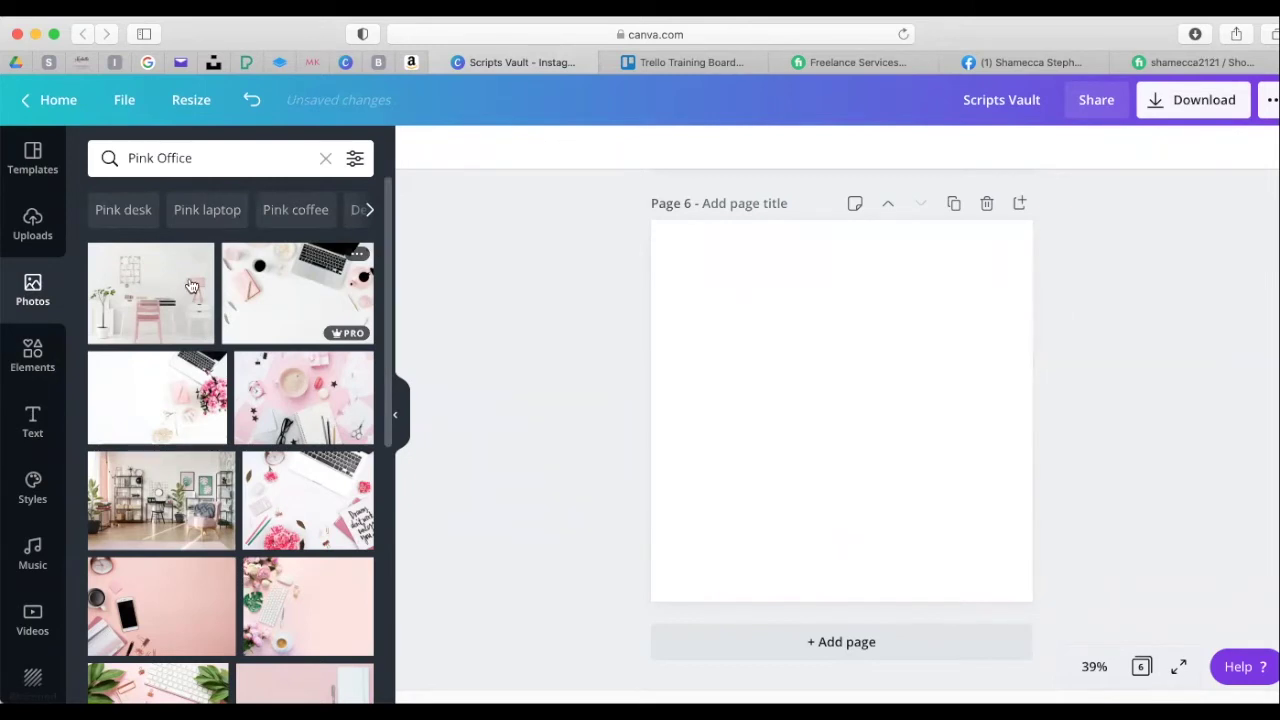
left_click(290, 392)
key("Delete")
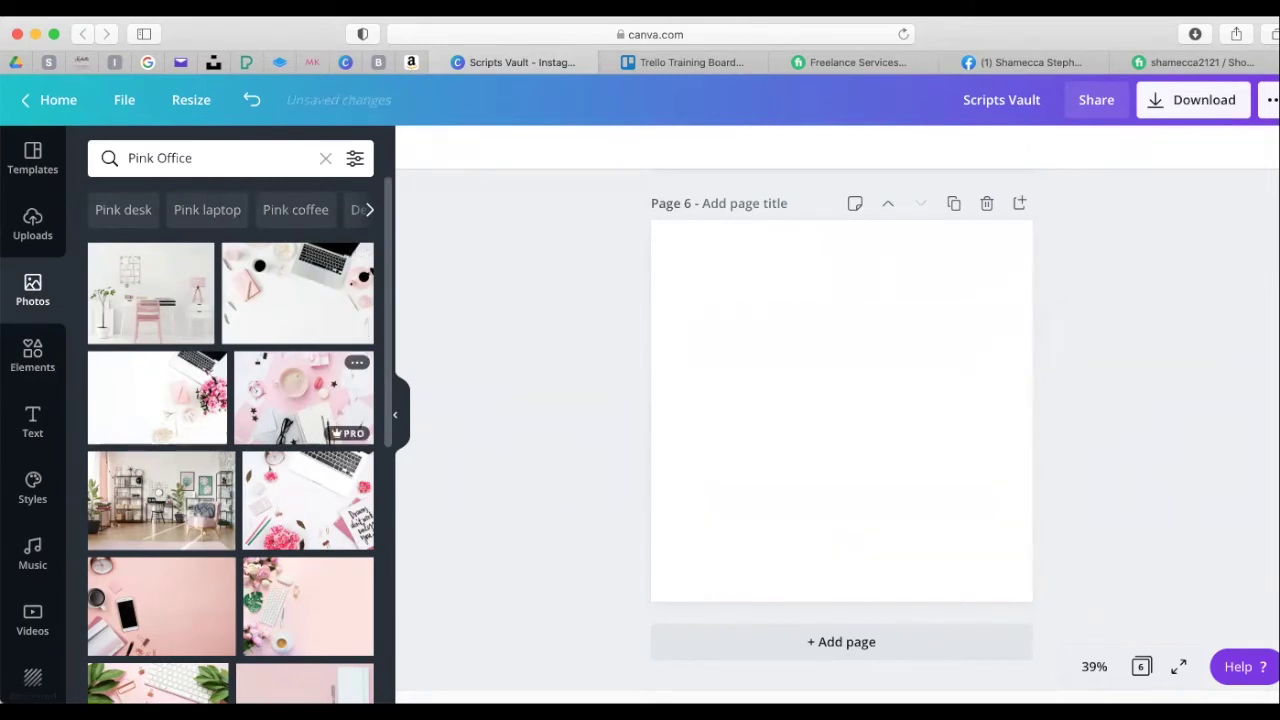
- Try the pink desk photo with green leaves and the laptop photo with pink envelope and flowers, removing each one
scroll(297, 366, "down", 5)
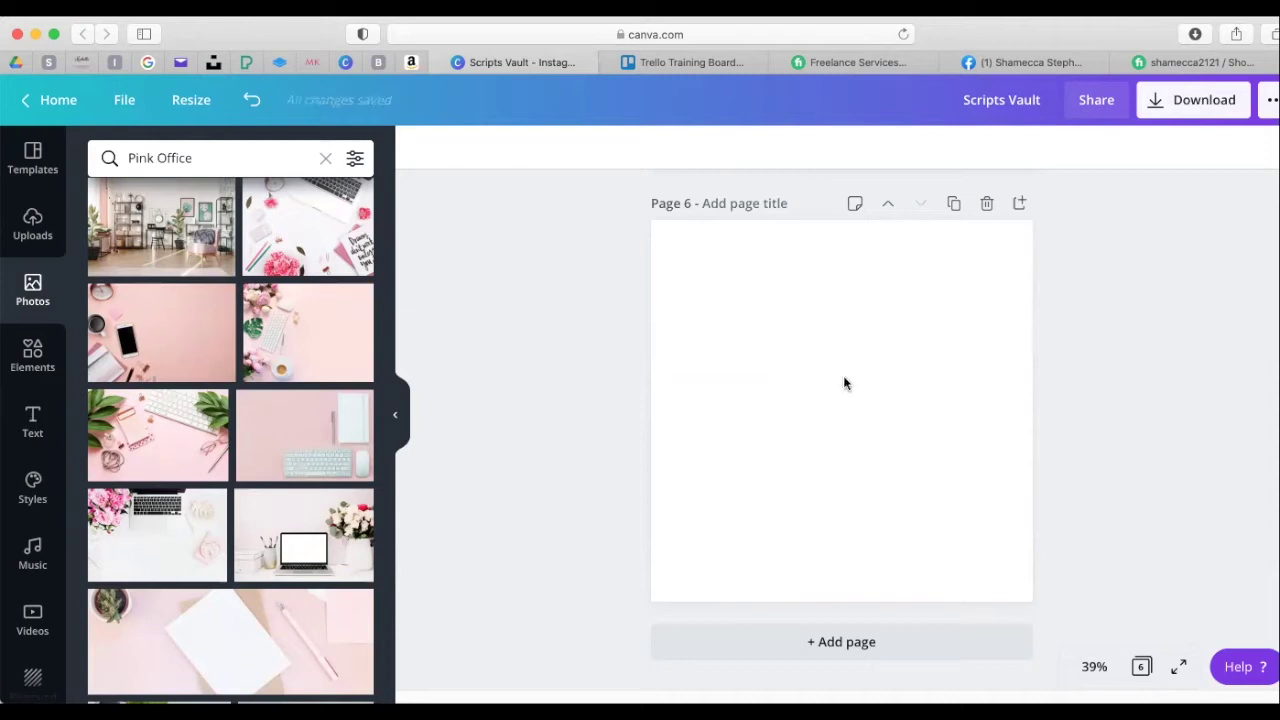
left_click(160, 440)
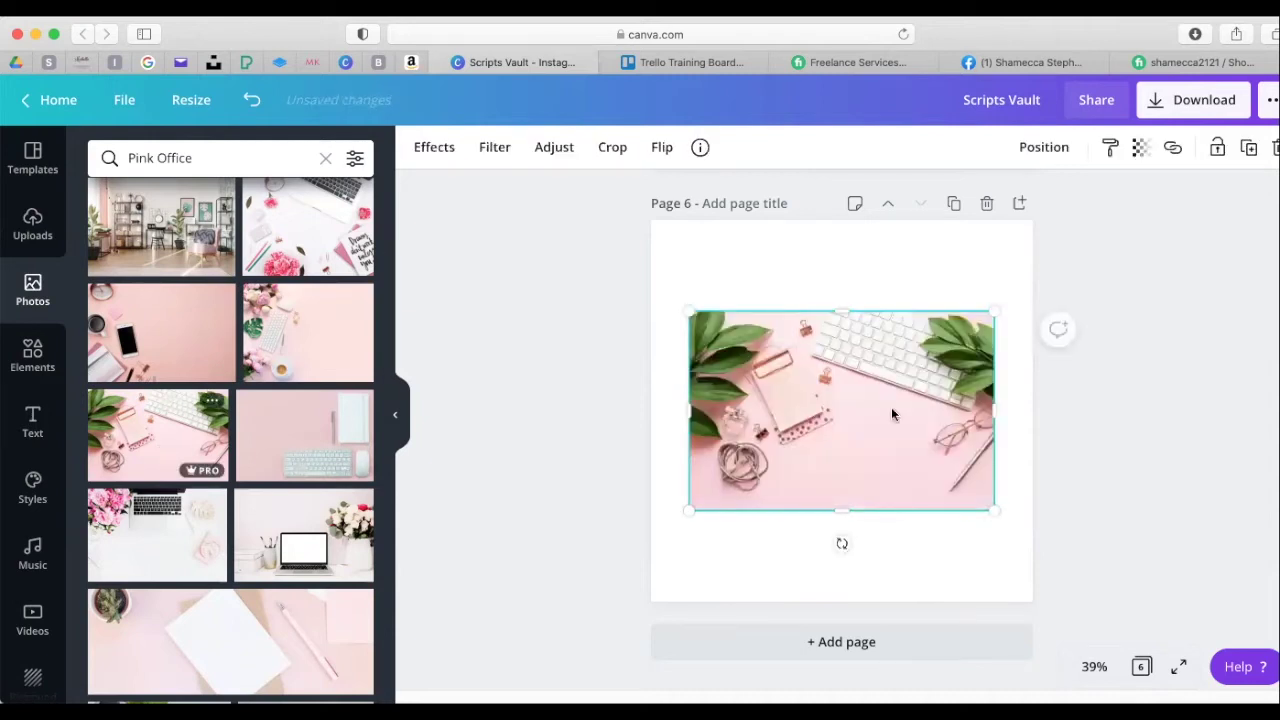
key("Delete")
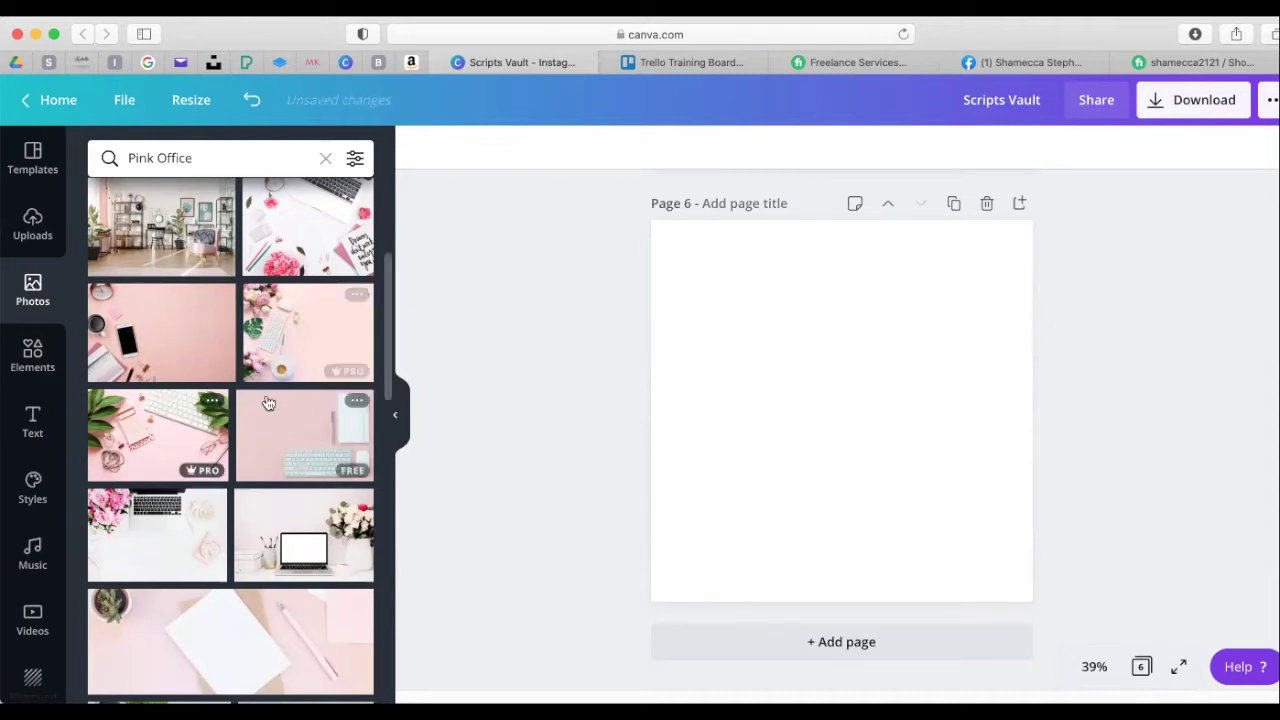
scroll(267, 403, "down", 2)
scroll(267, 403, "down", 5)
left_click(183, 412)
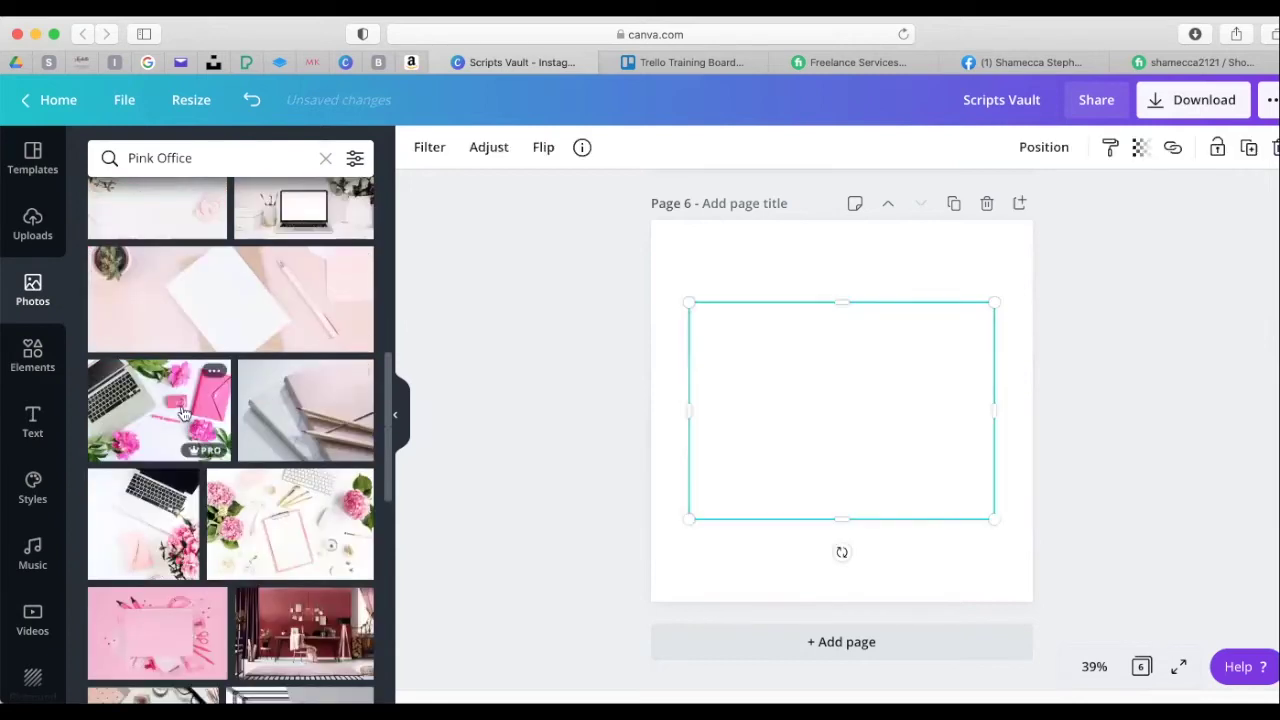
key("Delete")
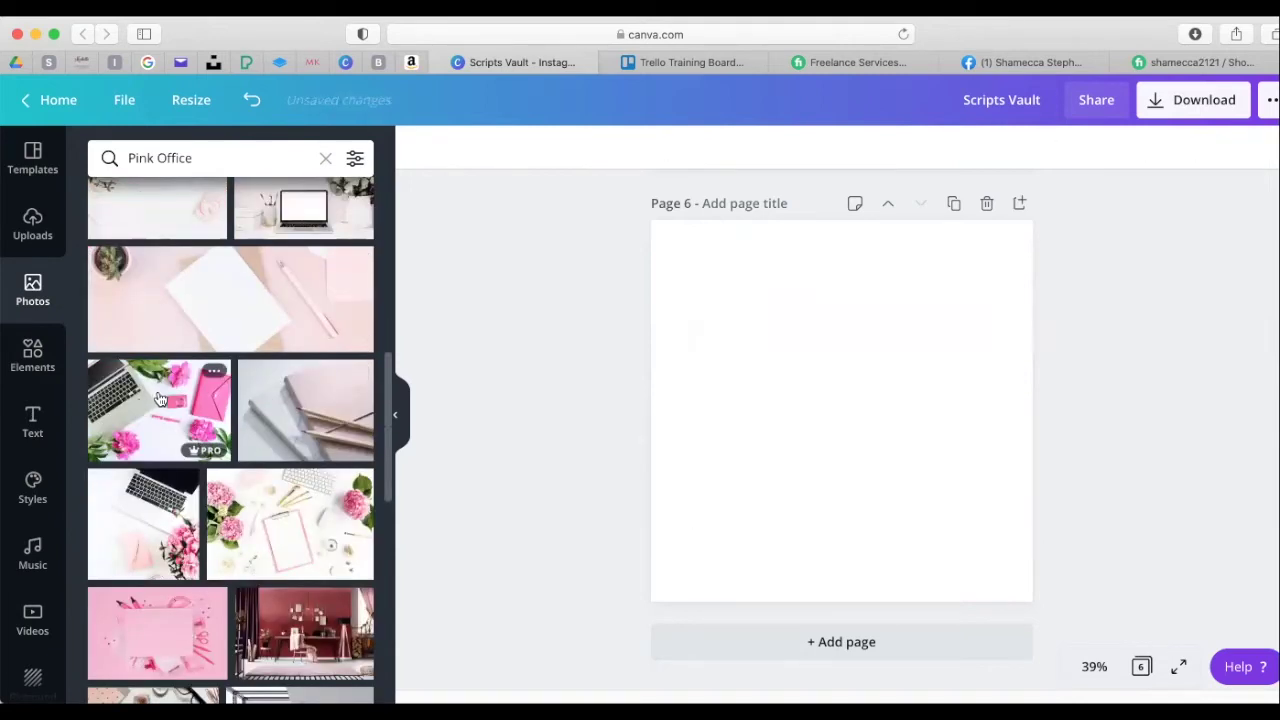
- Try the Pink Office photo with the pink notebook and coffee cup on page 6, removing it again
scroll(158, 398, "down", 5)
scroll(160, 399, "down", 2)
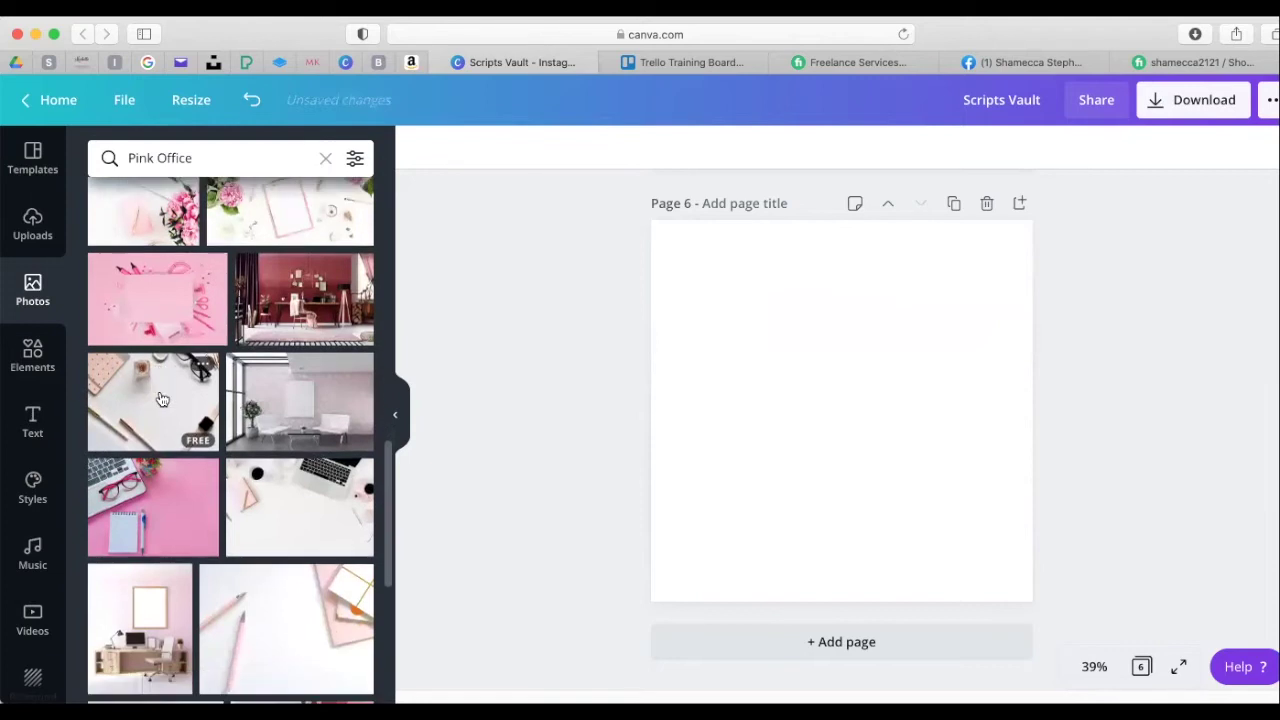
scroll(160, 399, "down", 1)
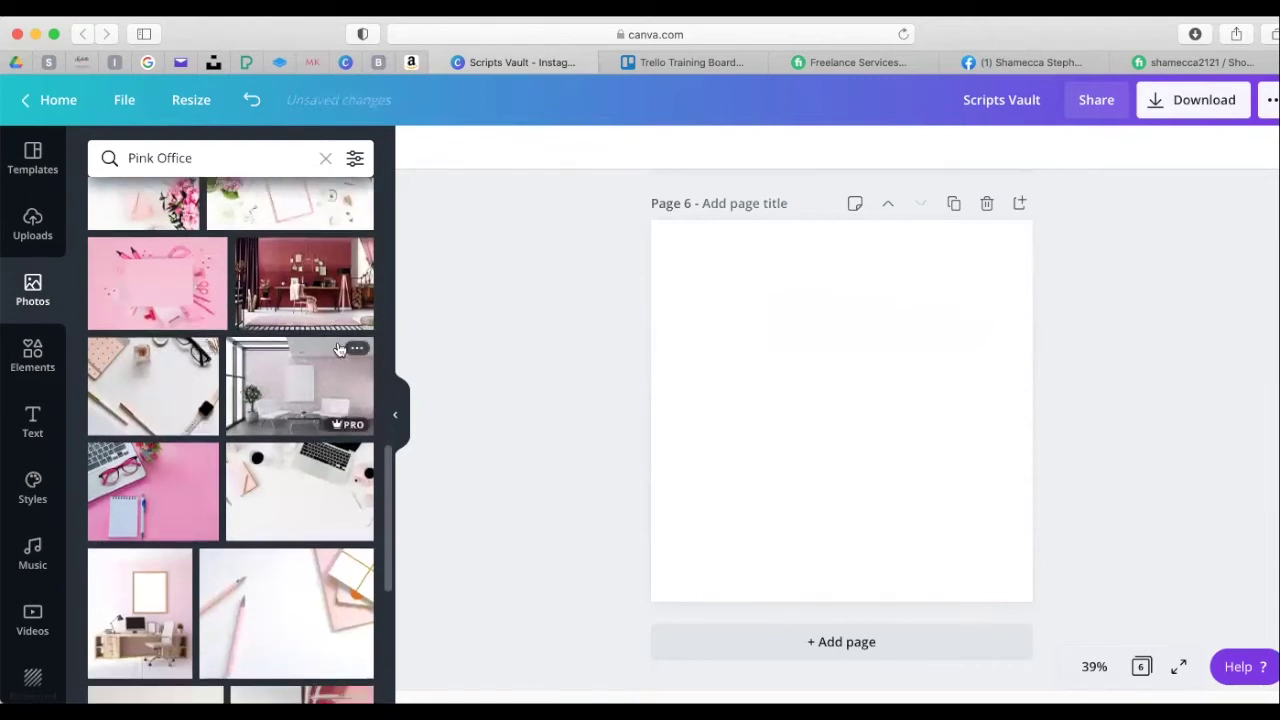
scroll(320, 356, "down", 1)
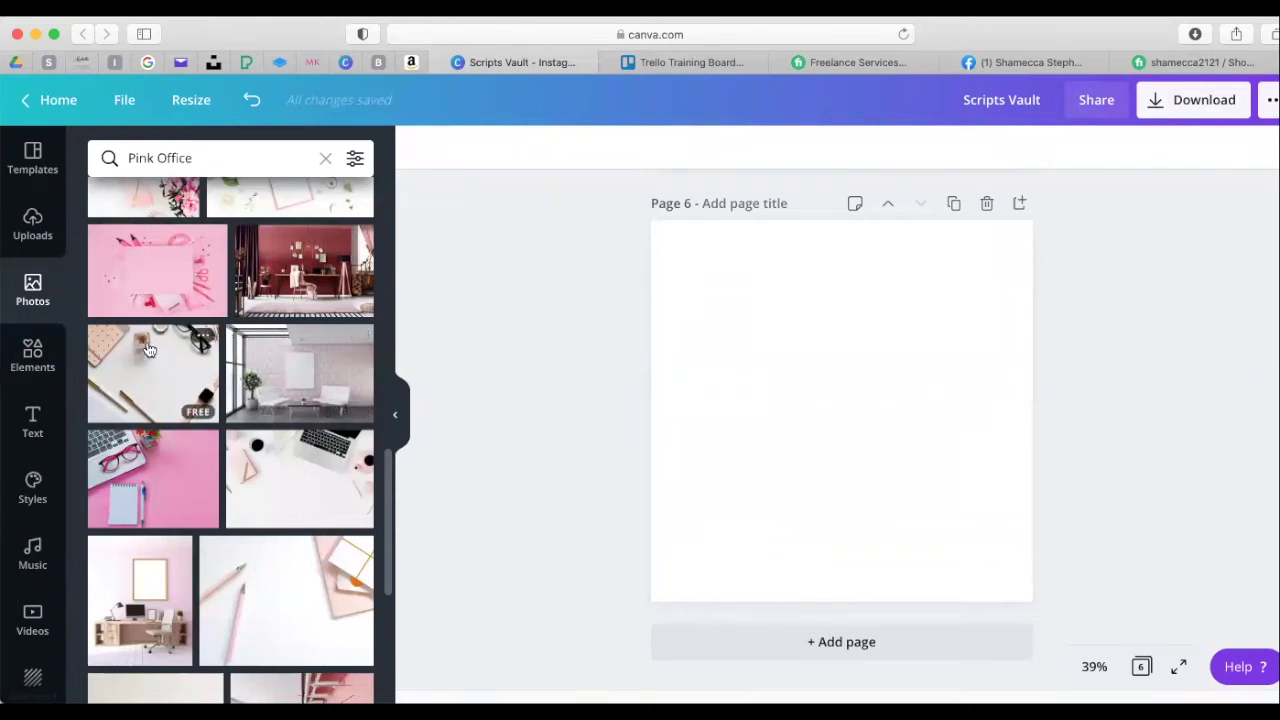
scroll(155, 400, "down", 5)
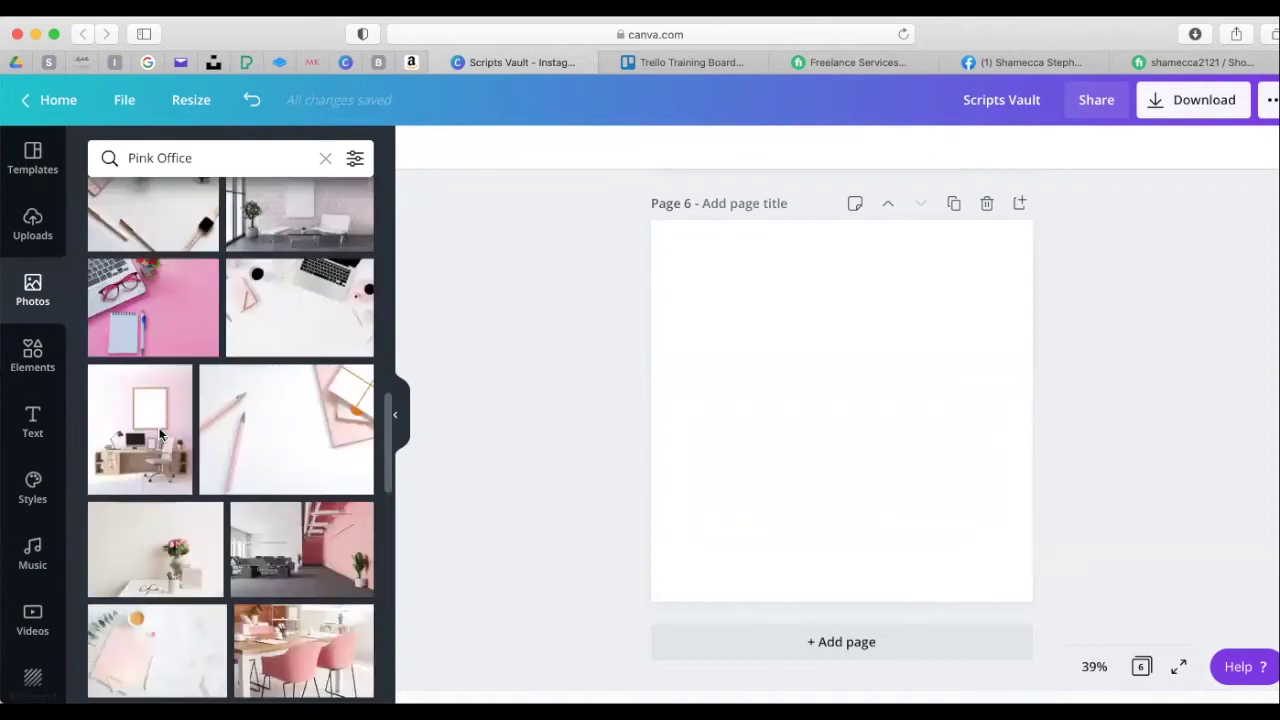
scroll(160, 435, "down", 1)
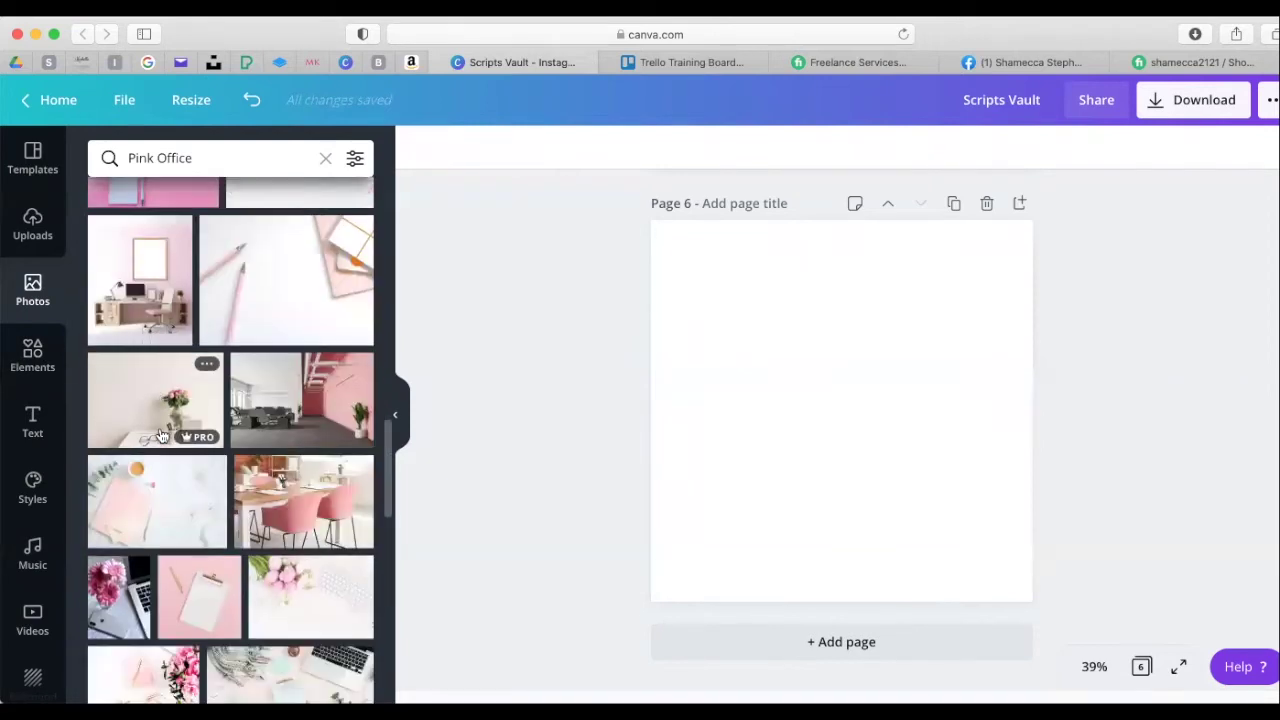
left_click(179, 519)
key("Delete")
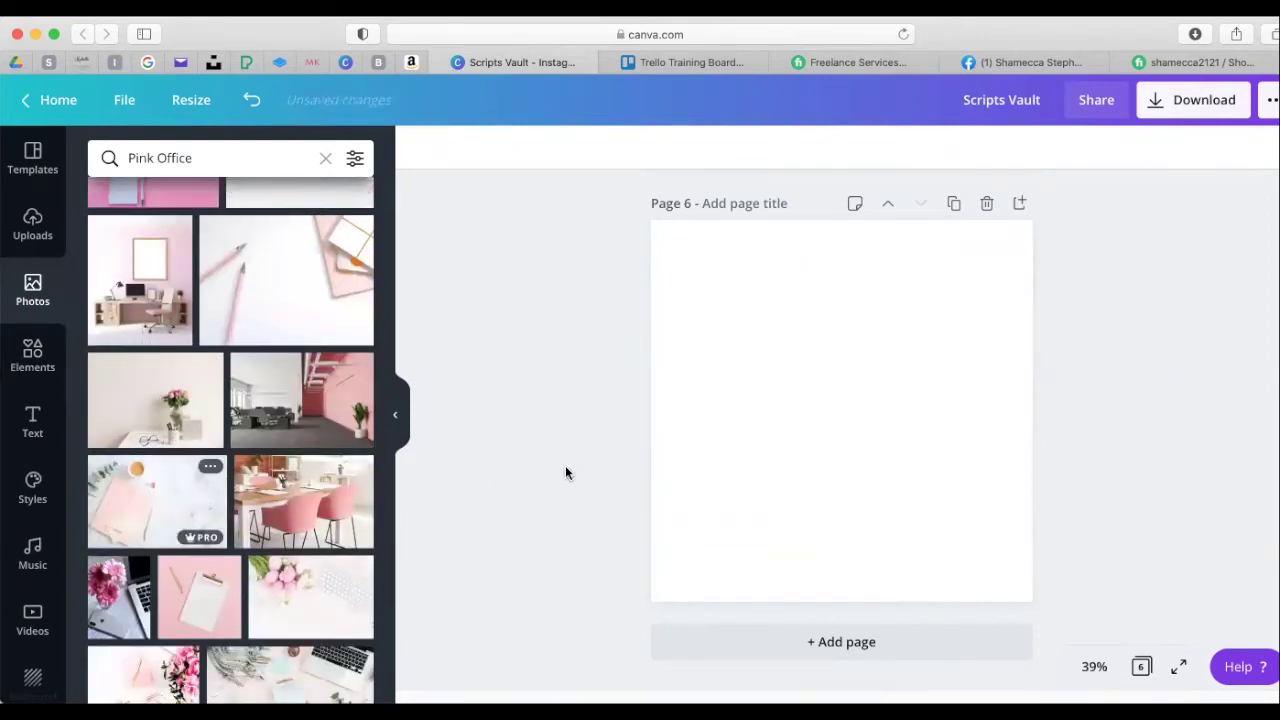
- Search the photo library for Office and look through the results for a cover background
left_click(160, 158)
key("BackSpace")
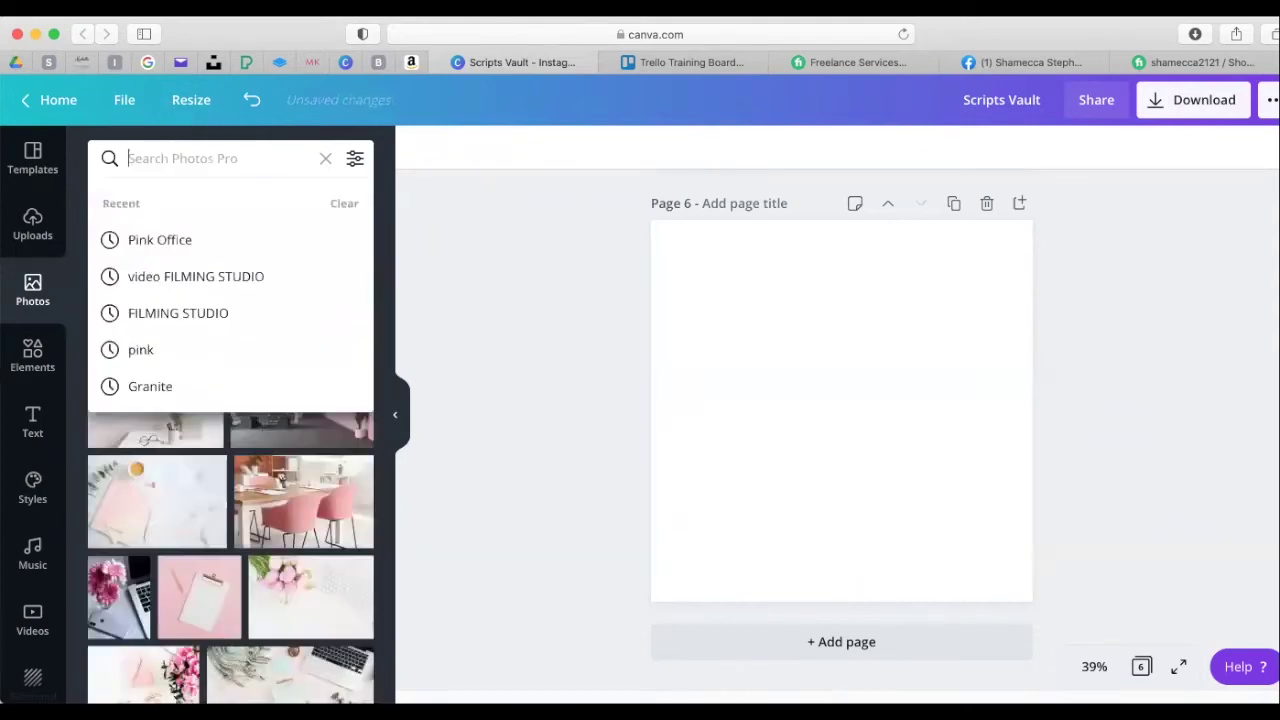
type("Office")
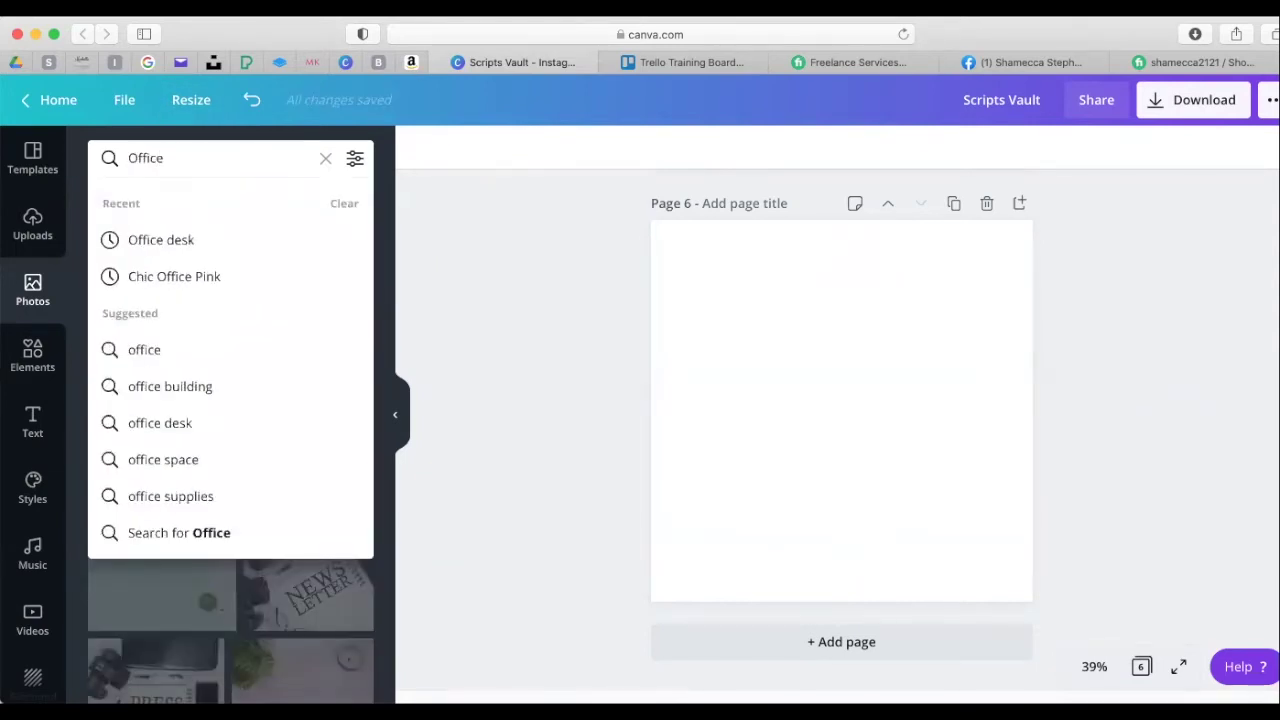
key("Return")
scroll(239, 305, "down", 3)
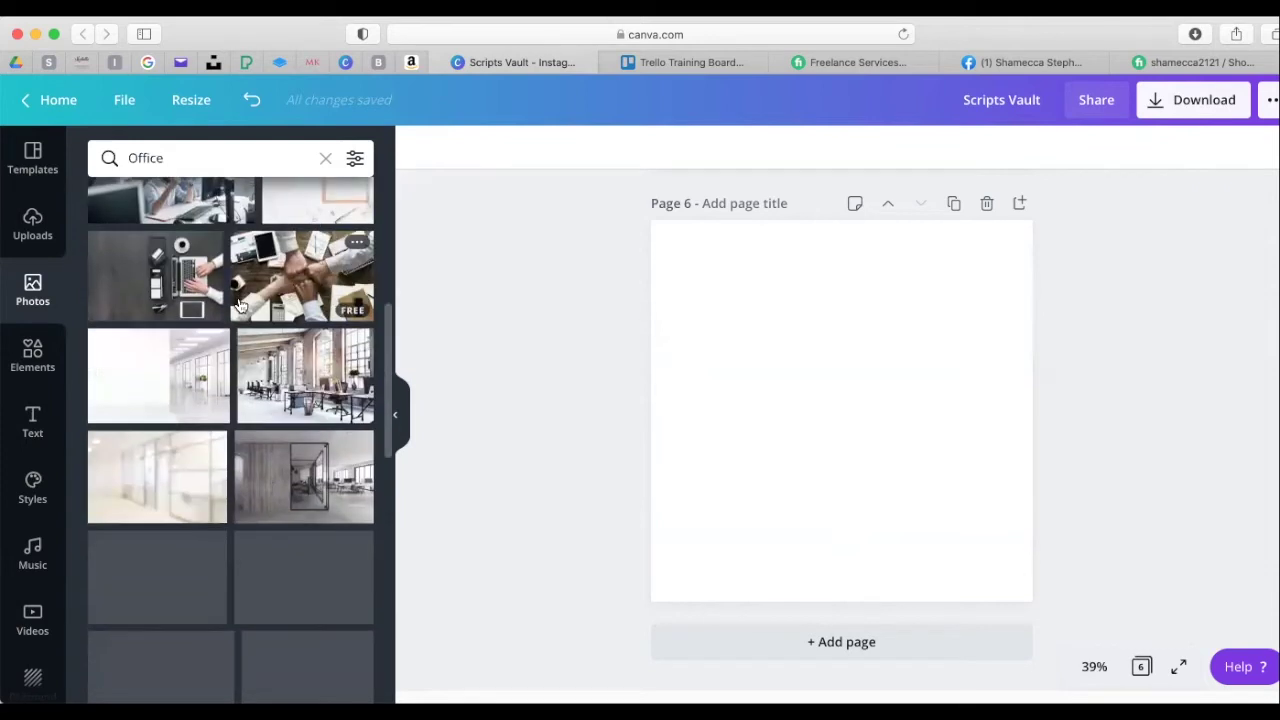
scroll(239, 305, "down", 2)
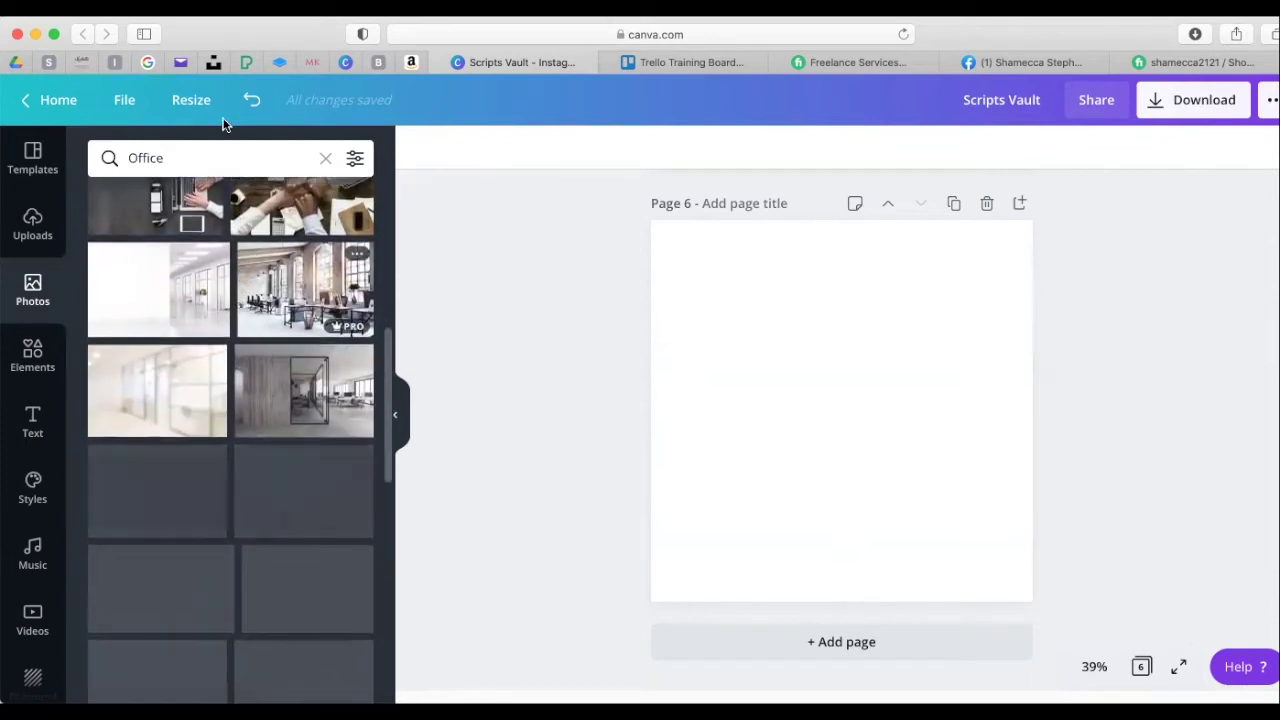
- Search the photo library for Pink and examine the results for a suitable cover background
left_click(217, 156)
key("BackSpace")
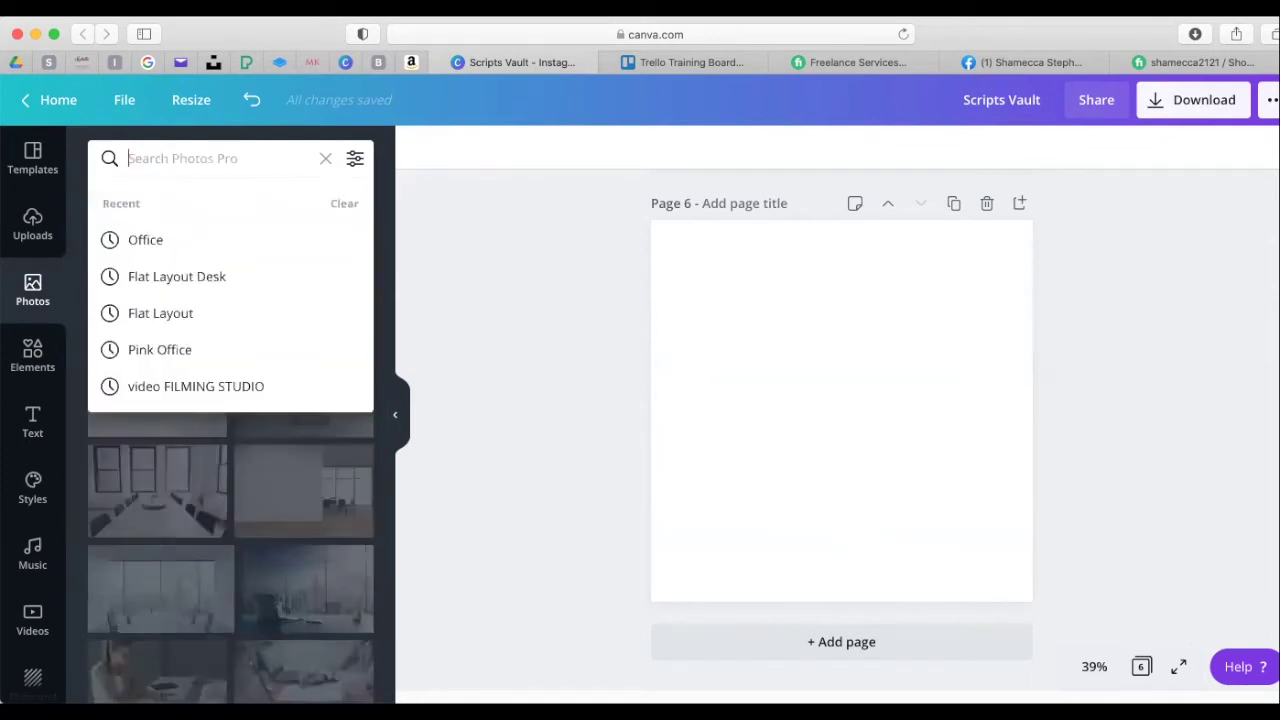
type("Pink")
key("Return")
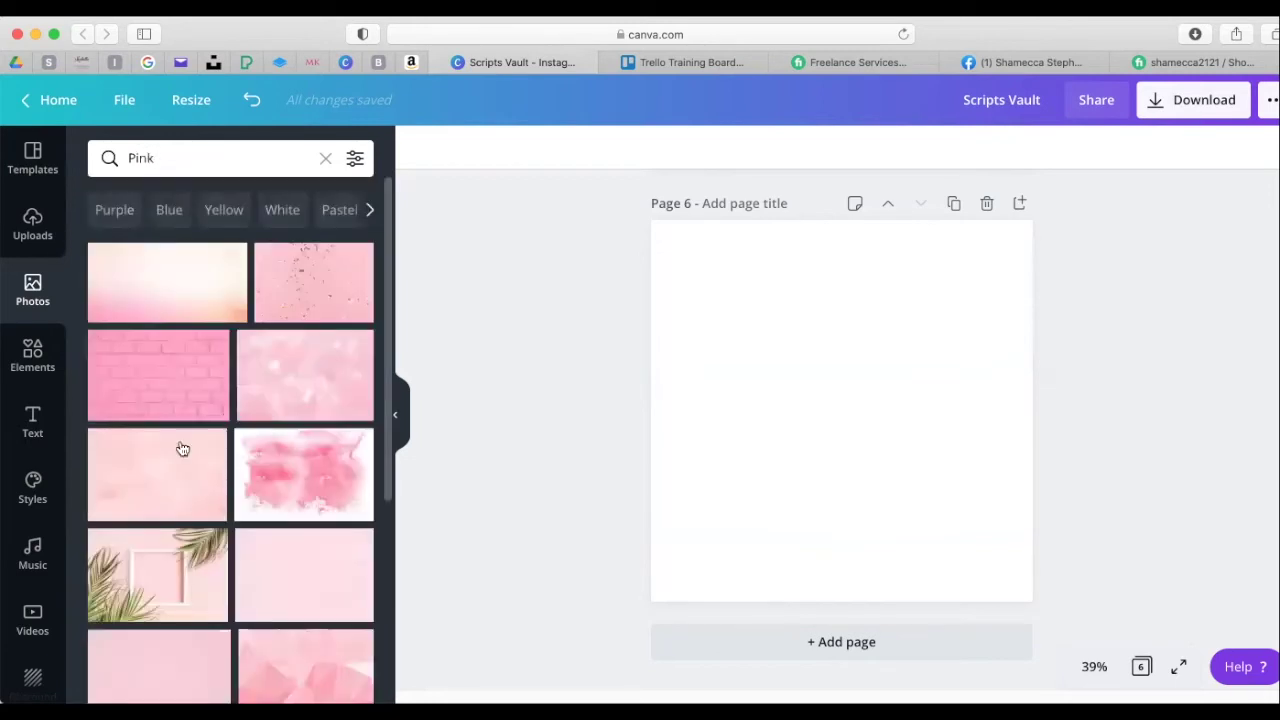
scroll(182, 448, "down", 10)
scroll(193, 427, "down", 10)
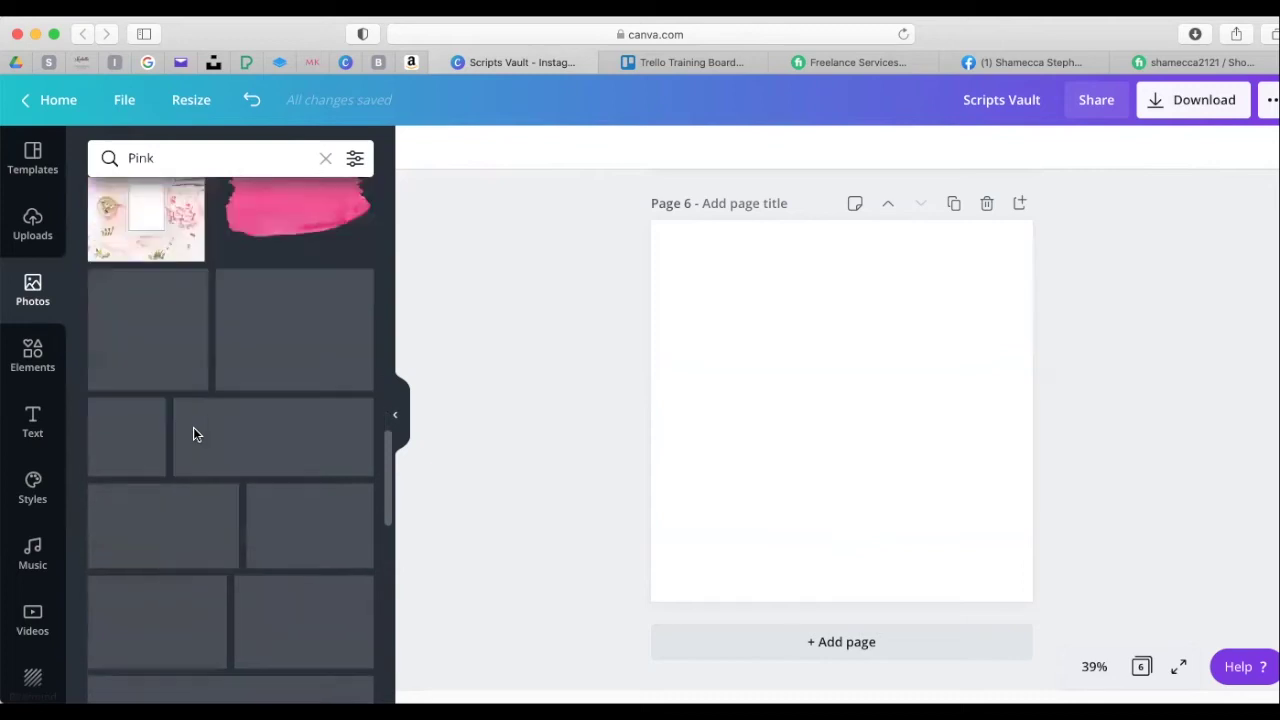
scroll(193, 427, "down", 6)
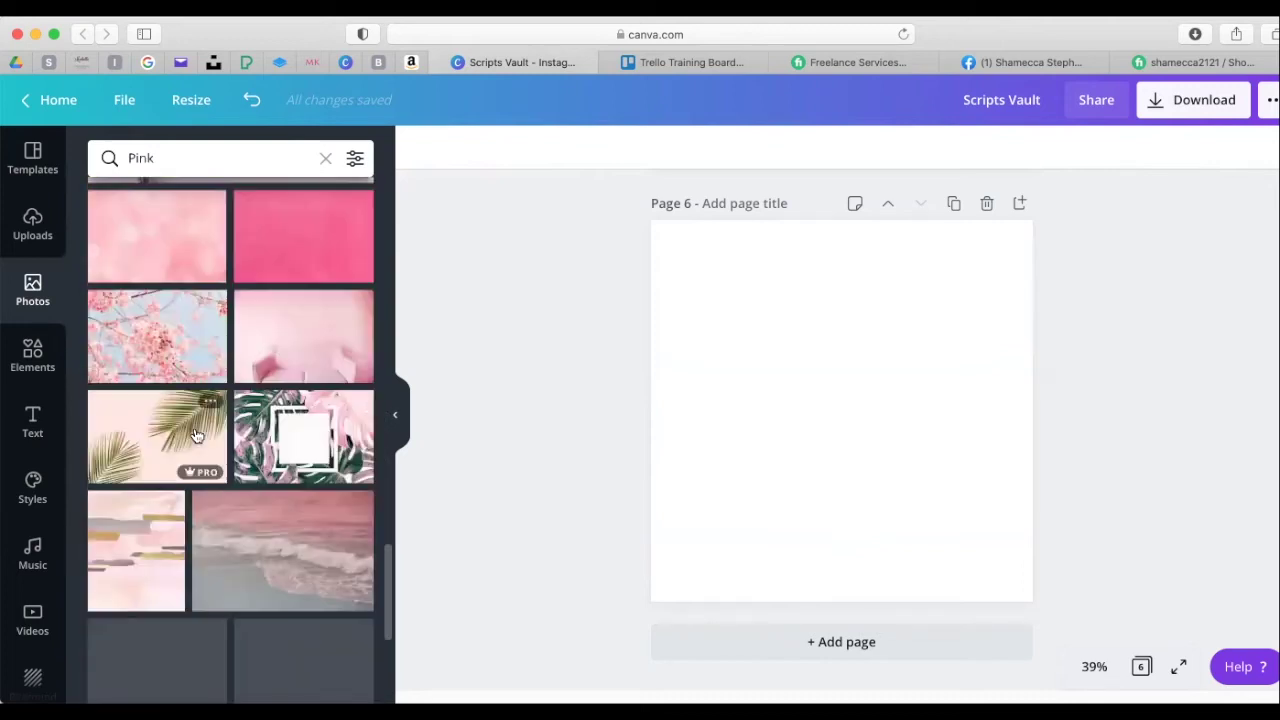
scroll(196, 436, "down", 5)
scroll(196, 436, "down", 6)
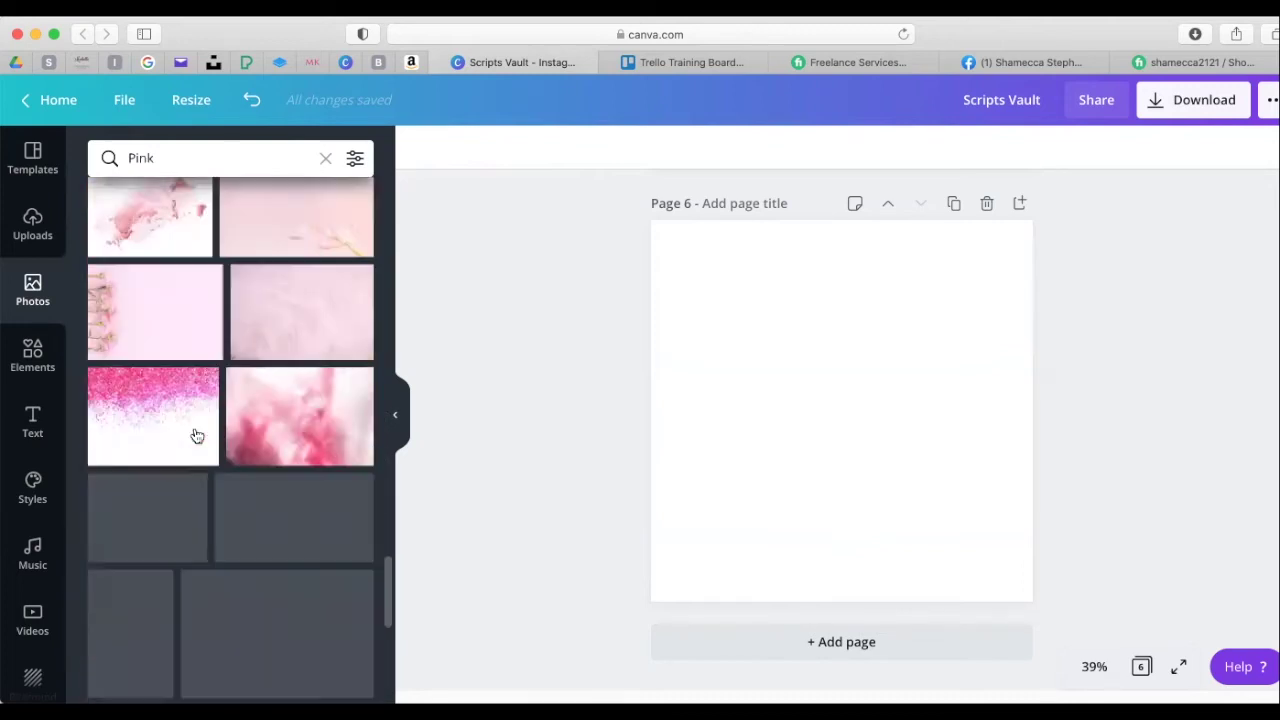
scroll(153, 339, "down", 3)
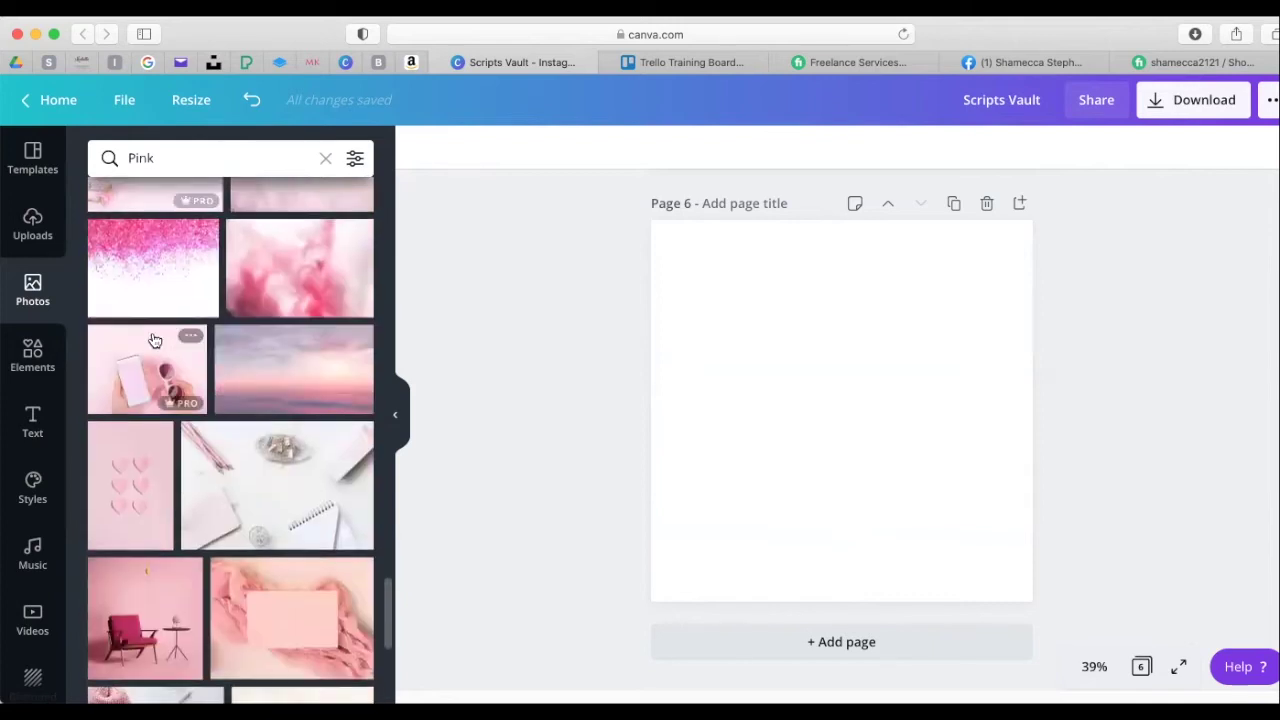
scroll(155, 341, "down", 6)
- Search the photo library for Rose Gold to find a background for page 6
left_click(166, 157)
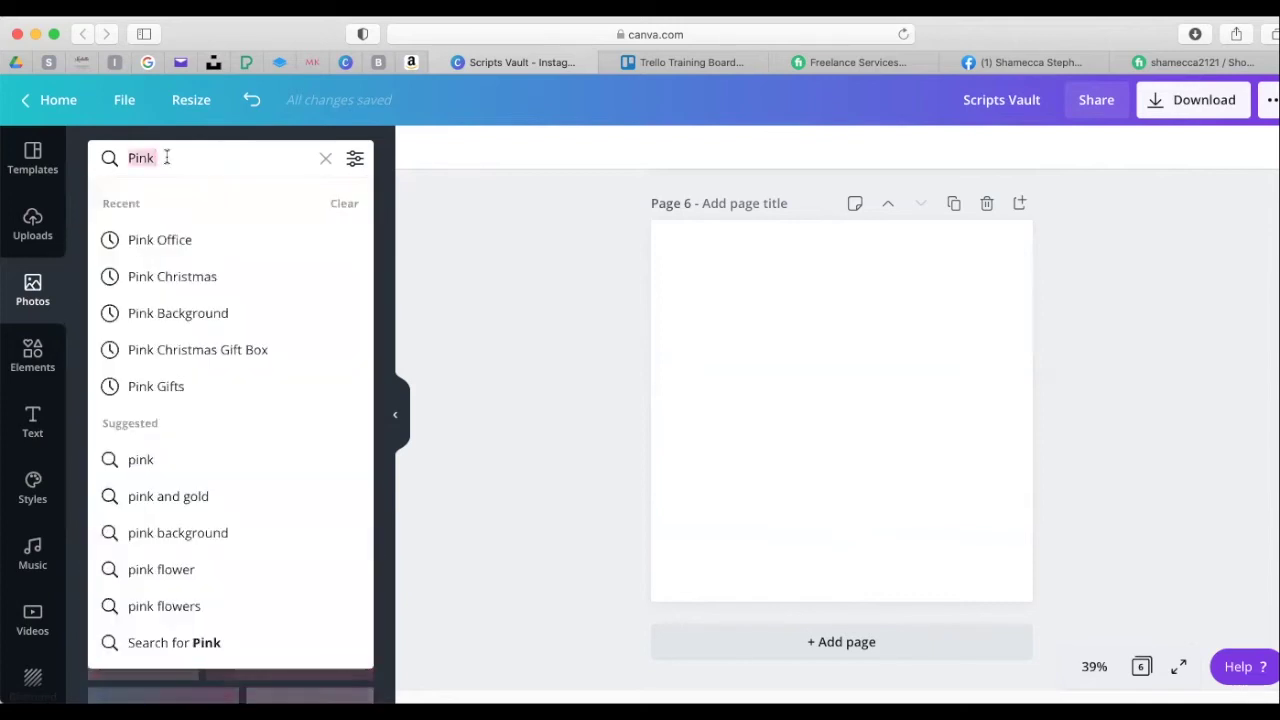
key("BackSpace")
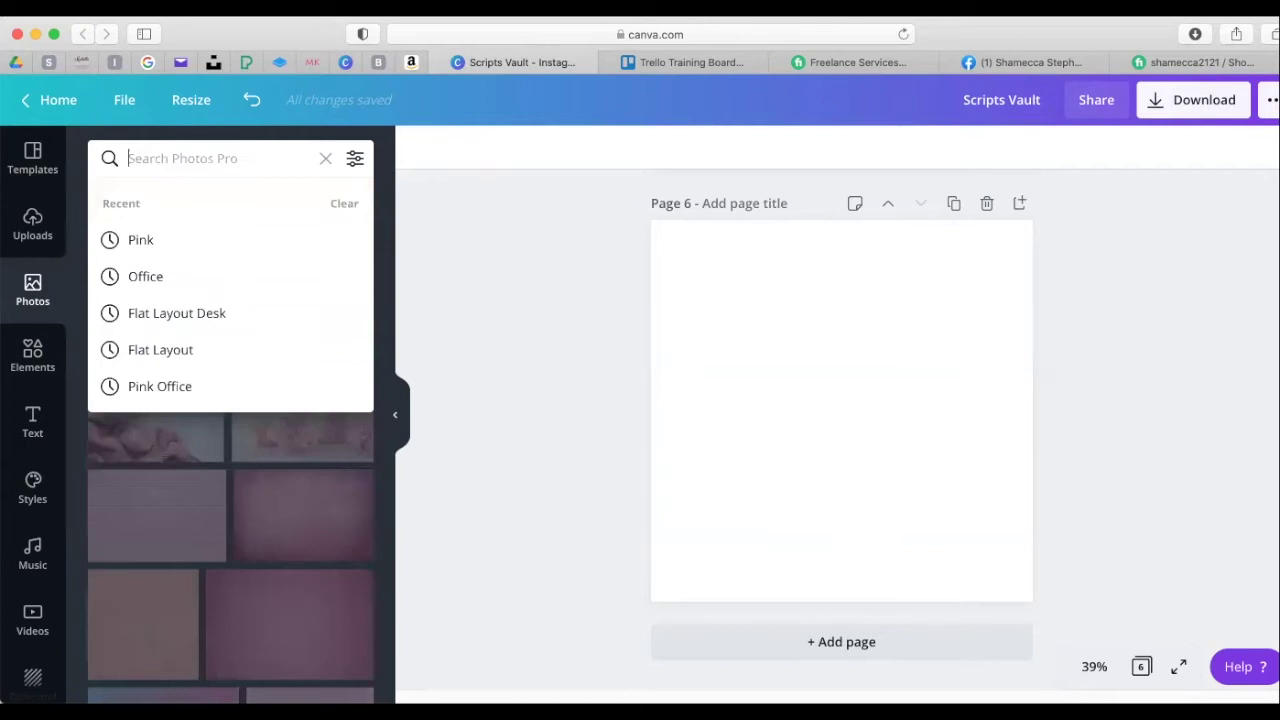
type("Rose Gl")
key("BackSpace")
type("old")
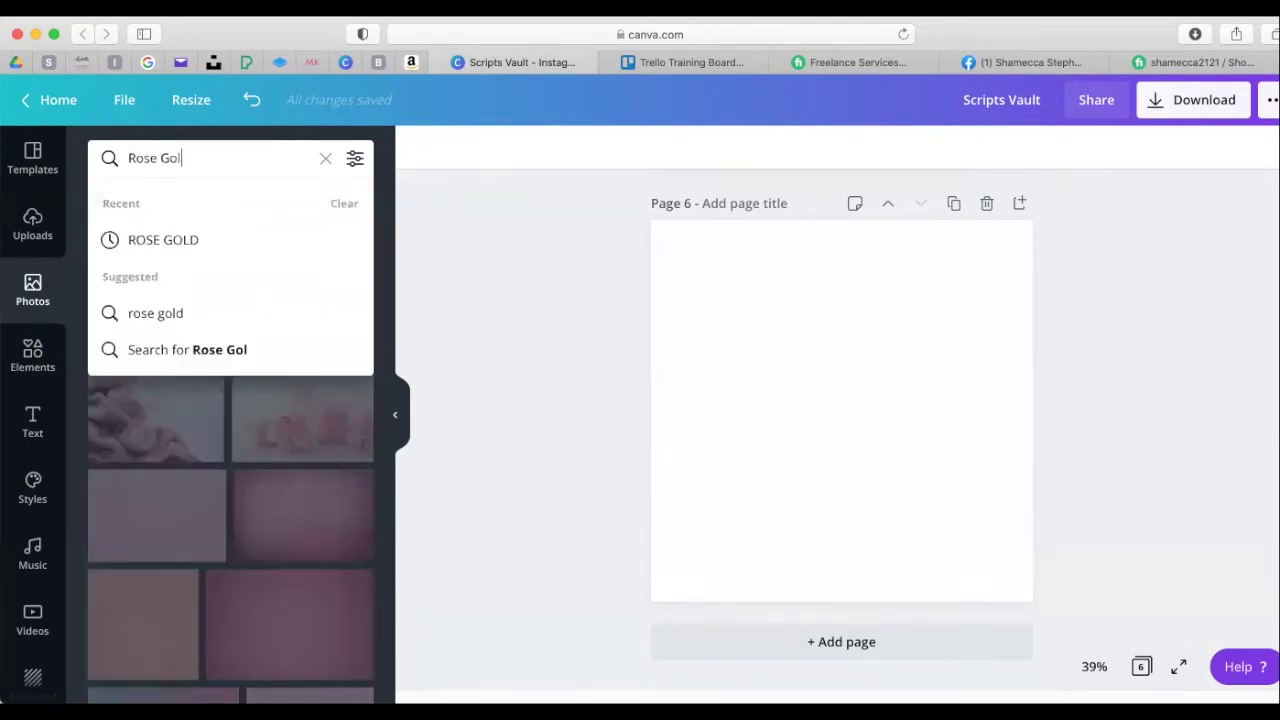
key("Return")
scroll(209, 320, "down", 3)
scroll(209, 320, "up", 3)
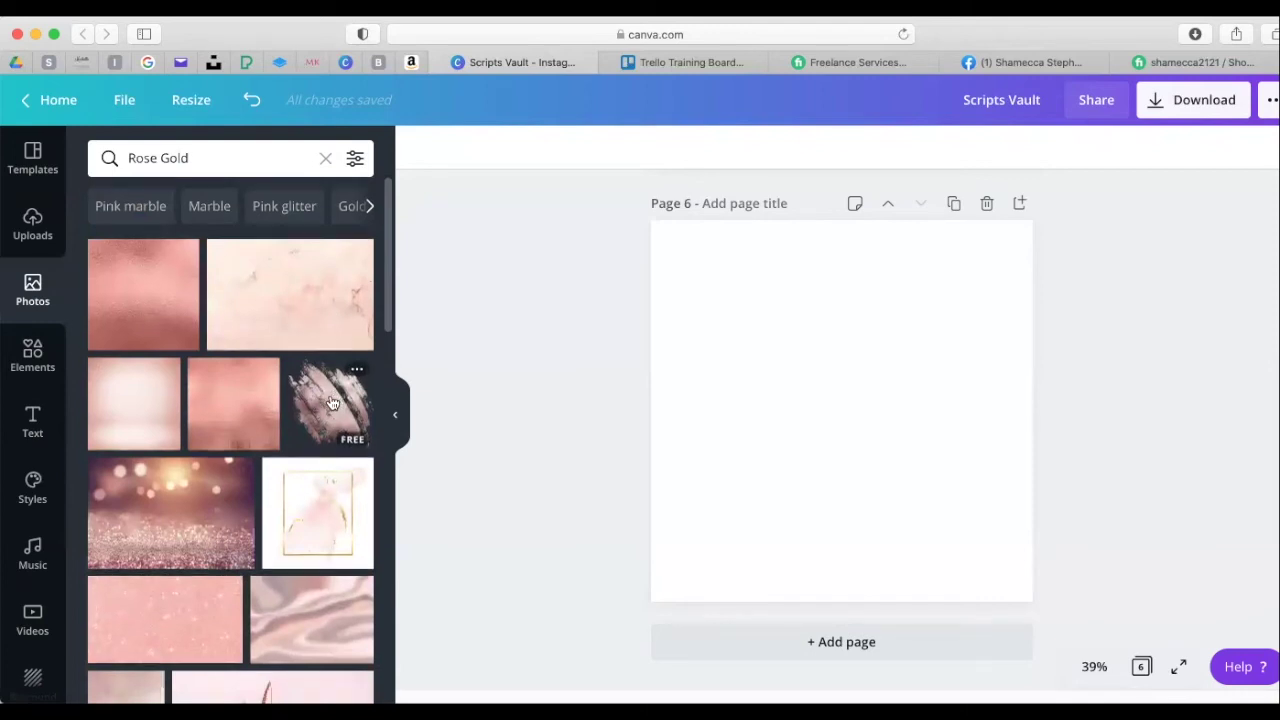
- Try the Rose Gold photo of a laptop with pink fabric and gold leaves on page 6, removing it again
scroll(331, 403, "down", 8)
scroll(325, 405, "down", 5)
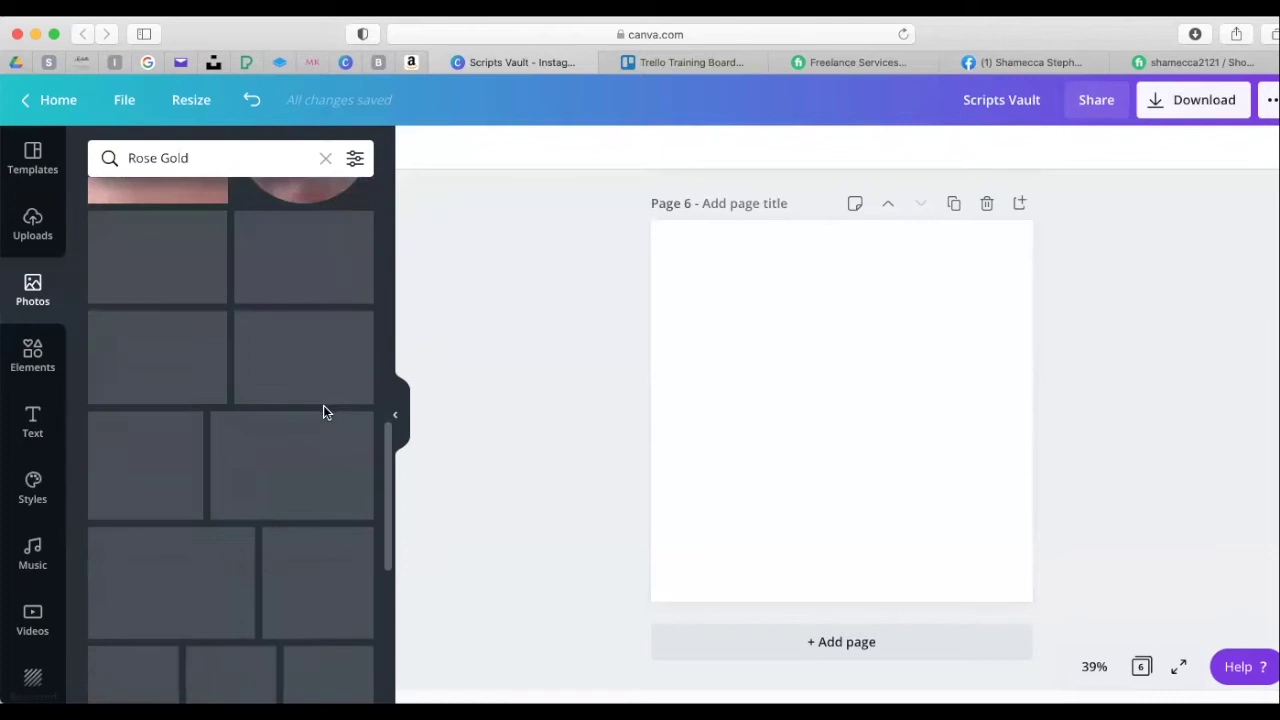
scroll(305, 422, "down", 10)
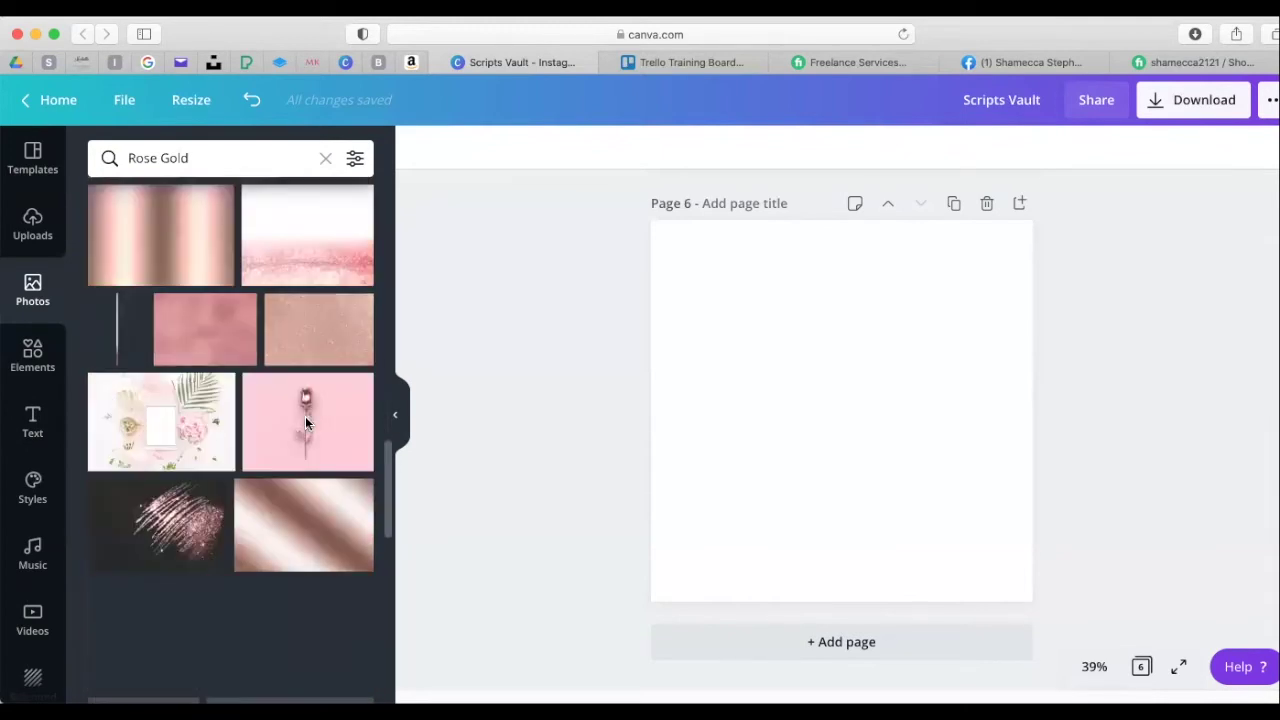
scroll(307, 424, "down", 3)
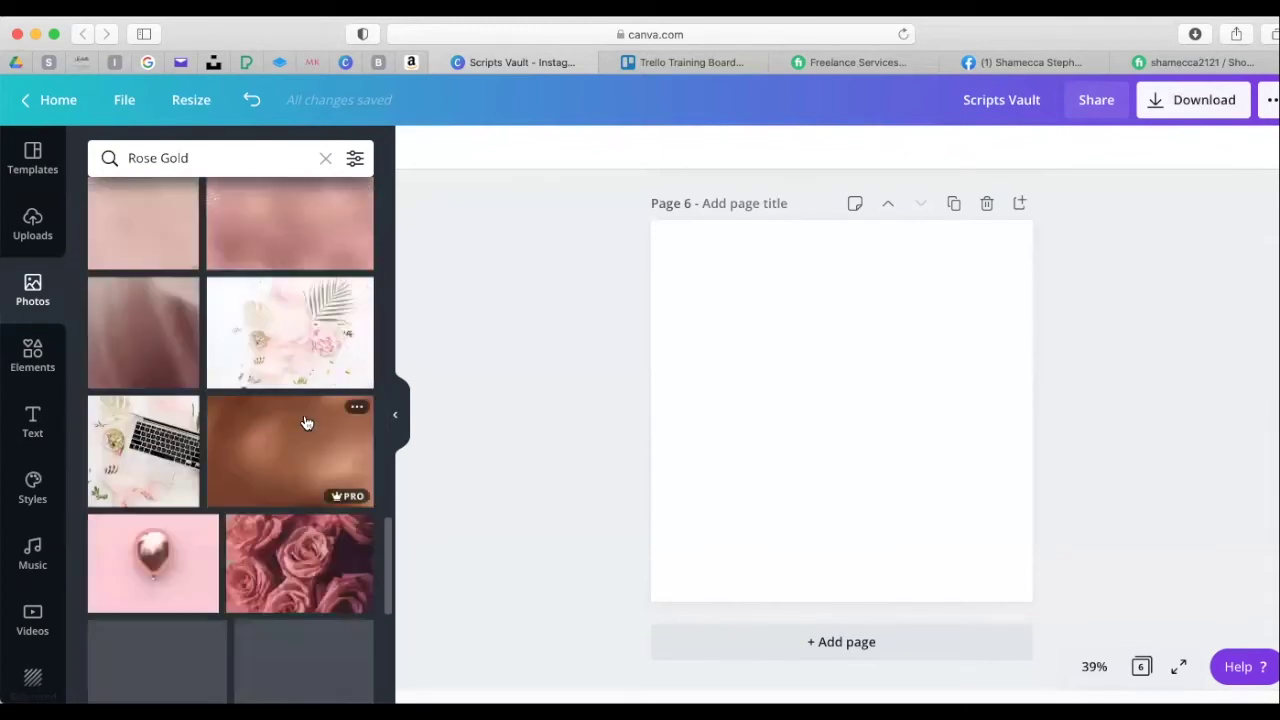
scroll(306, 423, "down", 1)
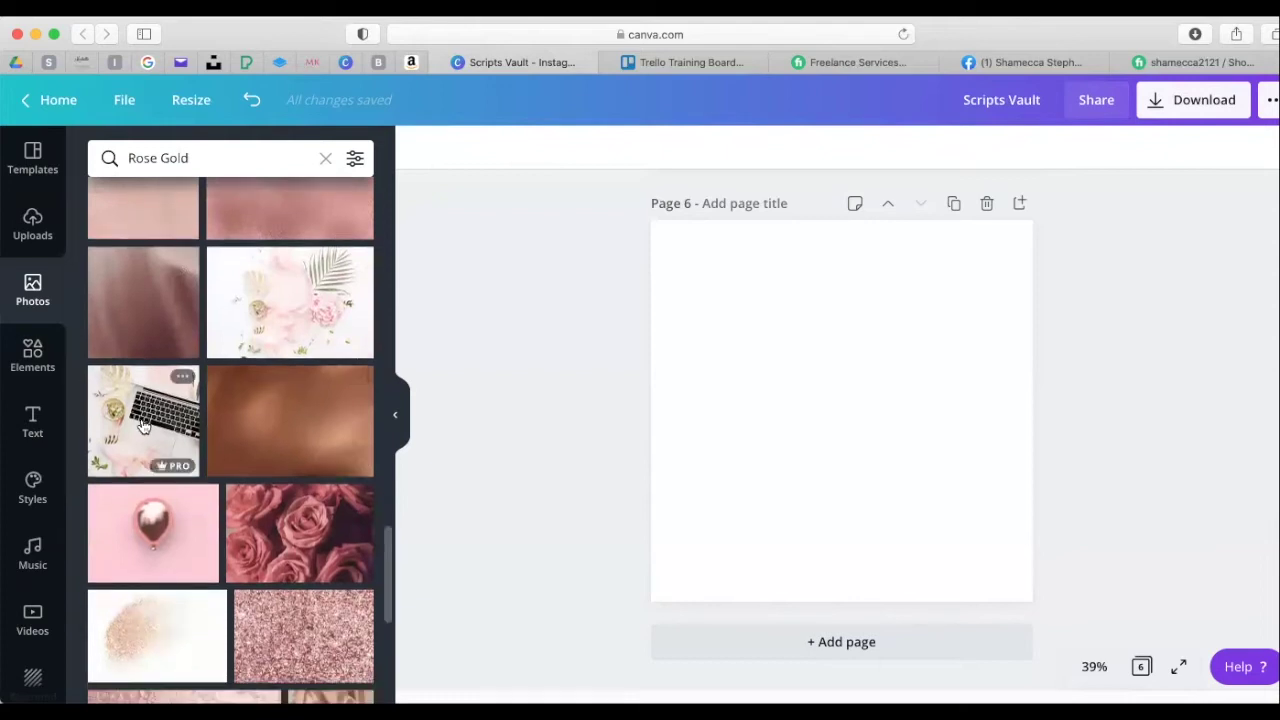
left_click(184, 424)
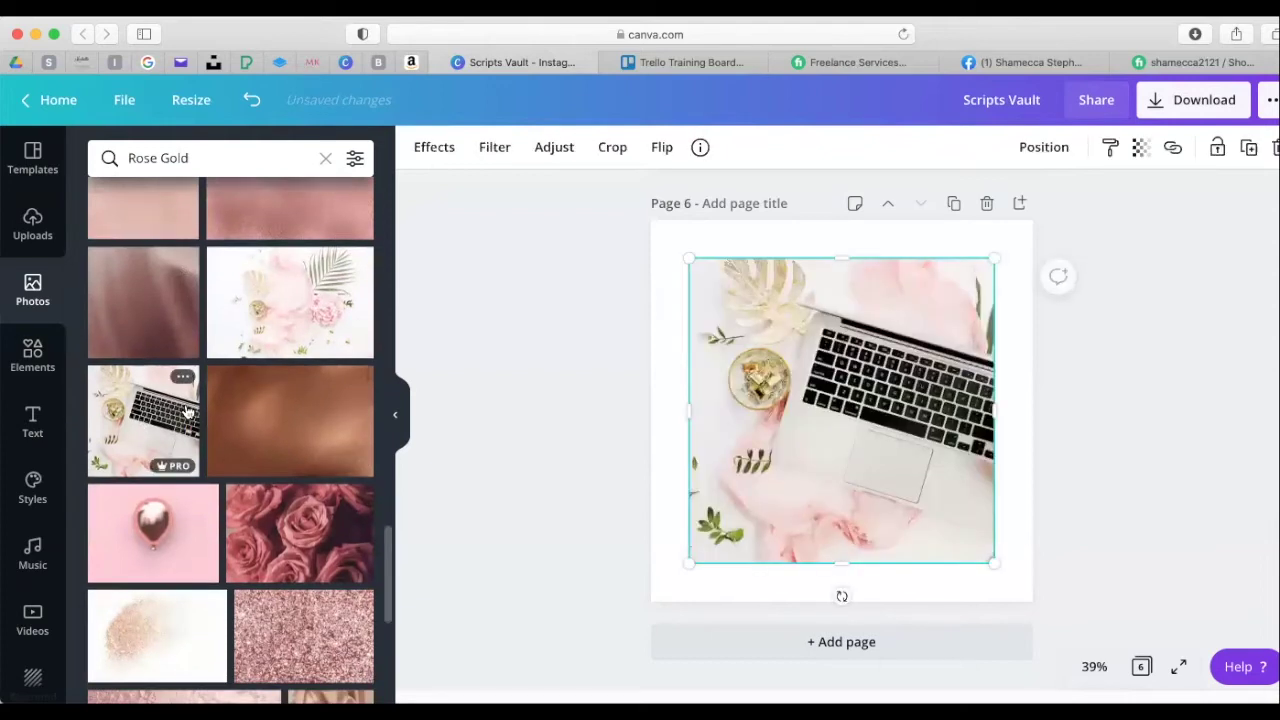
key("Delete")
- Examine the remaining Rose Gold photos for a possible cover background
scroll(172, 420, "down", 5)
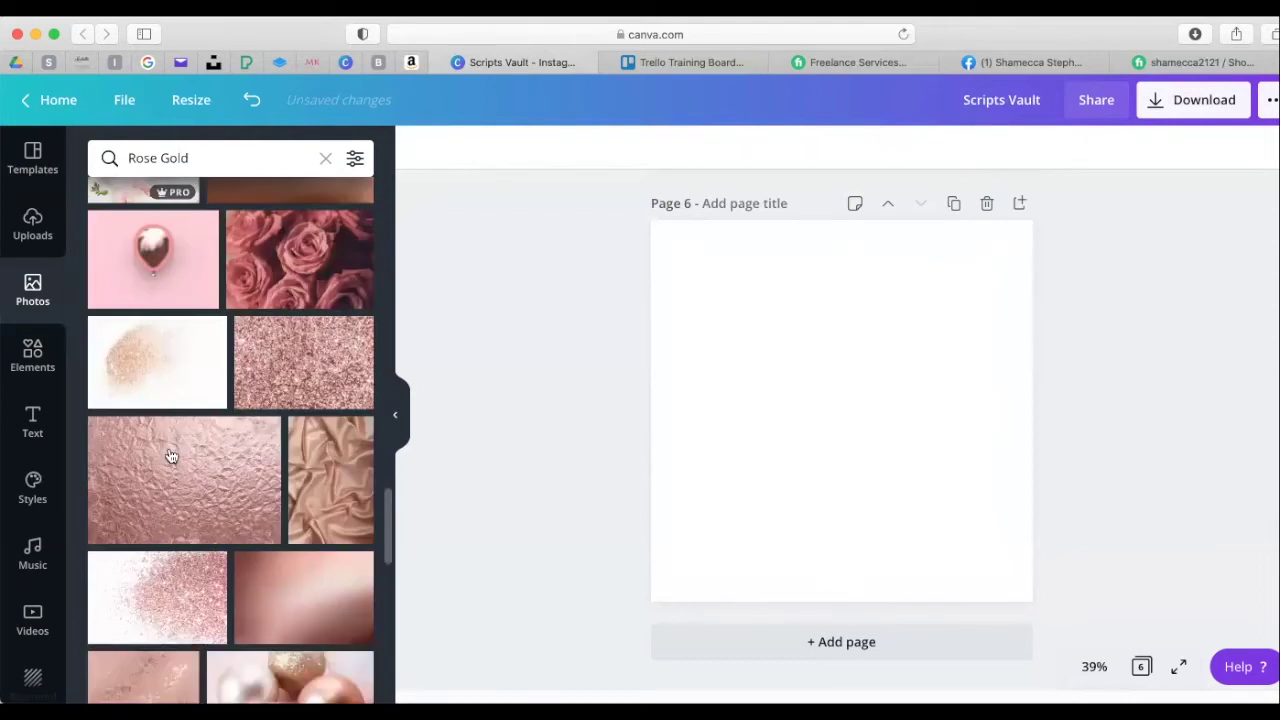
scroll(171, 456, "down", 8)
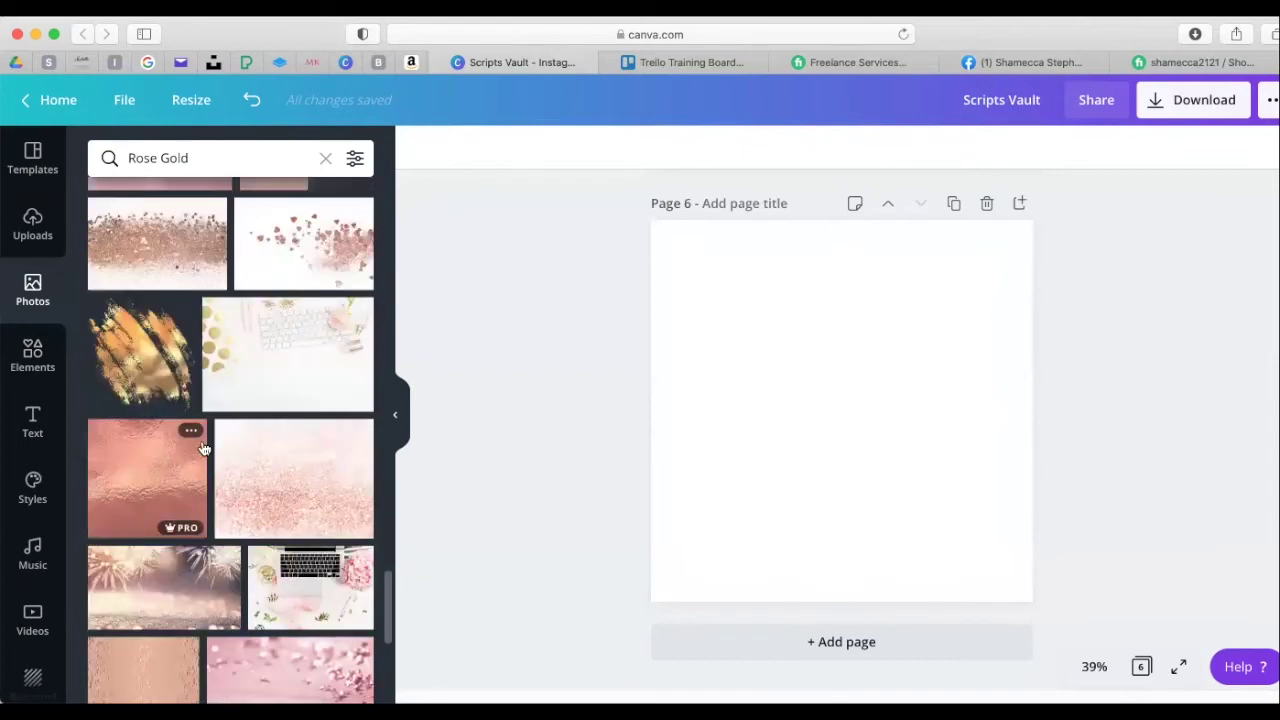
scroll(190, 450, "down", 6)
scroll(203, 448, "down", 10)
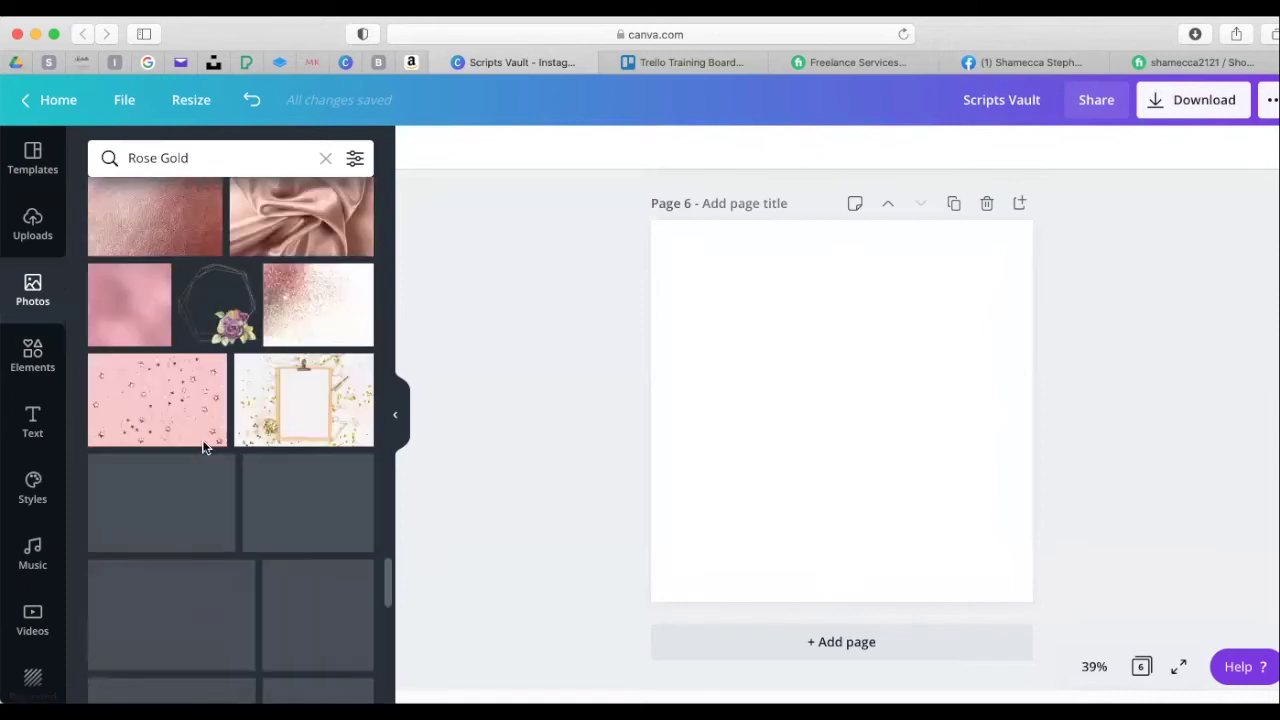
mouse_move(203, 447)
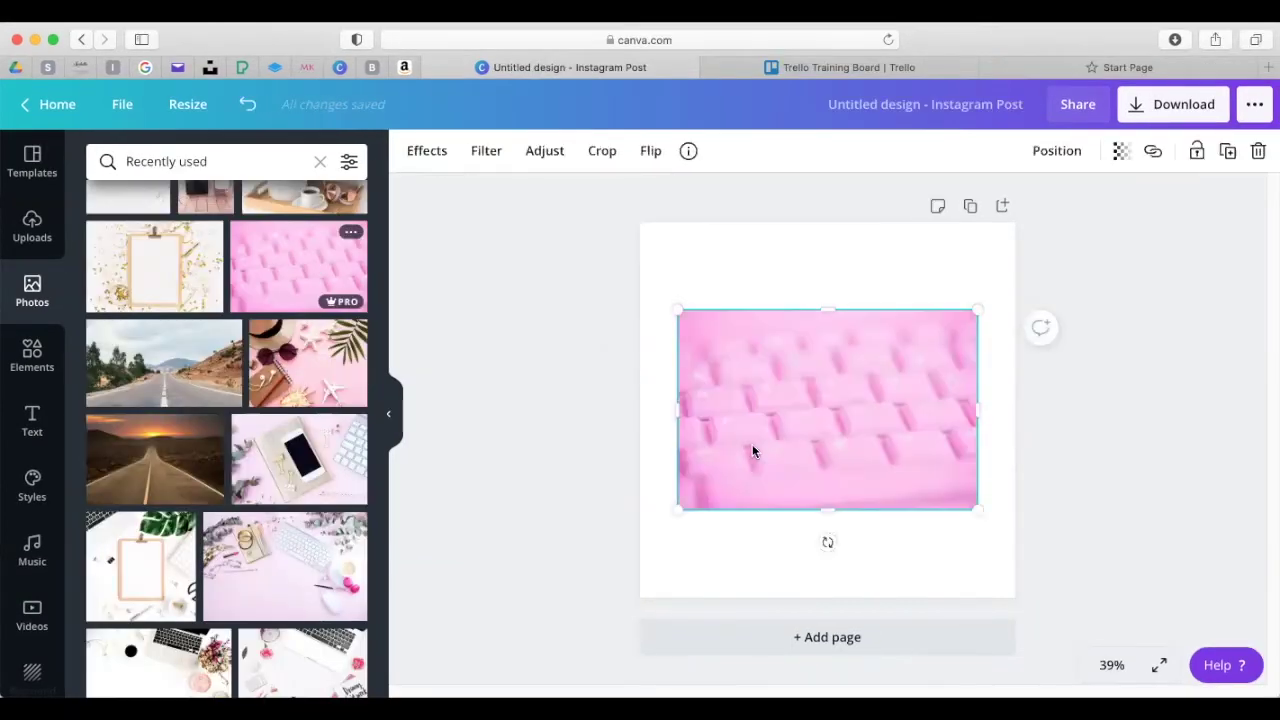
- Enlarge the pink keyboard photo in the untitled Instagram Post design so that it fills the whole page
left_click_drag(751, 449, 717, 357)
left_click_drag(955, 458, 986, 503)
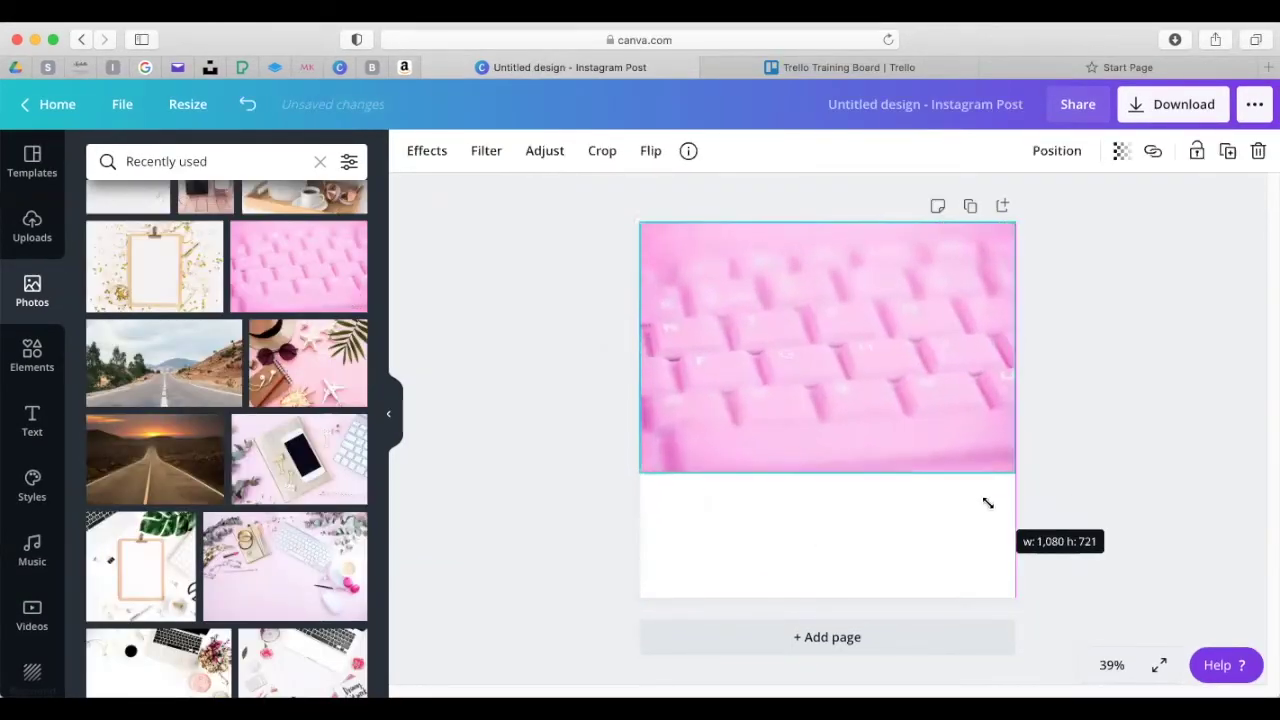
left_click_drag(834, 466, 840, 597)
left_click(538, 388)
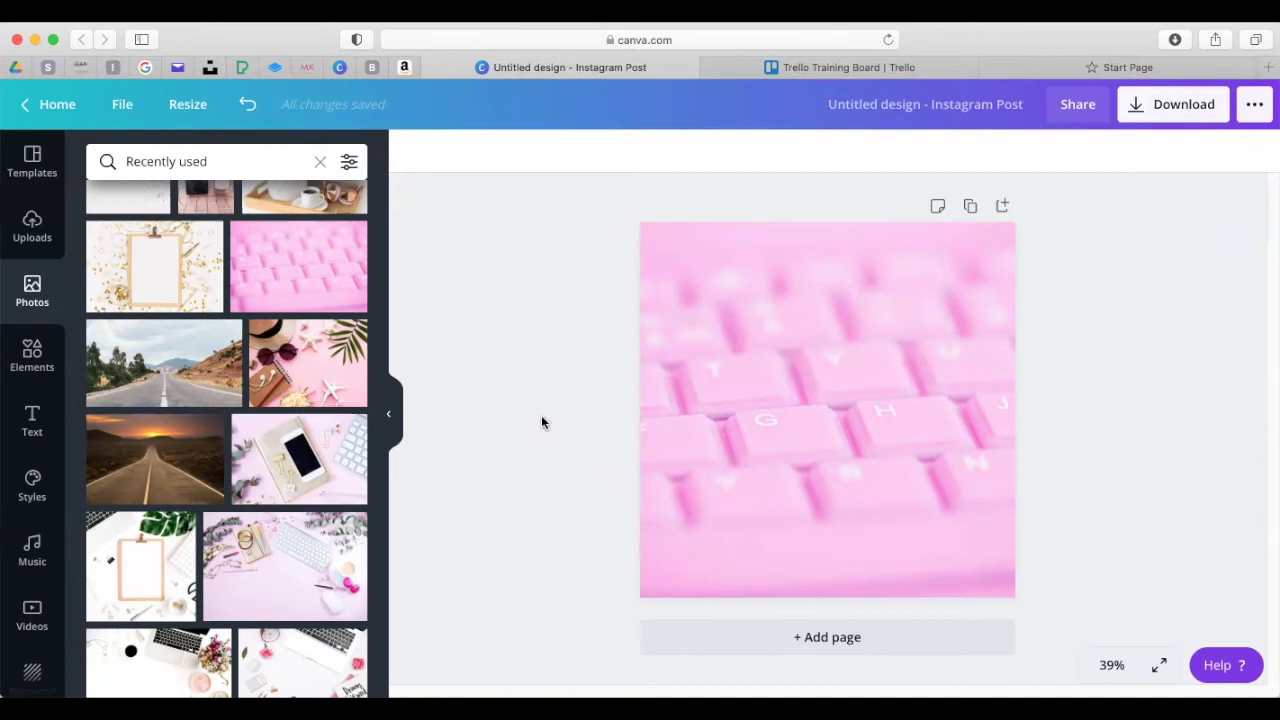
- Add the pink brush stroke from the recently used elements and enlarge it across the middle of the page
scroll(190, 300, "up", 2)
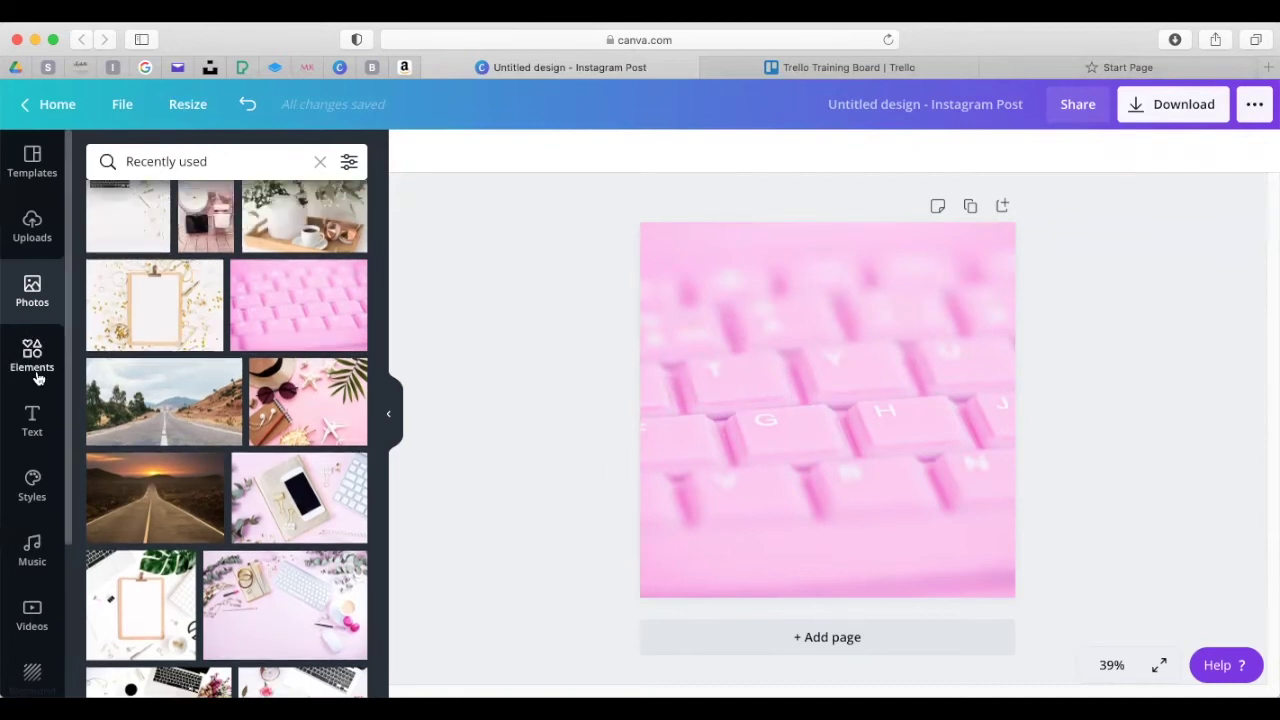
left_click(34, 360)
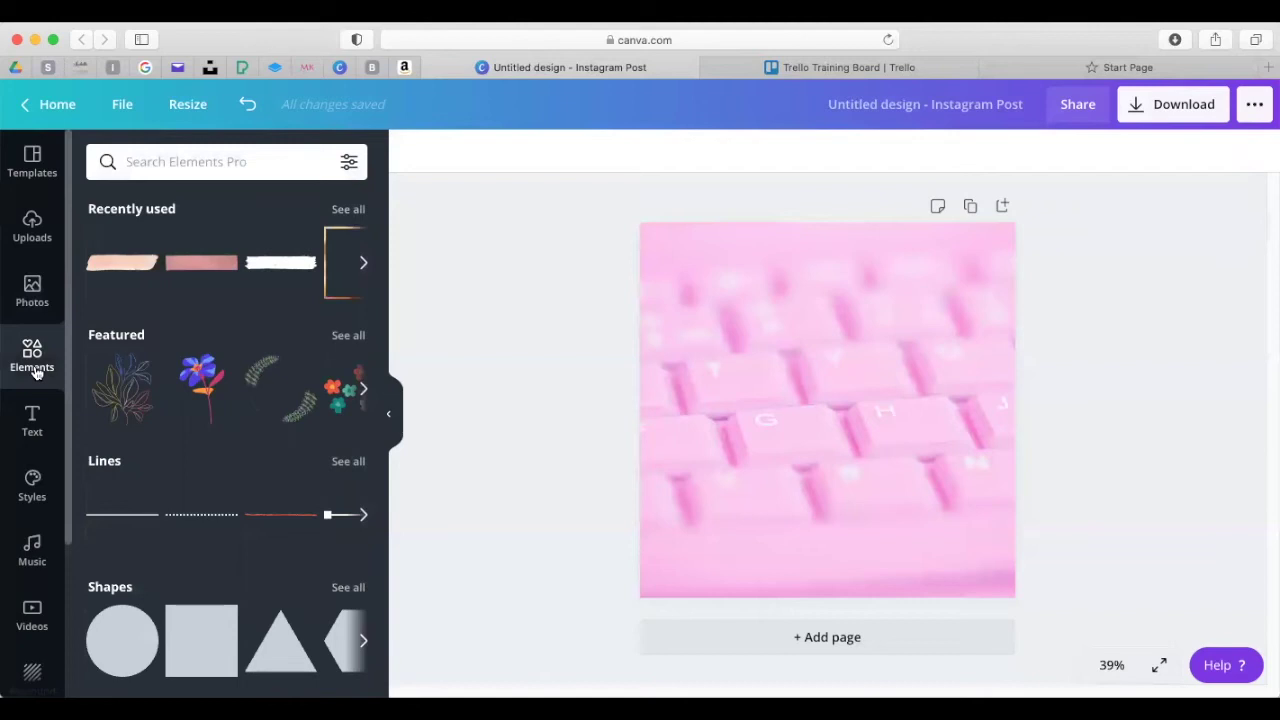
left_click(349, 212)
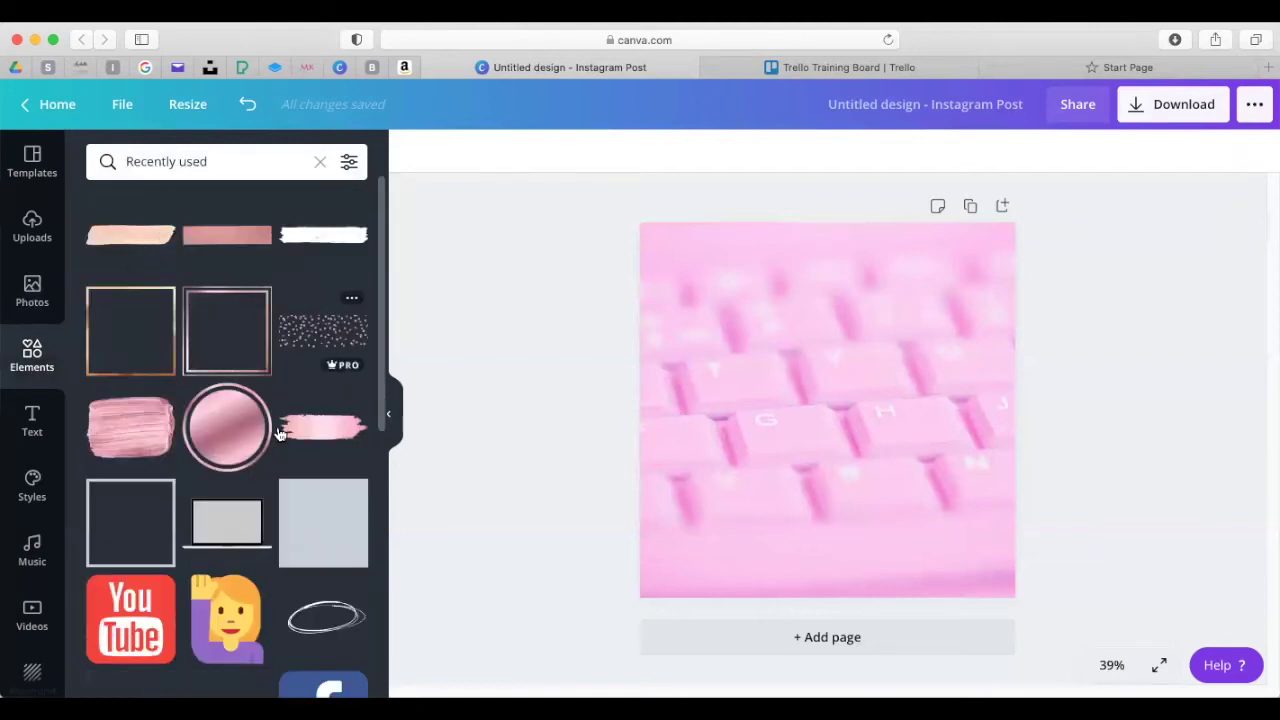
left_click(326, 426)
left_click_drag(752, 389, 690, 348)
left_click_drag(903, 430, 970, 474)
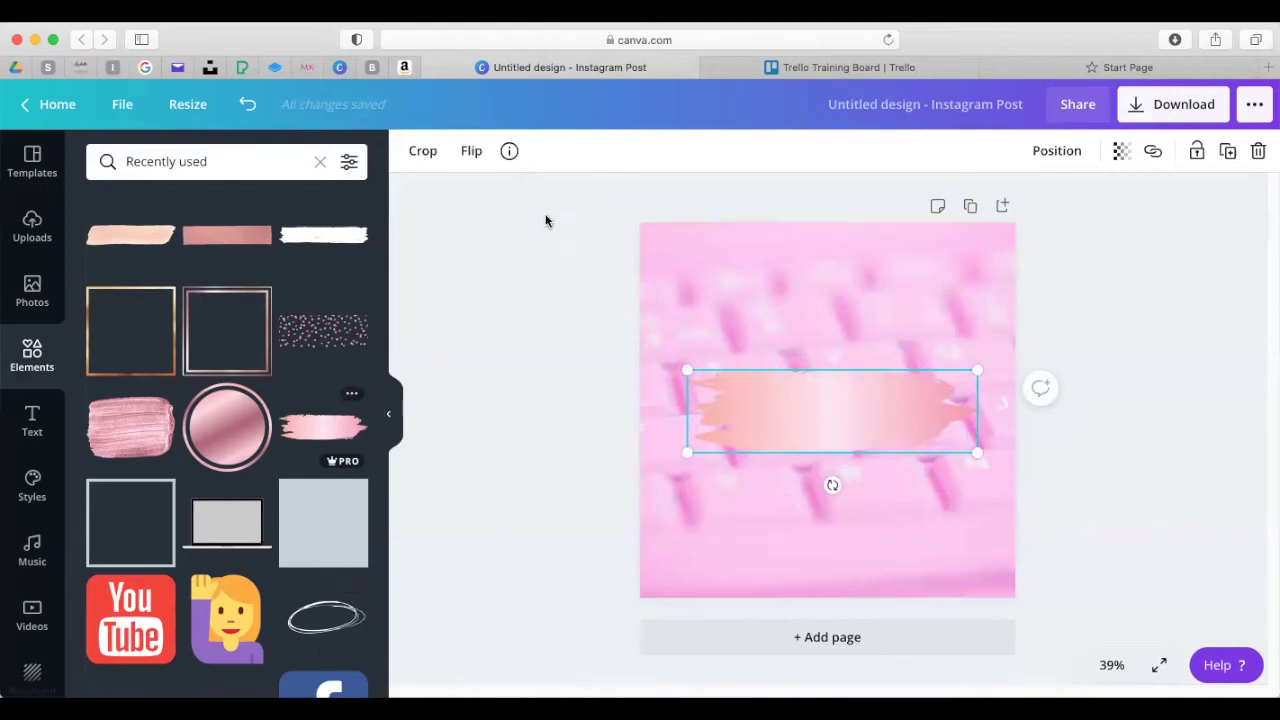
- Reposition the pink brush stroke across the middle of the keyboard photo and check the first list's name on the Trello board
mouse_move(794, 414)
left_mouse_down()
mouse_move(794, 403)
mouse_move(800, 431)
mouse_move(787, 412)
left_mouse_up()
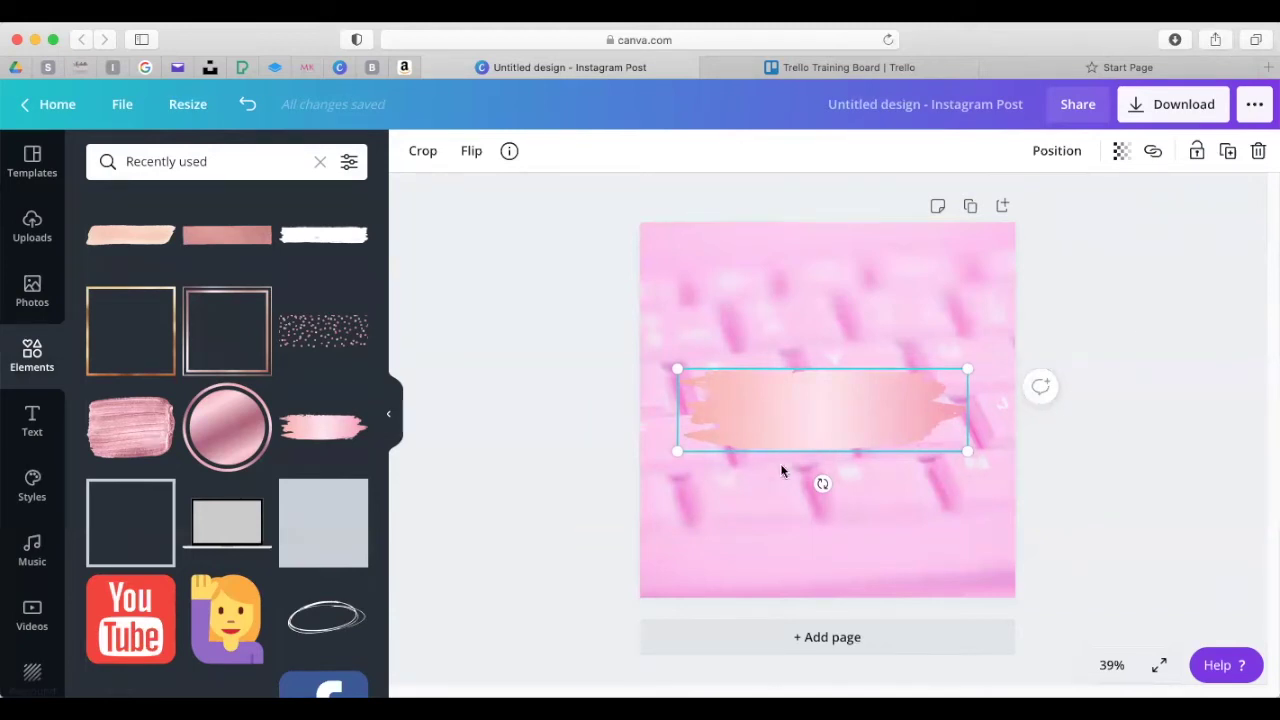
left_click_drag(804, 413, 804, 400)
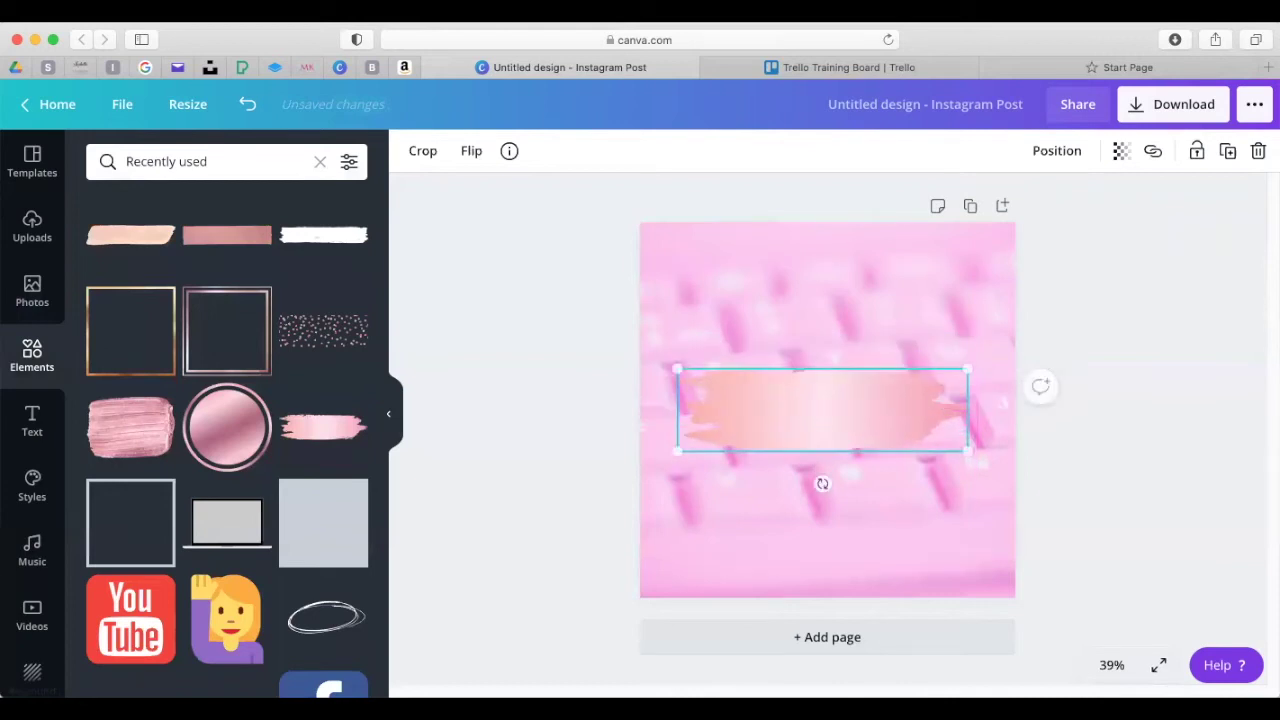
left_click(836, 64)
left_click(676, 67)
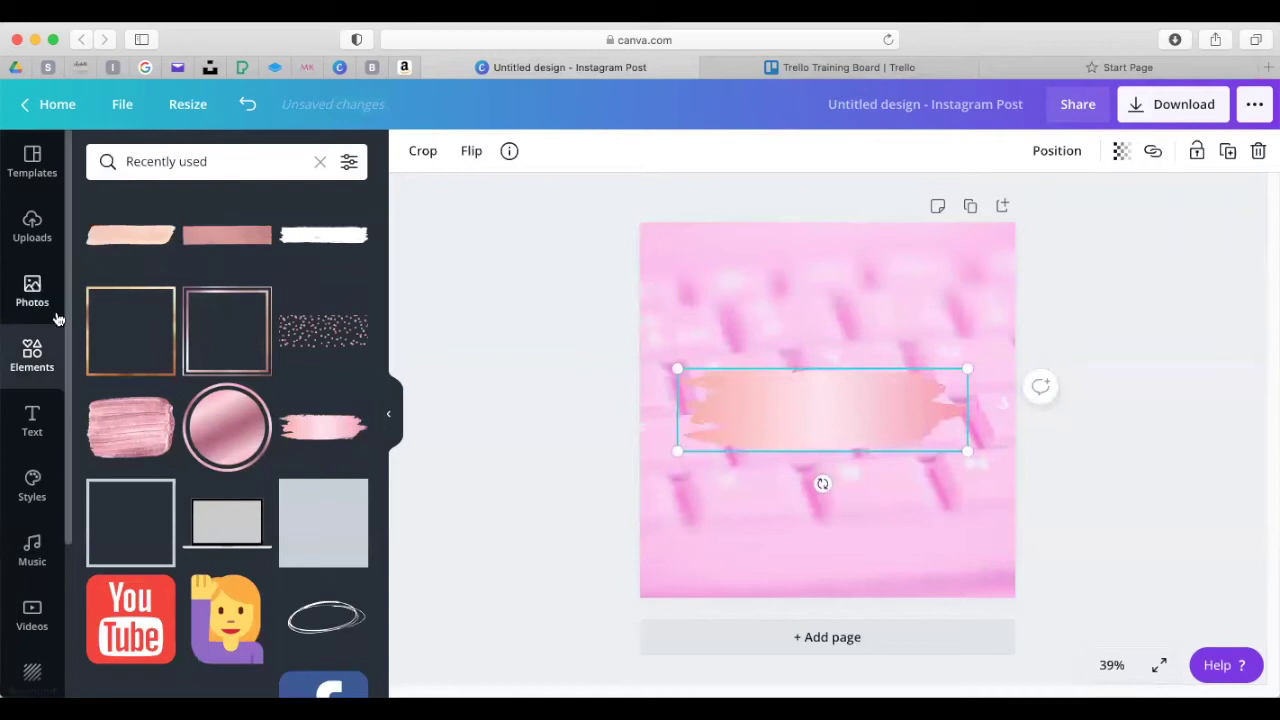
- Add a heading reading "Scripts Vault" and enlarge it to font size 90.3 so it spans the brush stroke
left_click(34, 432)
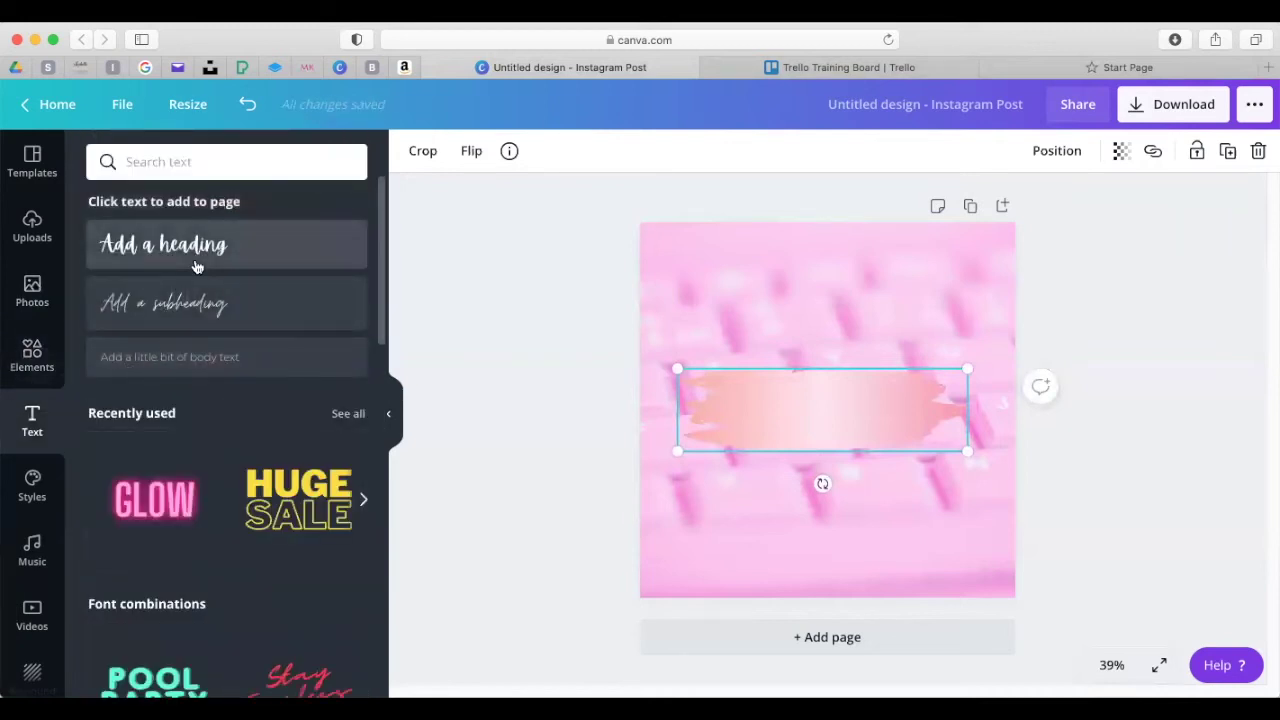
left_click(197, 262)
left_click_drag(829, 458, 822, 408)
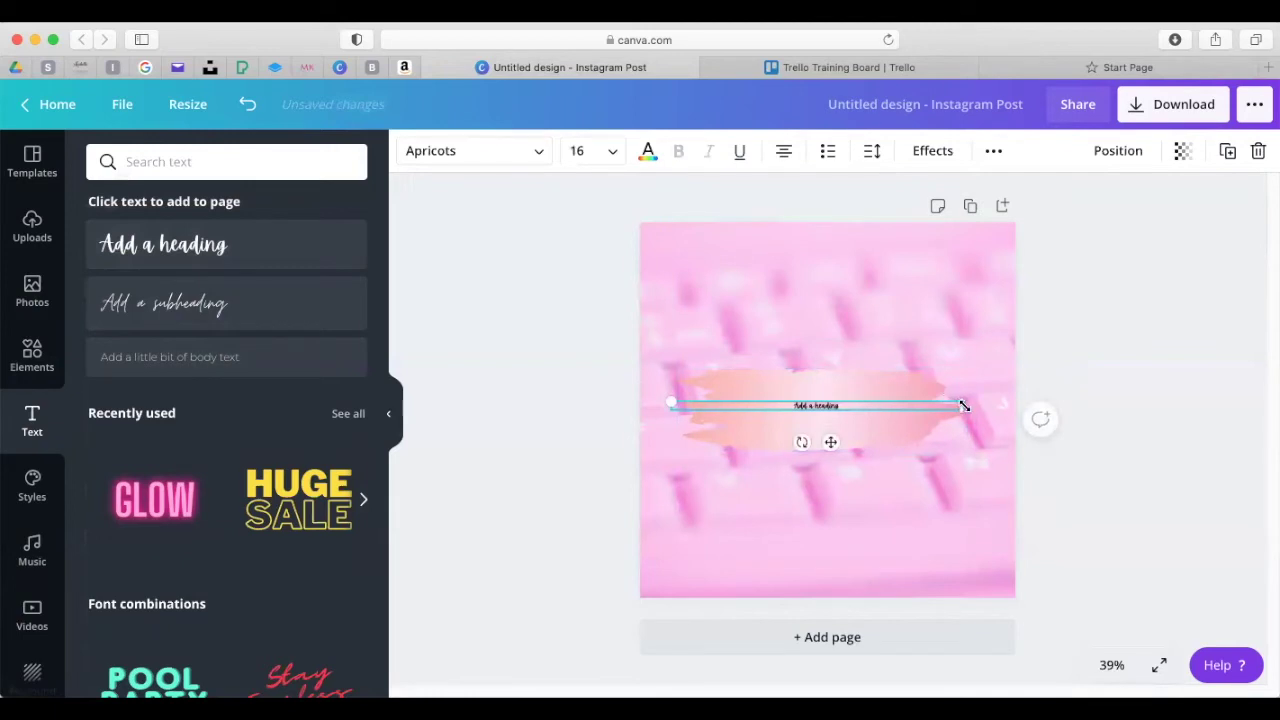
left_click_drag(956, 405, 913, 406)
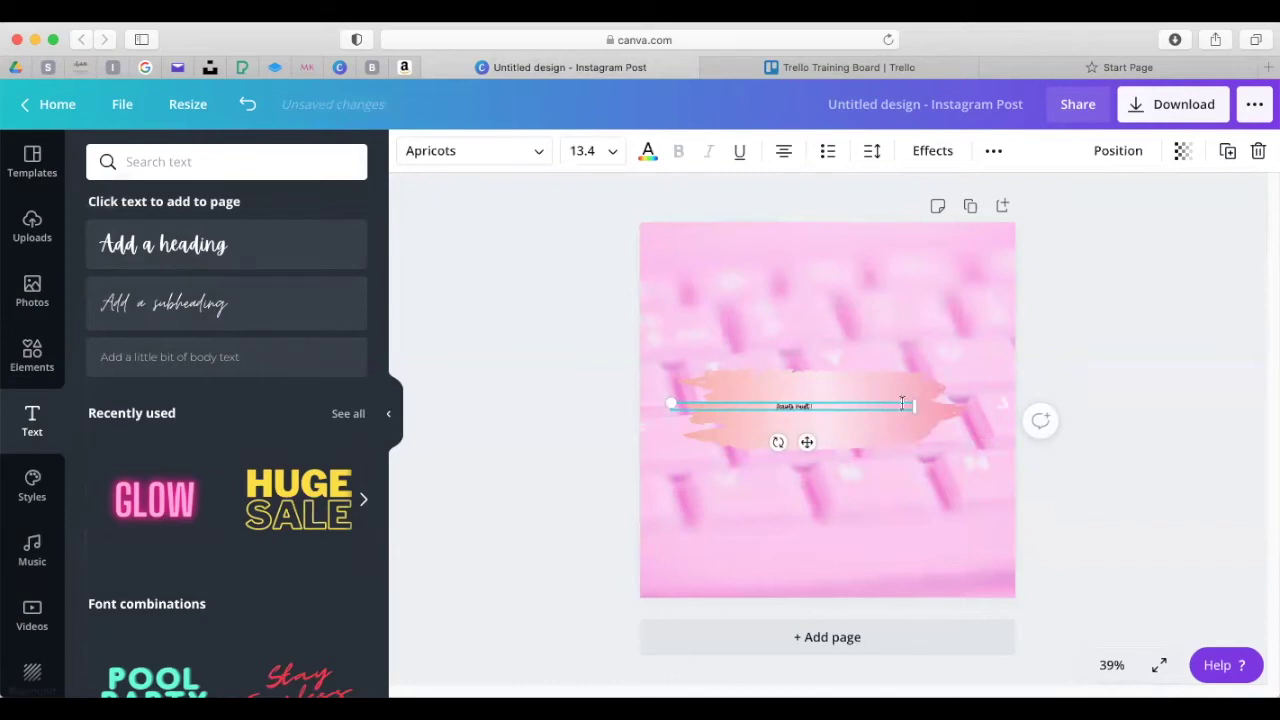
left_click_drag(914, 407, 1204, 629)
left_click_drag(987, 457, 865, 470)
left_click_drag(1159, 427, 914, 530)
left_click_drag(717, 494, 833, 470)
left_click_drag(623, 418, 720, 411)
left_click_drag(857, 463, 842, 463)
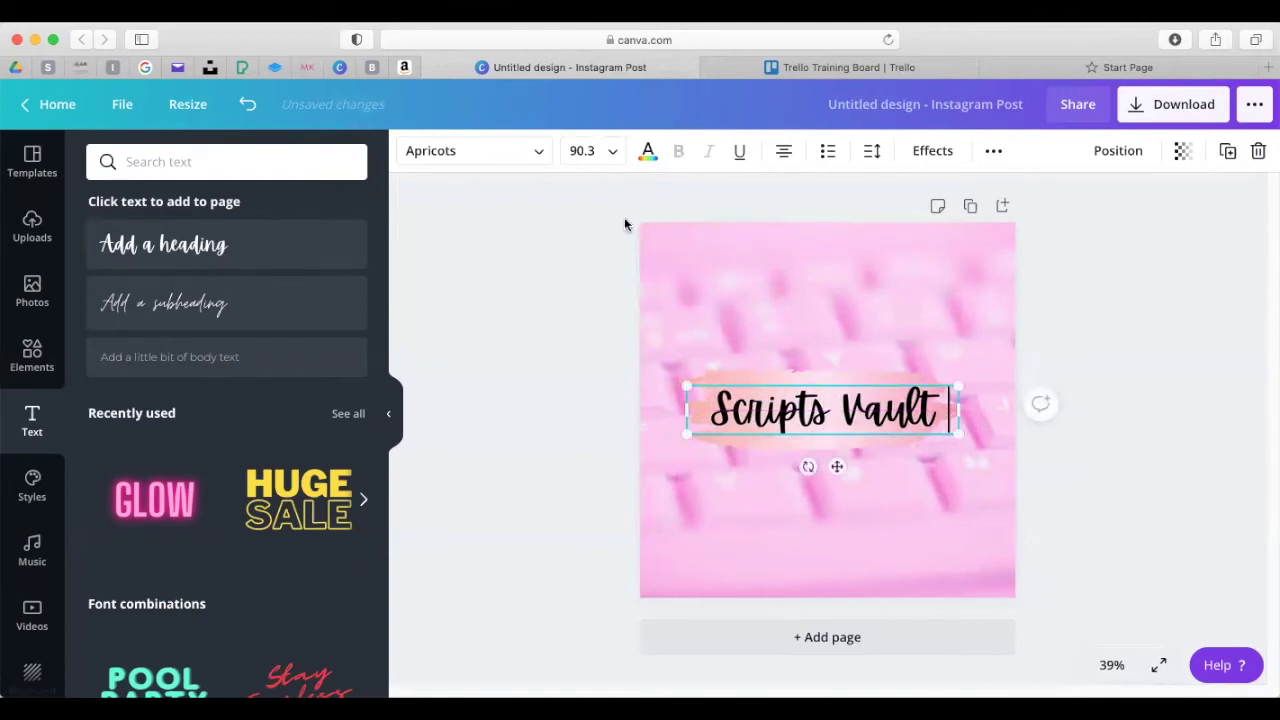
- Colour the "Scripts Vault" heading bright pink from the How To Entrepreneur palette
left_click(648, 150)
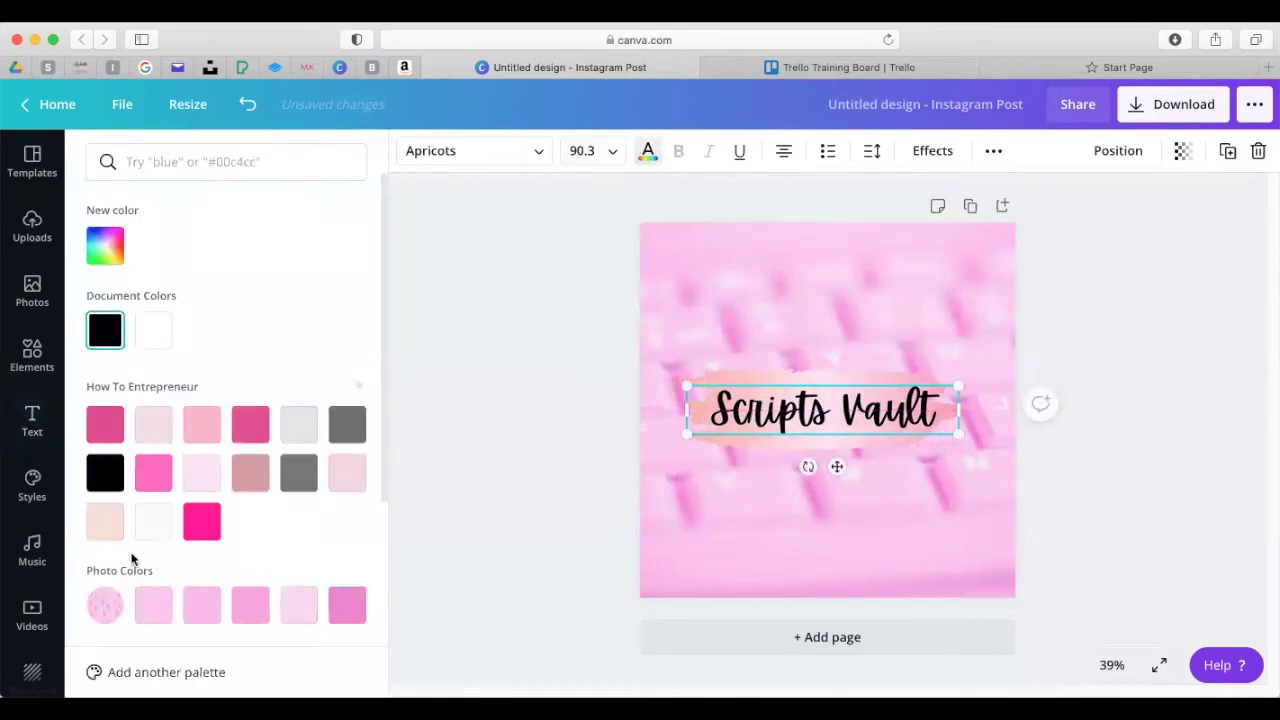
left_click(153, 521)
left_click(201, 521)
left_click(734, 429)
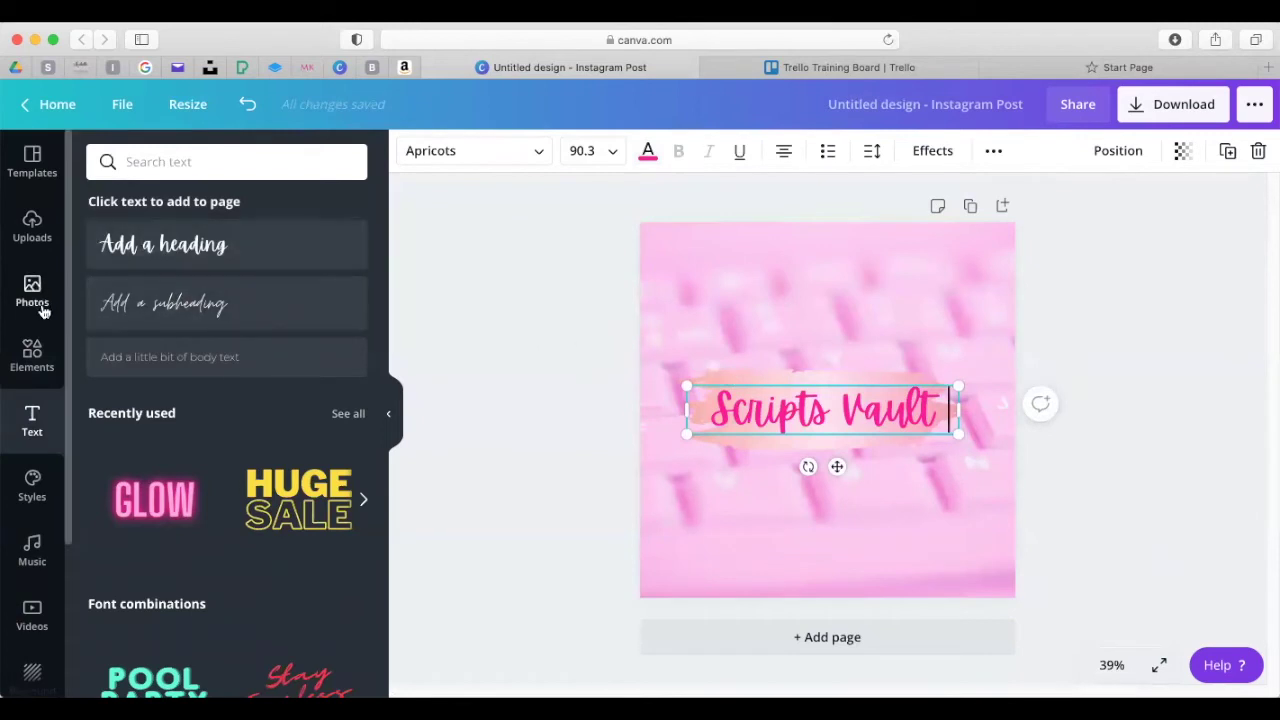
- Try the rose gold double-line frame from the recently used elements around the page, removing it again
left_click(32, 356)
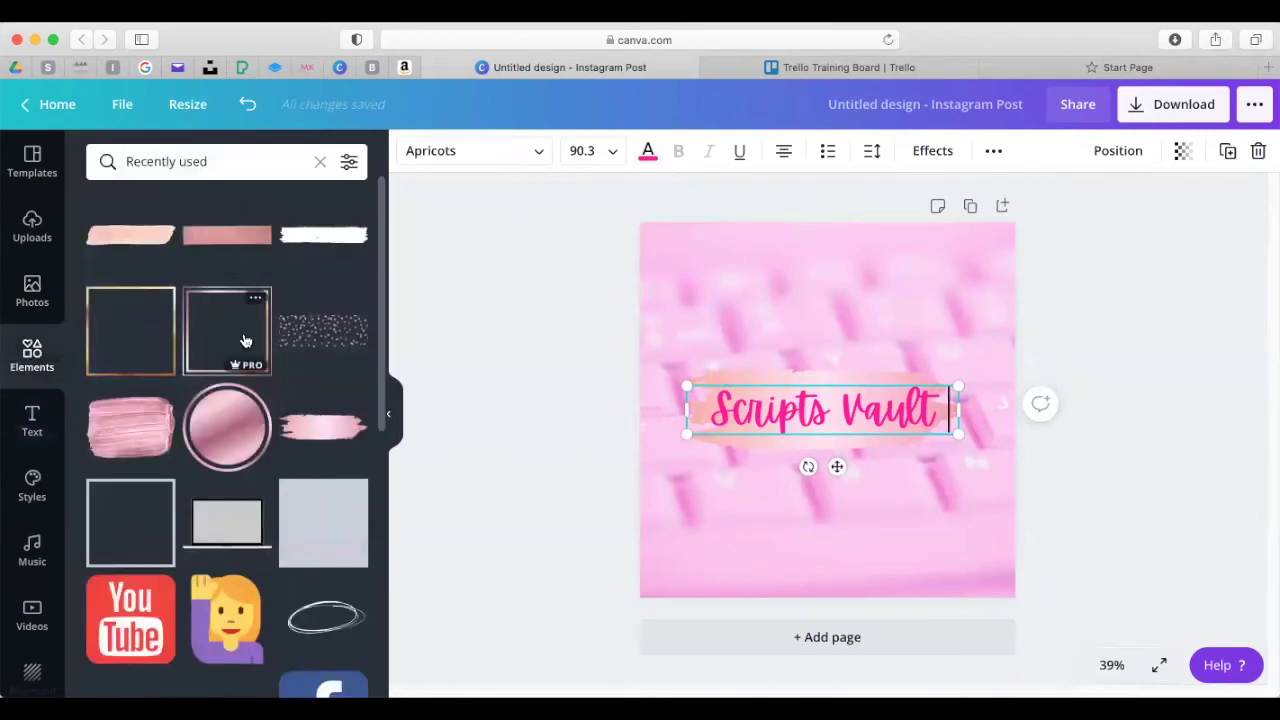
left_click(241, 335)
left_click_drag(752, 481, 654, 582)
left_click_drag(903, 336, 1004, 229)
left_click(1160, 486)
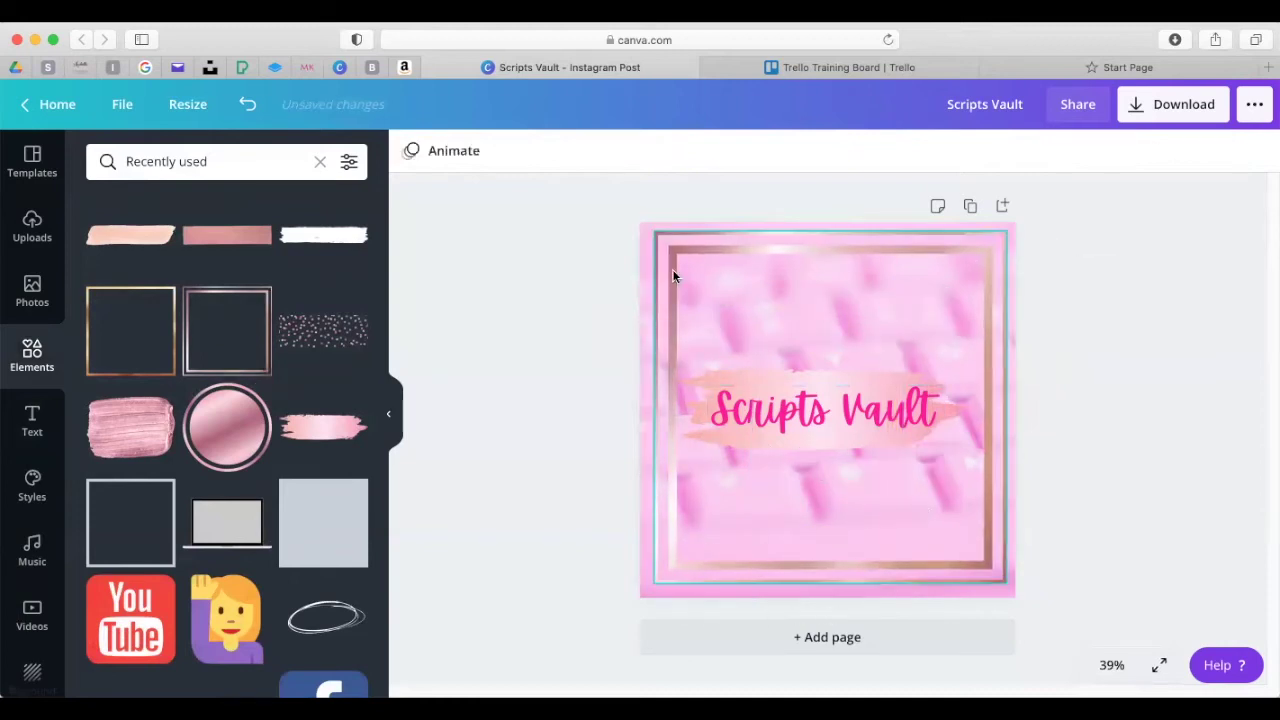
left_click(729, 262)
key("Delete")
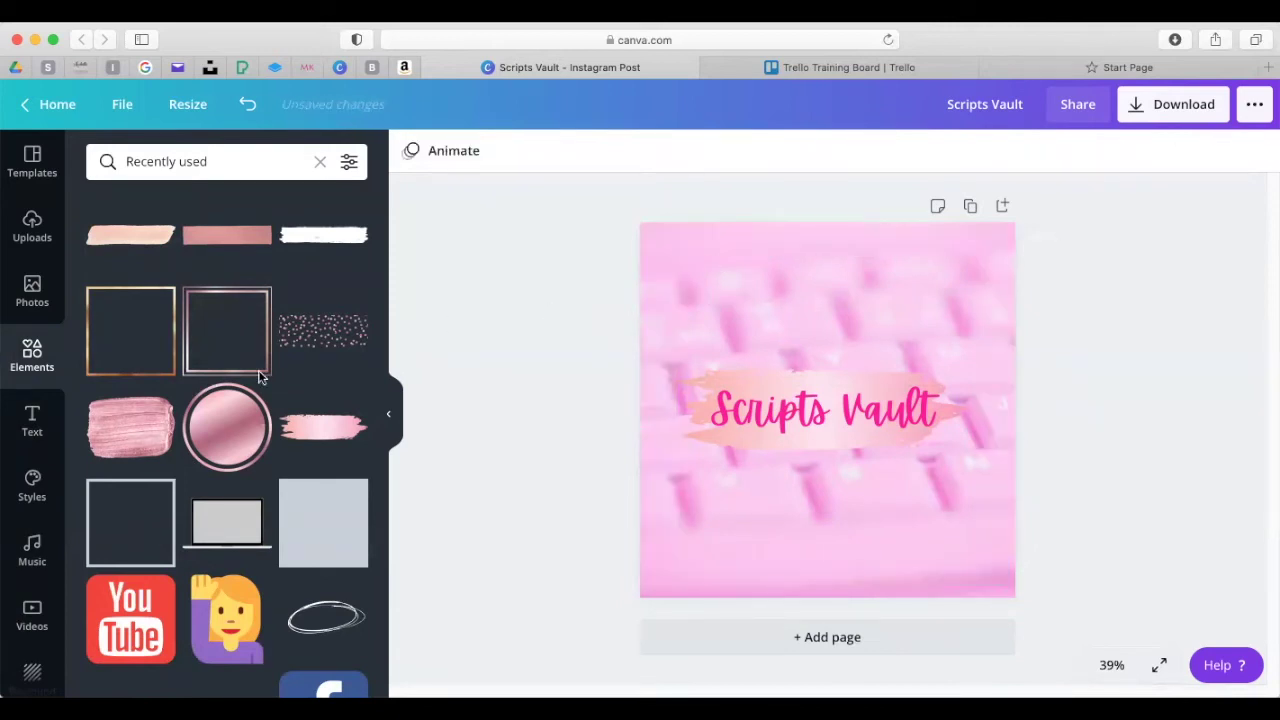
- Add the gold square frame from the recently used elements and enlarge it to border the whole page
left_click(149, 343)
left_click_drag(851, 507, 826, 480)
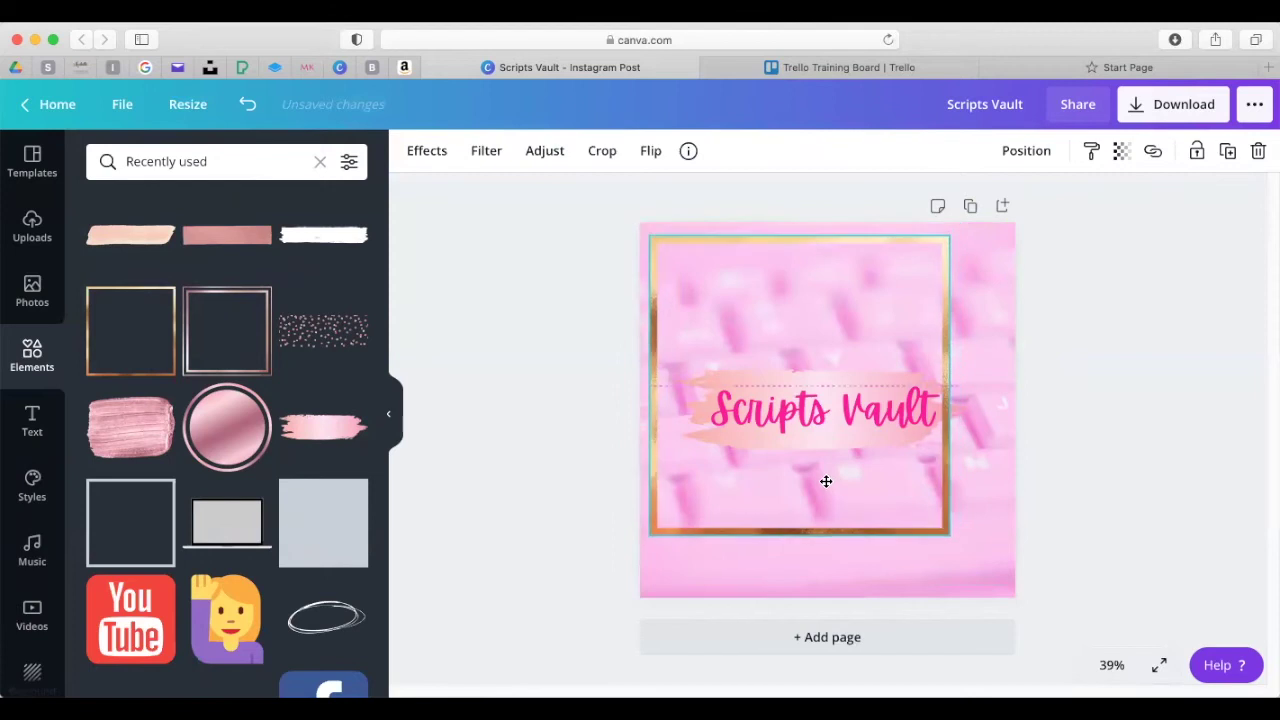
left_click_drag(941, 537, 1005, 591)
left_click(1157, 457)
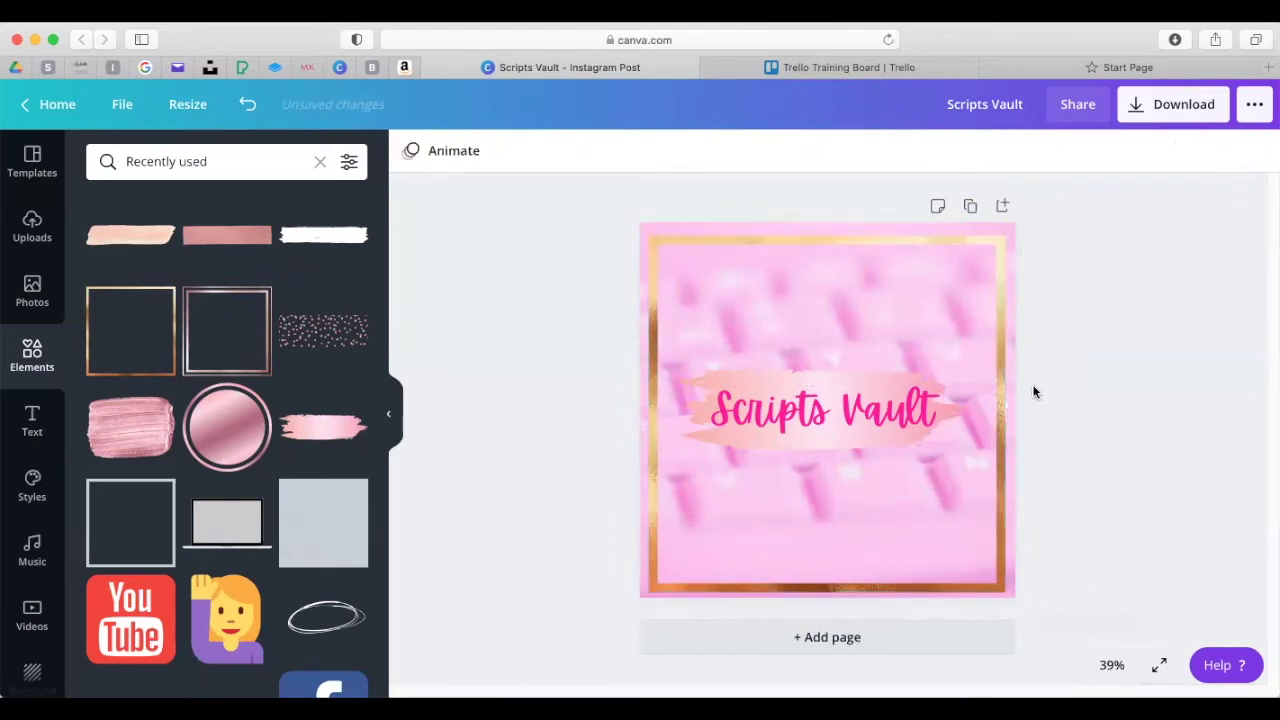
- Add a second page to the design and check the Trello board for the next list's name
left_click(832, 638)
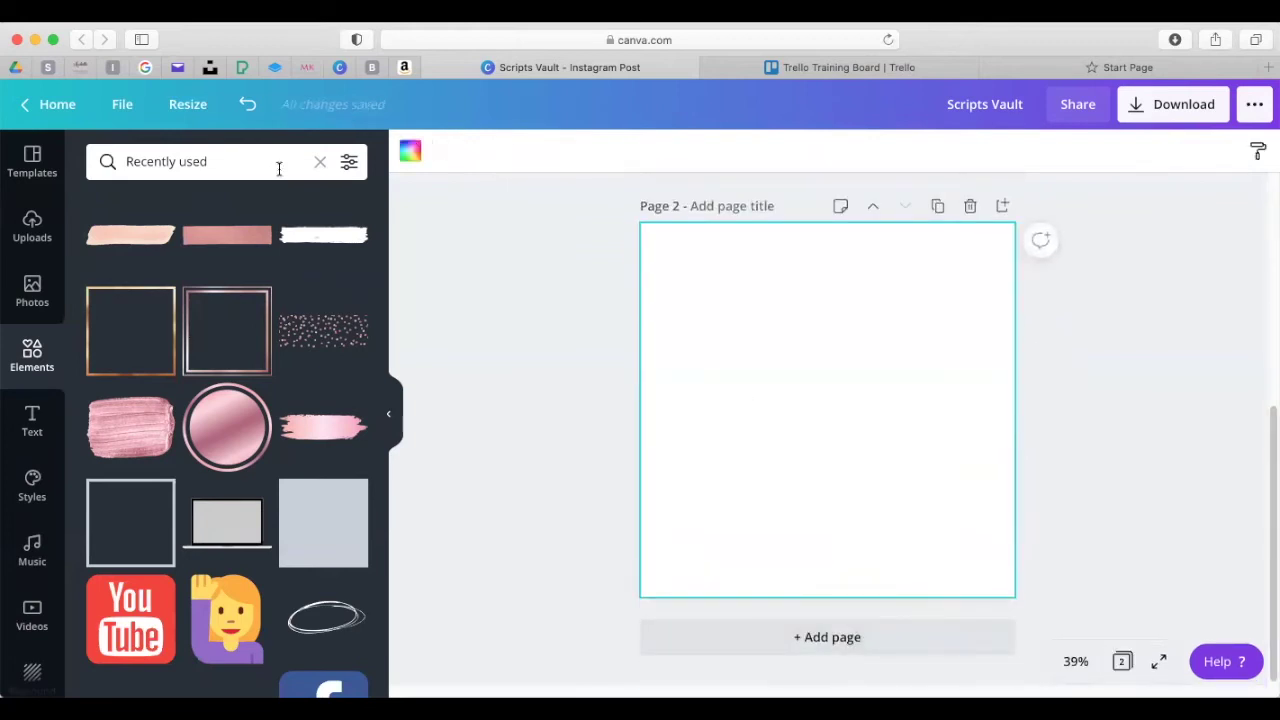
left_click(820, 73)
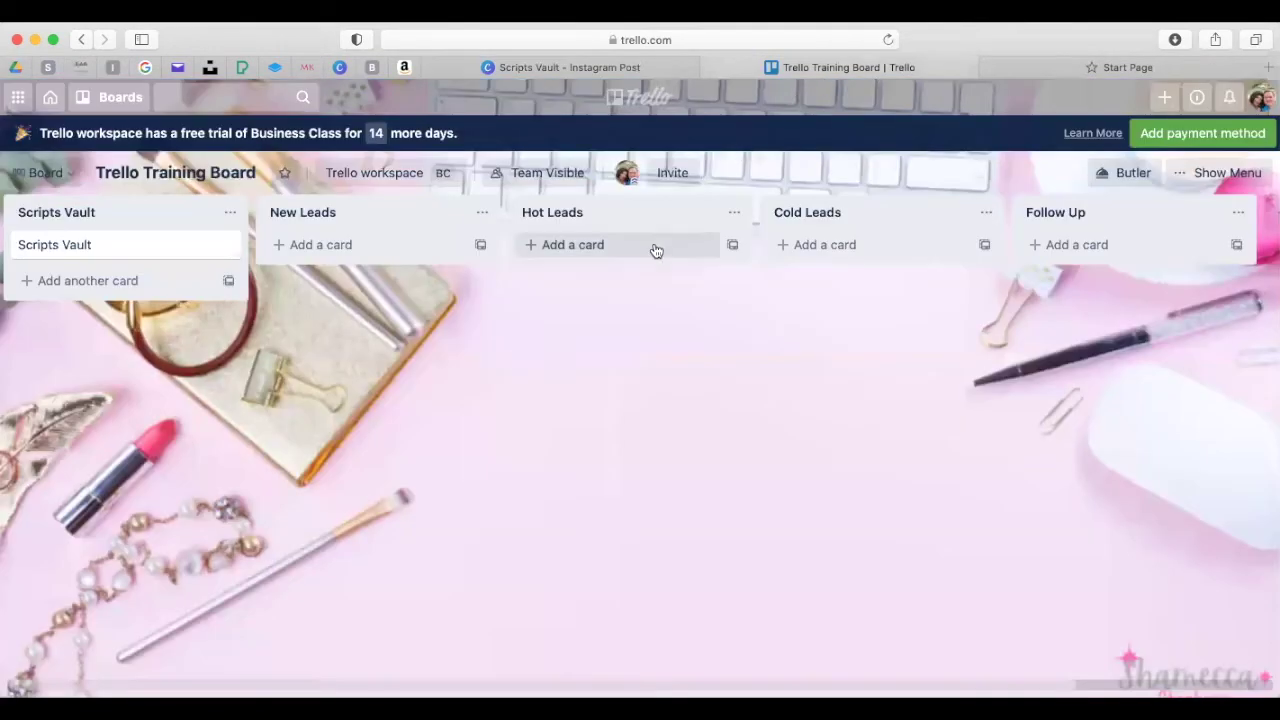
left_click(546, 66)
- Try the recently used desk photo with tulips and a coffee cup as page 2's background, removing it again
left_click(30, 291)
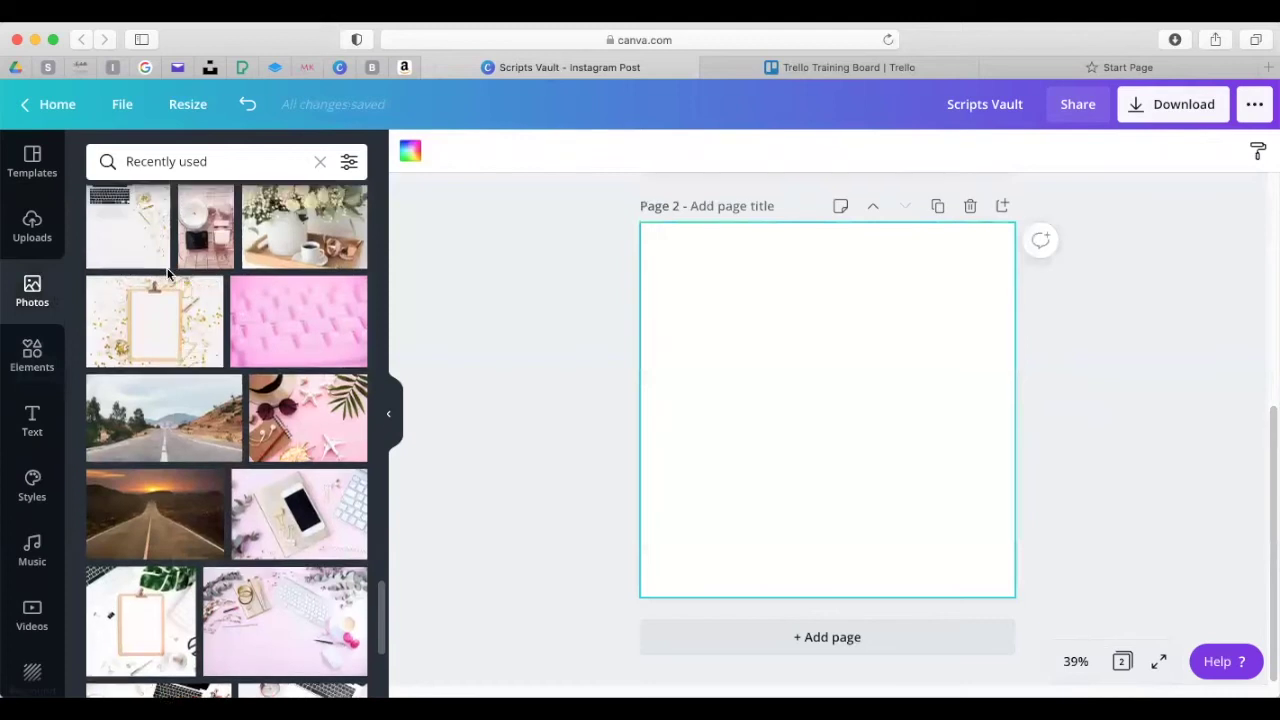
scroll(168, 273, "down", 10)
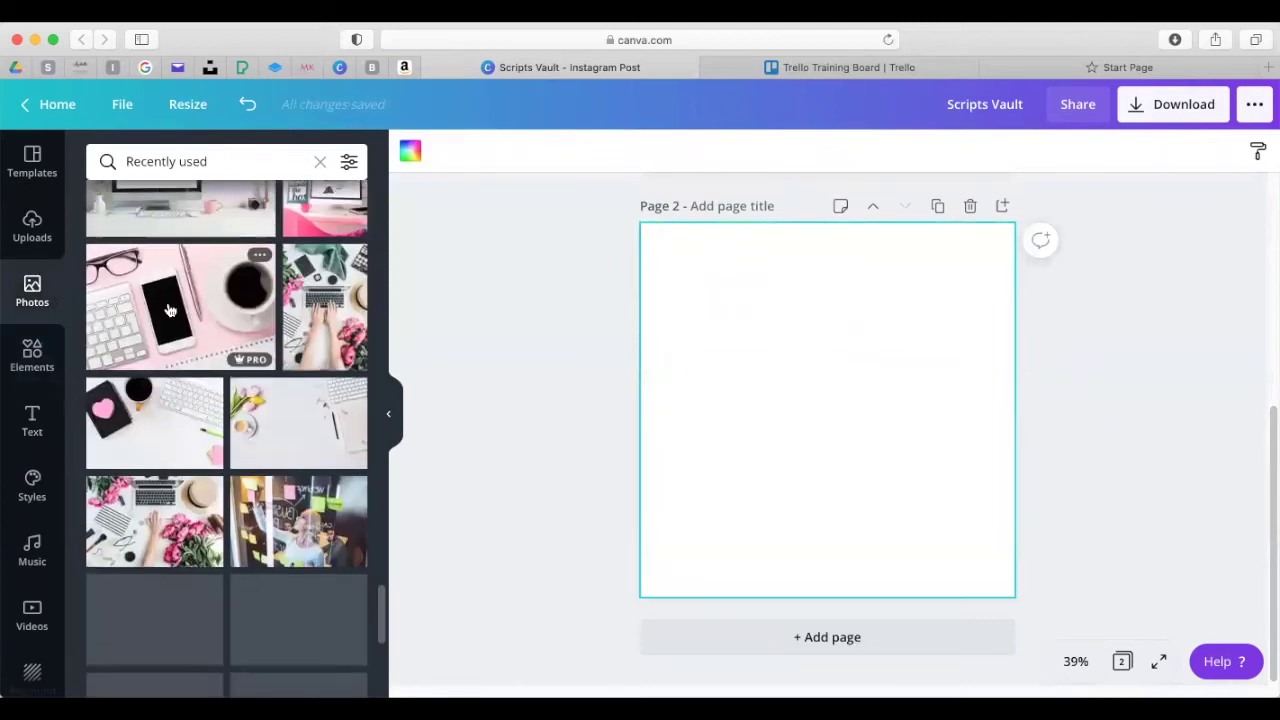
scroll(170, 311, "down", 3)
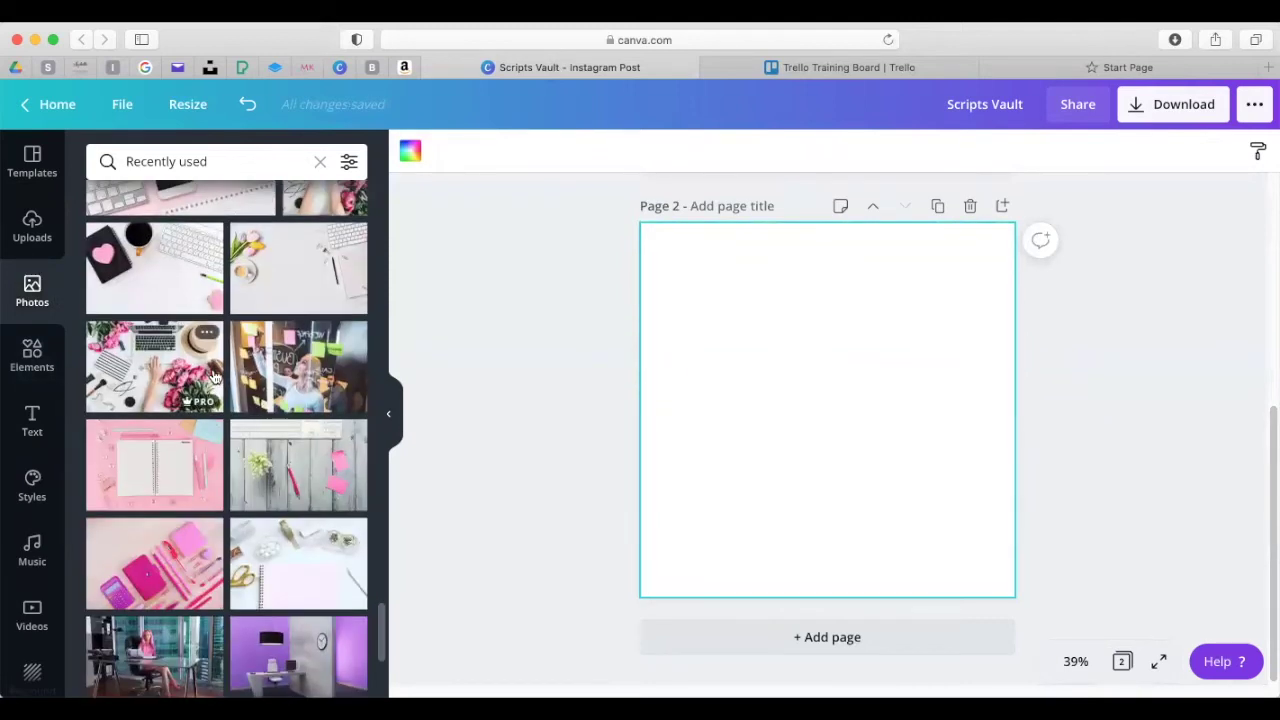
scroll(230, 373, "up", 2)
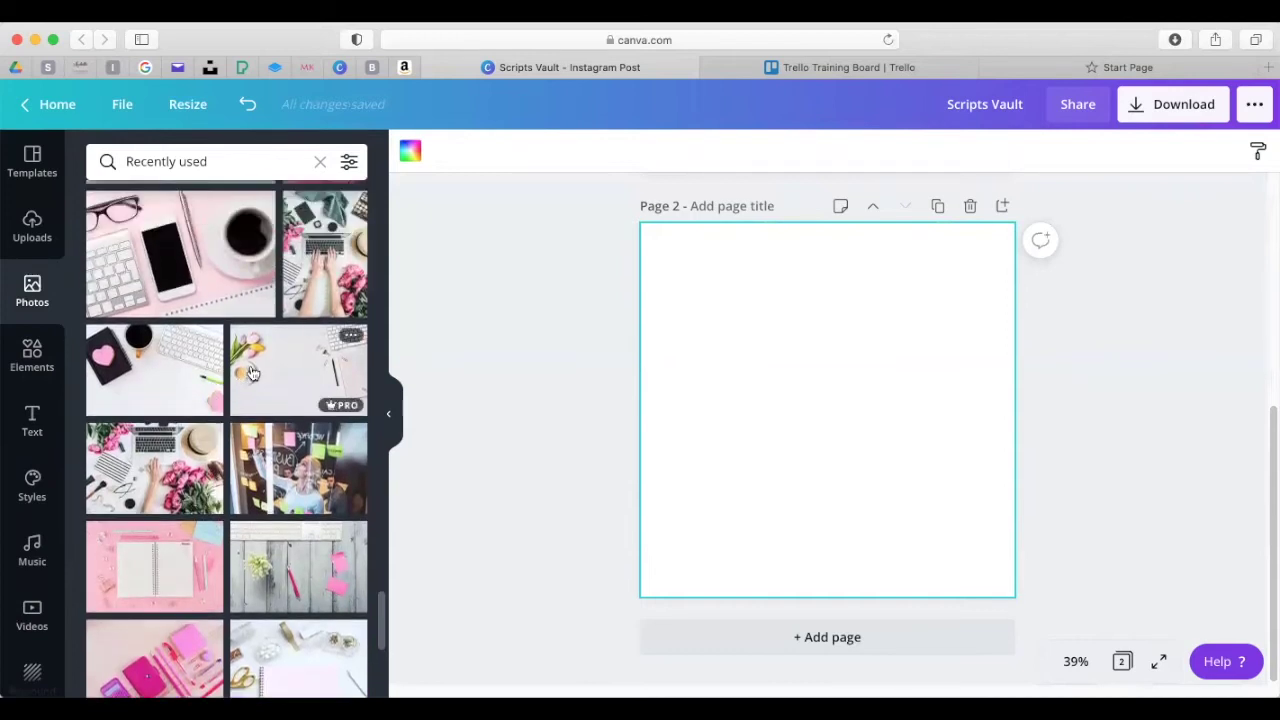
left_click(323, 368)
left_click_drag(786, 400, 789, 354)
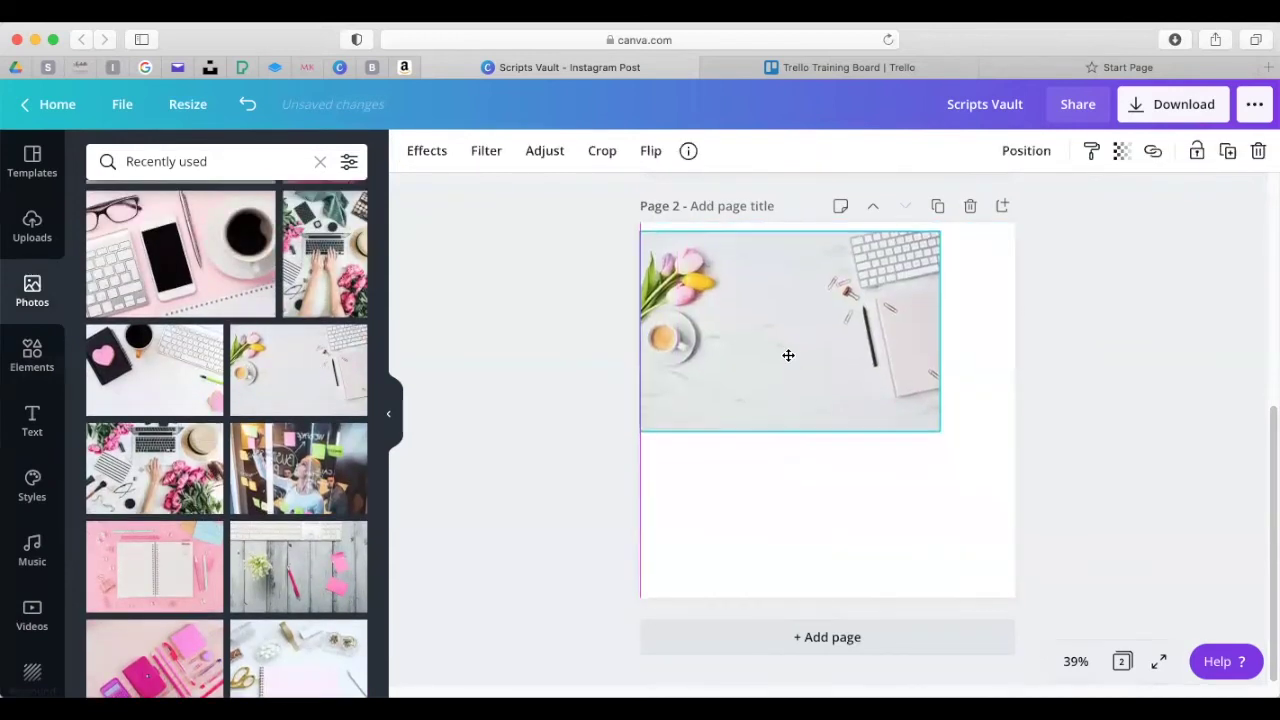
left_click_drag(939, 440, 1014, 474)
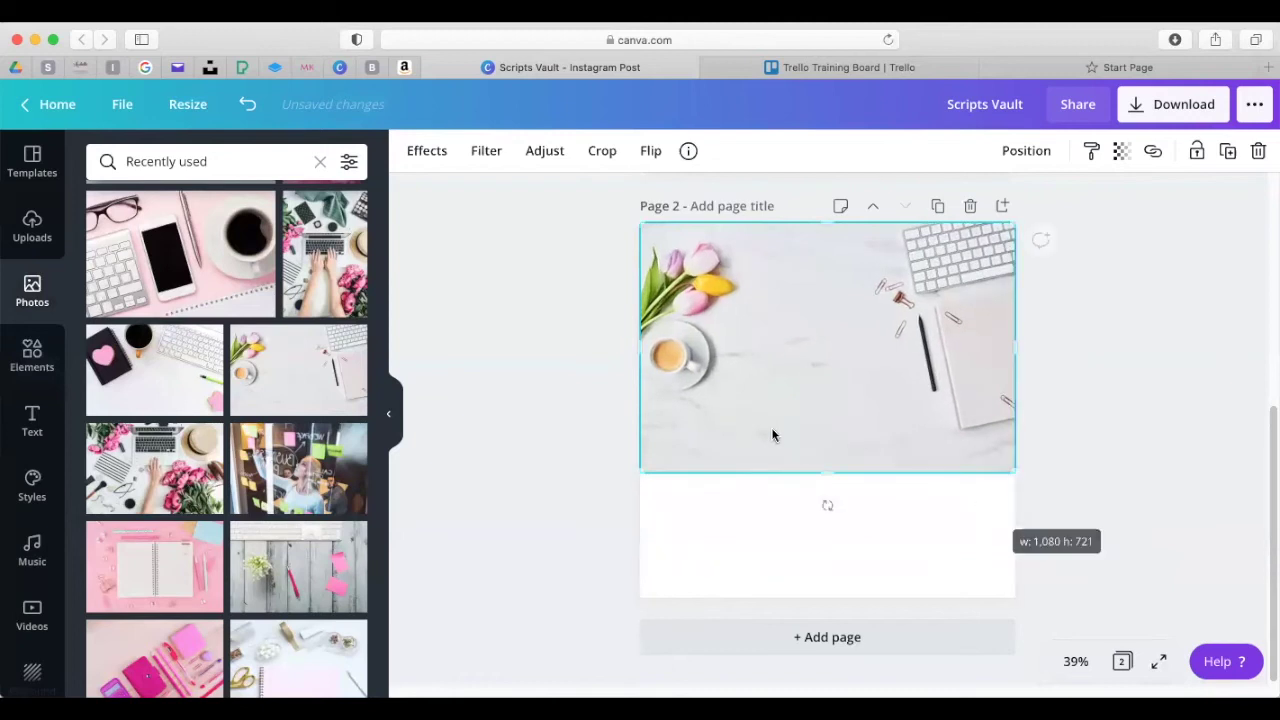
left_click_drag(829, 468, 817, 596)
mouse_move(640, 408)
left_mouse_down()
mouse_move(608, 402)
mouse_move(625, 402)
left_mouse_up()
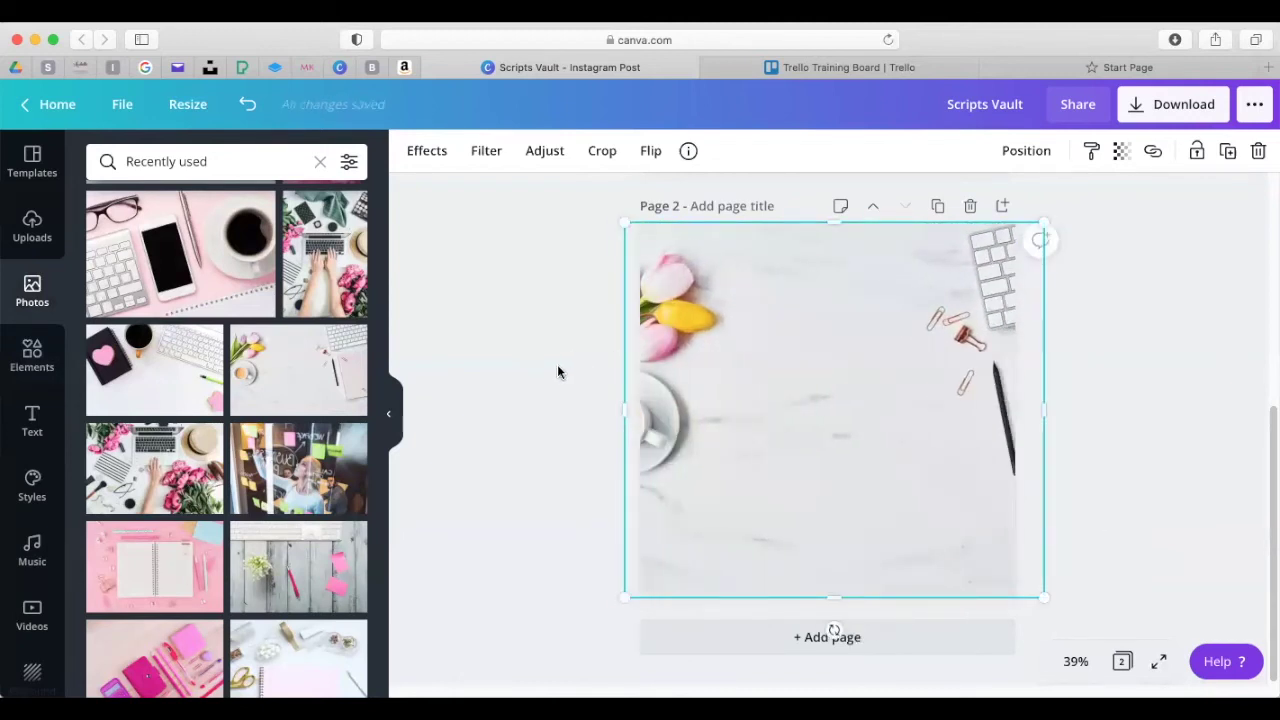
key("Delete")
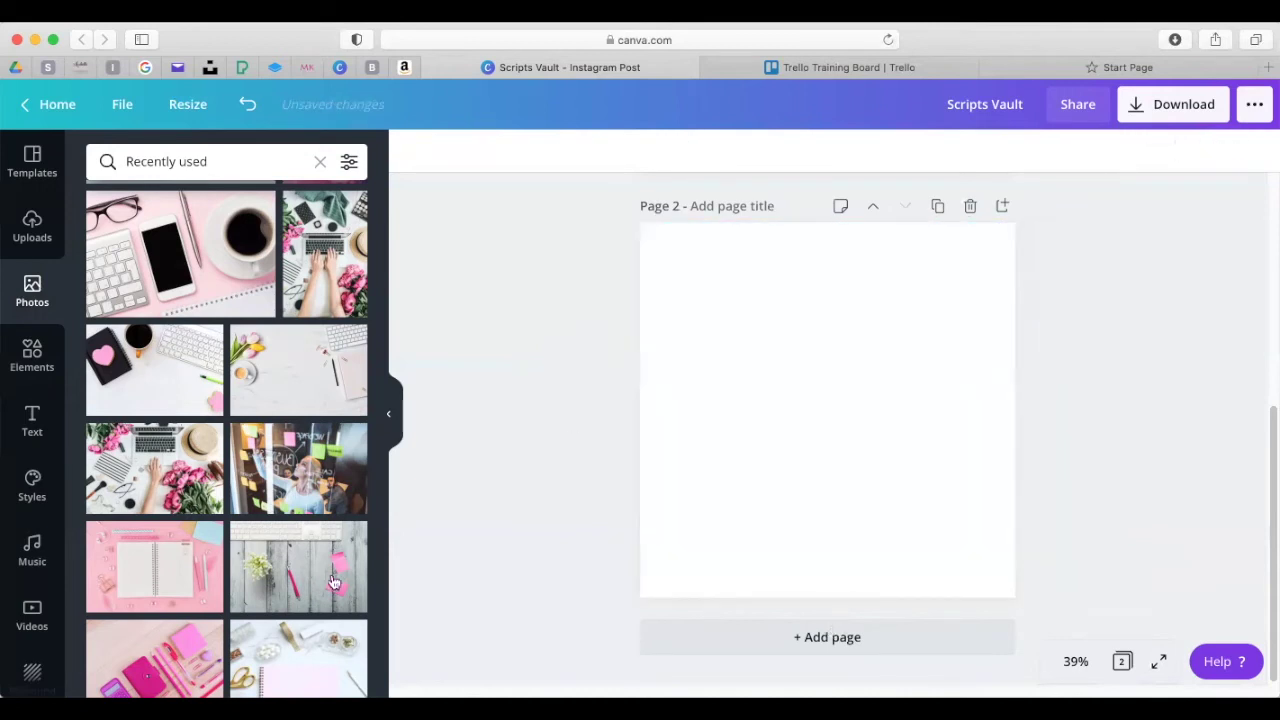
- Add the pink desk photo with the open notebook to page 2 and enlarge it to fill the page
left_click(152, 587)
left_click_drag(877, 423, 840, 336)
left_click_drag(925, 418, 990, 486)
left_click_drag(826, 541, 829, 600)
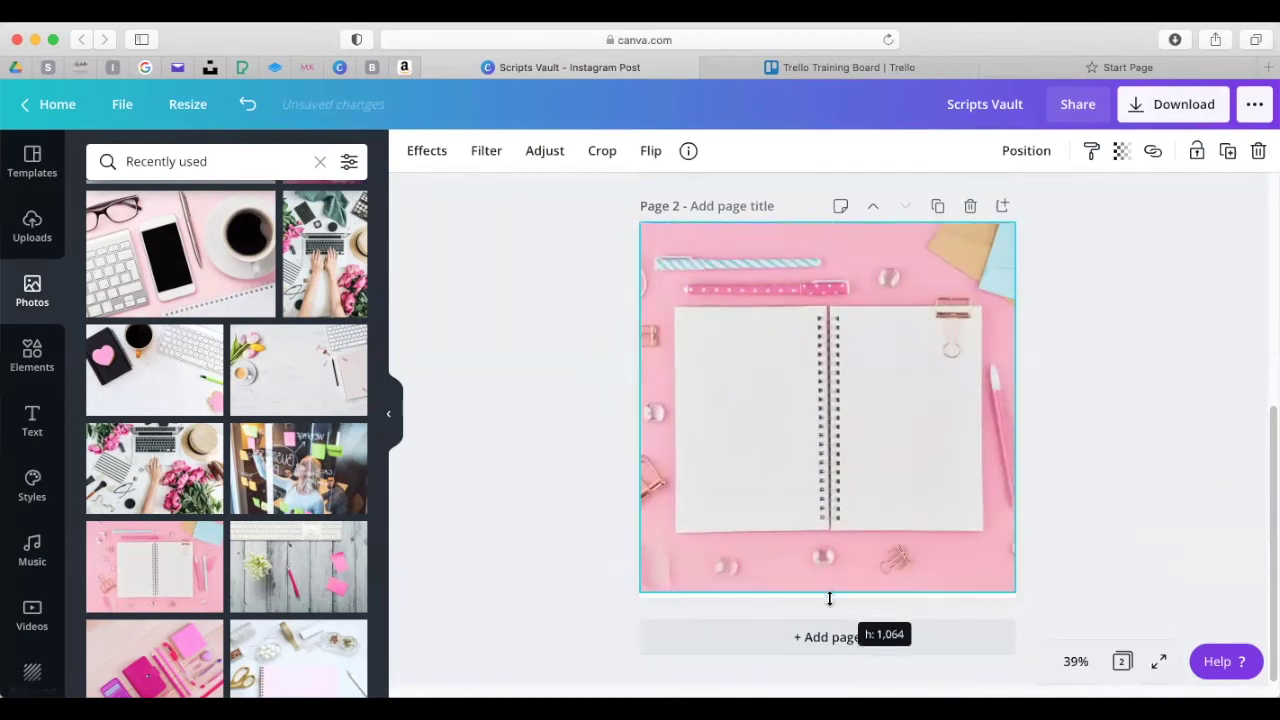
- Try the white brush stroke from the recently used elements on page 2, removing it again
left_click(34, 350)
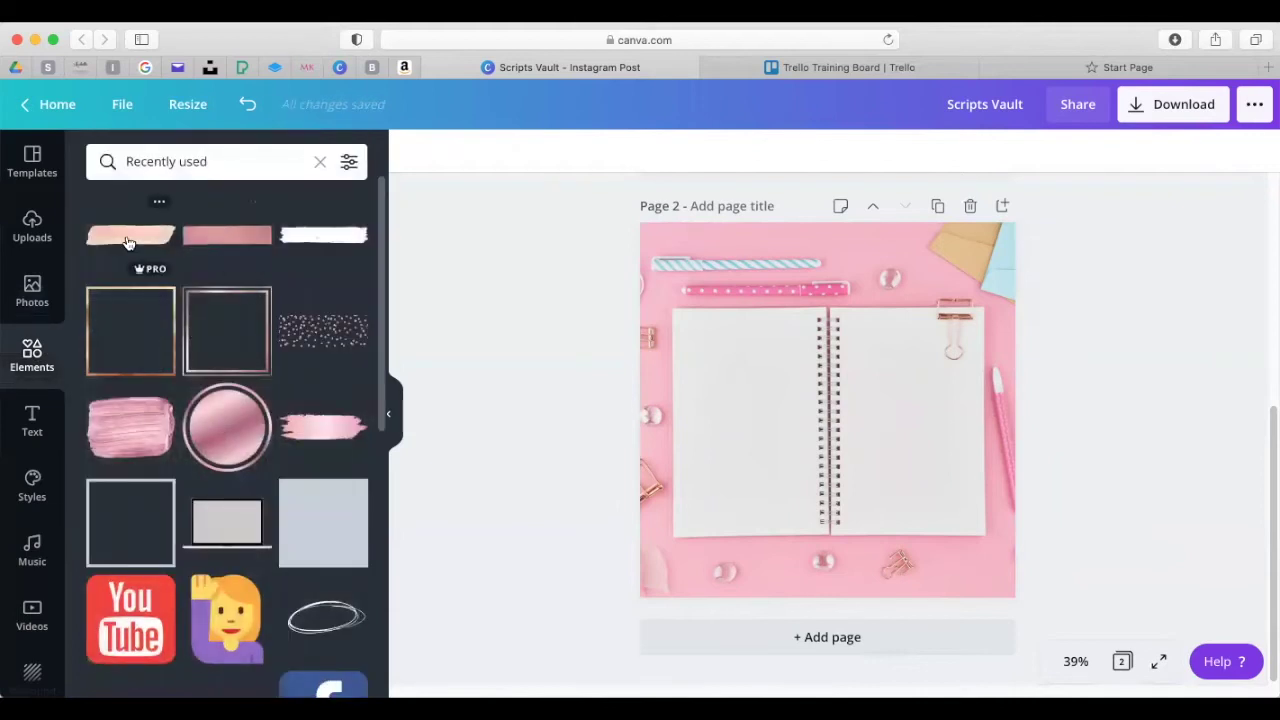
left_click(323, 236)
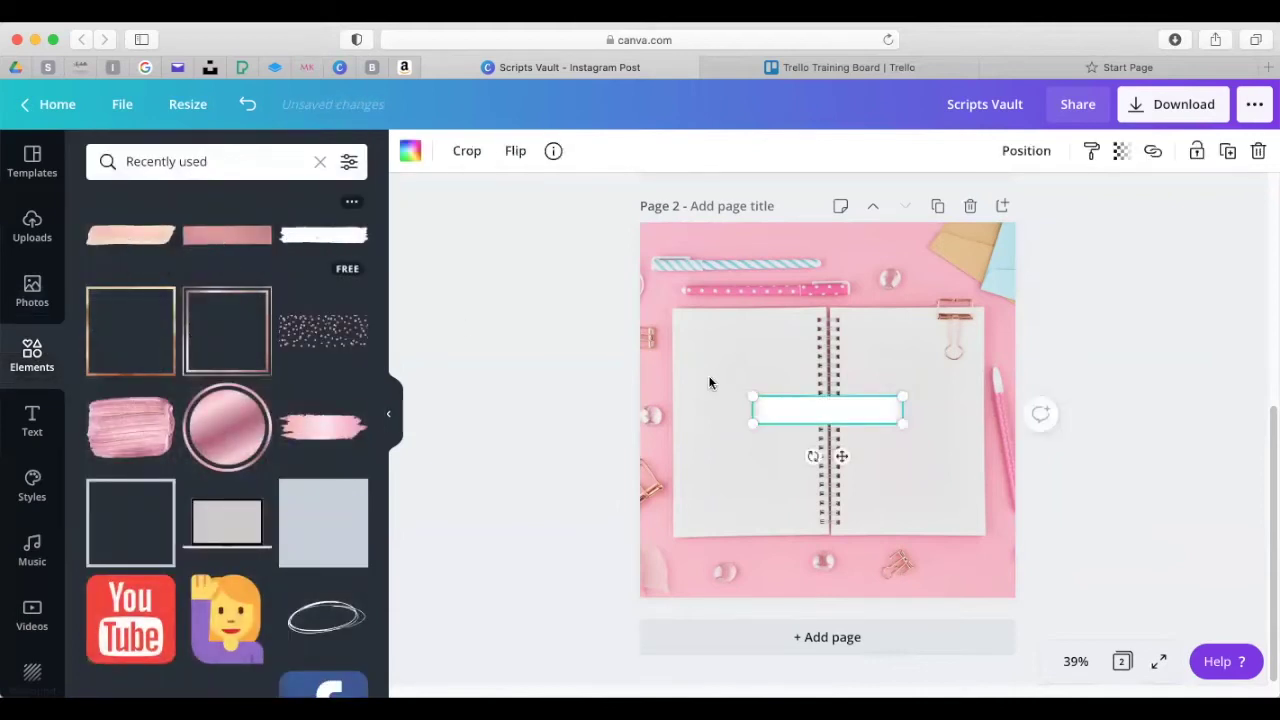
key("Delete")
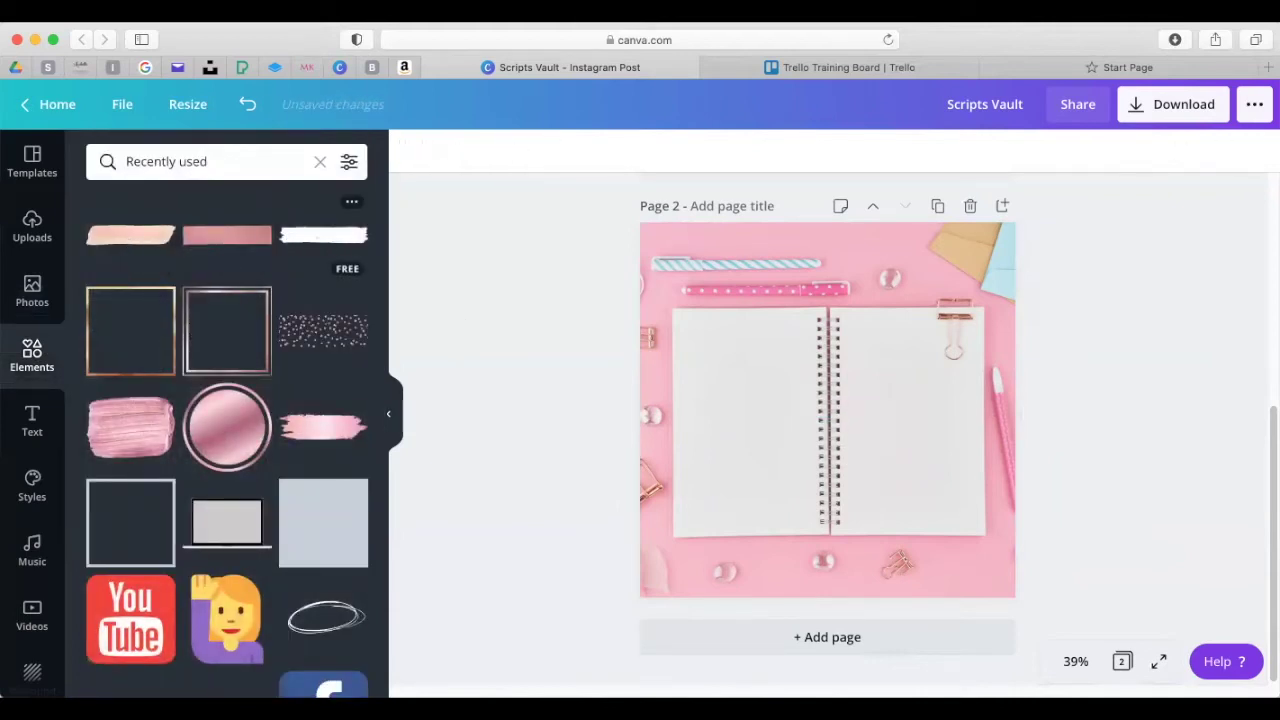
- Add the pink brush stroke to page 2, enlarge it and centre it across the open notebook
left_click(322, 428)
mouse_move(968, 443)
left_mouse_down()
mouse_move(903, 429)
mouse_move(988, 452)
left_mouse_up()
left_click_drag(888, 397, 866, 403)
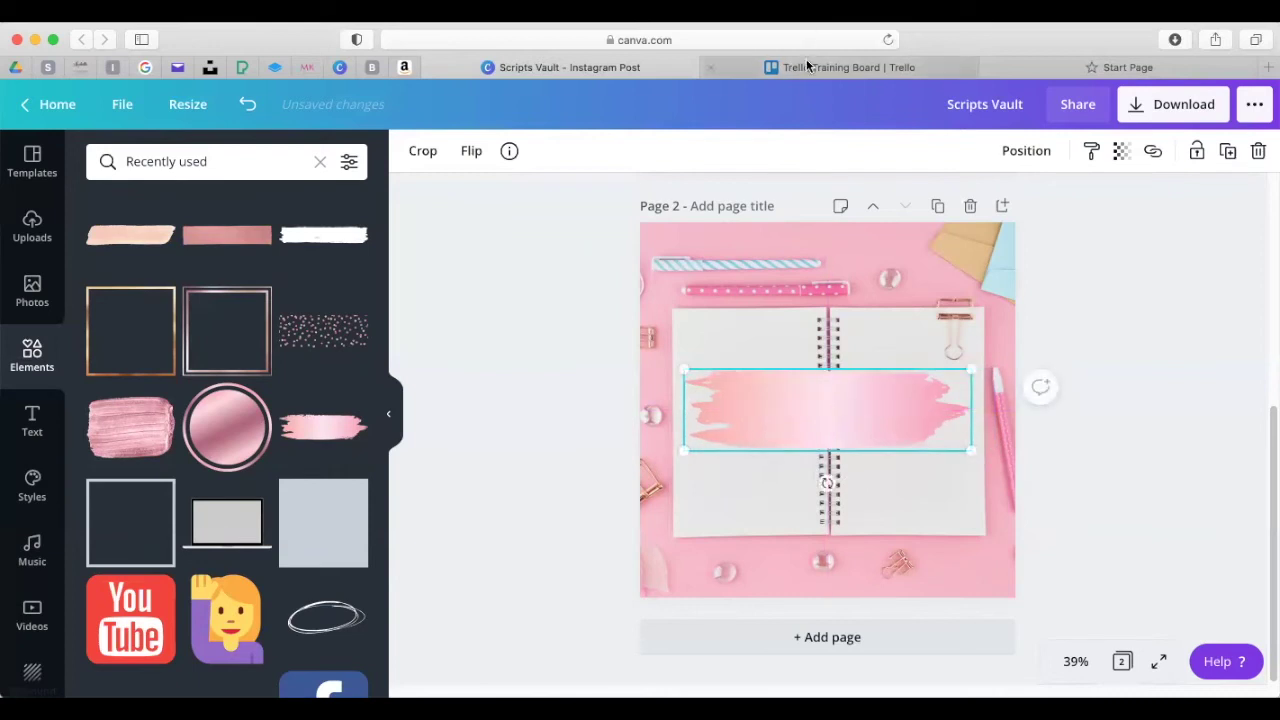
left_click(944, 74)
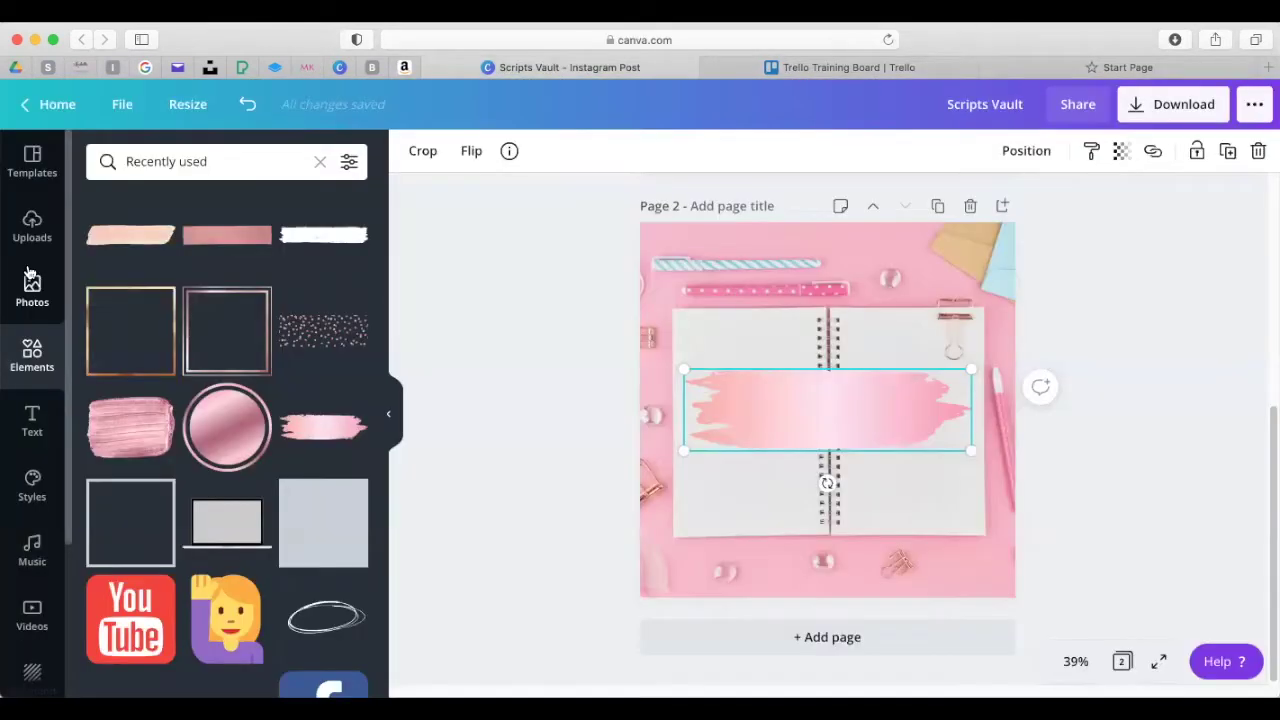
- Duplicate the "Scripts Vault" heading on page 1 and move the copy onto page 2's brush stroke
scroll(845, 256, "up", 3)
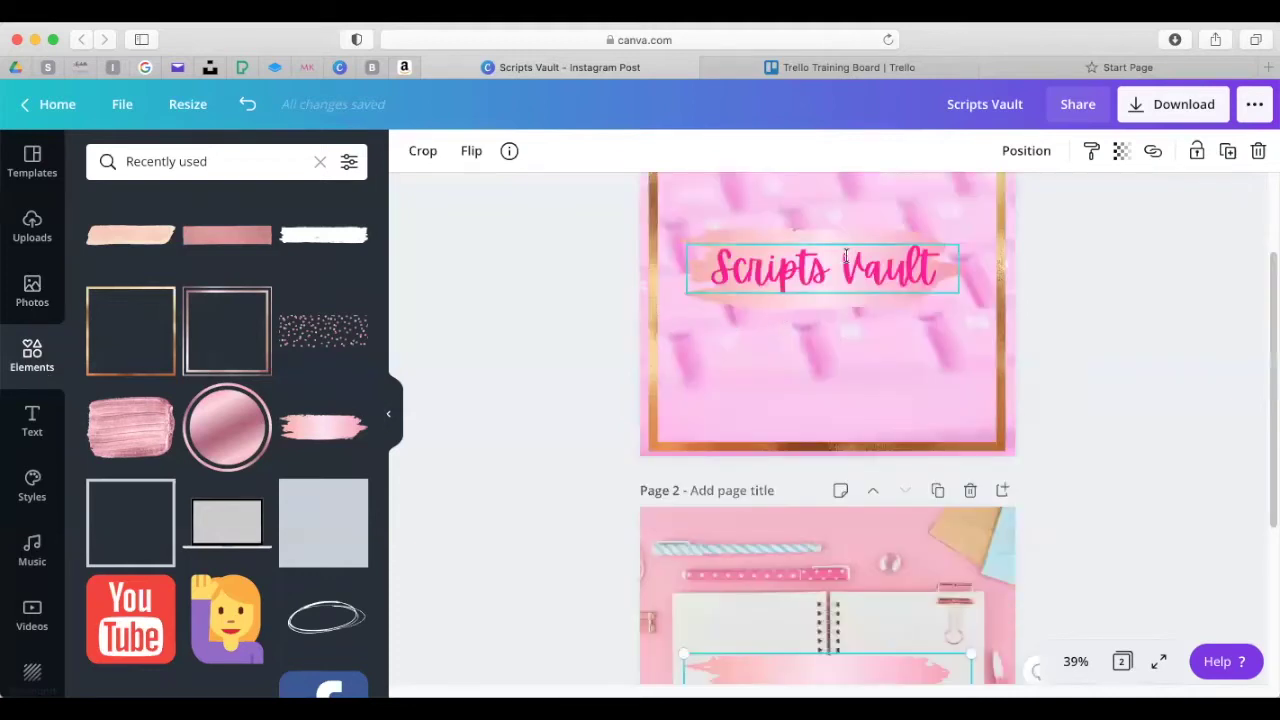
left_click(845, 256)
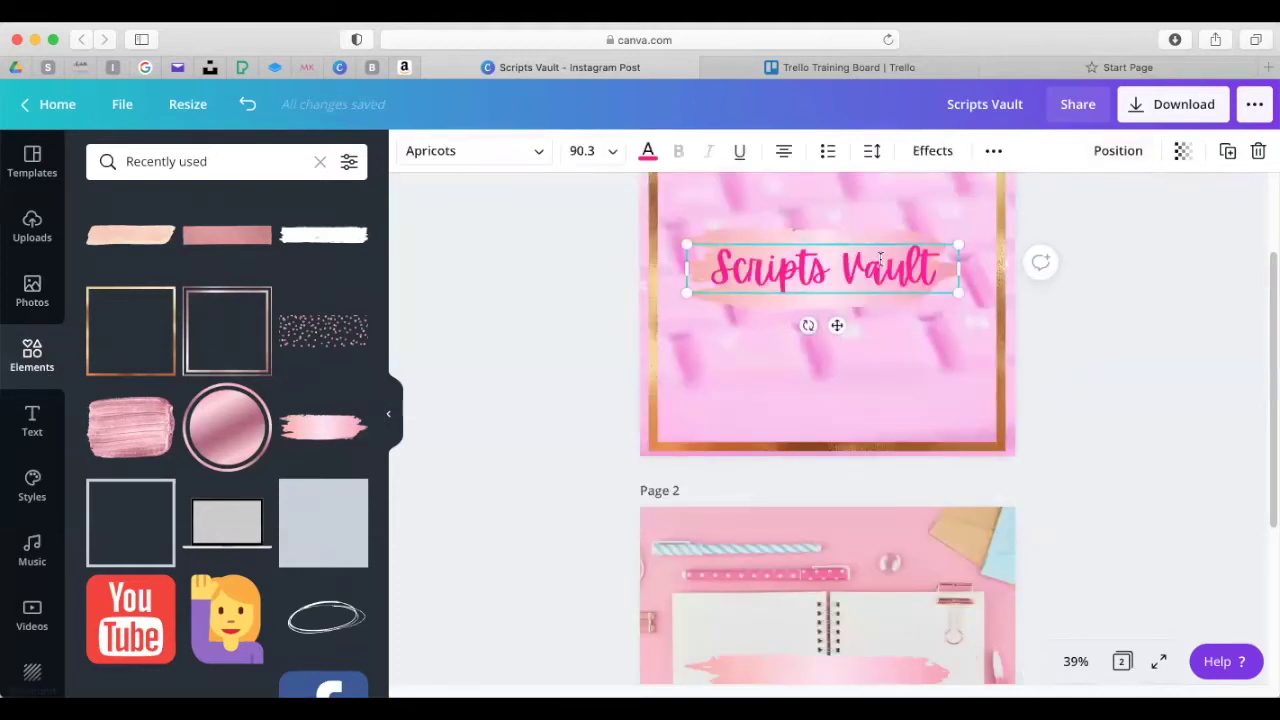
scroll(880, 258, "down", 1)
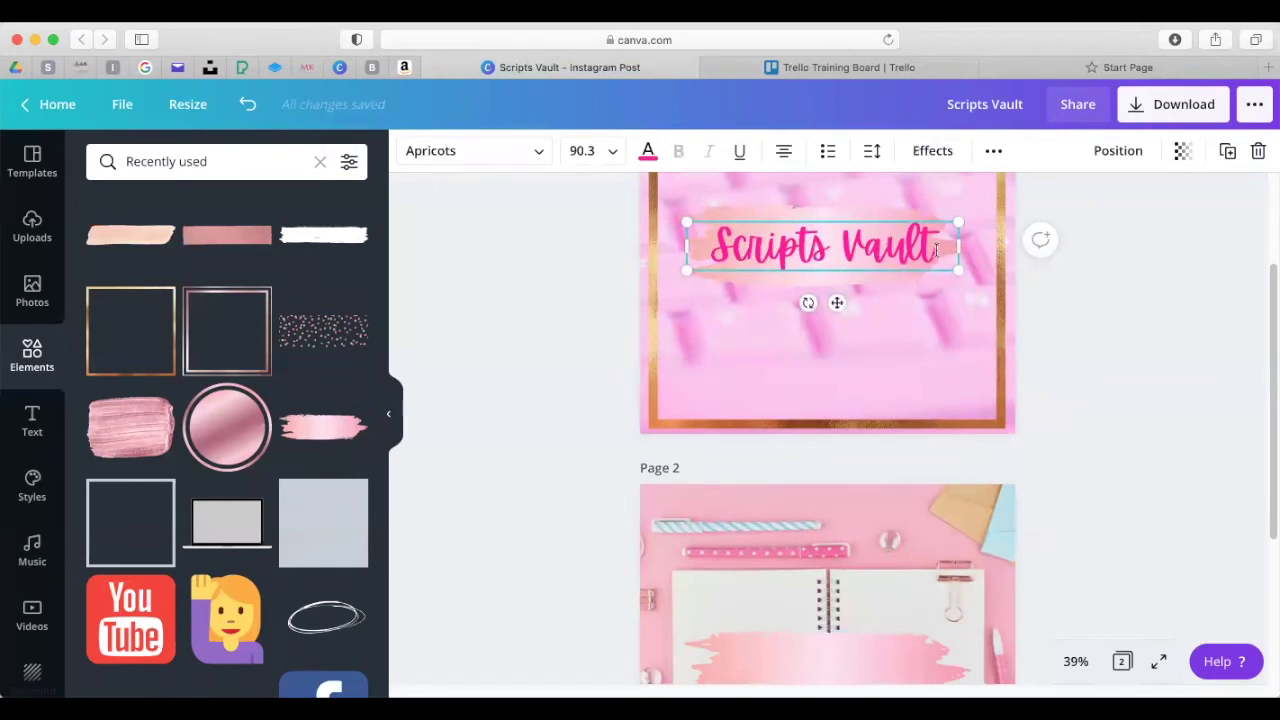
left_click(1226, 150)
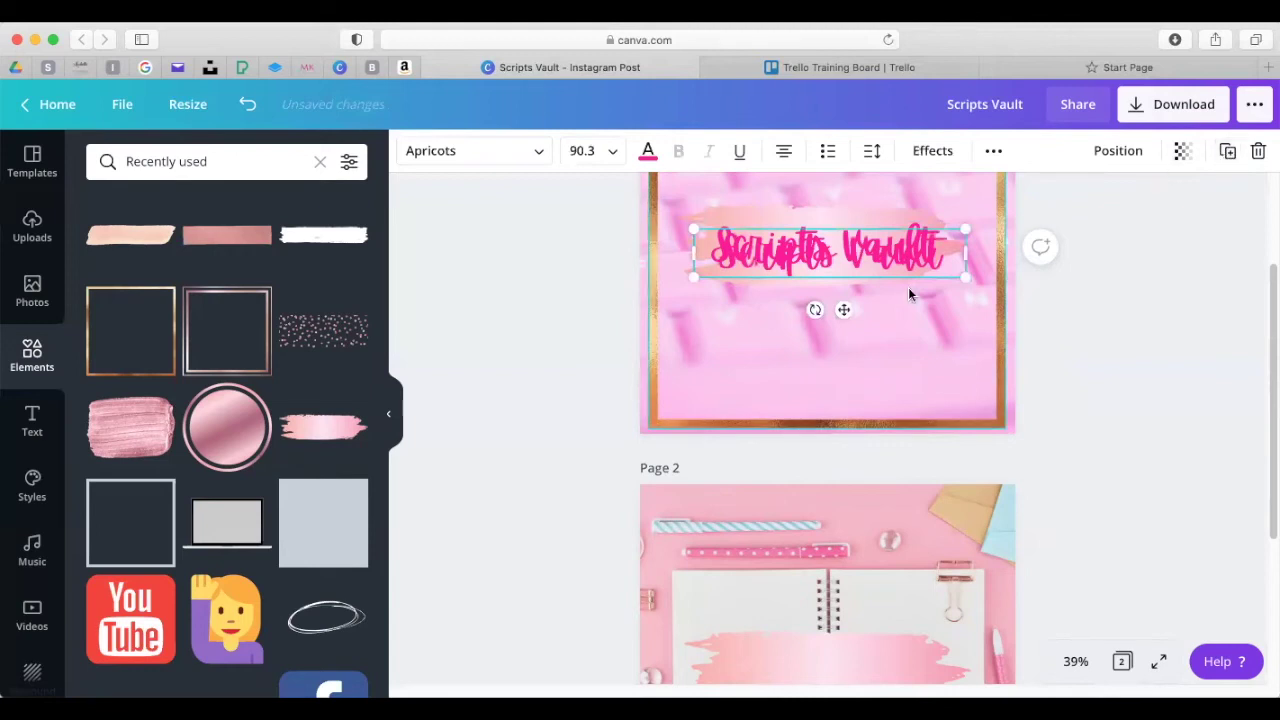
scroll(870, 284, "down", 1)
left_click_drag(843, 280, 836, 688)
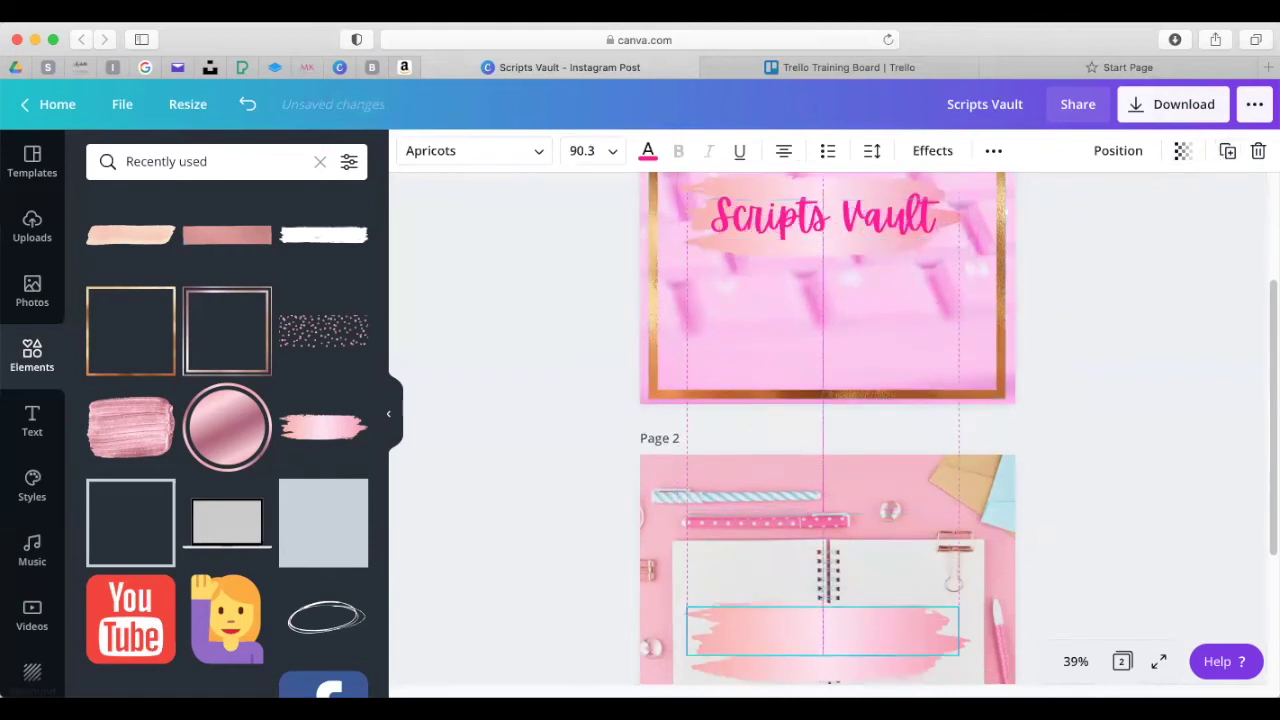
- Replace the copied heading text on page 2 with "New Leads"
scroll(865, 472, "down", 3)
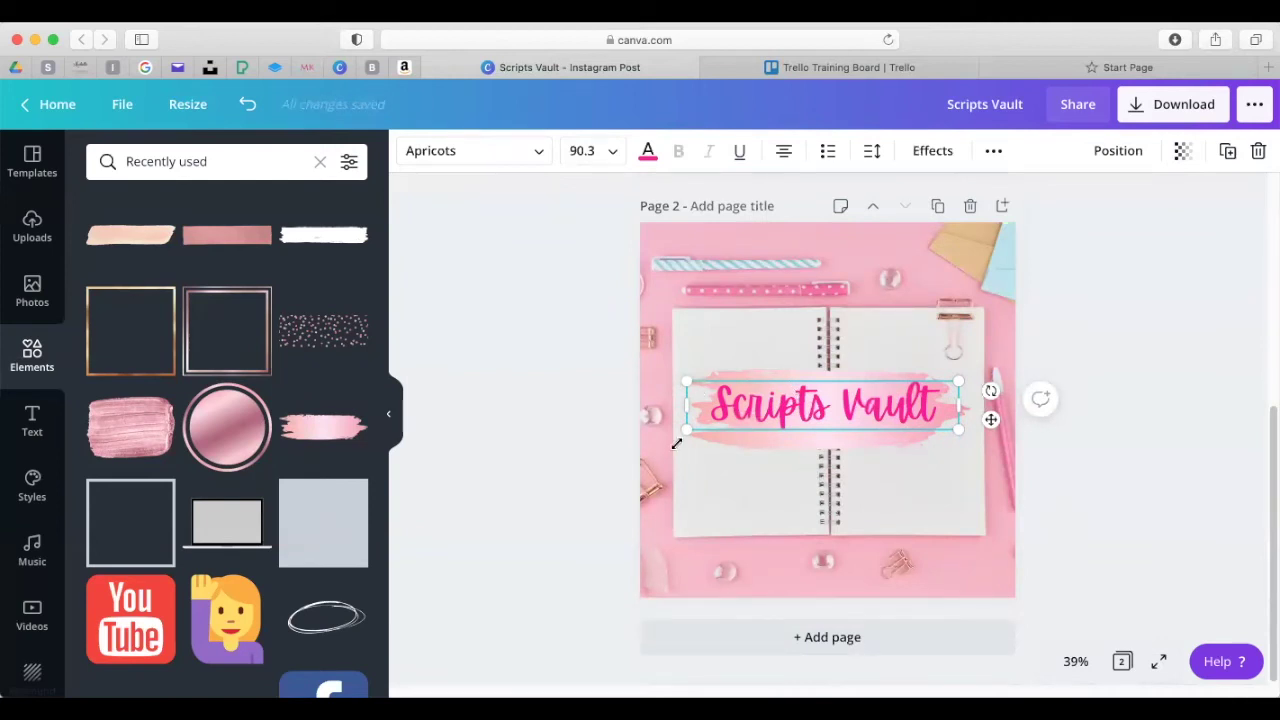
double_click(833, 396)
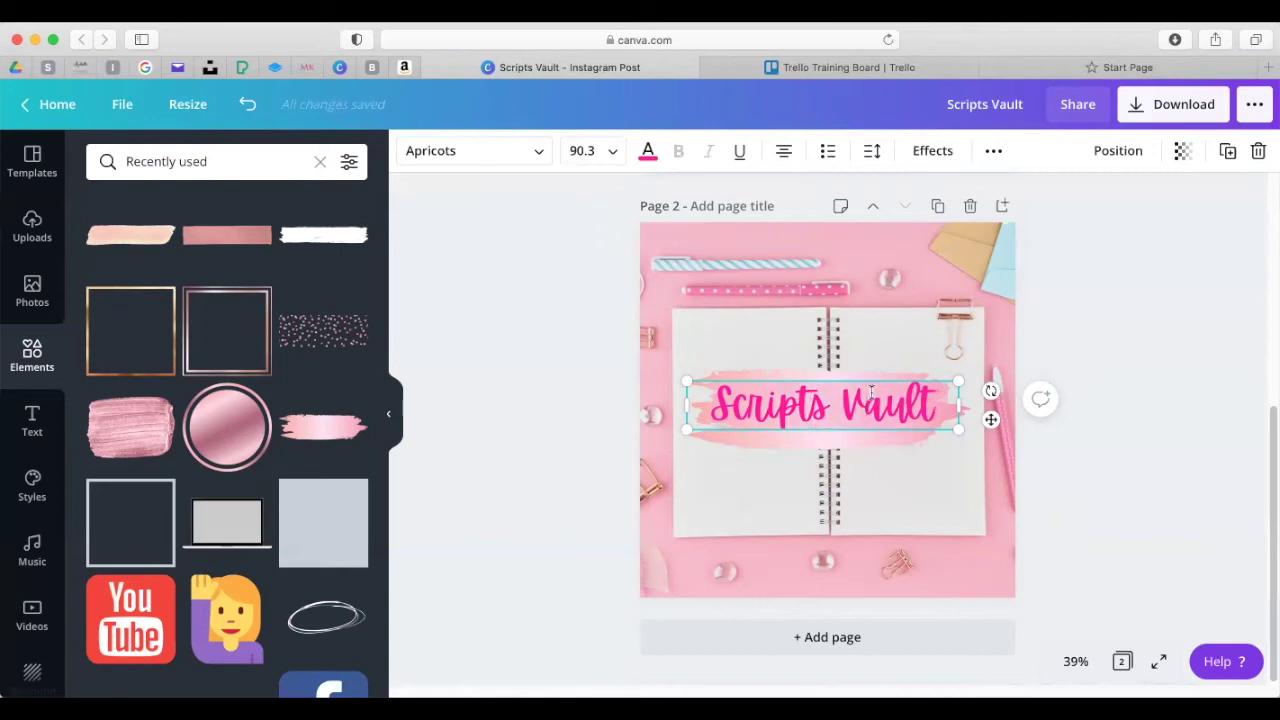
type("N")
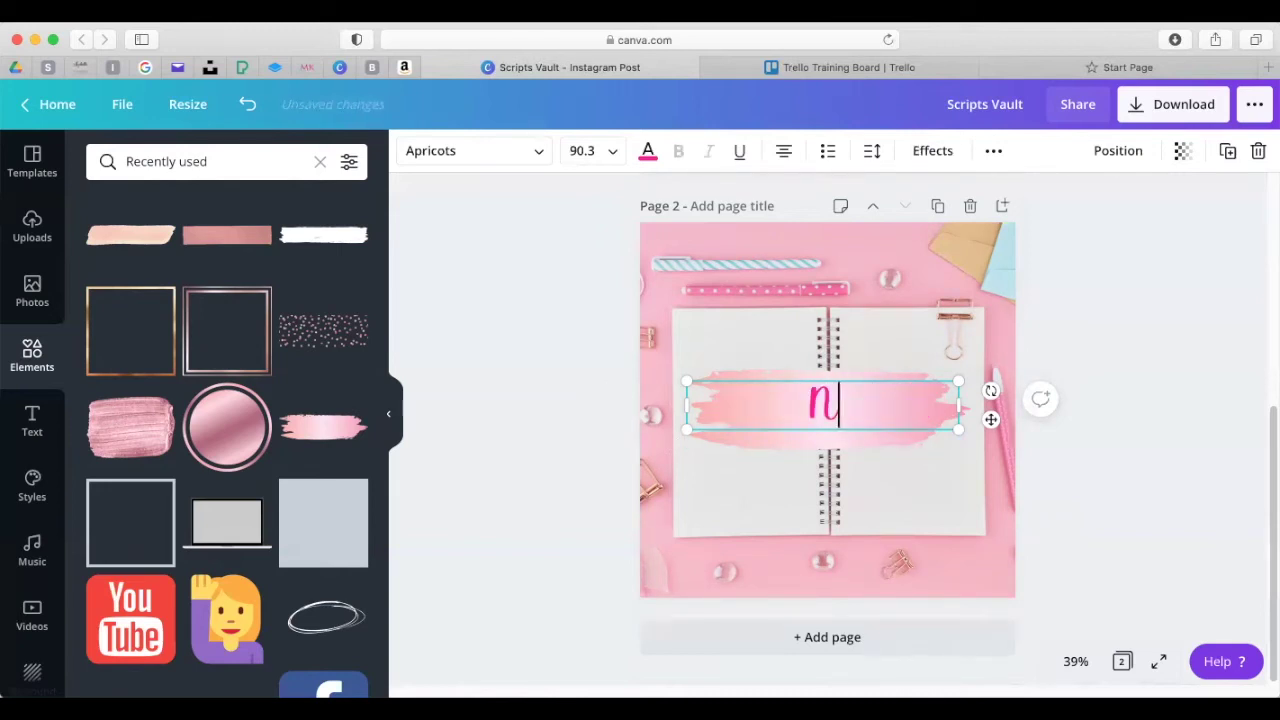
type("ew Leads")
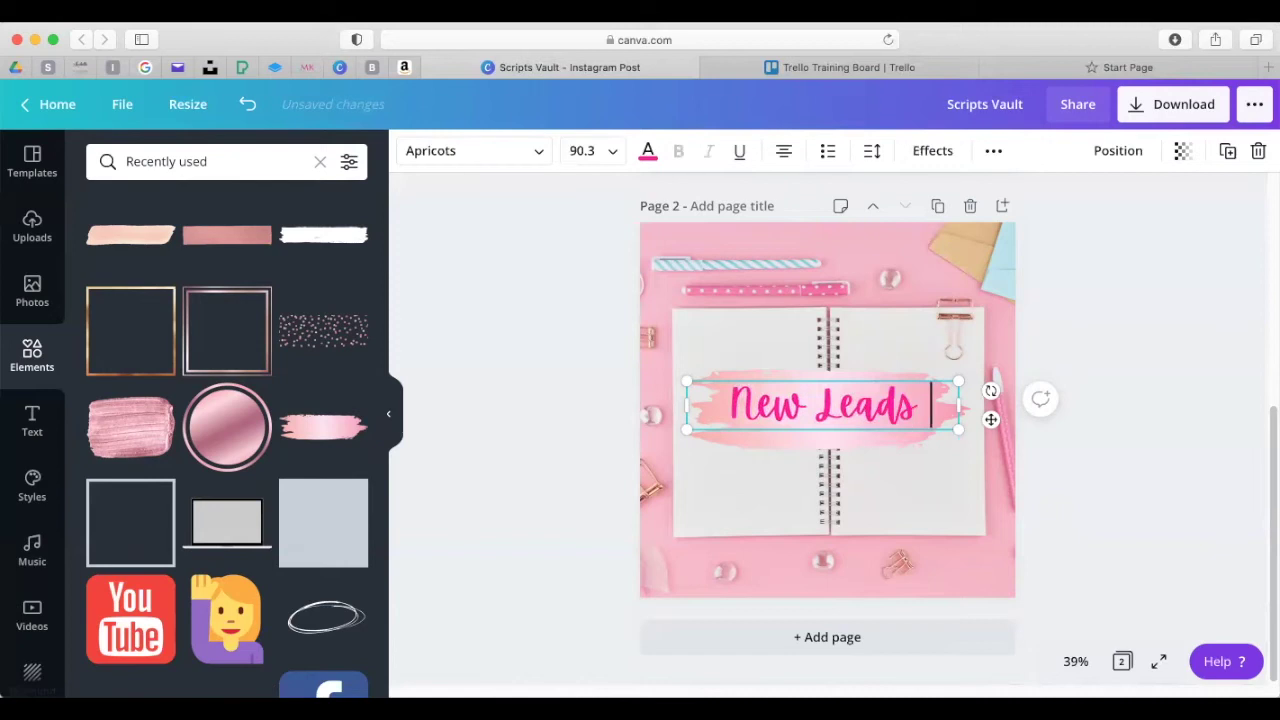
left_click(483, 163)
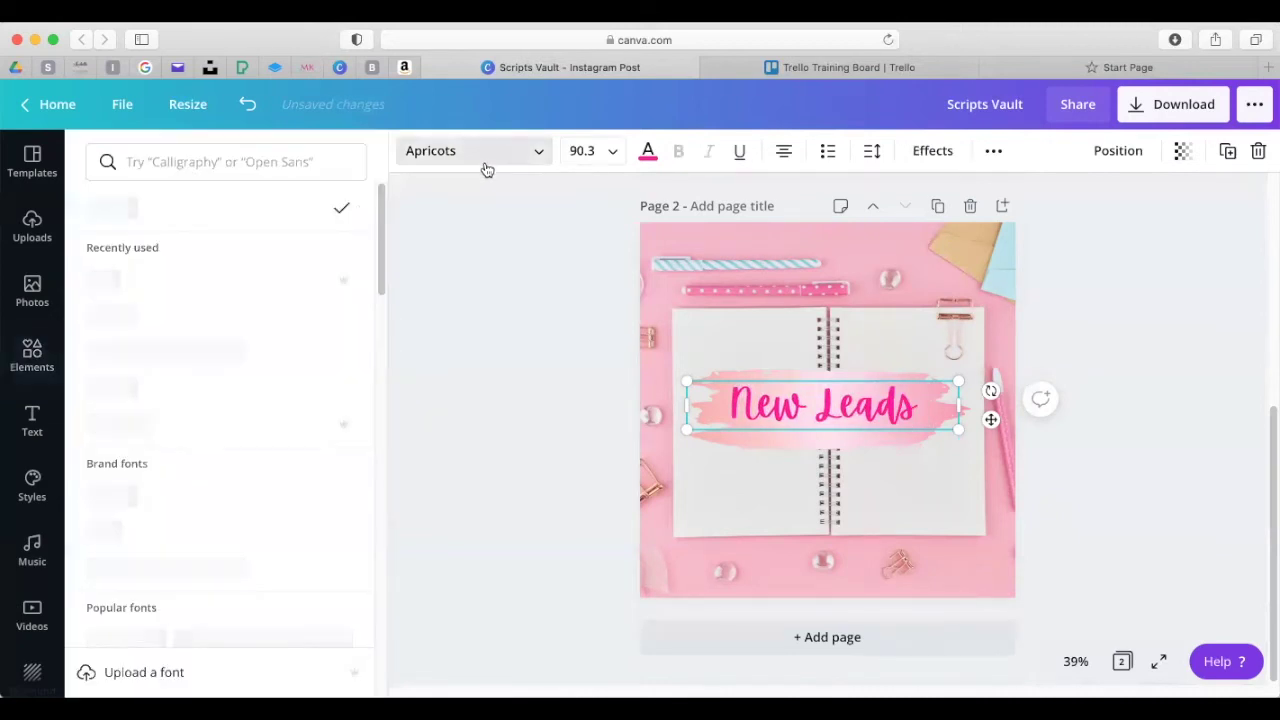
scroll(286, 477, "down", 5)
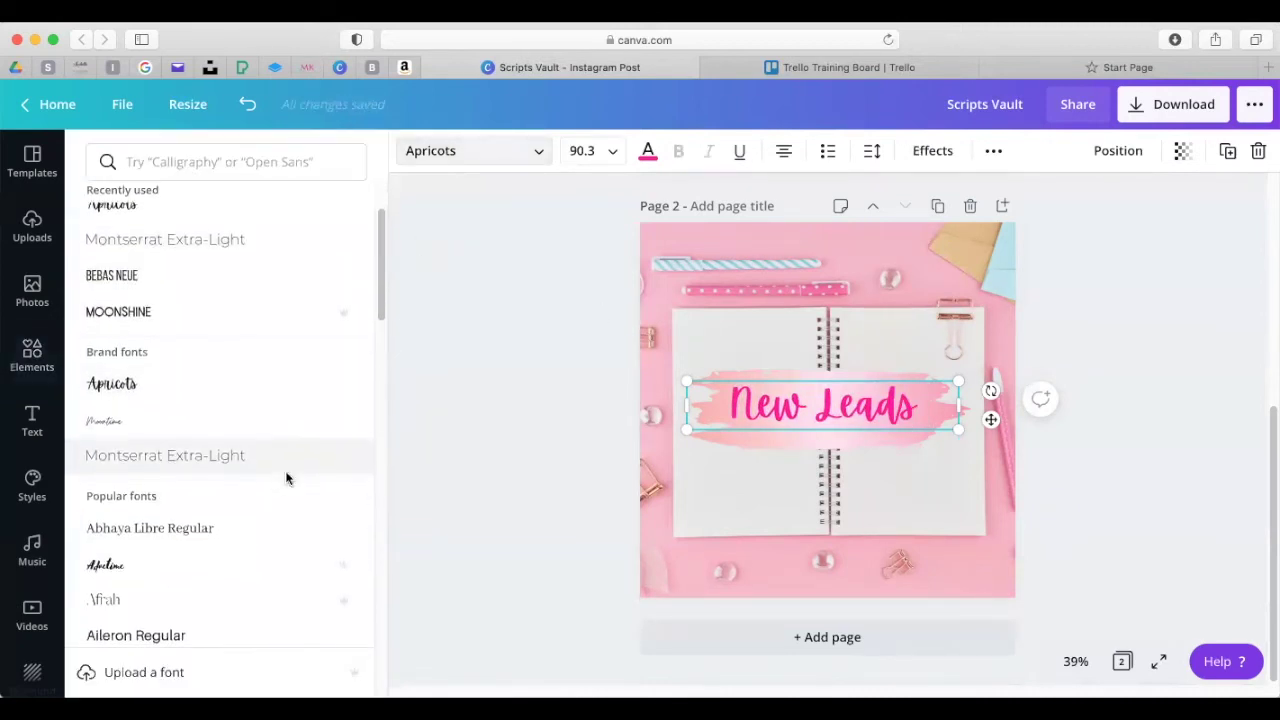
left_click(507, 162)
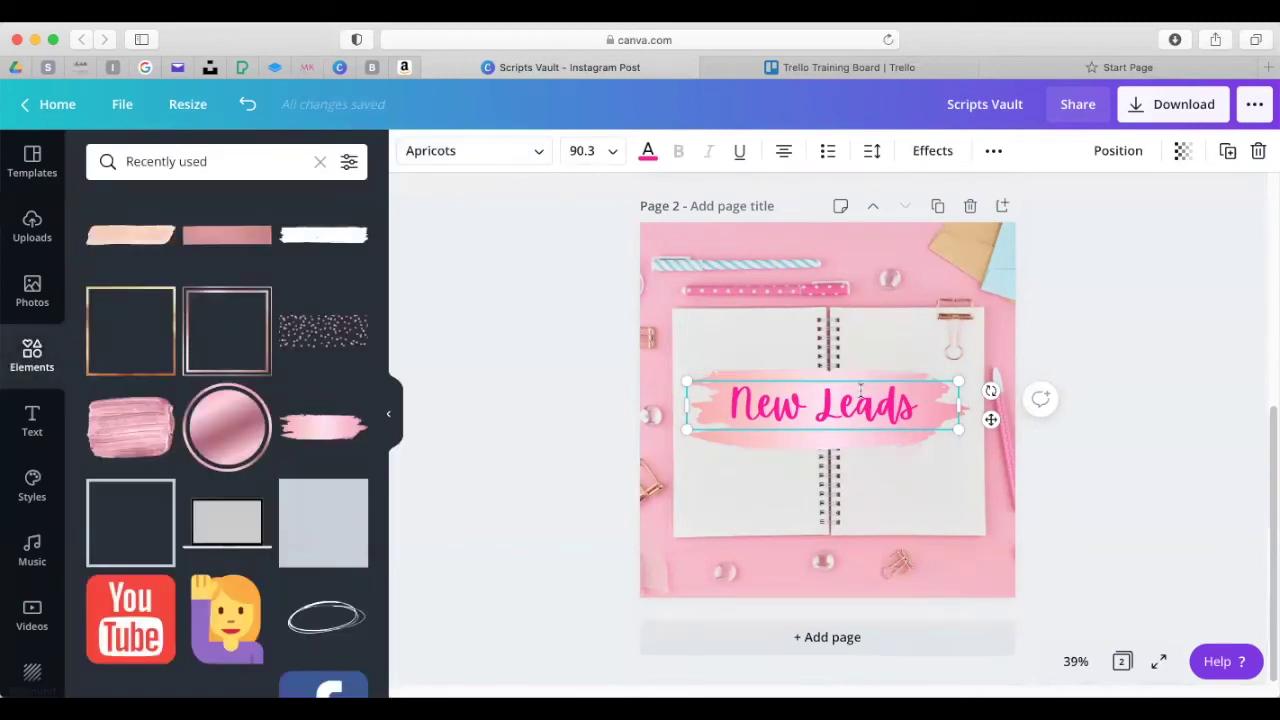
- Add a blank third page, and duplicate page 1's gold frame onto page 2 around the notebook photo
left_click(931, 509)
left_click(818, 636)
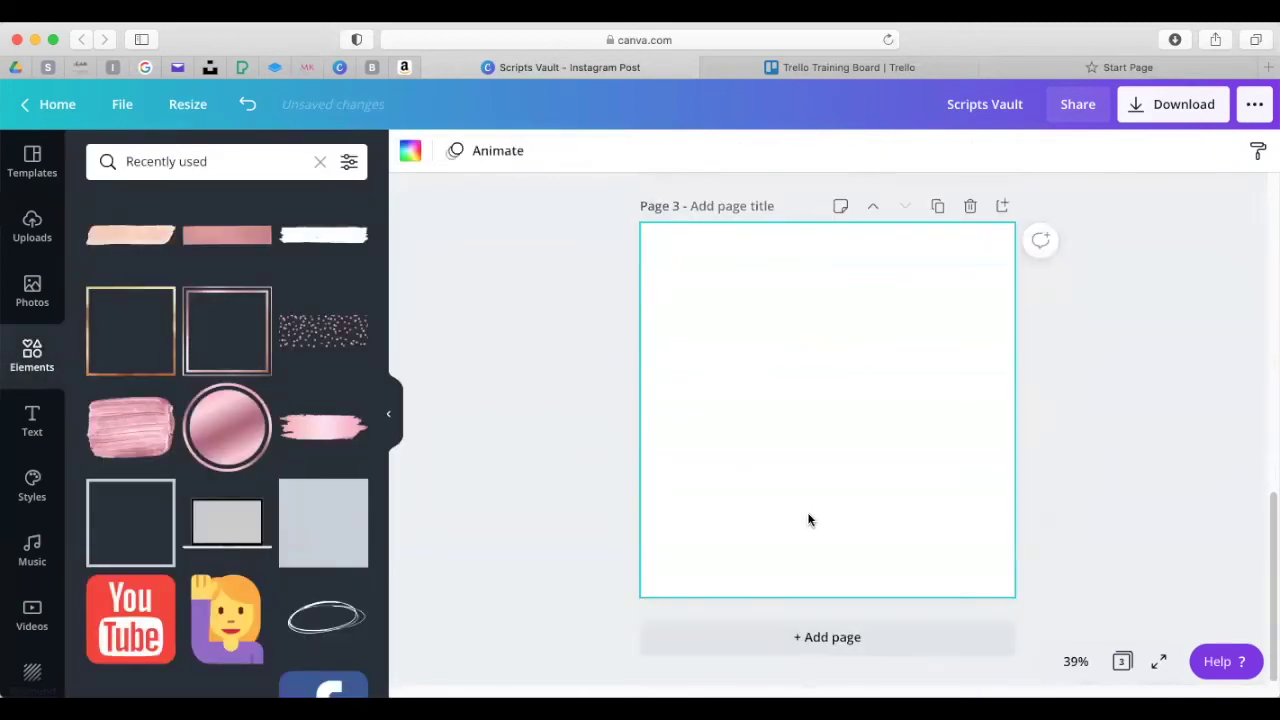
scroll(752, 408, "up", 5)
scroll(752, 415, "up", 2)
left_click(826, 350)
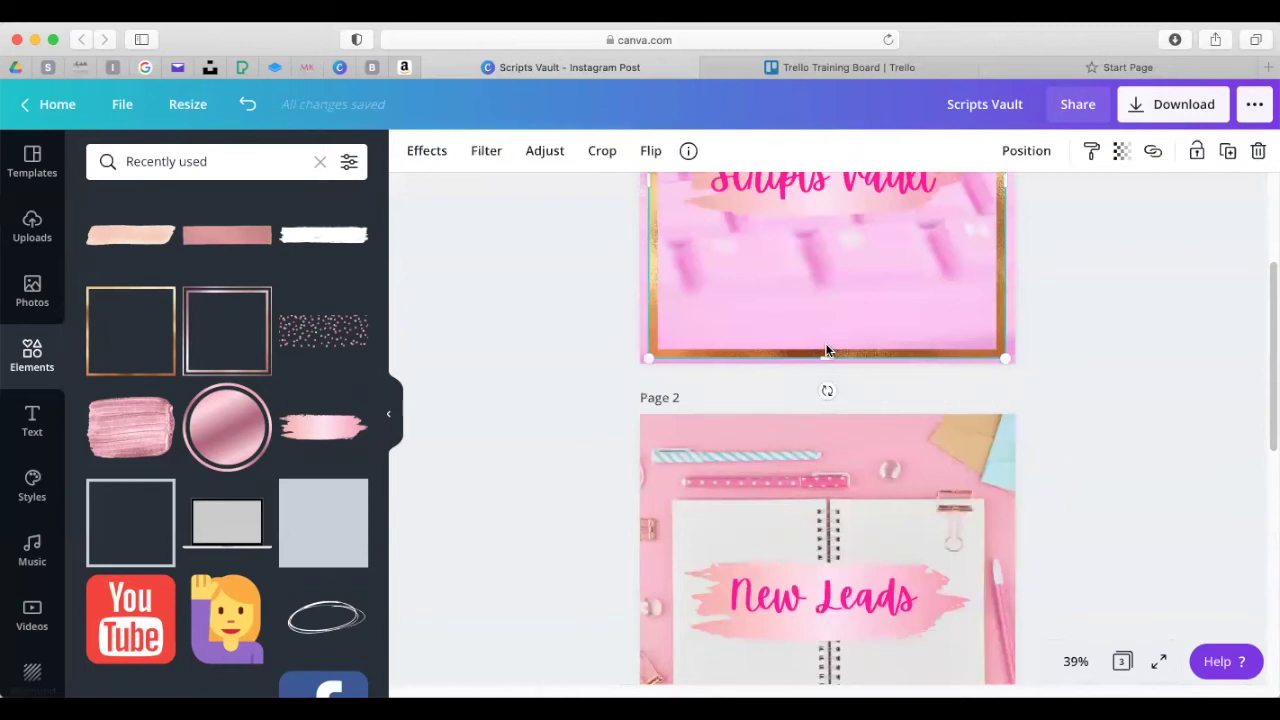
left_click(1228, 150)
left_click_drag(1094, 223, 880, 500)
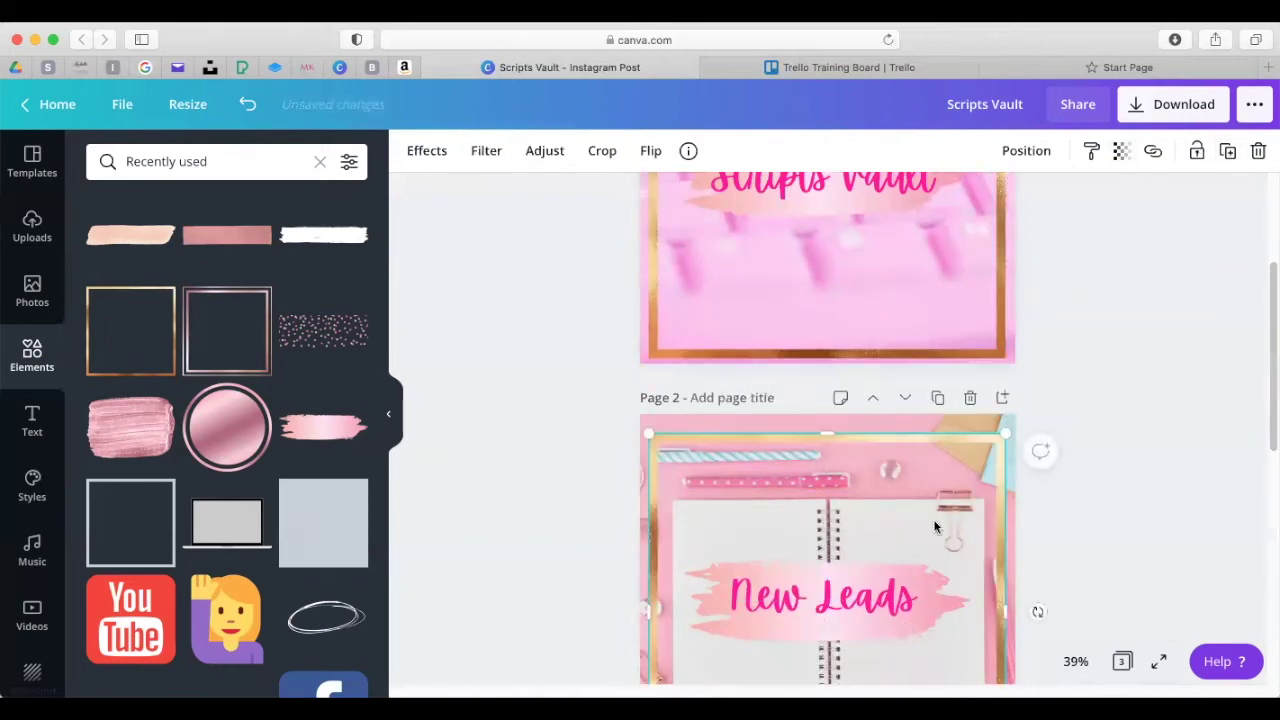
- Add the pink desk photo with the phone, keyboard and coffee cup to page 3 and enlarge it to fill the page
scroll(932, 523, "down", 3)
scroll(928, 470, "down", 2)
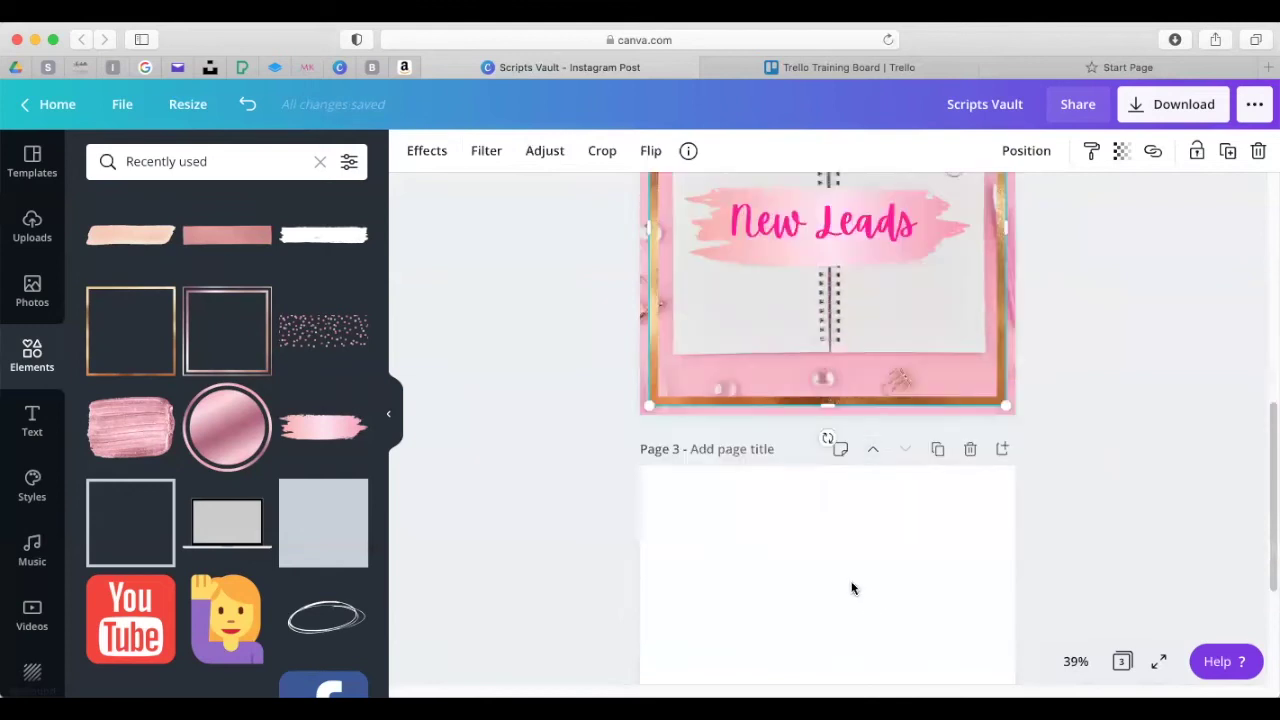
left_click(852, 588)
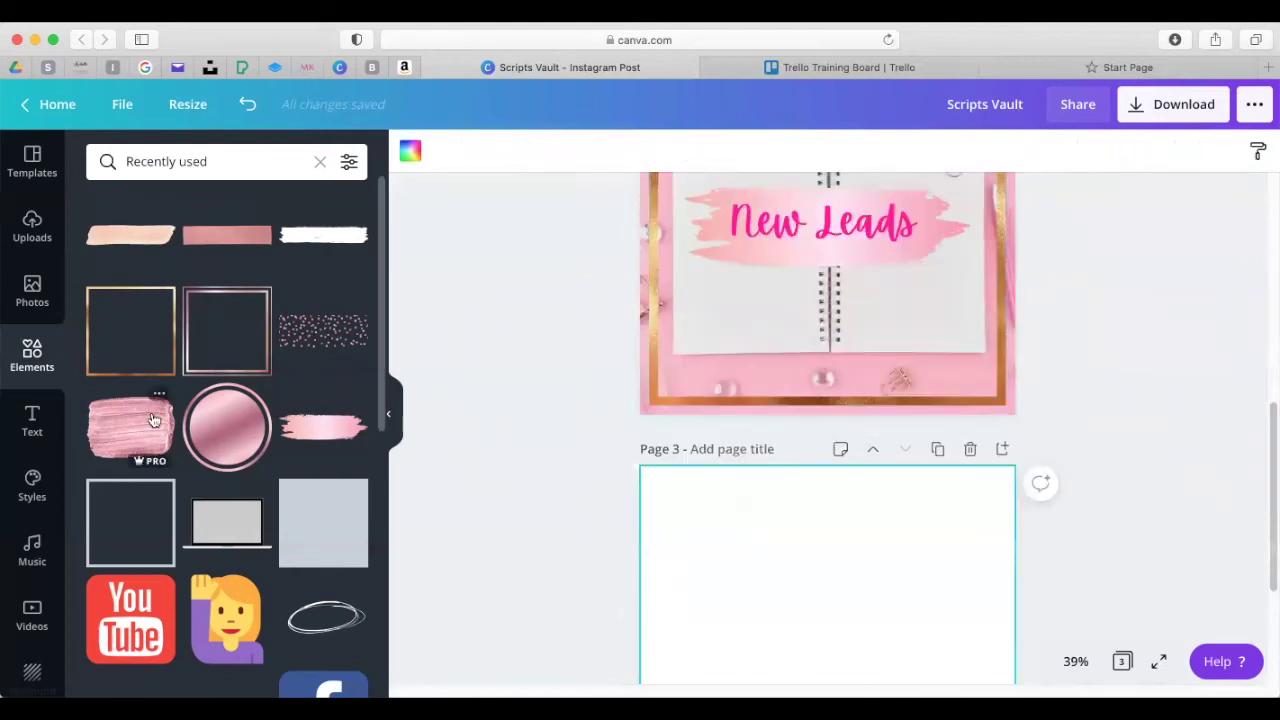
left_click(33, 295)
scroll(196, 311, "up", 1)
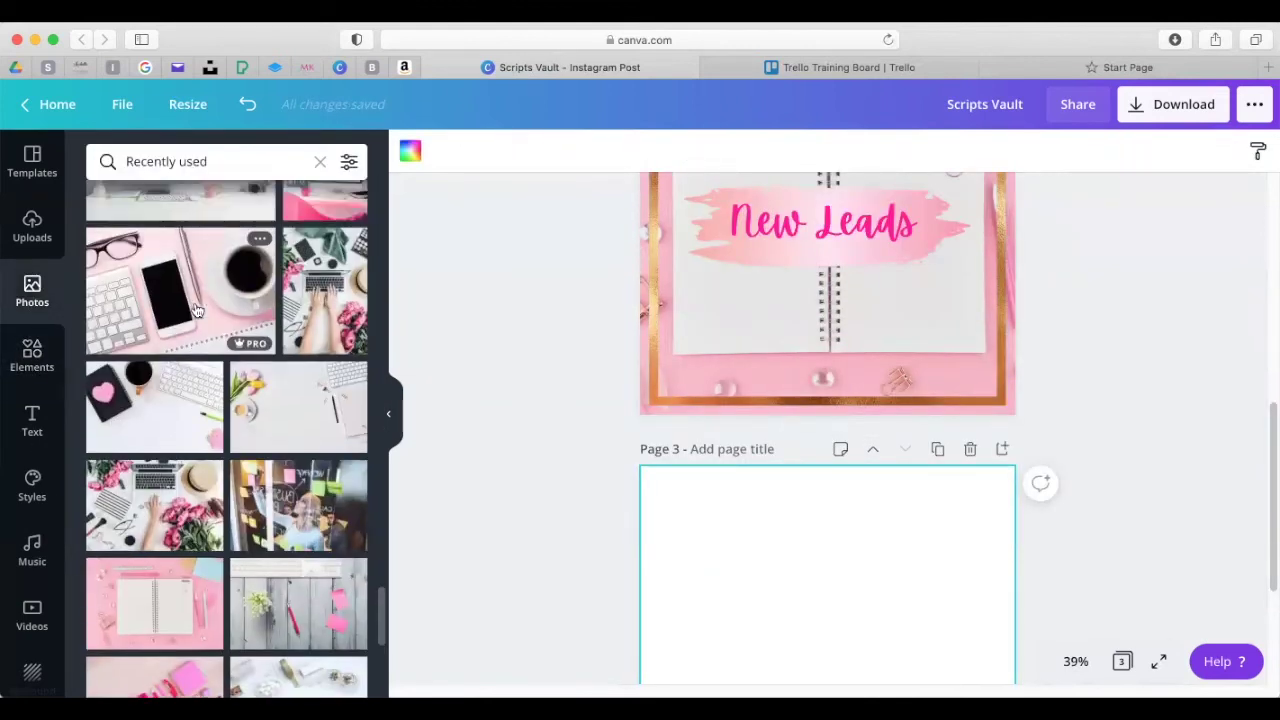
scroll(196, 311, "up", 2)
left_click(180, 400)
scroll(514, 406, "down", 3)
left_click_drag(840, 395, 803, 308)
left_click_drag(937, 420, 991, 490)
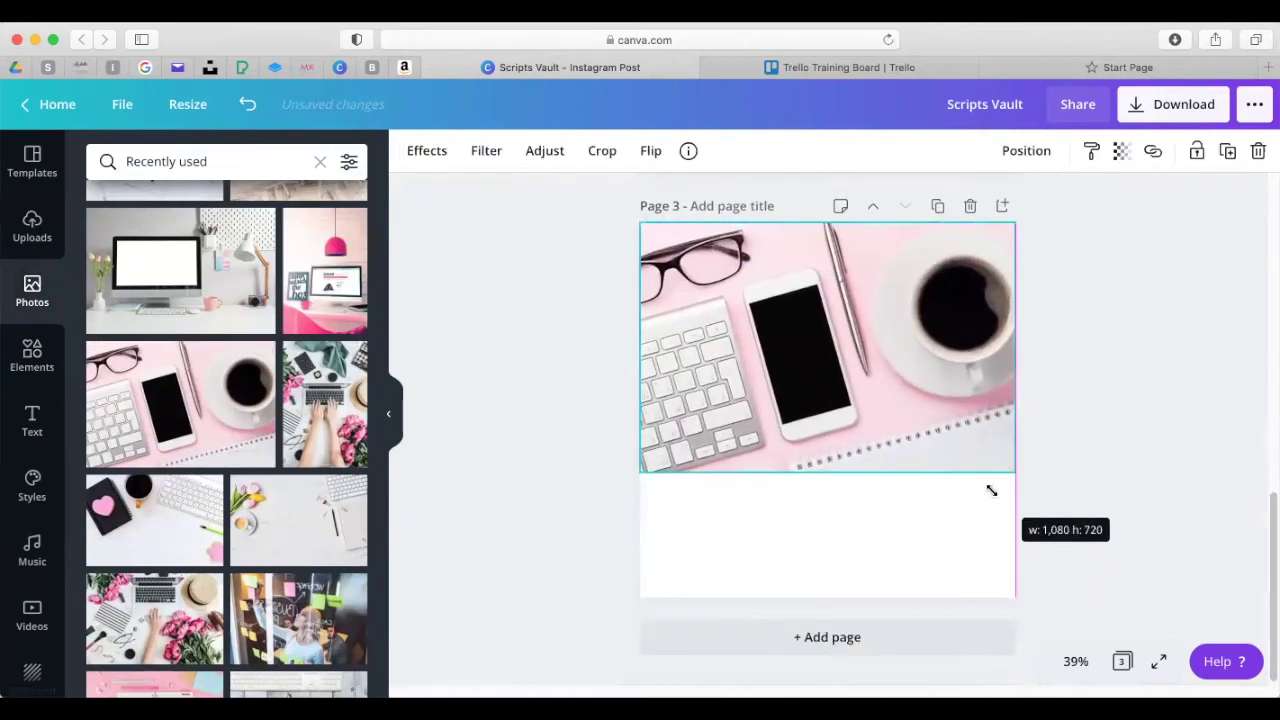
left_click_drag(827, 472, 823, 597)
left_click(818, 68)
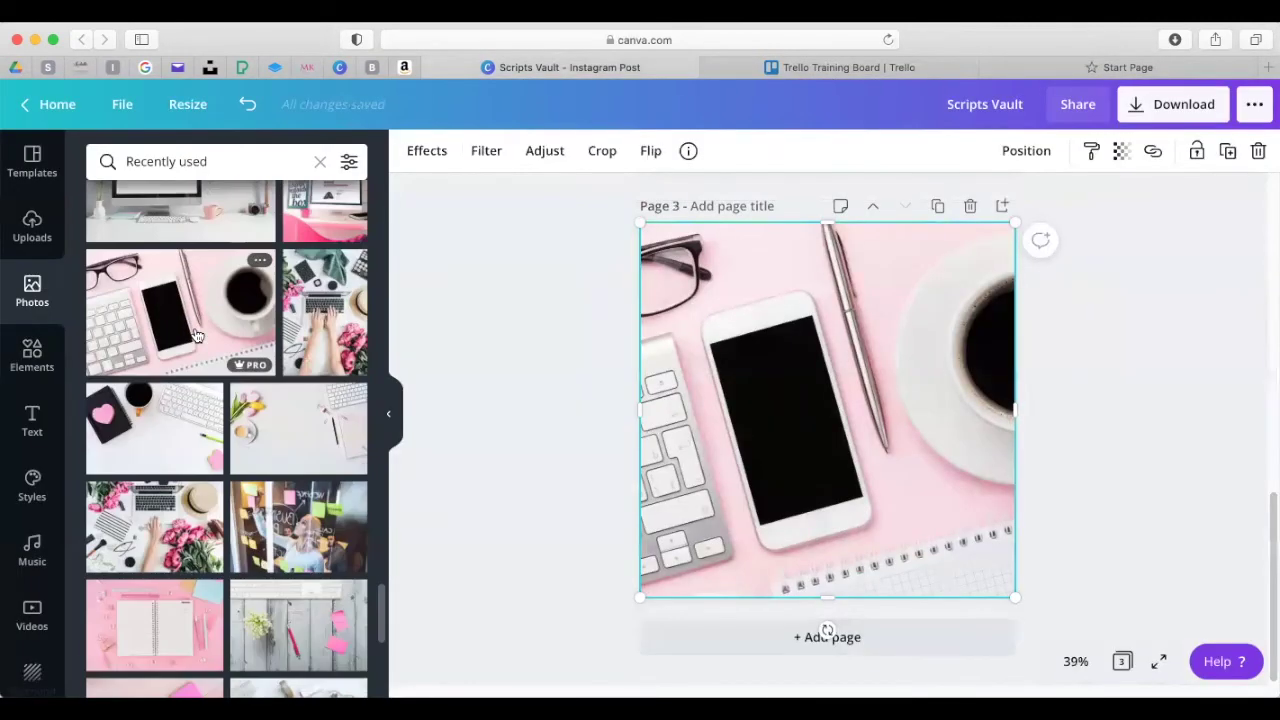
- Add the pink brush stroke from the recently used elements to page 3, centred across the phone
left_click(32, 355)
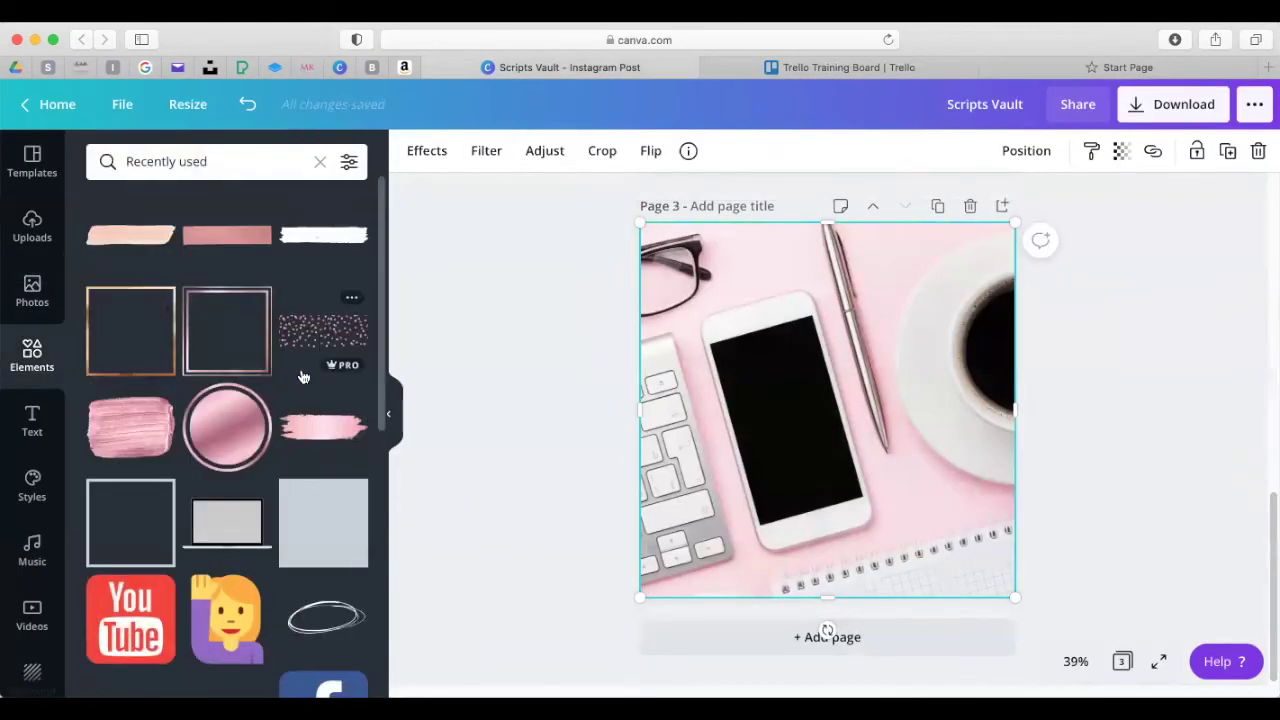
left_click(323, 427)
left_click_drag(823, 423, 829, 423)
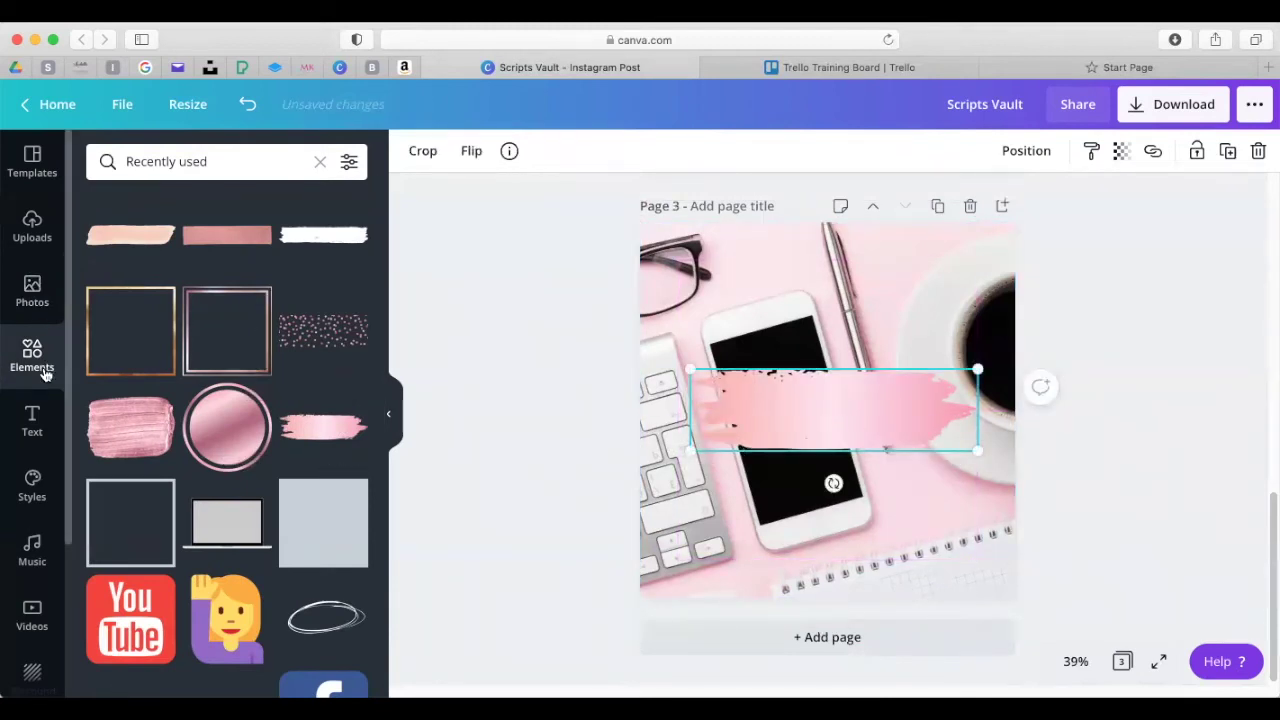
- Send the gold frame on page 2 backward one layer so the "New Leads" heading can be selected
scroll(700, 270, "up", 5)
double_click(810, 262)
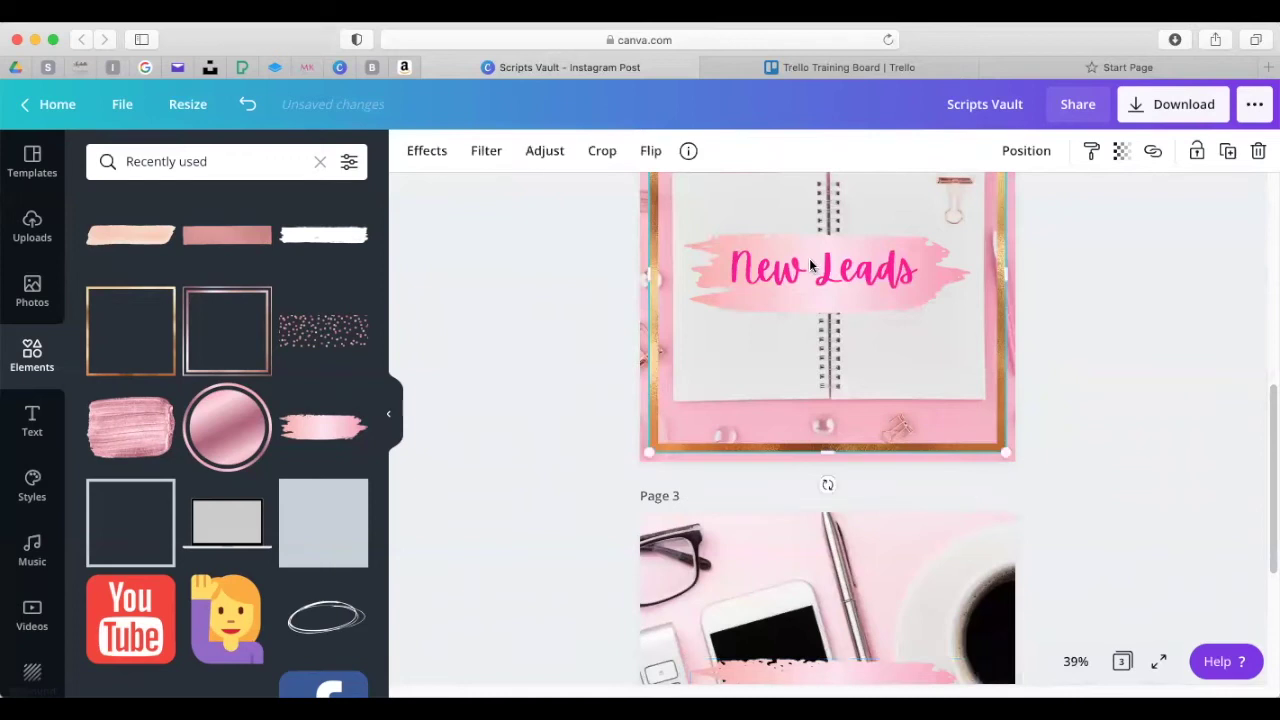
left_click(1035, 318)
scroll(960, 310, "up", 4)
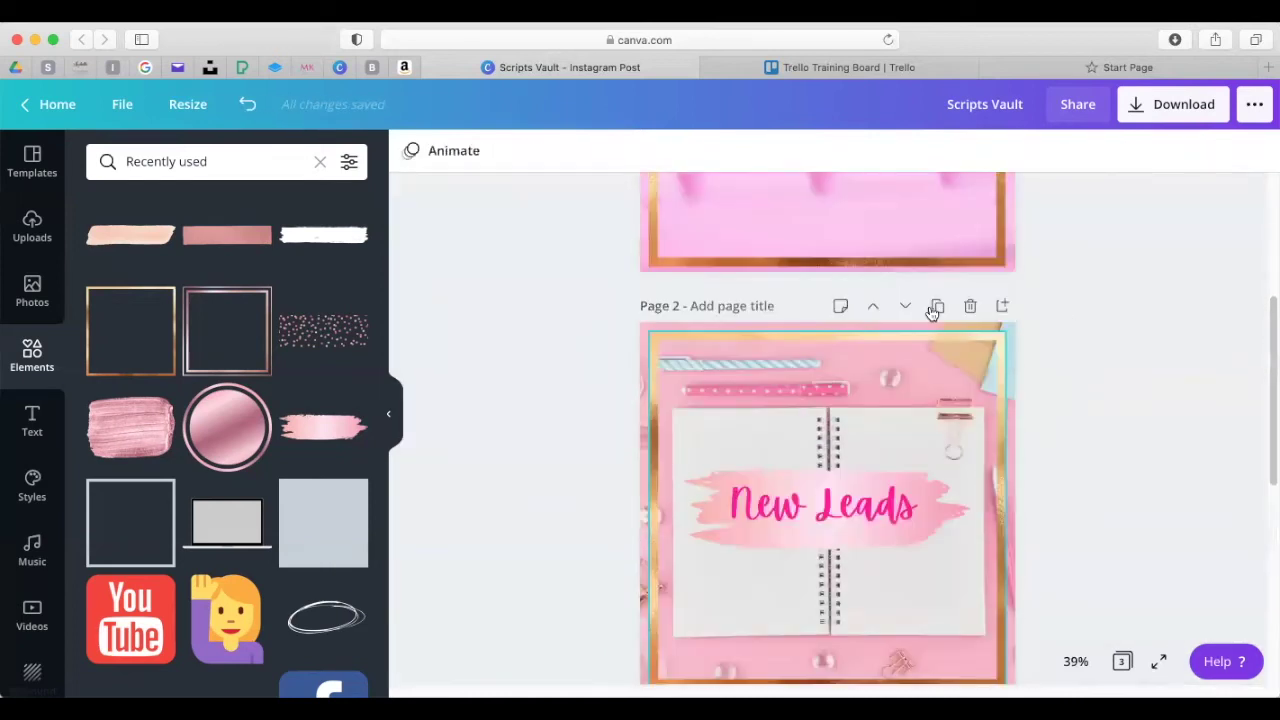
left_click(836, 532)
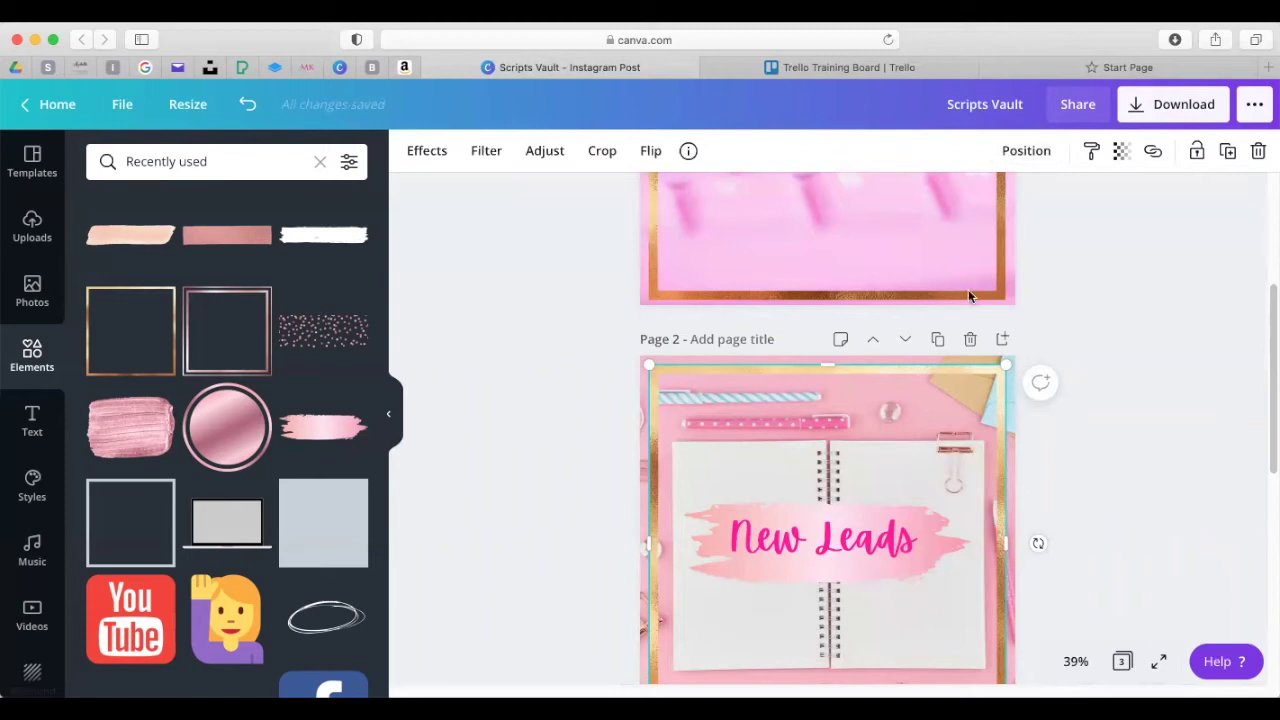
left_click(1022, 155)
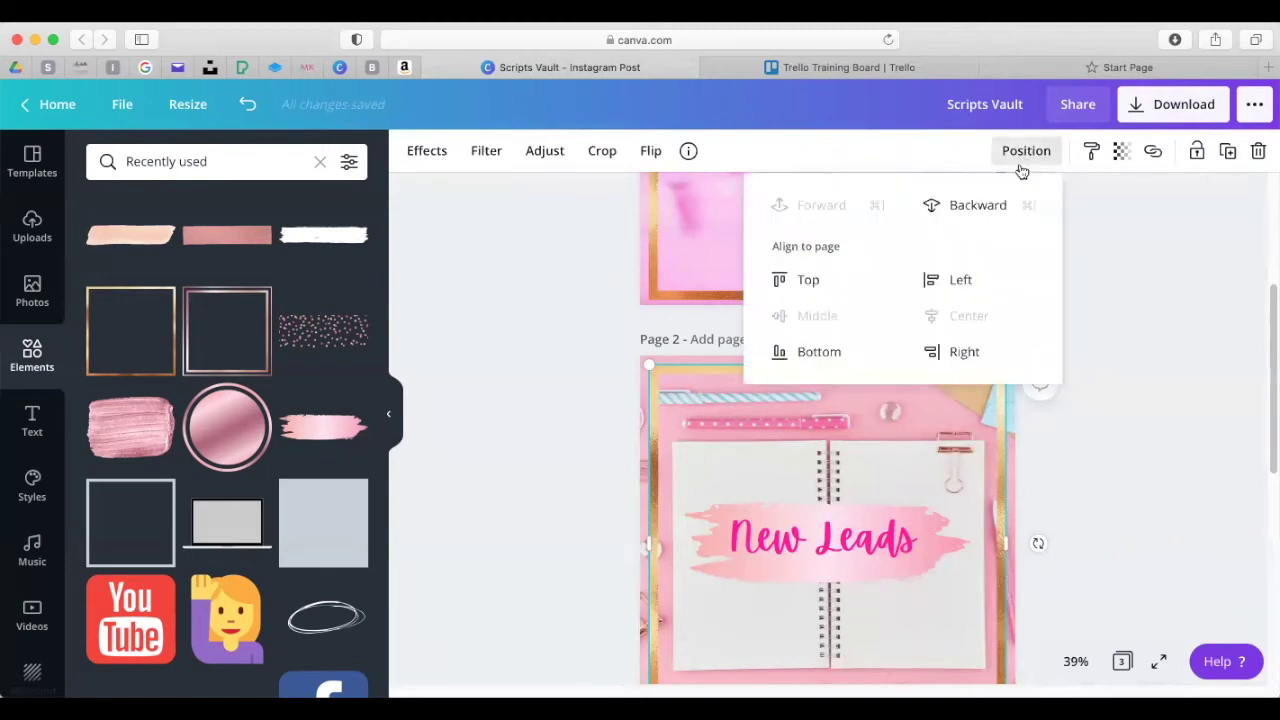
left_click(970, 208)
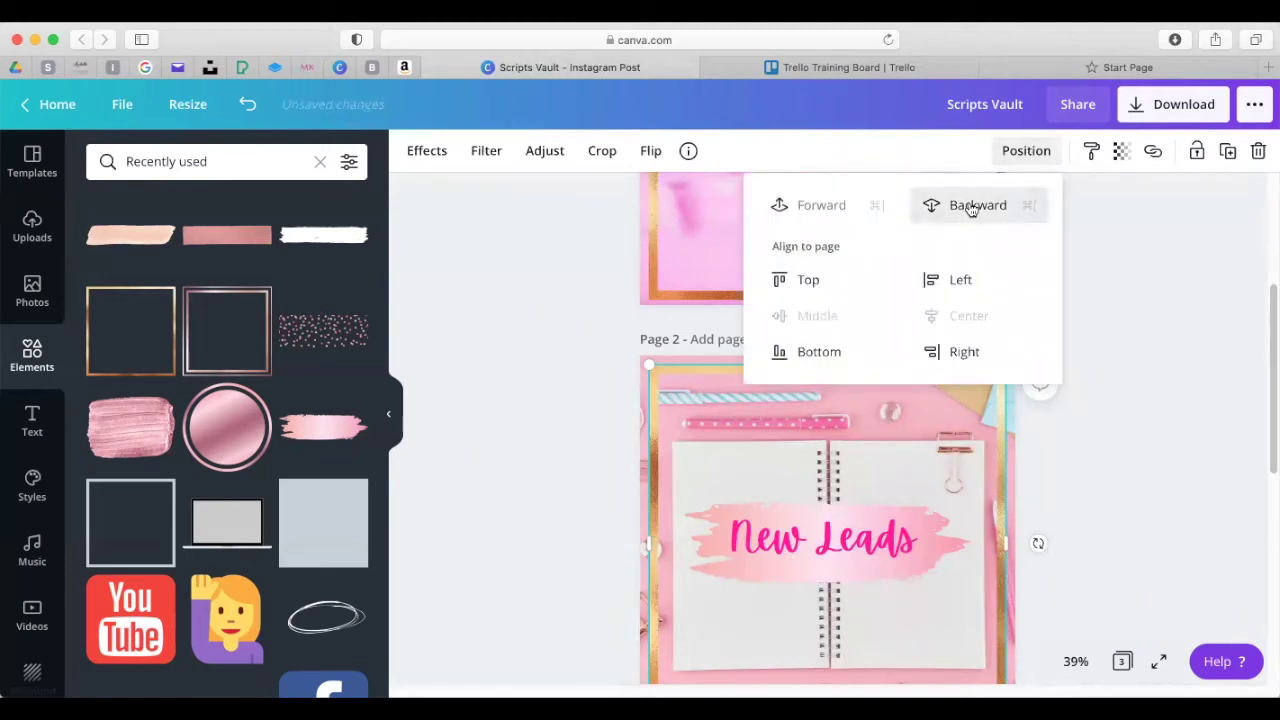
- Duplicate the "New Leads" heading on page 2 and move the copy onto page 3's brush stroke
left_click(818, 516)
scroll(816, 508, "down", 3)
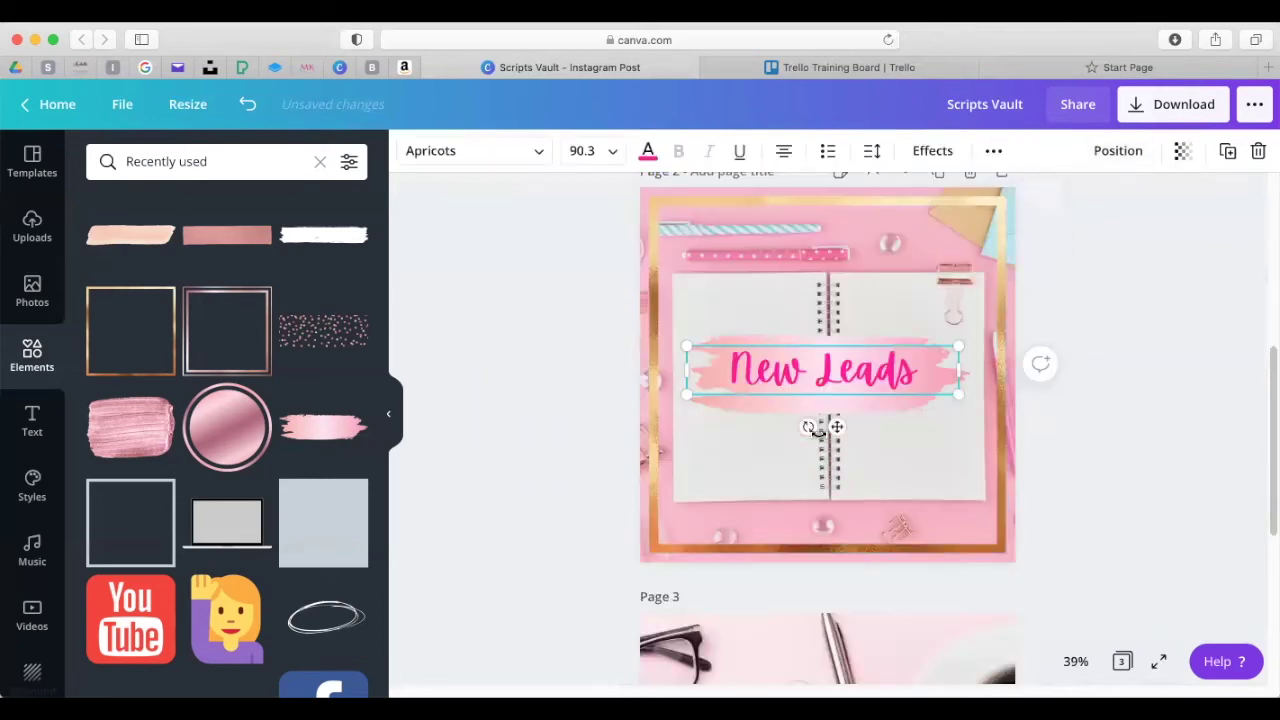
scroll(822, 427, "down", 2)
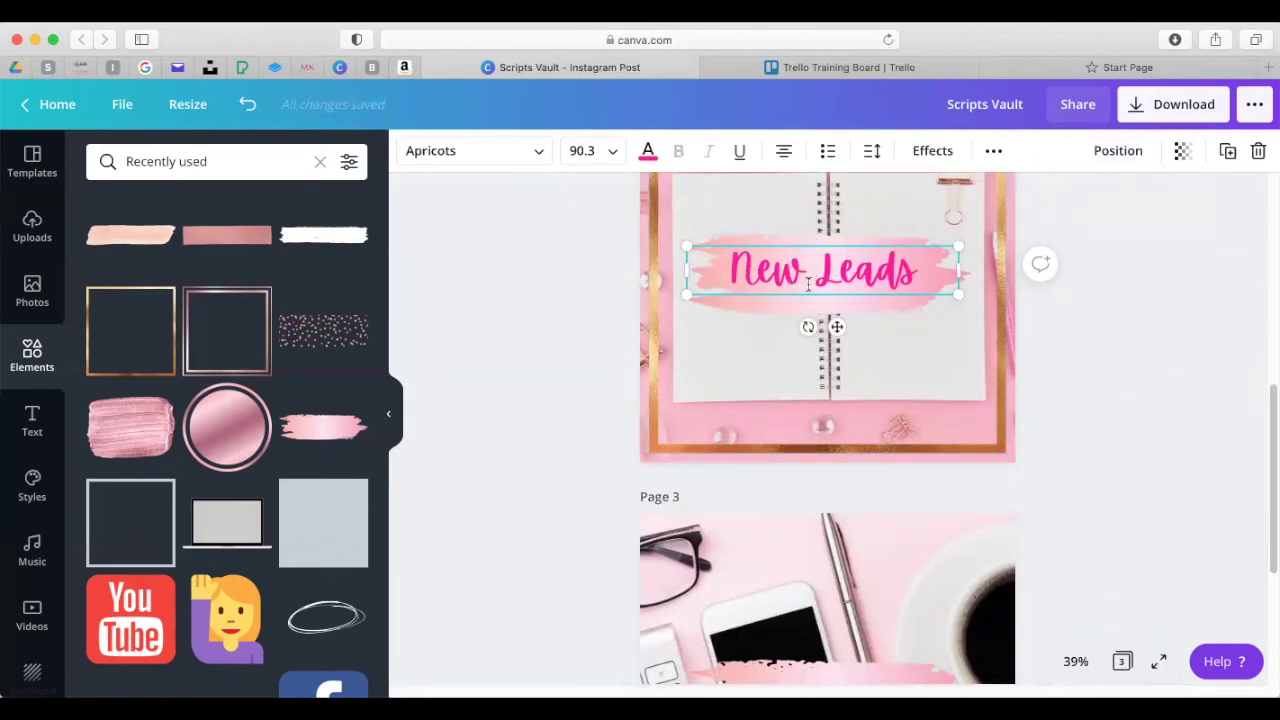
left_click(1228, 150)
scroll(968, 269, "down", 2)
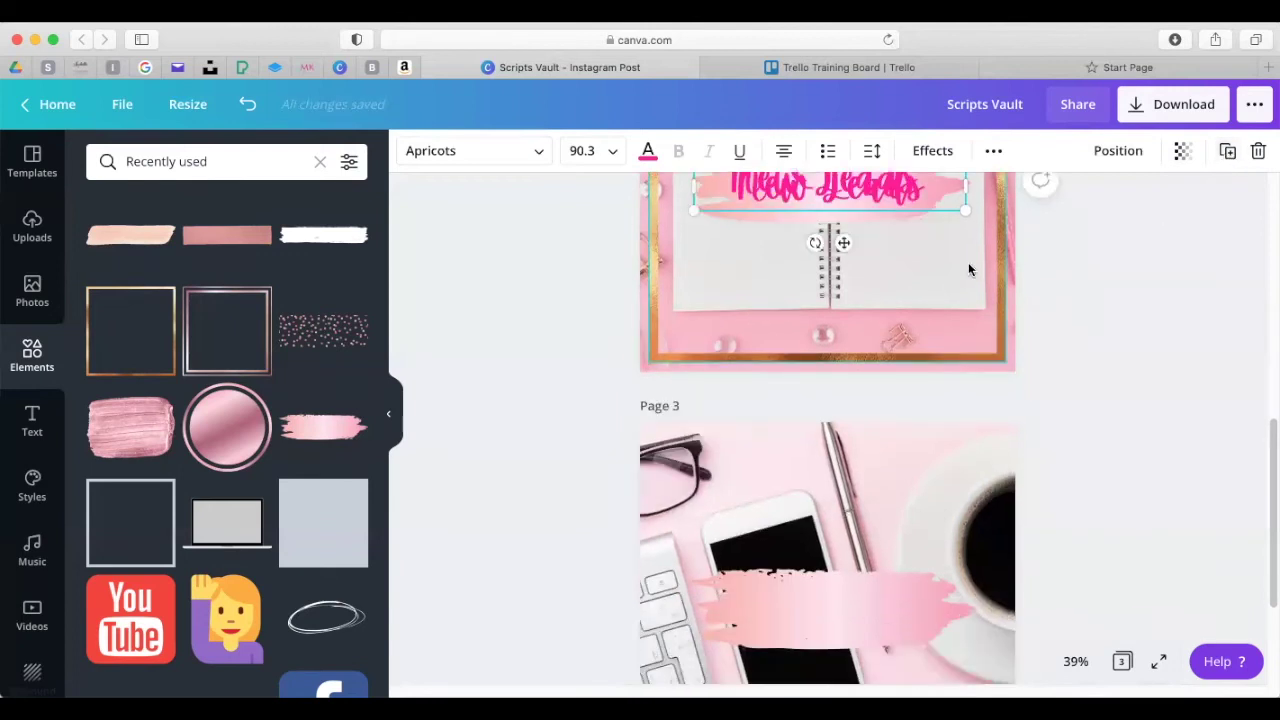
mouse_move(844, 243)
left_mouse_down()
mouse_move(837, 660)
mouse_move(850, 638)
left_mouse_up()
scroll(850, 638, "down", 3)
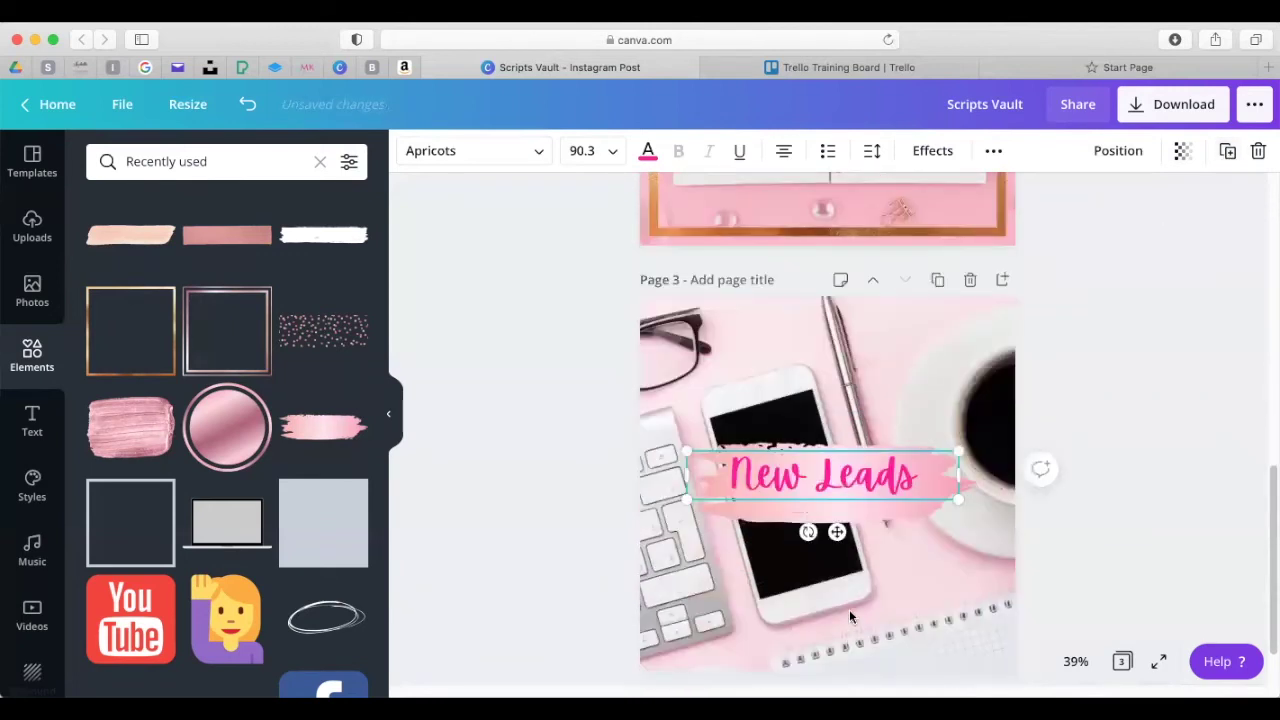
- Change the heading on page 3 to "Hot Leads"
left_click(802, 471)
key("BackSpace")
type("Hot")
scroll(883, 510, "down", 1)
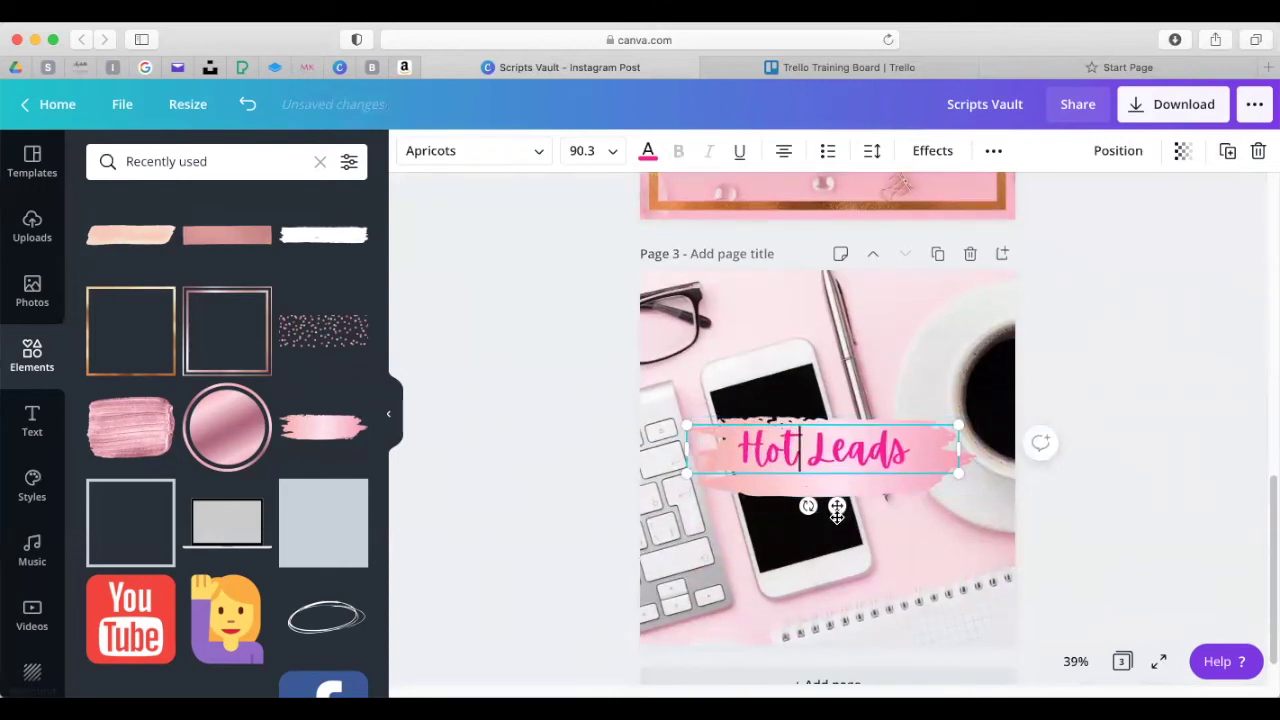
left_click(950, 572)
- Add a fourth page and fill it with the white desk photo showing a laptop, pink flowers and paper clips
scroll(900, 585, "down", 2)
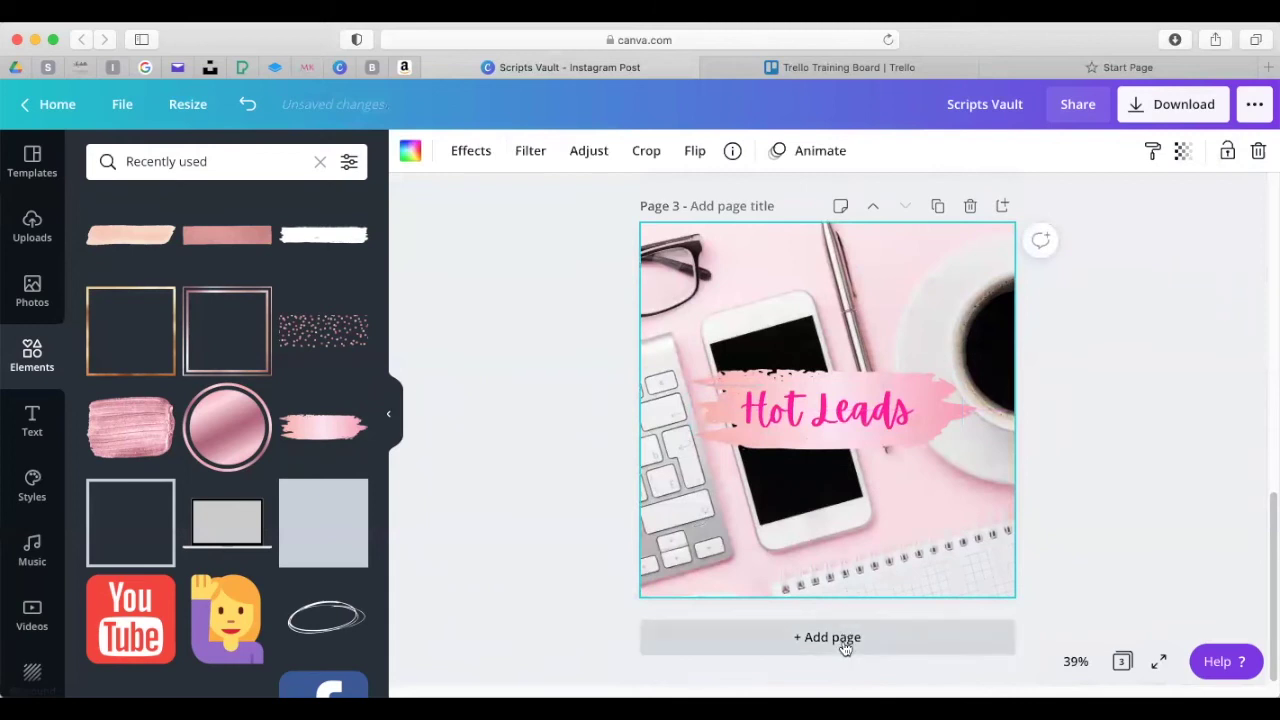
left_click(845, 648)
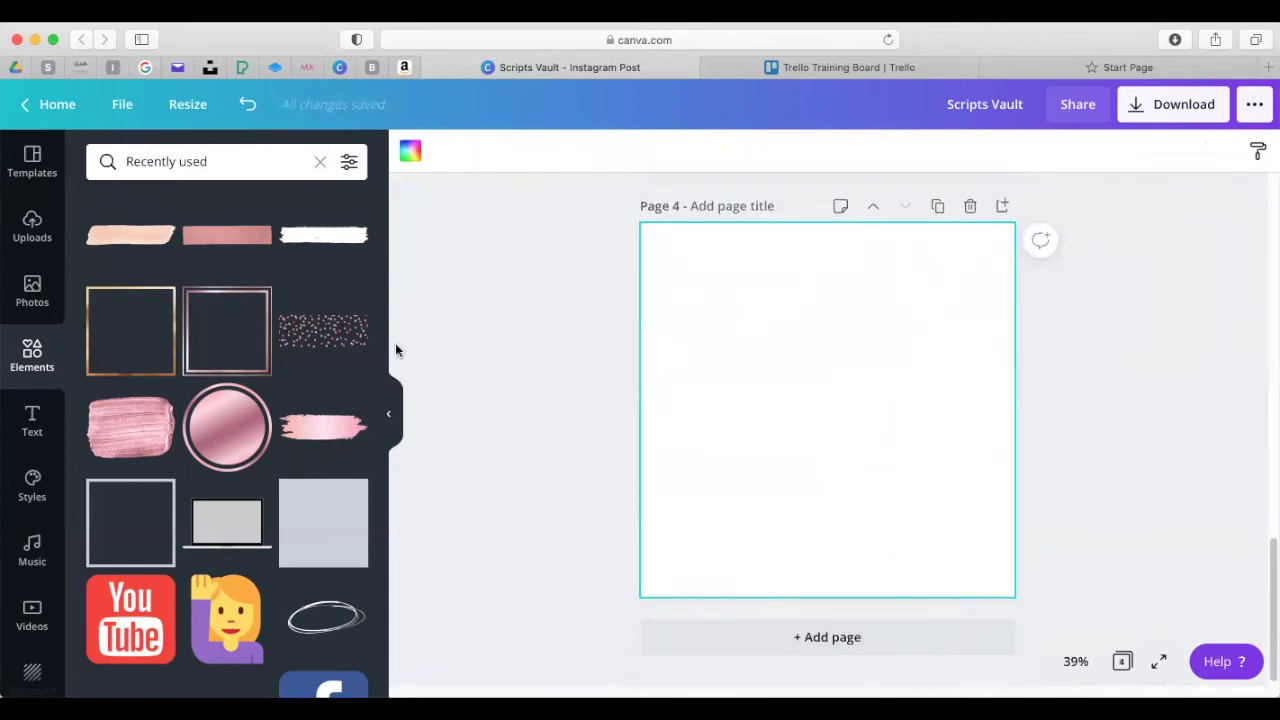
left_click(32, 290)
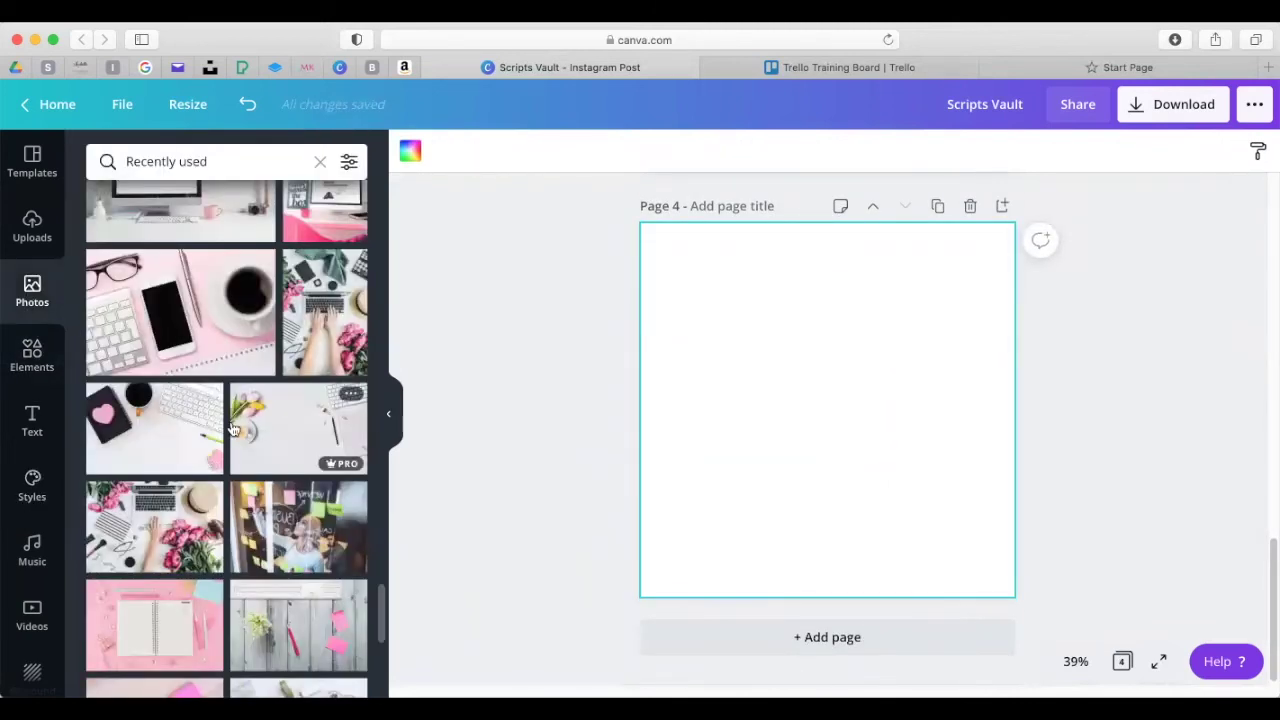
scroll(230, 428, "up", 5)
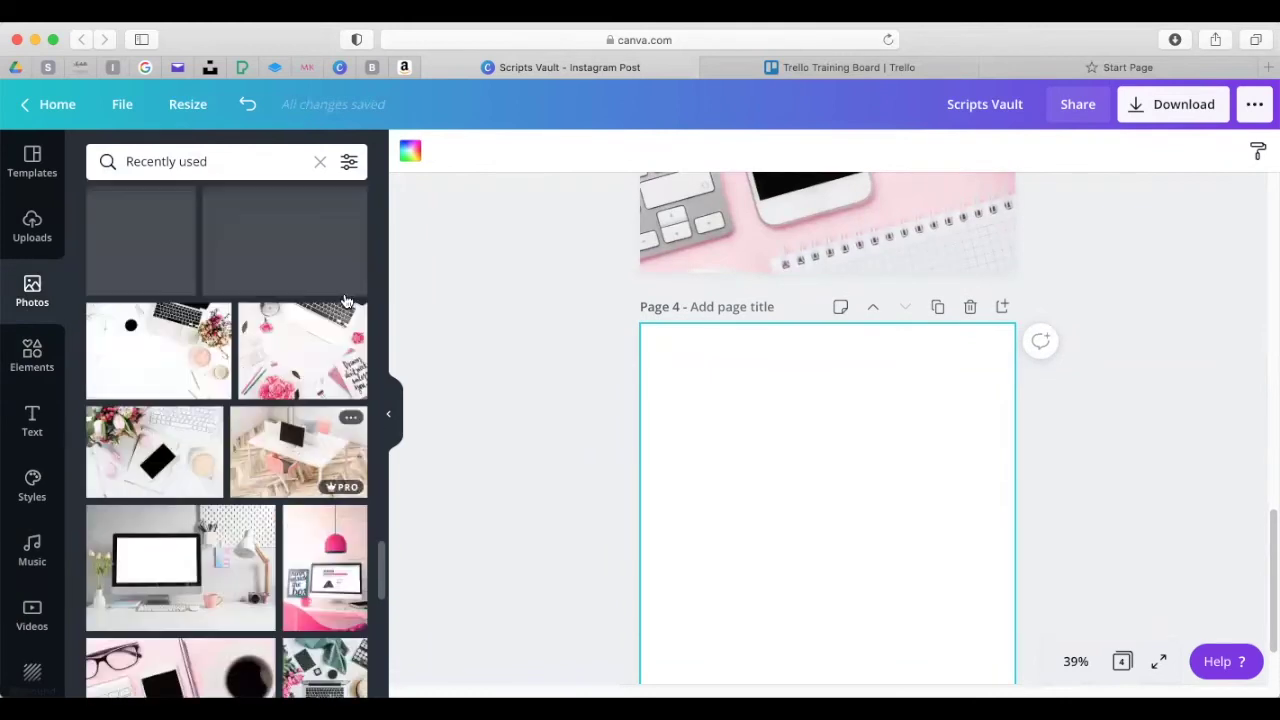
left_click(345, 308)
left_click_drag(790, 476, 756, 404)
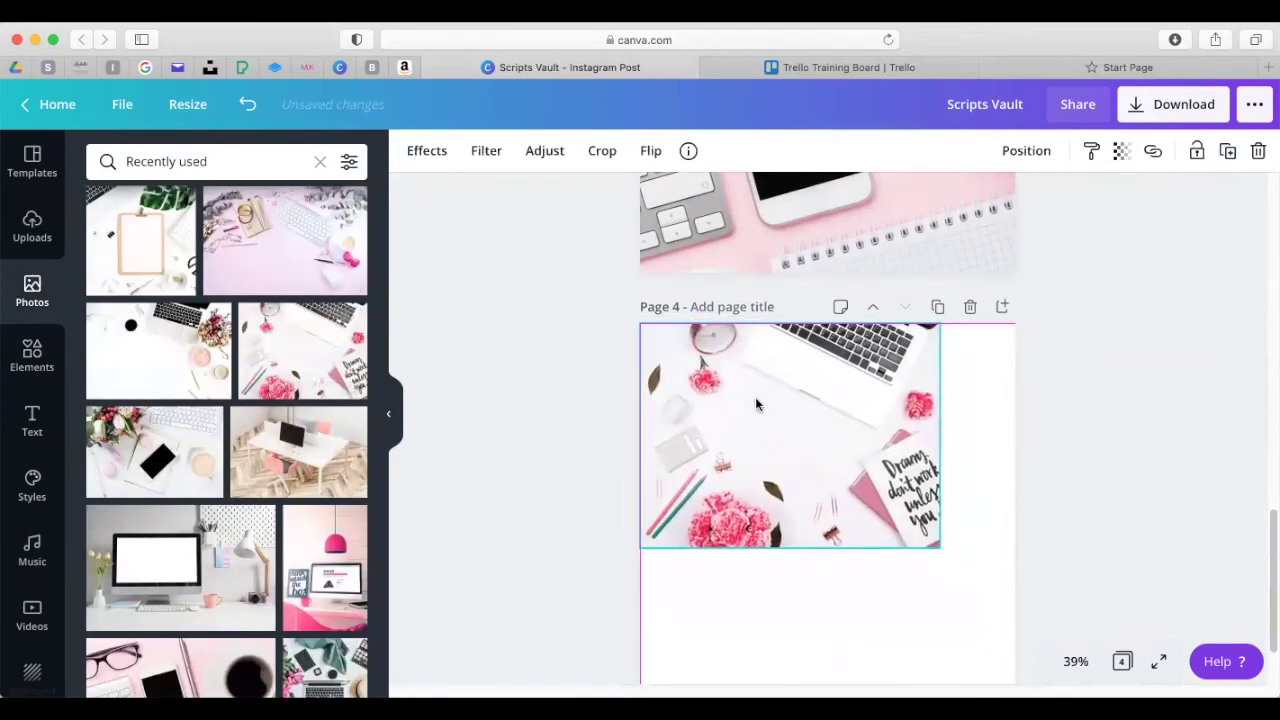
scroll(900, 480, "down", 2)
left_click_drag(940, 448, 997, 597)
left_click_drag(827, 509, 826, 632)
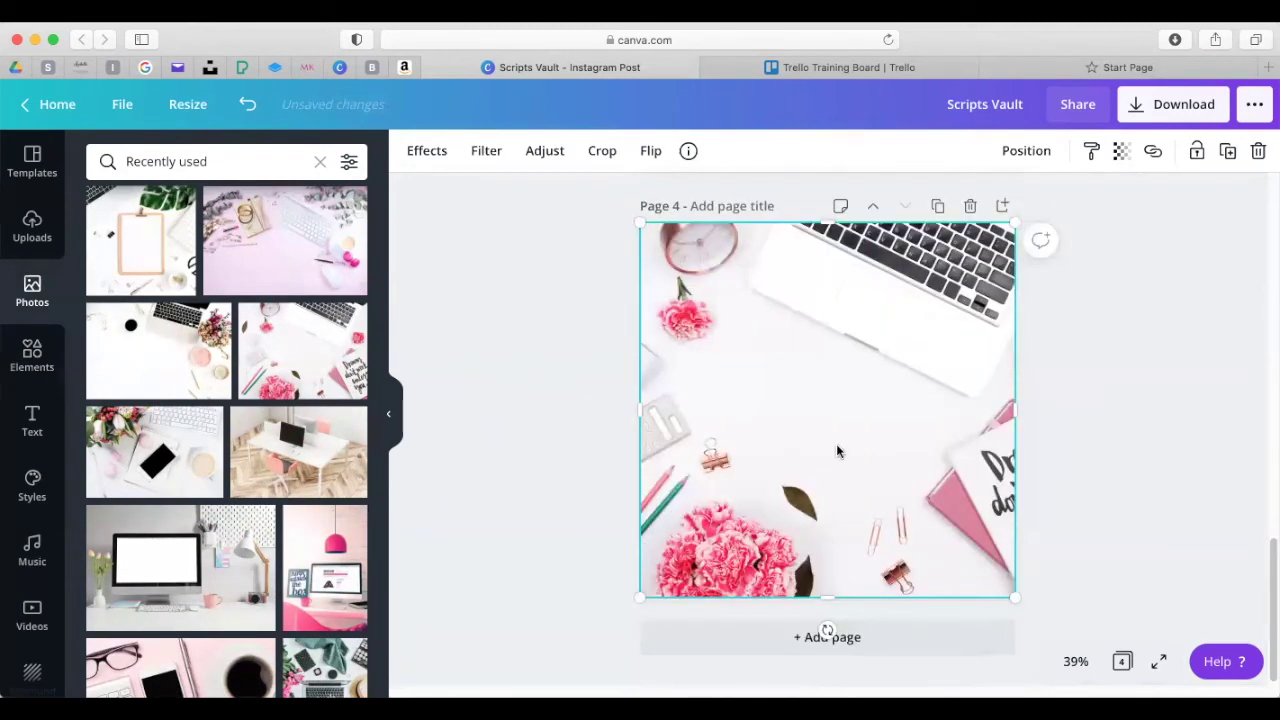
- Switch to the Trello Training Board to check the list names, and return to the Canva design
left_click(855, 66)
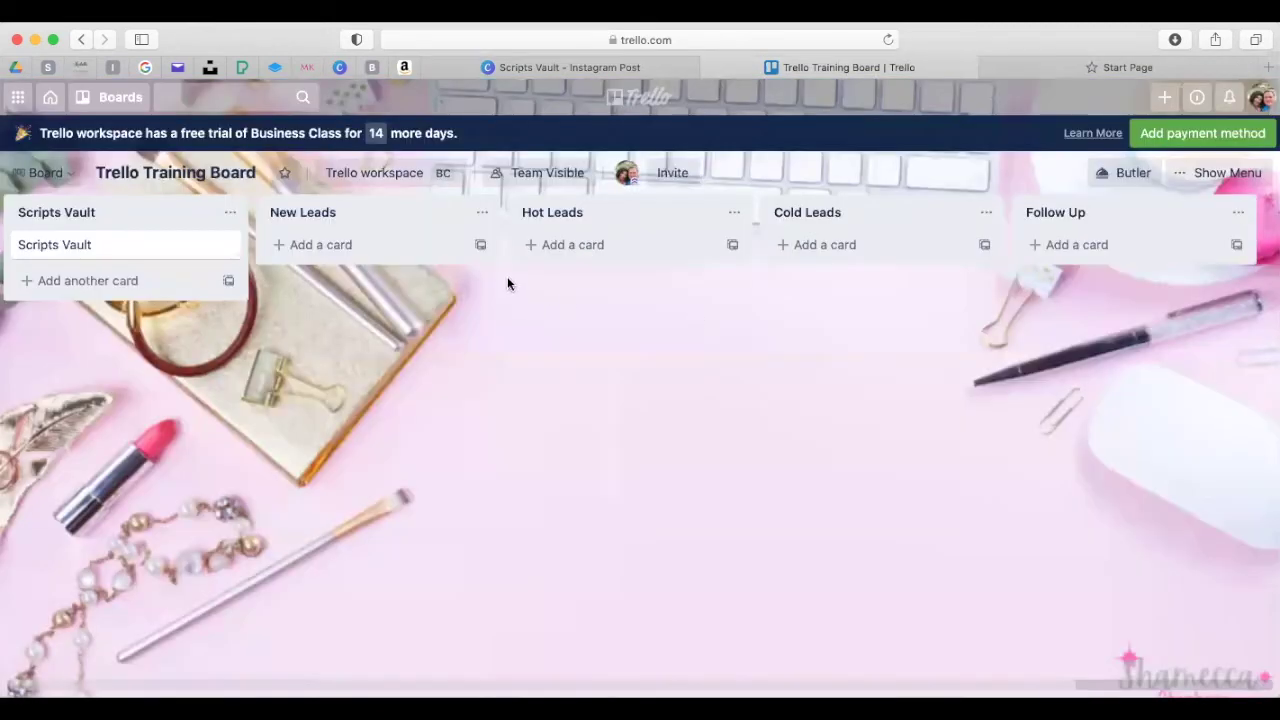
left_click(621, 66)
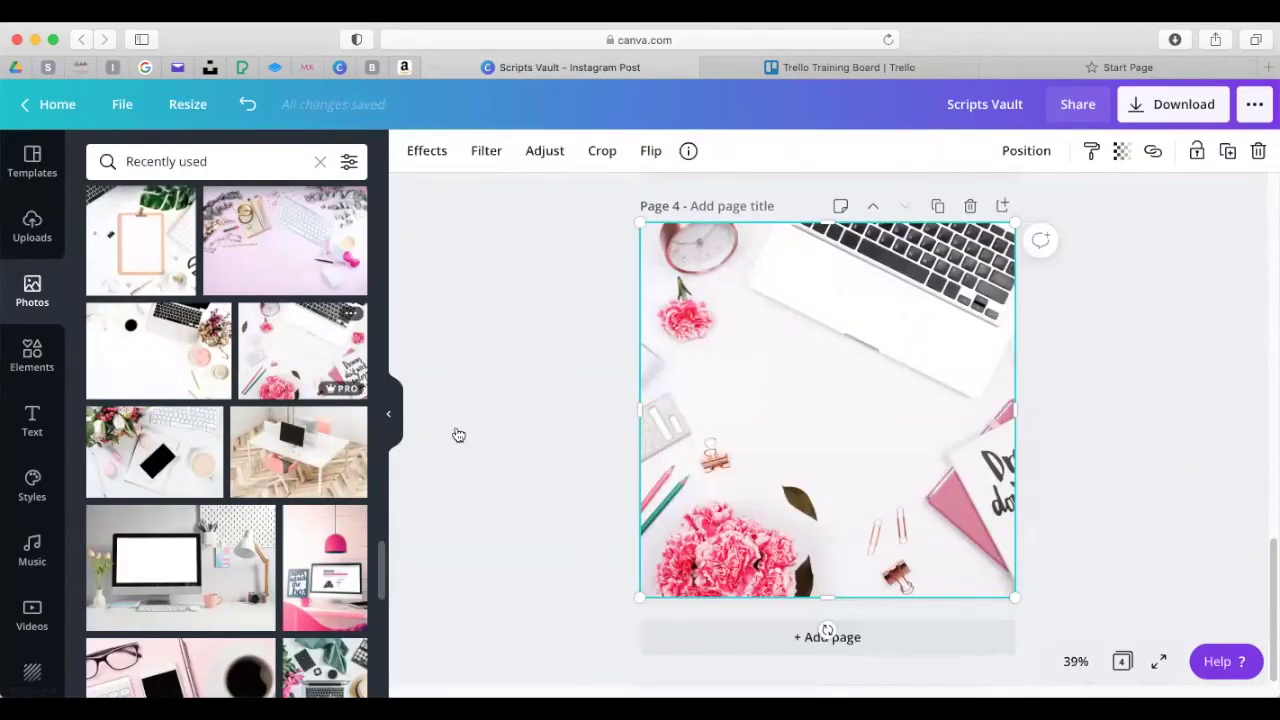
- Add the pink brush stroke to page 4 and place a copy of page 3's "Hot Leads" heading on it
scroll(600, 450, "up", 5)
left_click(32, 355)
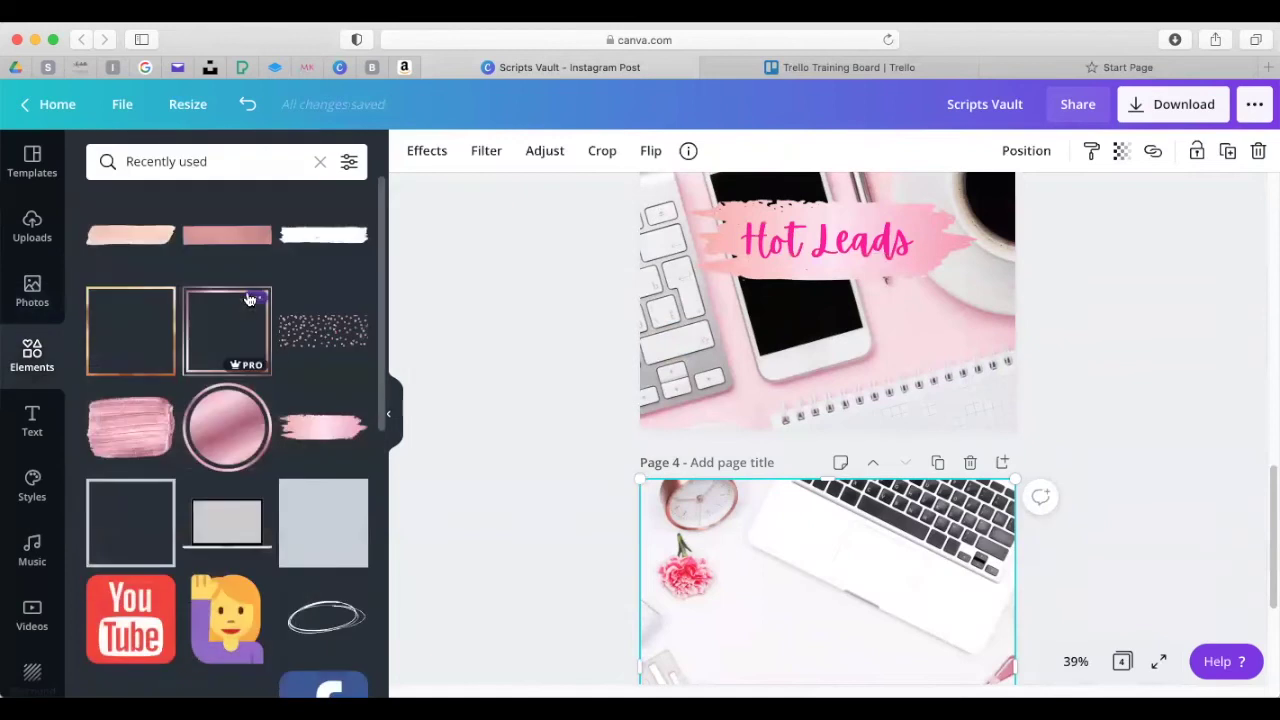
left_click(323, 427)
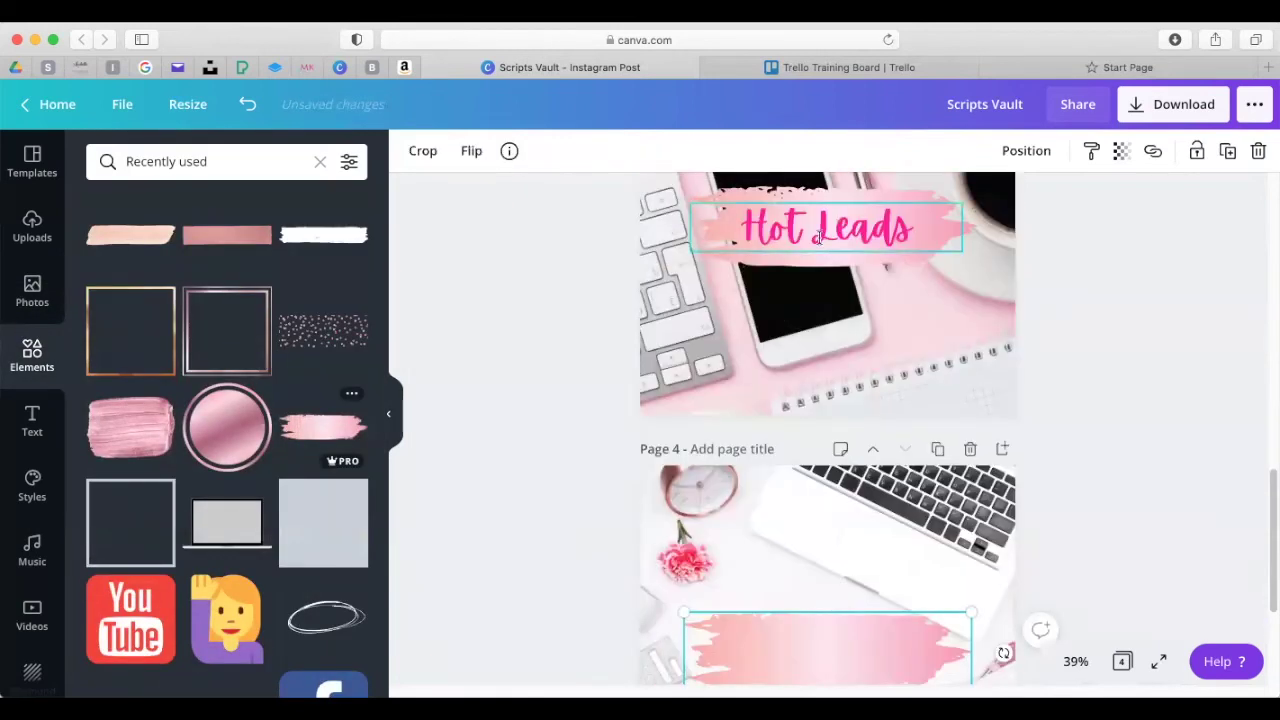
left_click(806, 239)
left_click(1228, 151)
left_click_drag(847, 289, 835, 700)
- Change the heading on page 4 to "Cold Leads"
left_click(797, 648)
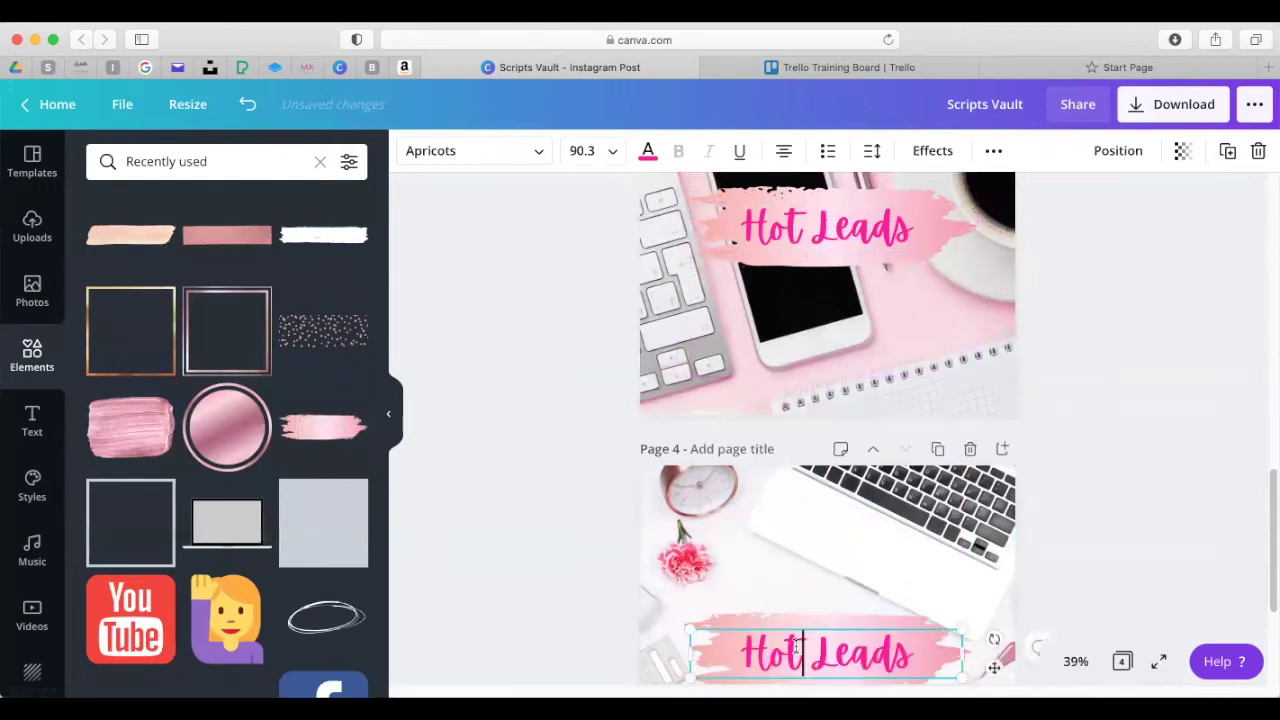
key("BackSpace")
key("BackSpace")
key("BackSpace")
type("Cold")
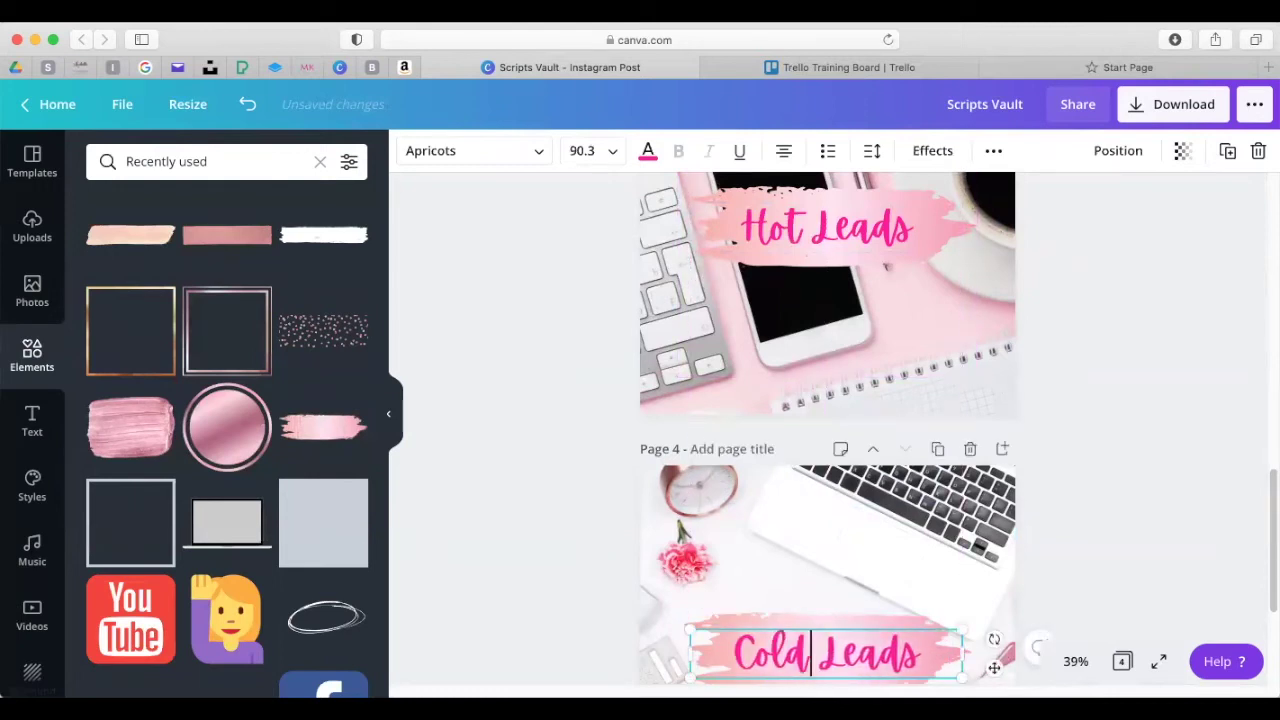
- Add a fifth page, check the last list name on the Trello Training Board, and return to the Canva design
scroll(799, 634, "down", 5)
left_click(858, 637)
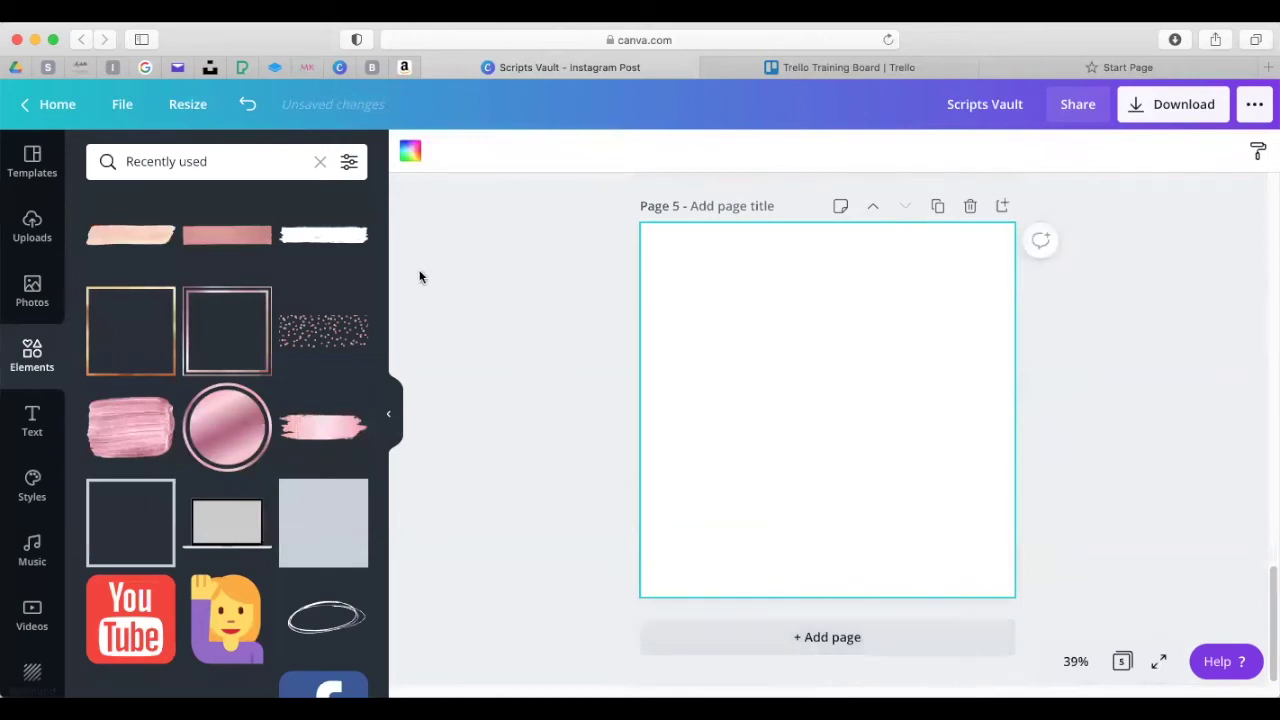
left_click(781, 67)
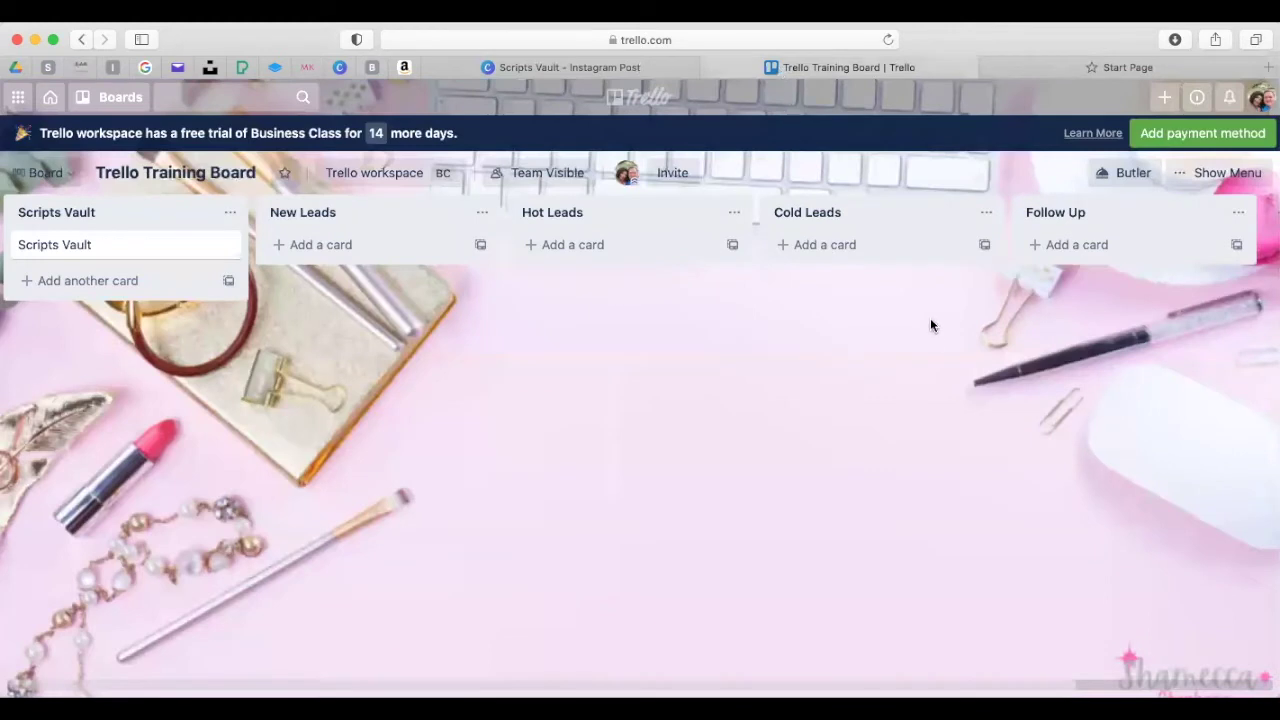
left_click(600, 67)
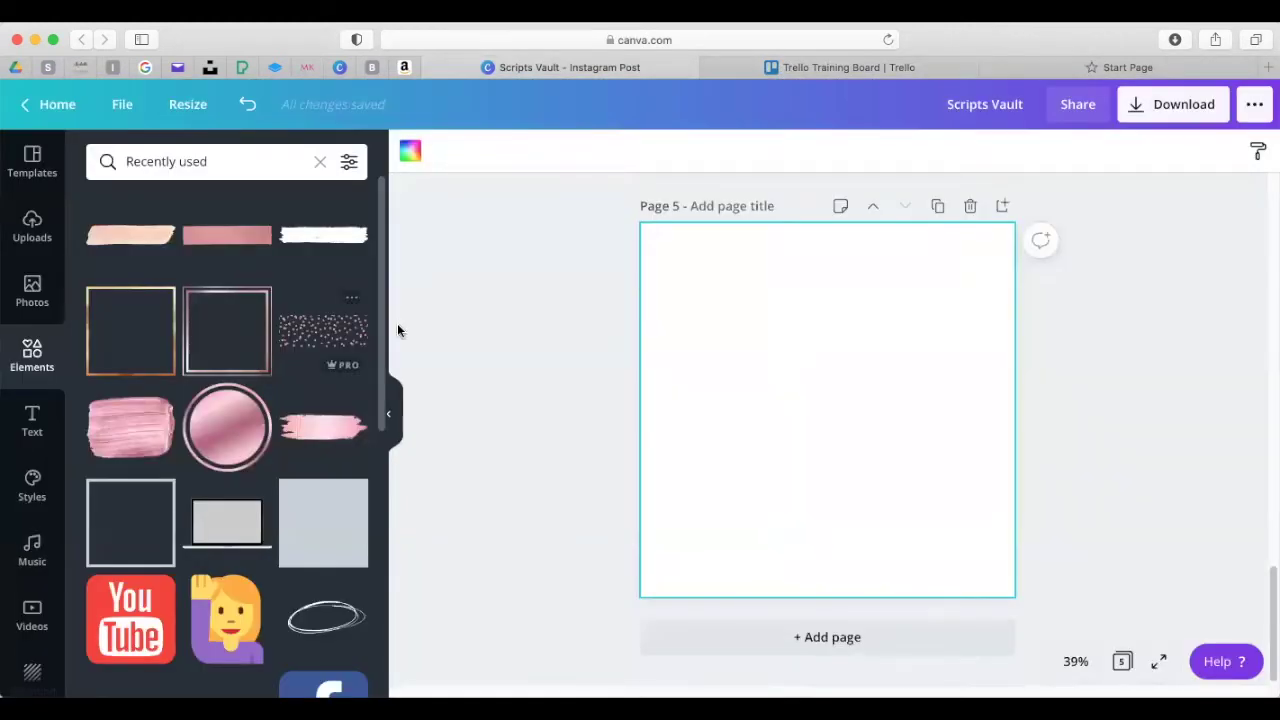
- Fill page 5 with the pink desk photo showing a phone on a gold notebook with binder clips
left_click(32, 420)
left_click(32, 290)
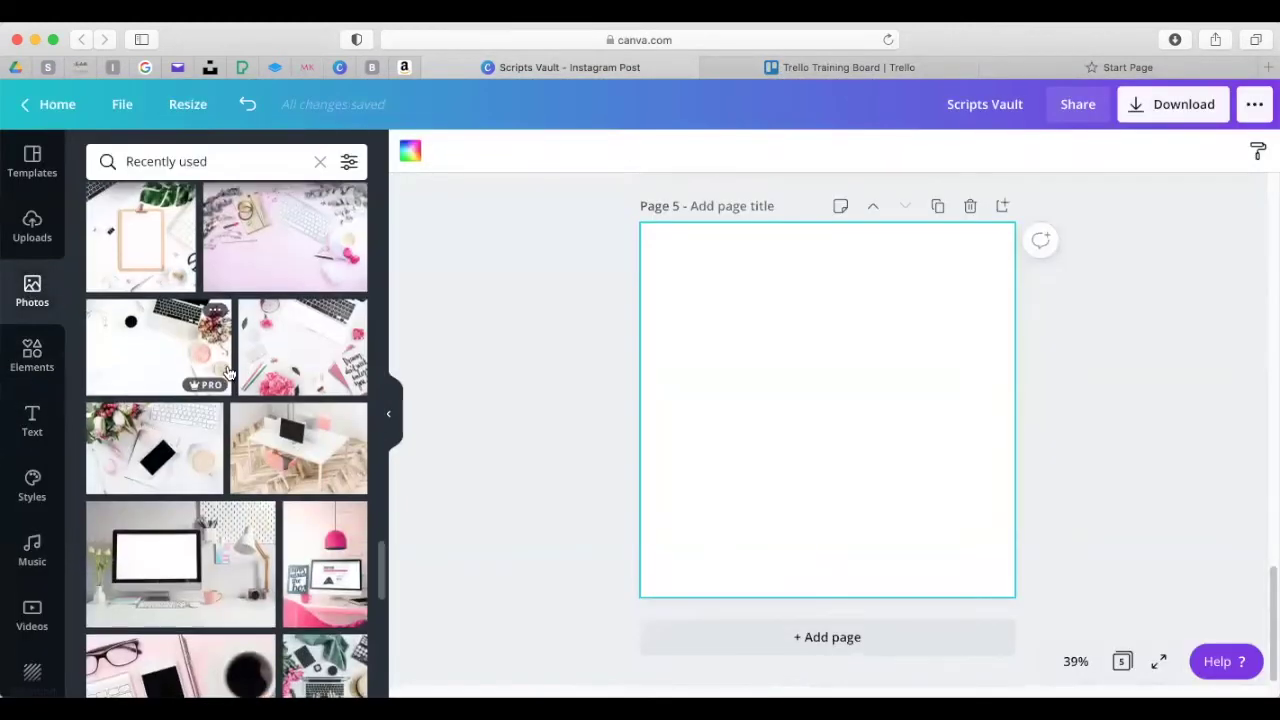
scroll(228, 372, "up", 5)
left_click(282, 341)
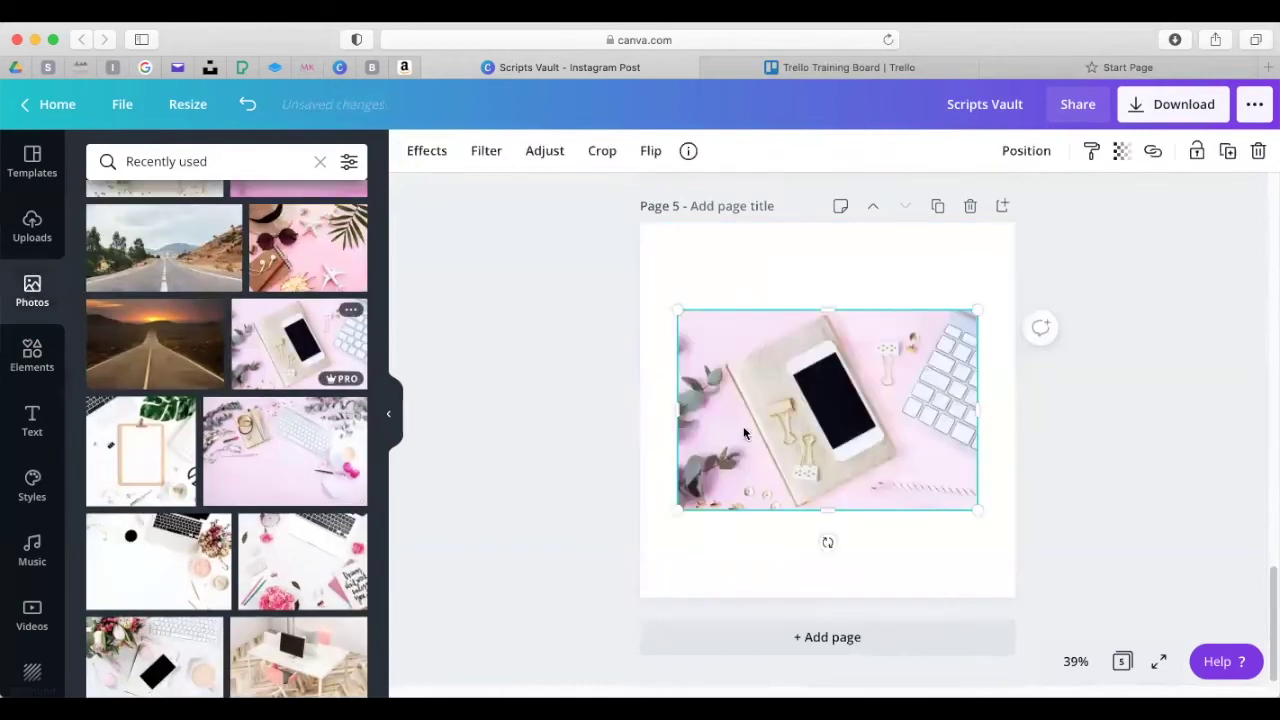
left_click_drag(743, 432, 705, 350)
left_click_drag(938, 430, 1015, 472)
left_click_drag(835, 471, 834, 597)
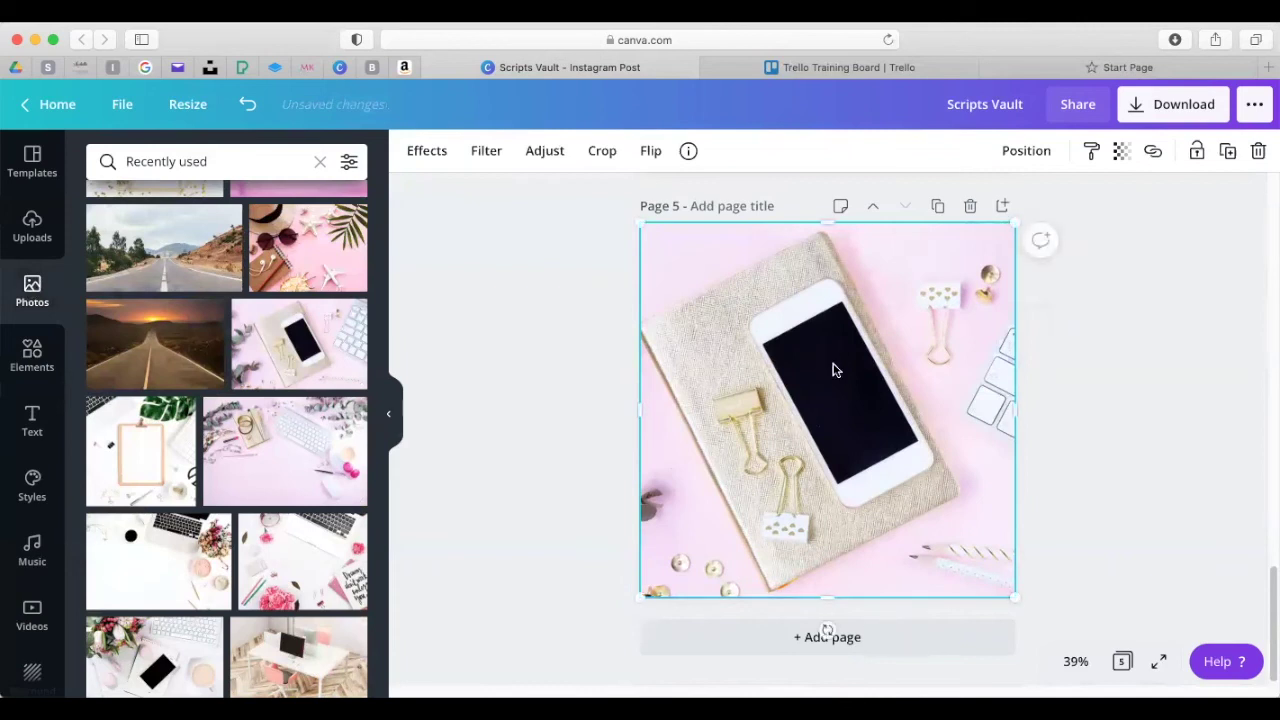
key("Escape")
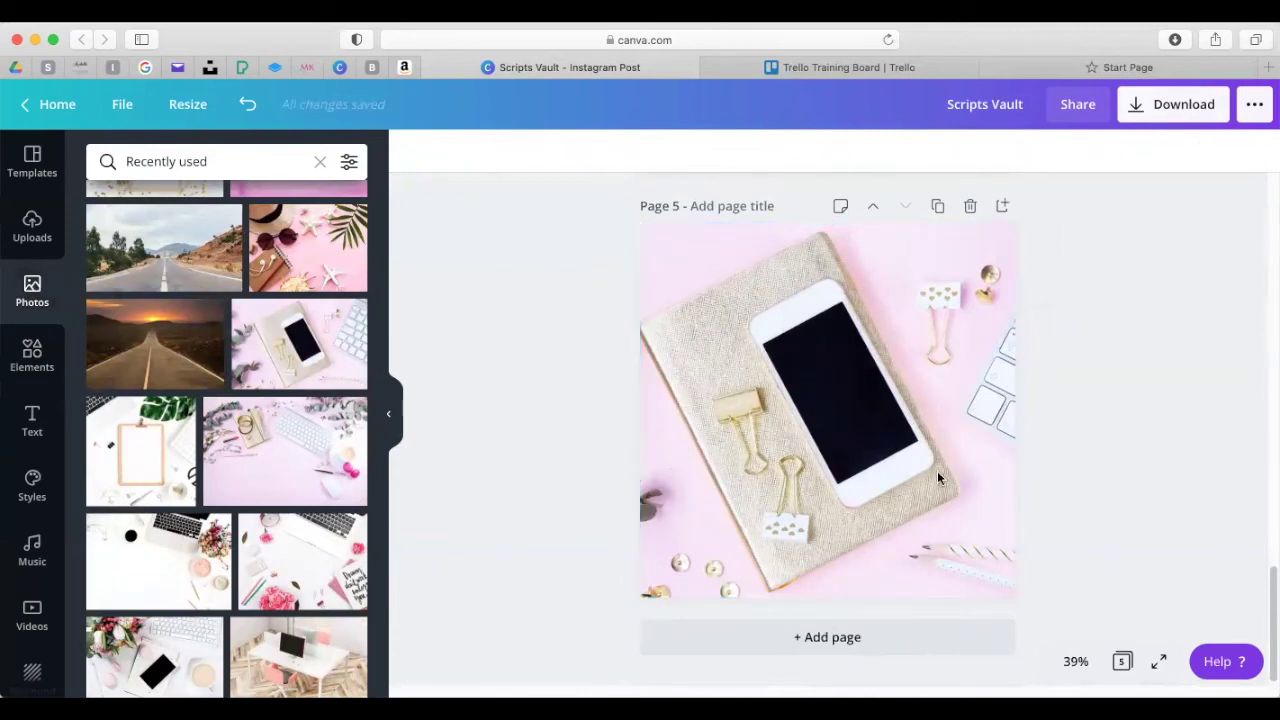
- Add the pink brush stroke to page 5 and center a copy of page 4's "Cold Leads" heading on it
left_click(32, 356)
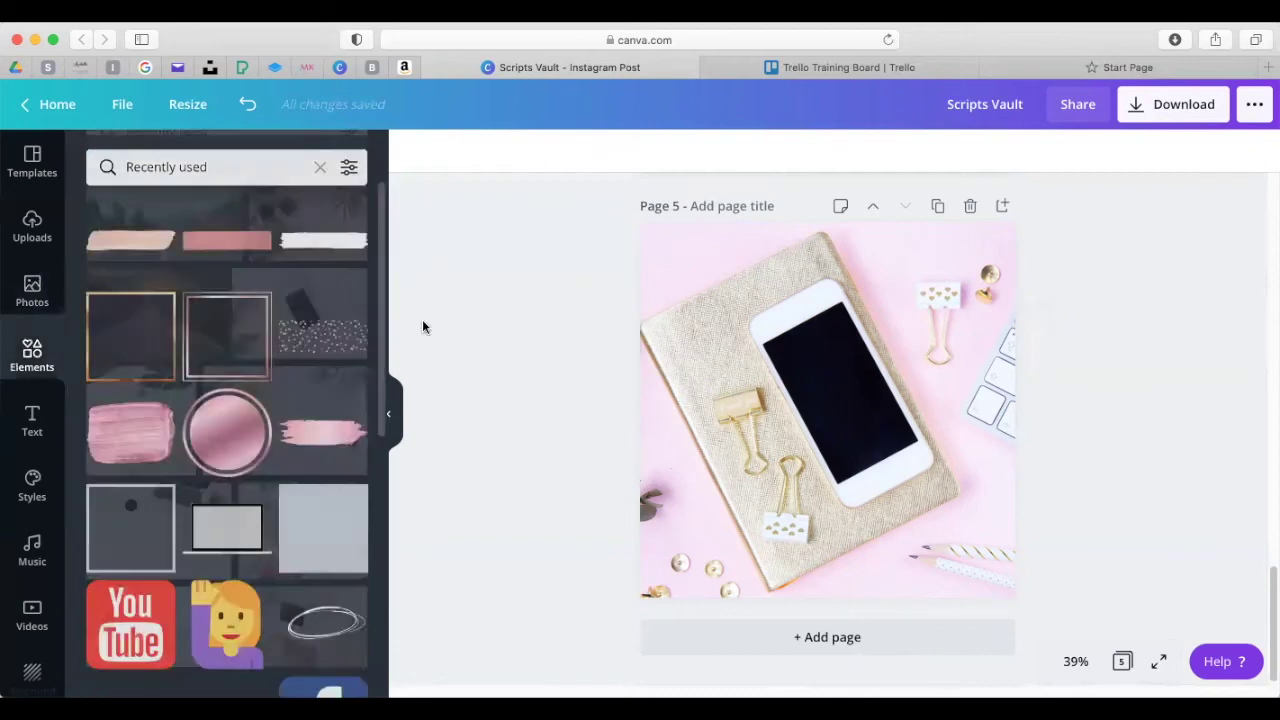
left_click(318, 428)
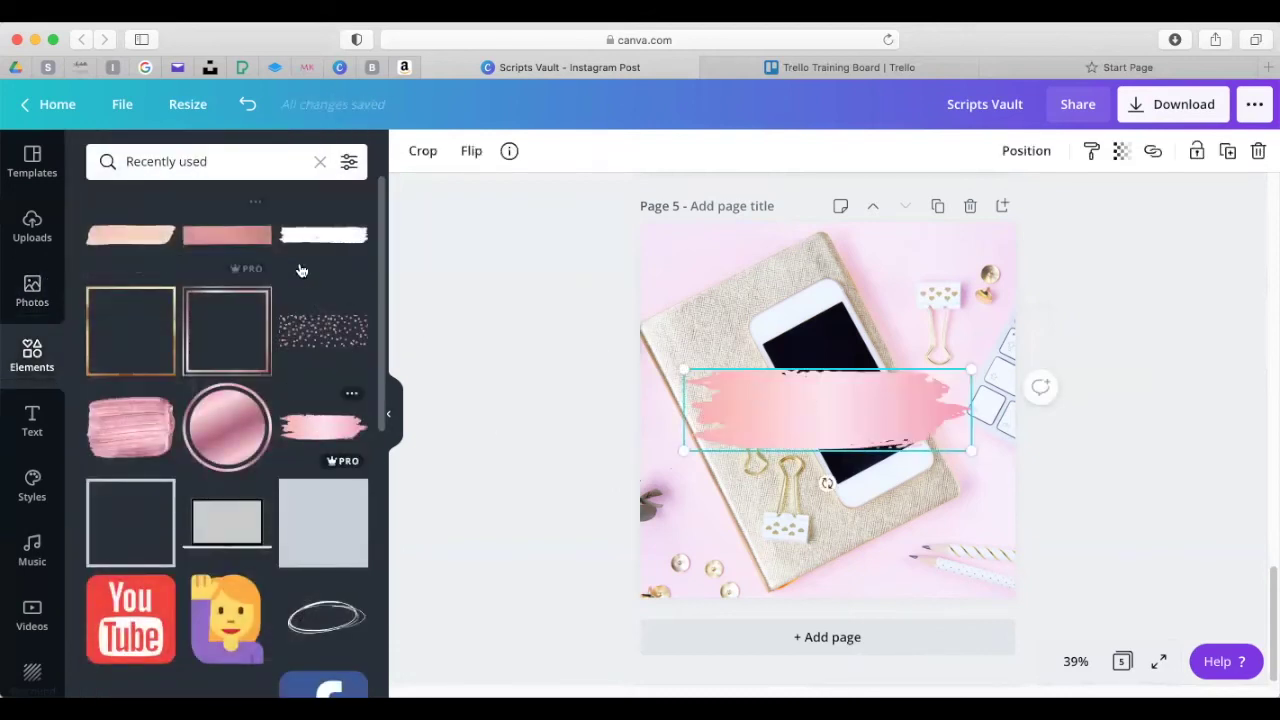
scroll(826, 353, "up", 2)
scroll(825, 348, "up", 2)
left_click(951, 249)
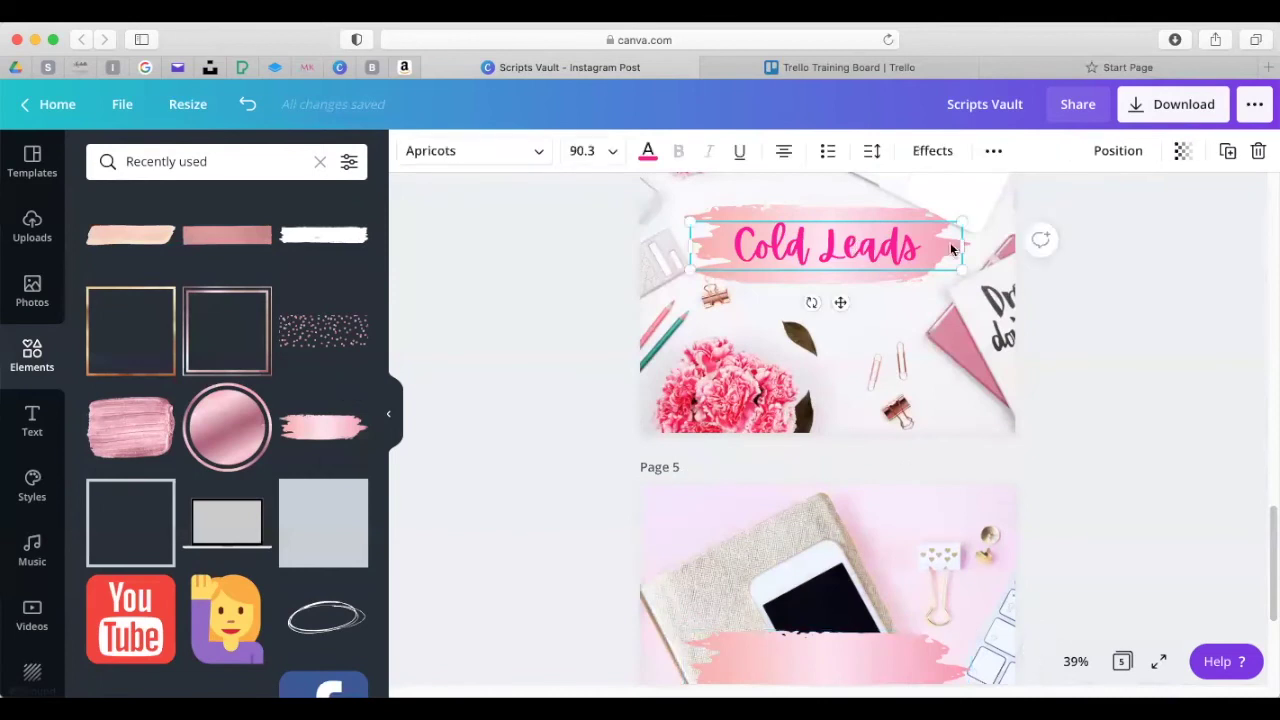
left_click(1228, 150)
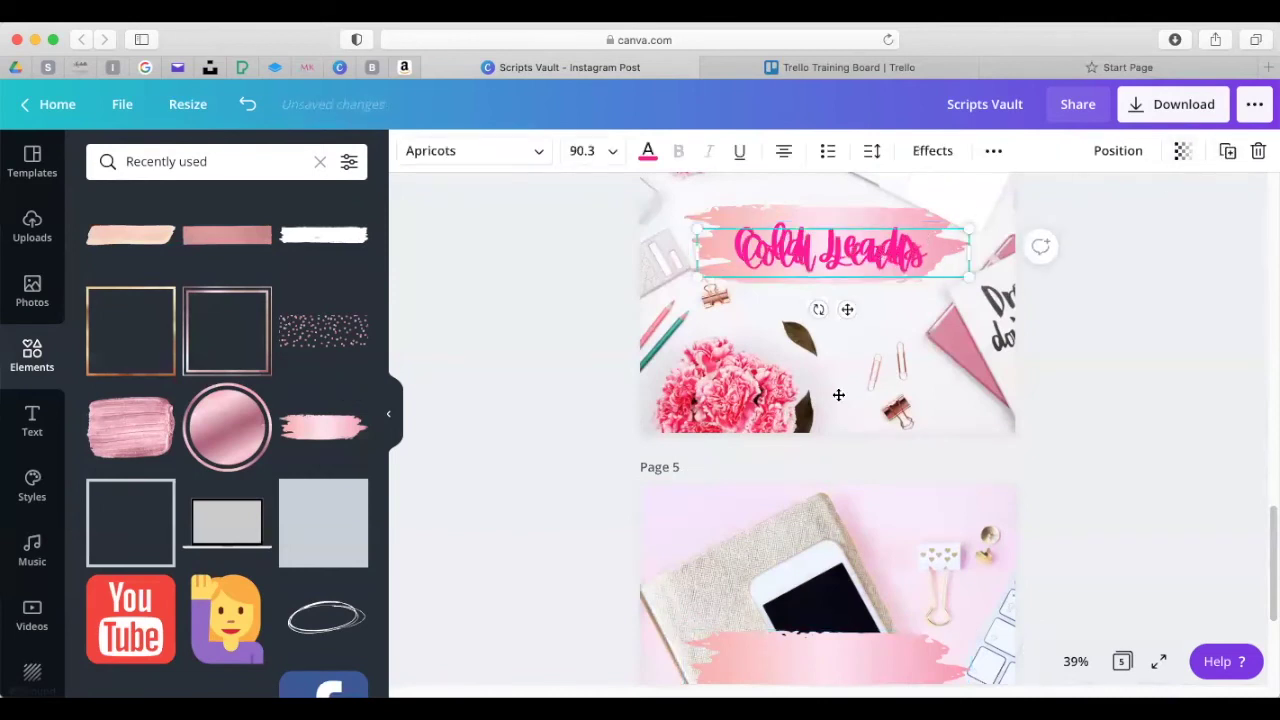
left_click_drag(880, 252, 880, 659)
scroll(845, 452, "down", 3)
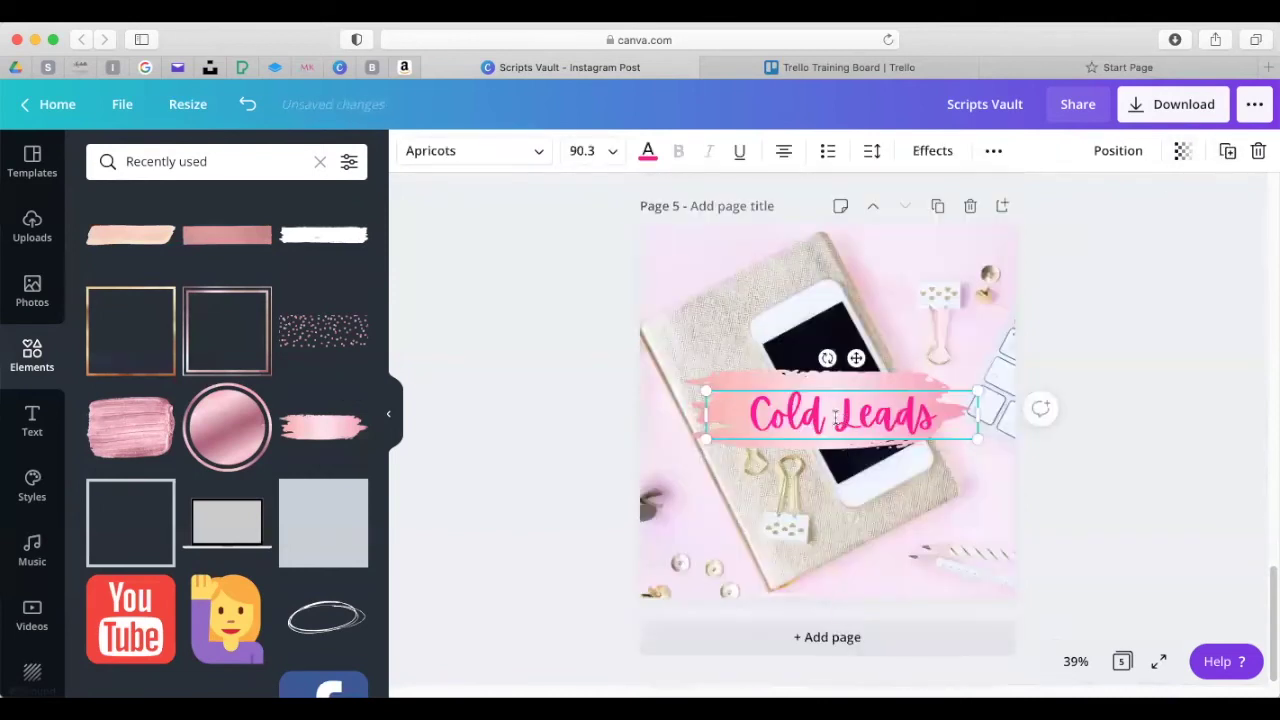
left_click_drag(835, 416, 847, 412)
- Replace the heading text on page 5 with "Follow Up"
left_click(916, 418)
key("BackSpace")
key("BackSpace")
key("BackSpace")
key("BackSpace")
key("BackSpace")
key("BackSpace")
key("BackSpace")
key("BackSpace")
key("BackSpace")
key("BackSpace")
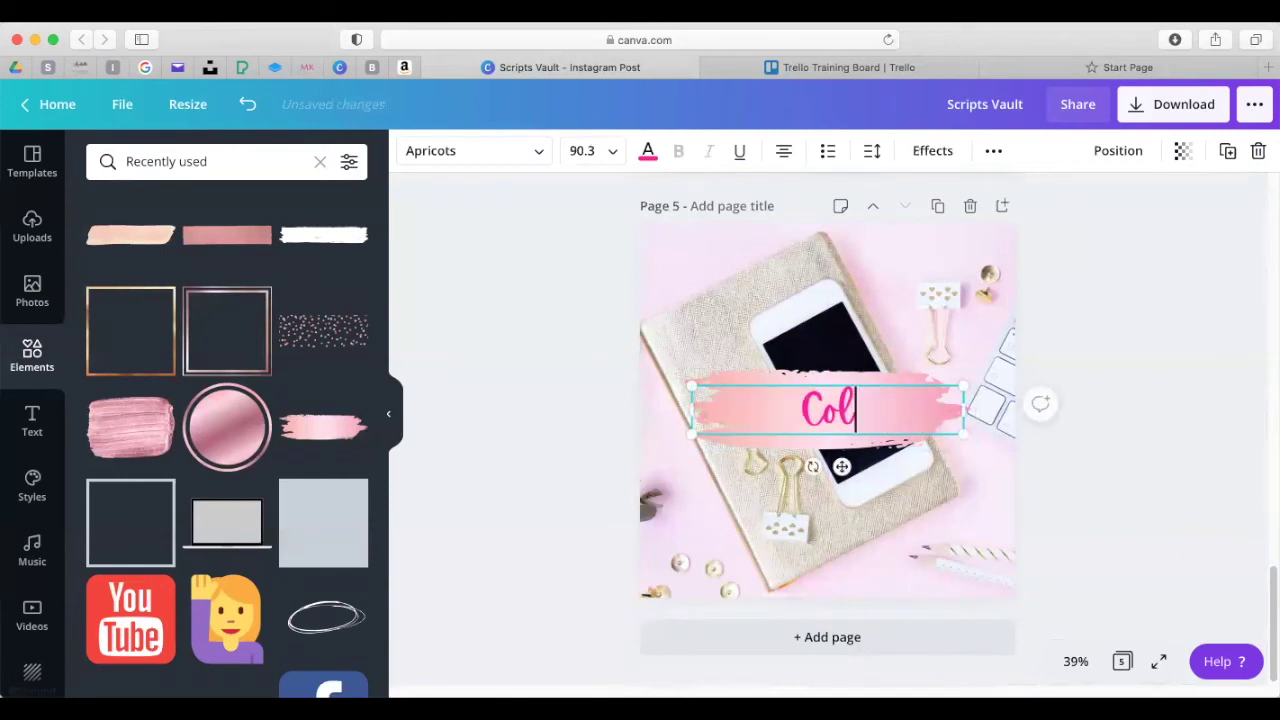
type("Follow Up")
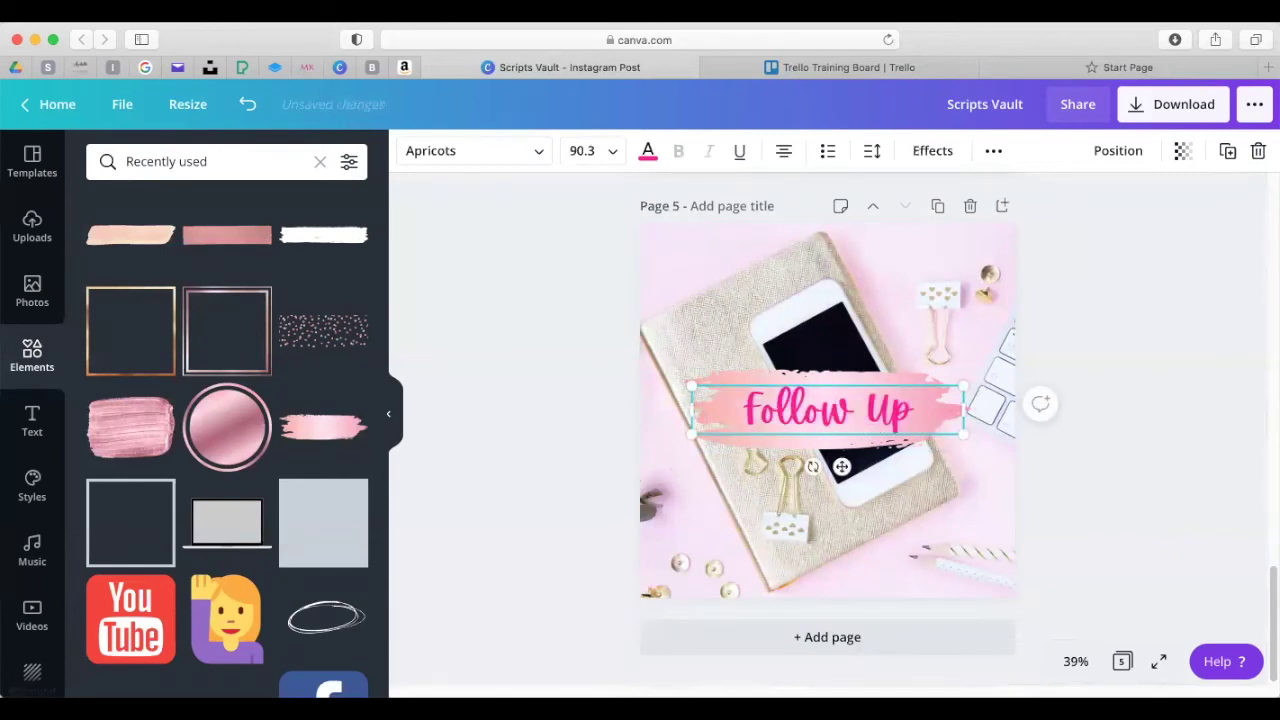
- Add the rose gold double square frame to page 5 and enlarge it to the page edges
left_click(842, 466)
left_click(227, 330)
left_click_drag(843, 474, 724, 358)
left_click_drag(809, 373, 966, 649)
left_click(1071, 500)
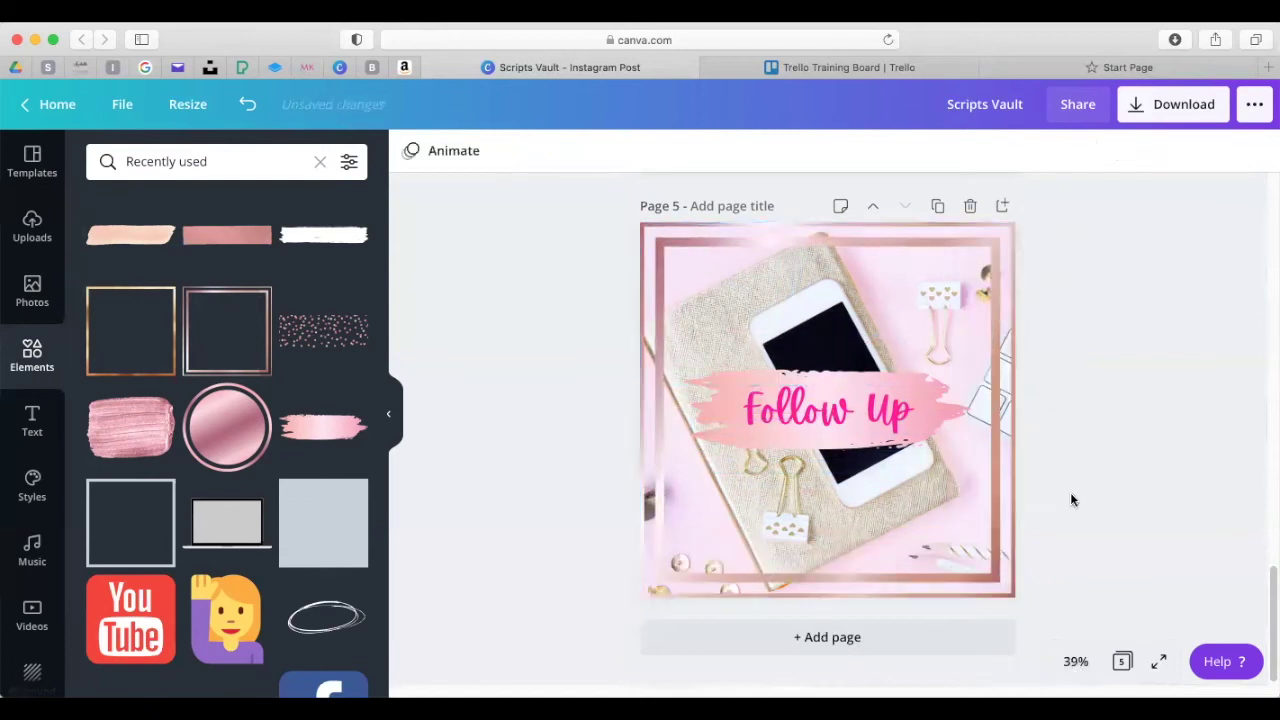
- Duplicate page 5's rose gold frame and move the copy onto the "Cold Leads" design on page 4
scroll(854, 425, "up", 3)
left_click(730, 548)
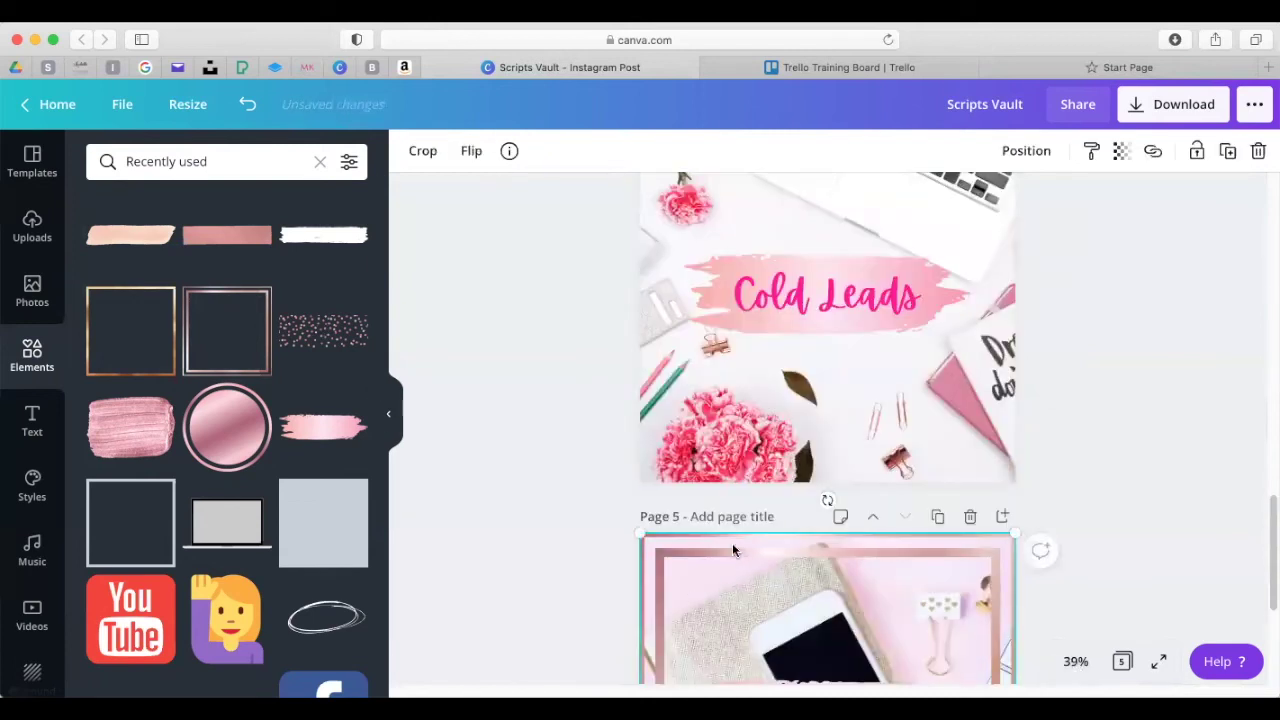
left_click(1228, 150)
left_click_drag(924, 569, 924, 330)
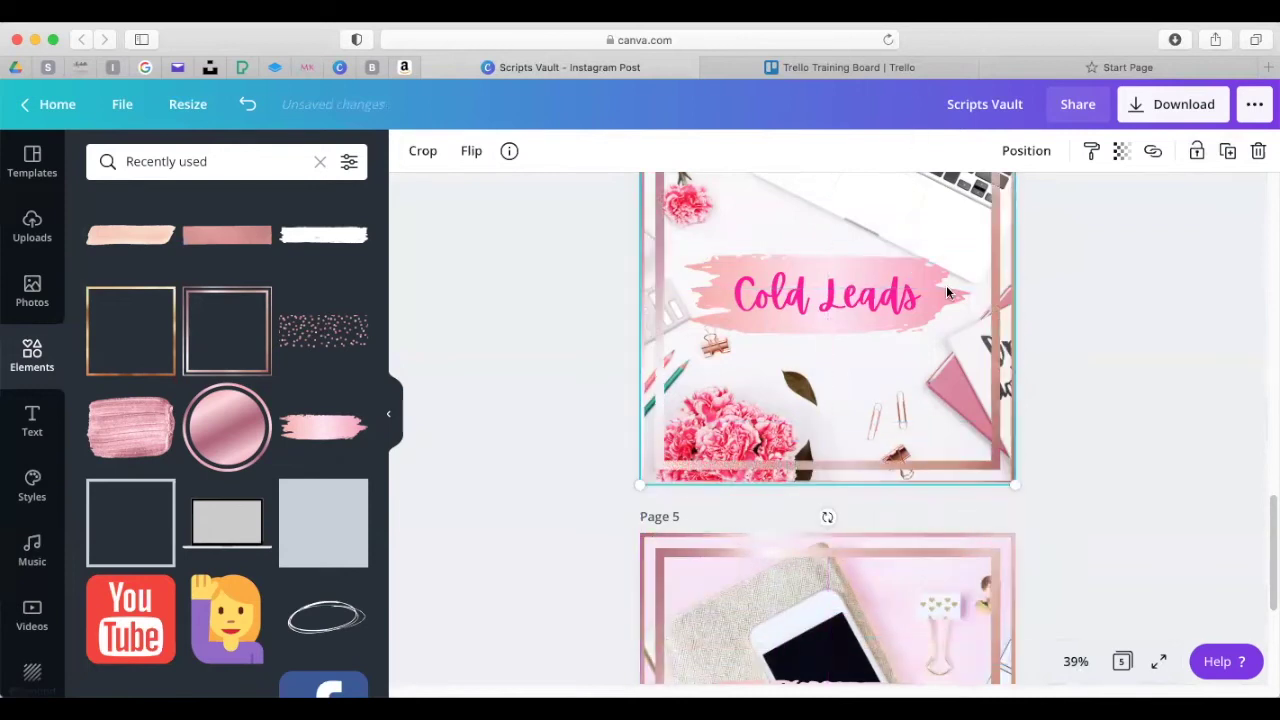
scroll(926, 344, "up", 5)
scroll(924, 404, "up", 3)
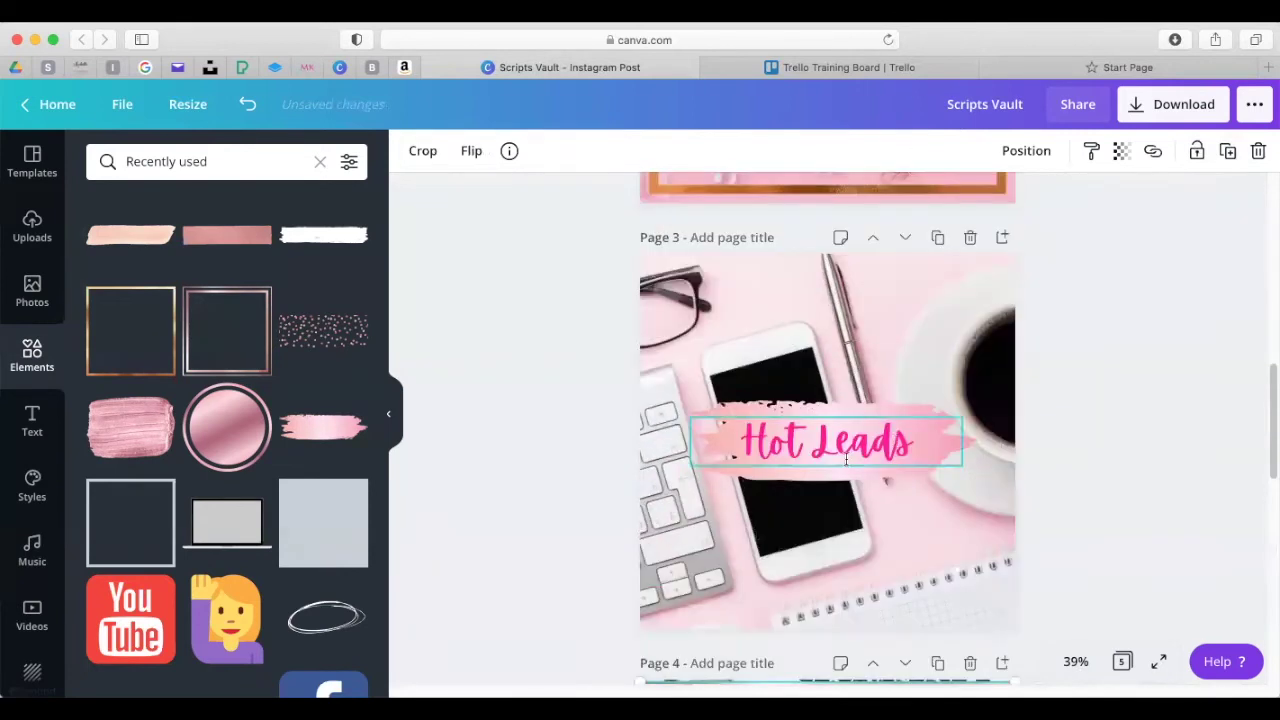
left_click(124, 336)
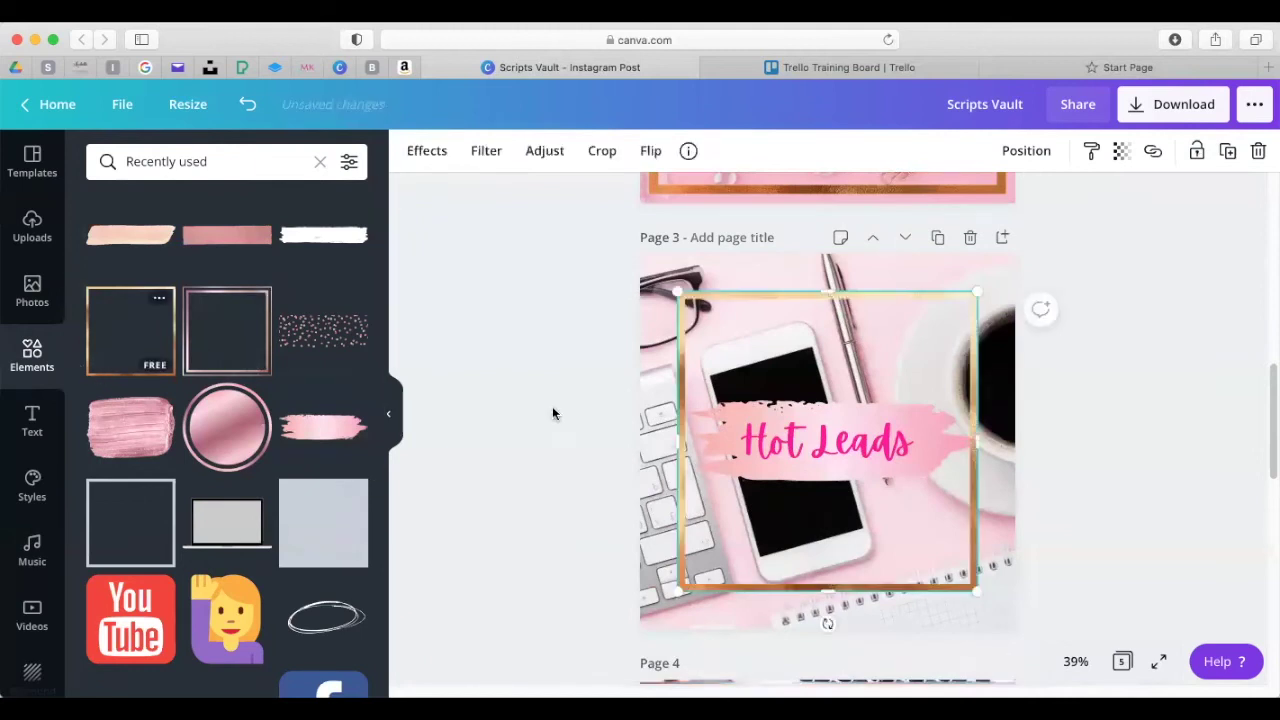
left_click_drag(940, 555, 983, 623)
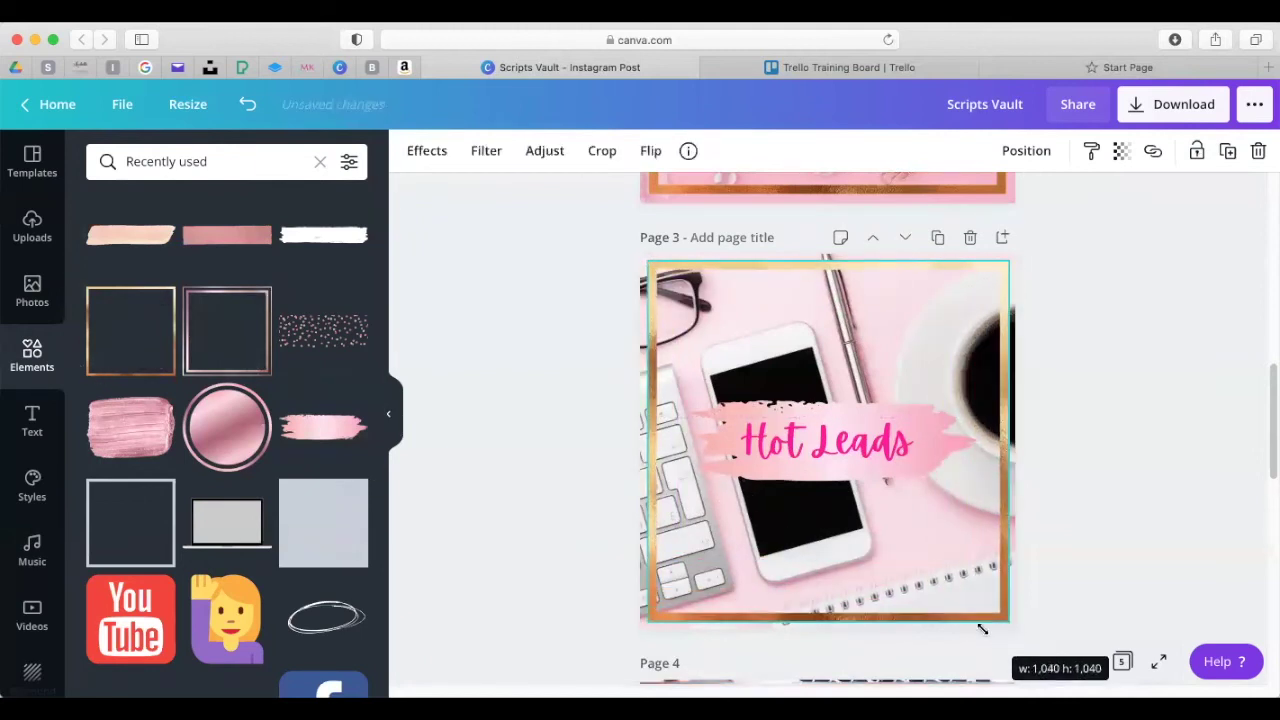
scroll(866, 531, "down", 3)
key("Delete")
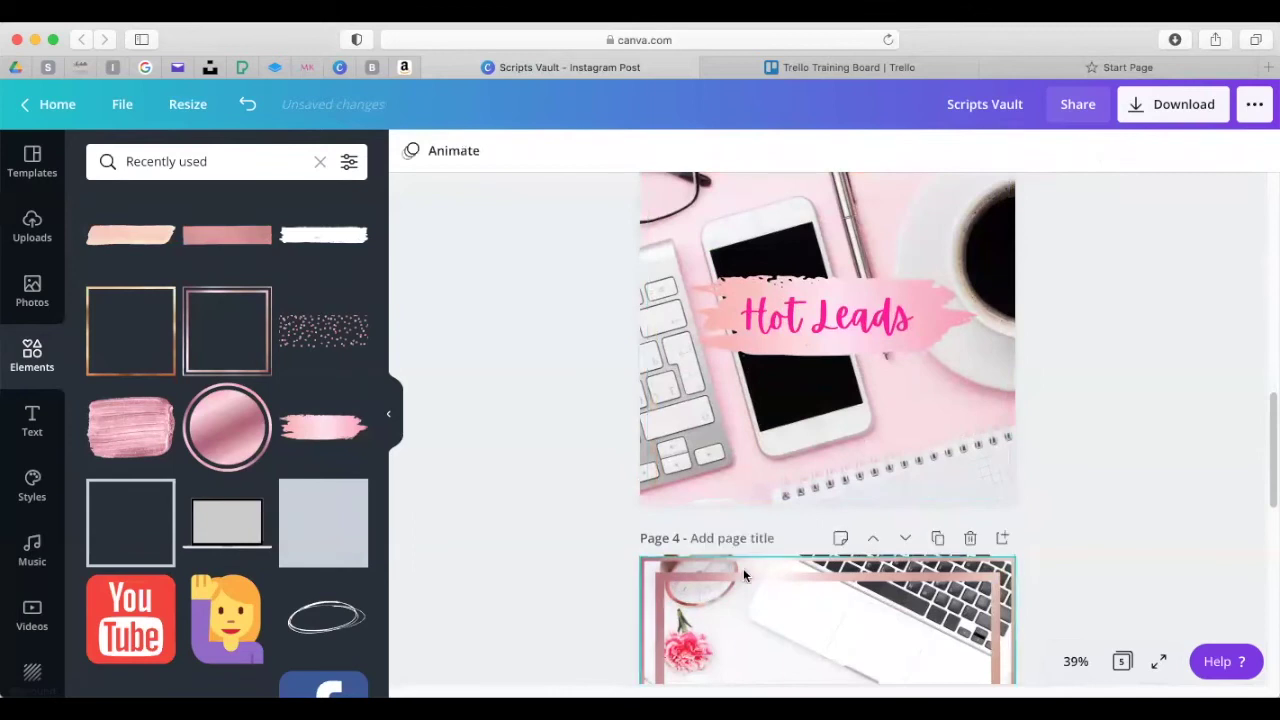
- Place a copy of page 4's rose gold frame around the "Hot Leads" design on page 3
key("ctrl+z")
left_click_drag(734, 186, 741, 358)
left_click(1098, 368)
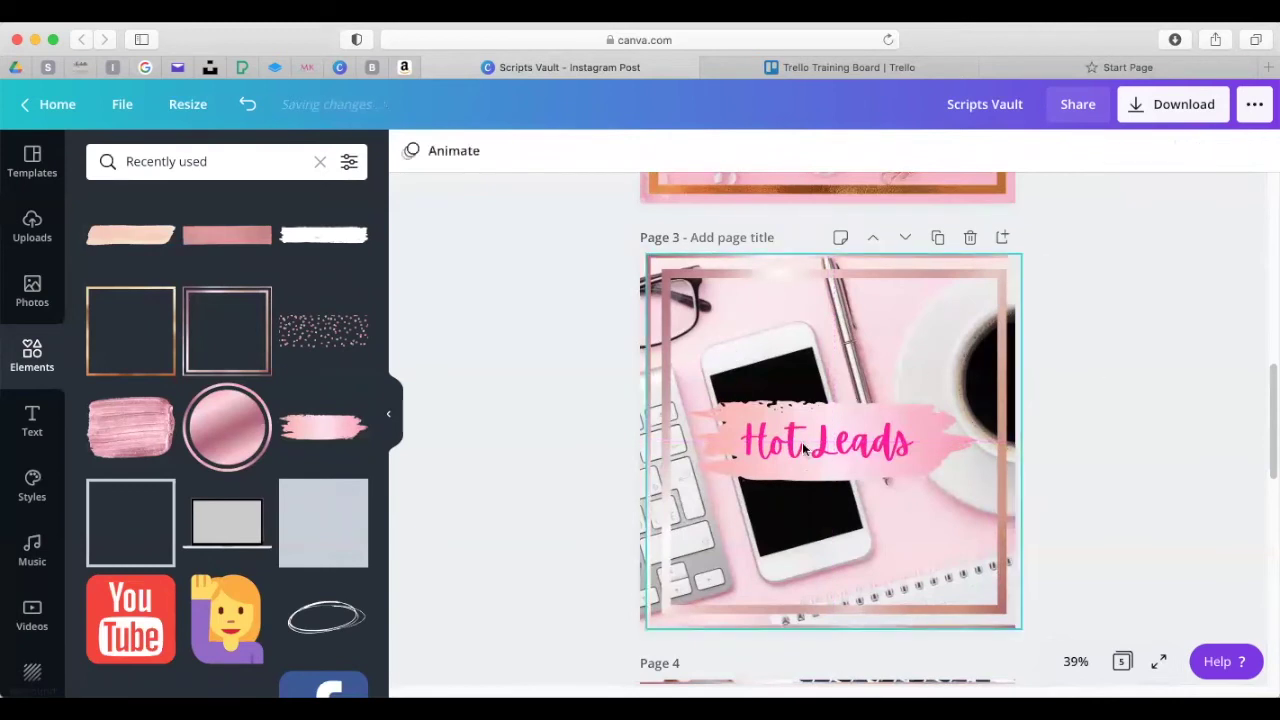
- Review the first two cover pages, download all five pages as PNG, and close the saved-design dialog
scroll(802, 442, "up", 10)
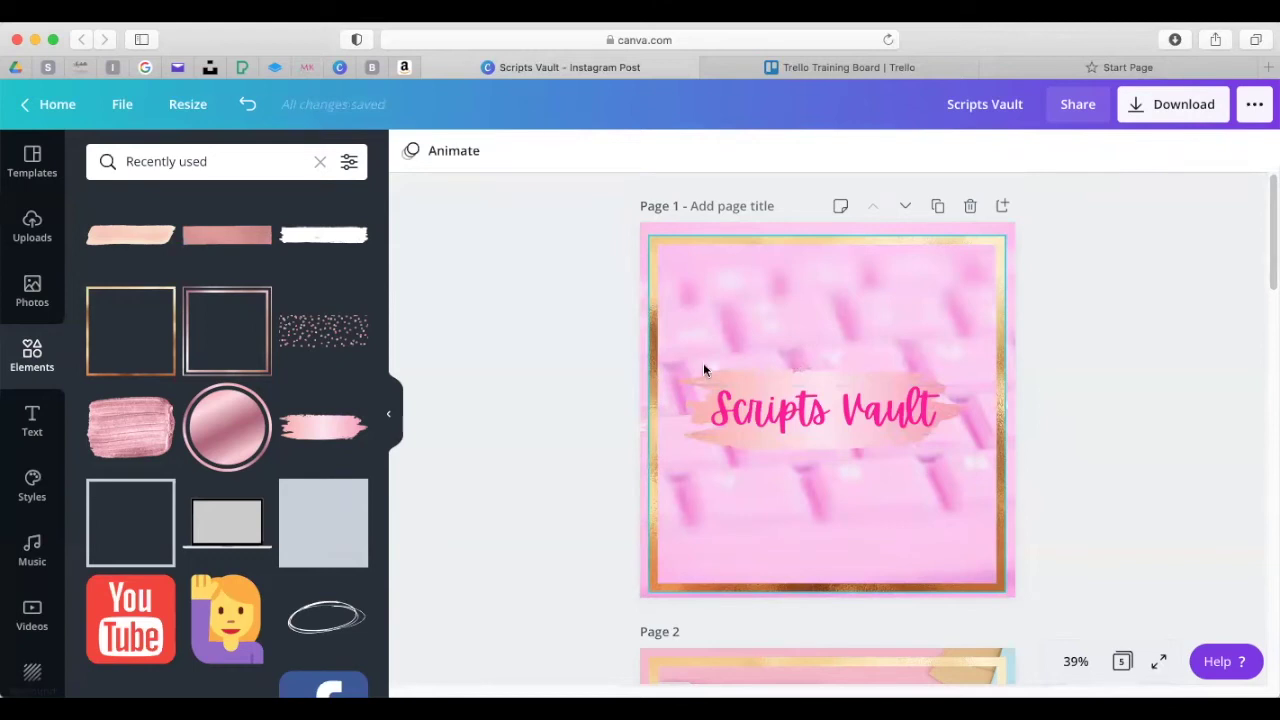
scroll(717, 372, "down", 4)
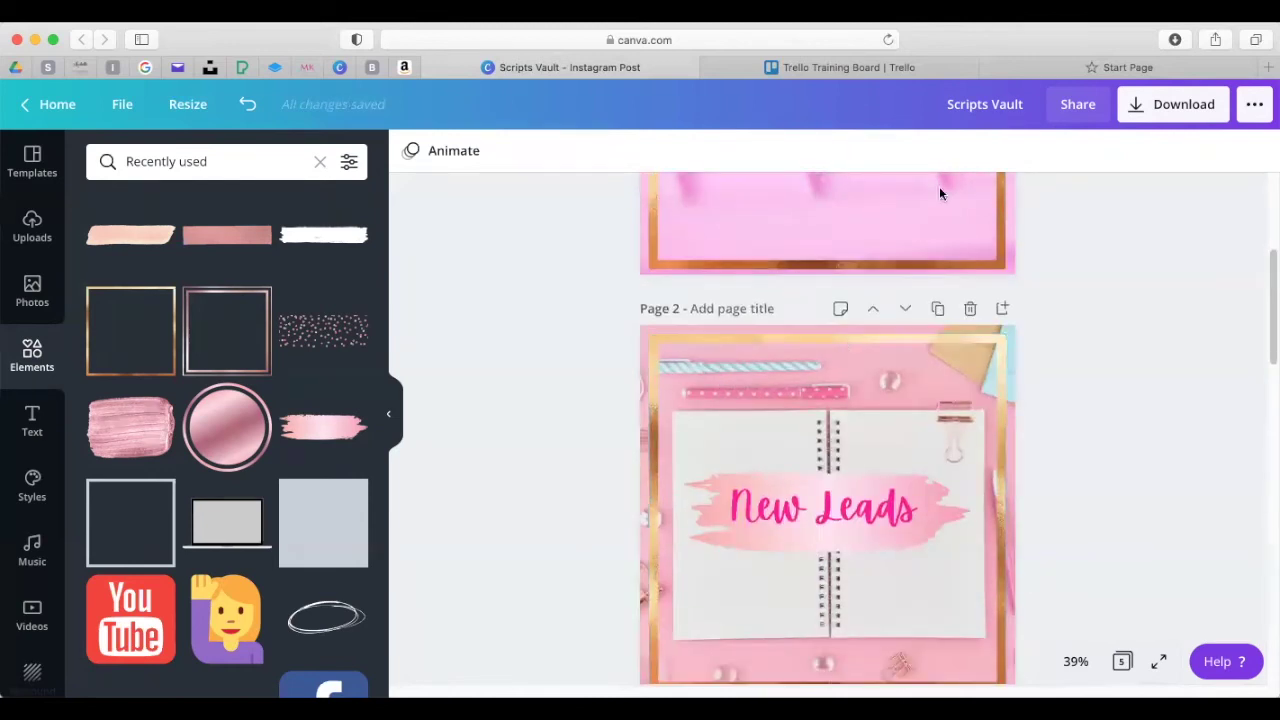
left_click(1138, 104)
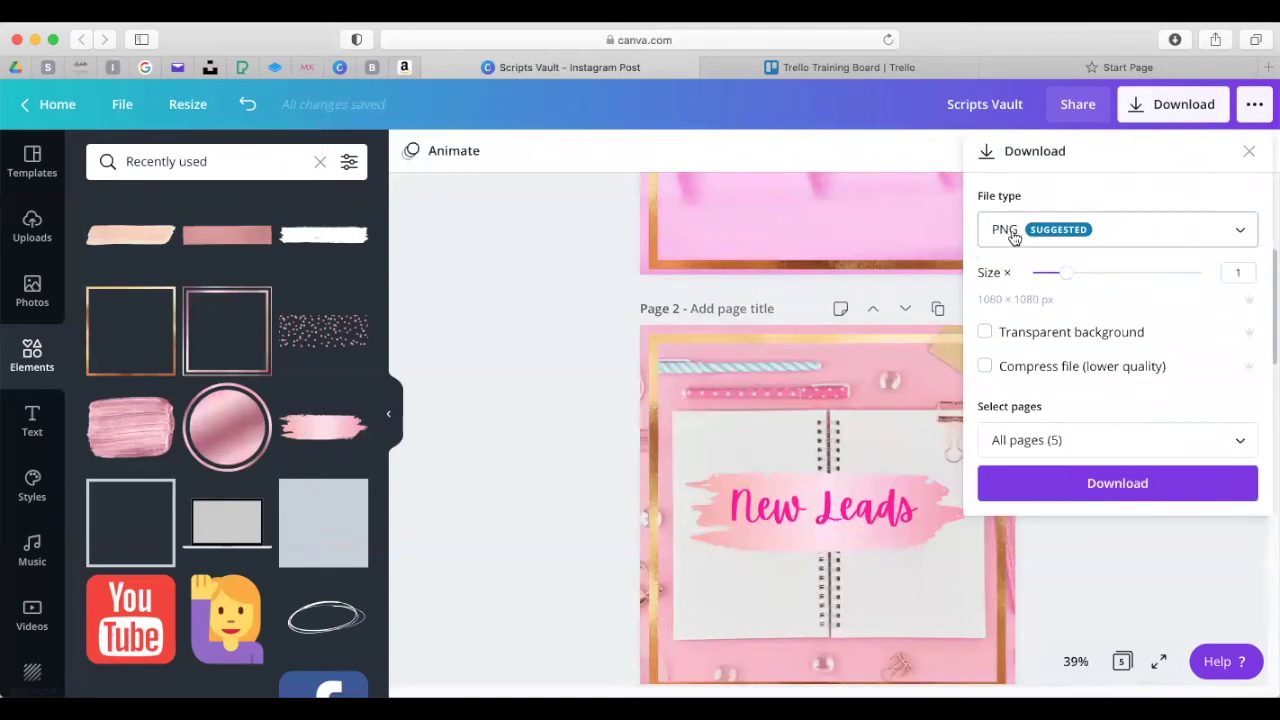
left_click(1058, 485)
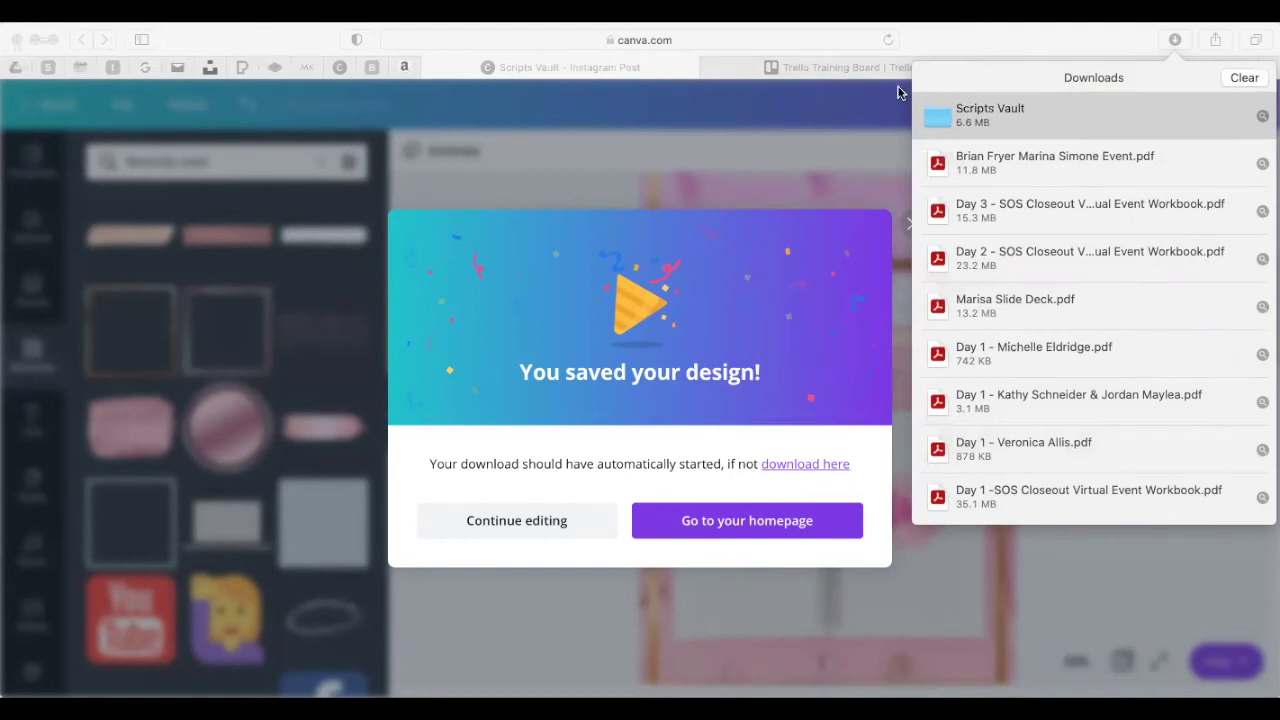
left_click(887, 167)
left_click(566, 110)
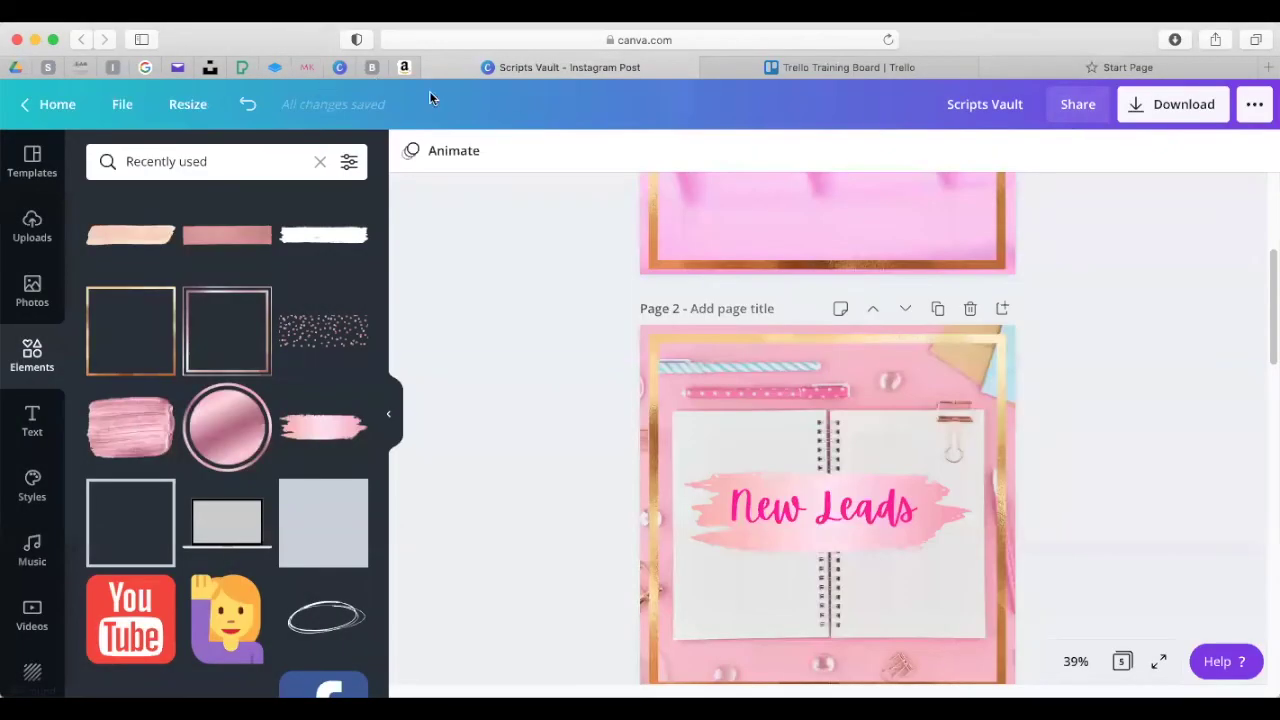
- Switch to the Trello Training Board and add a "New Leads" card to the New Leads list
left_click(893, 67)
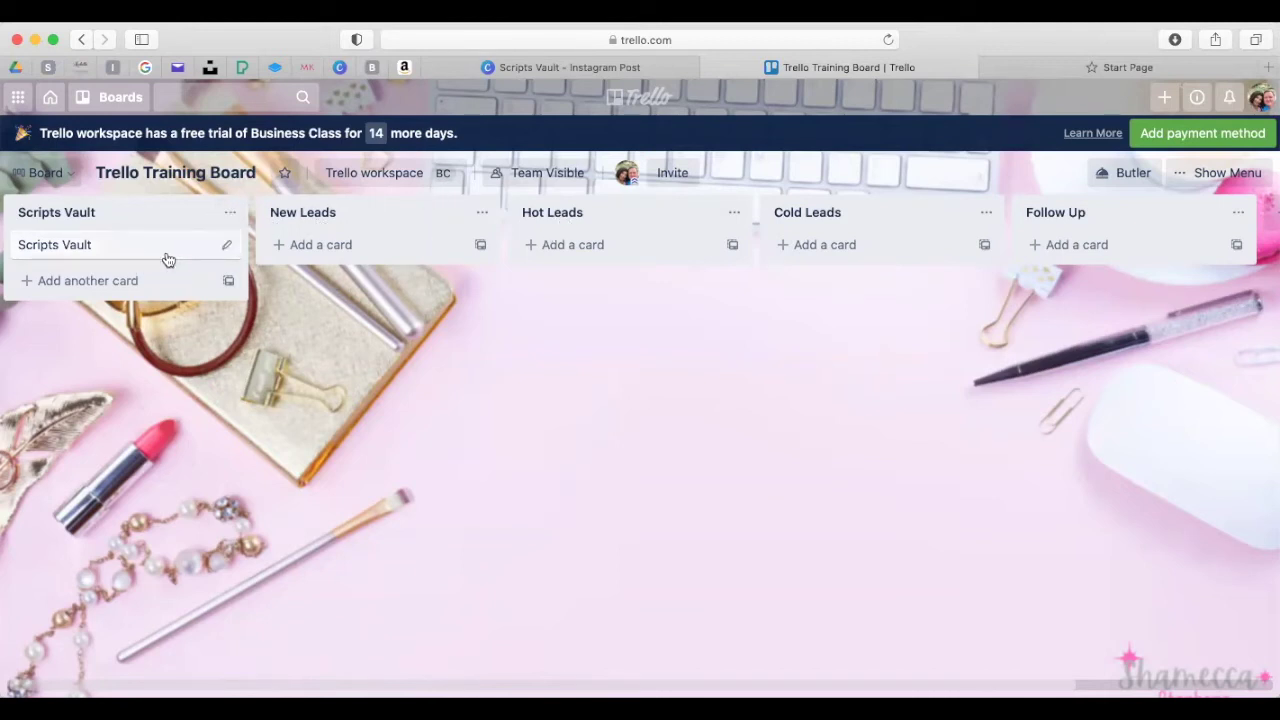
left_click(337, 245)
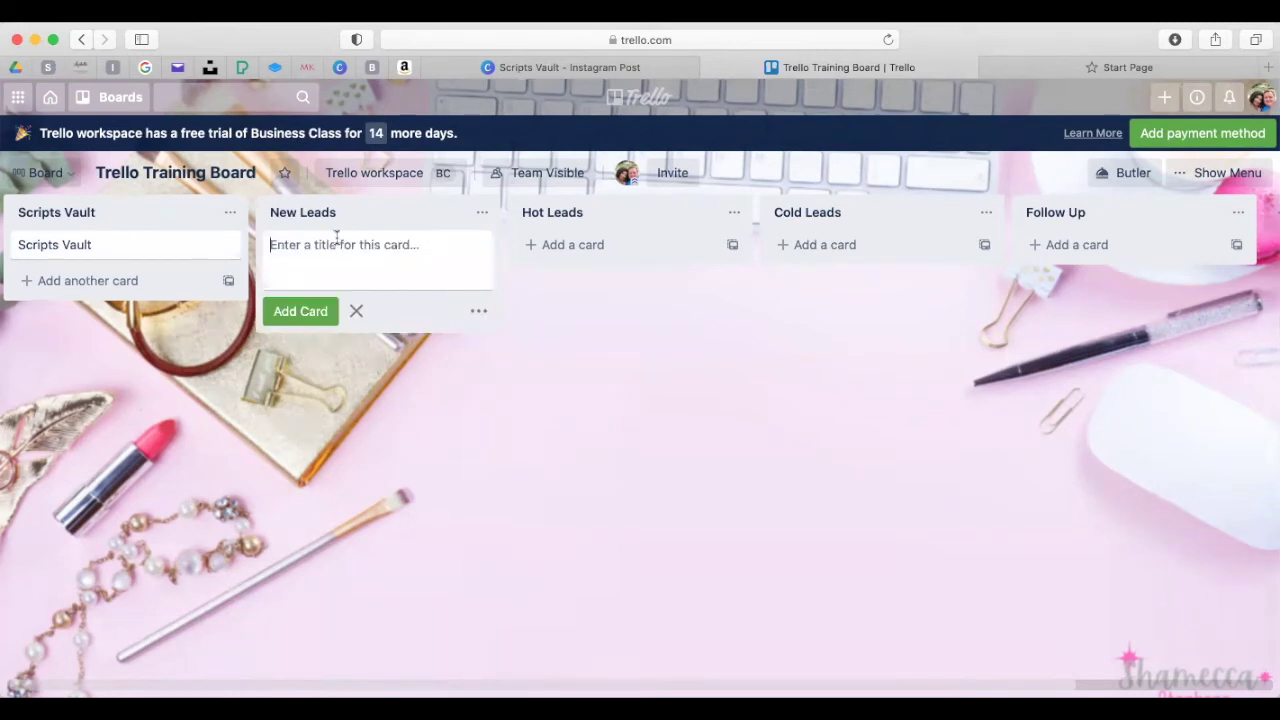
type("New Leads")
left_click(300, 311)
- Add a "Hot Leads" card to the Hot Leads list and a "Cold Leads" card to the Cold Leads list
left_click(590, 245)
type("Hot")
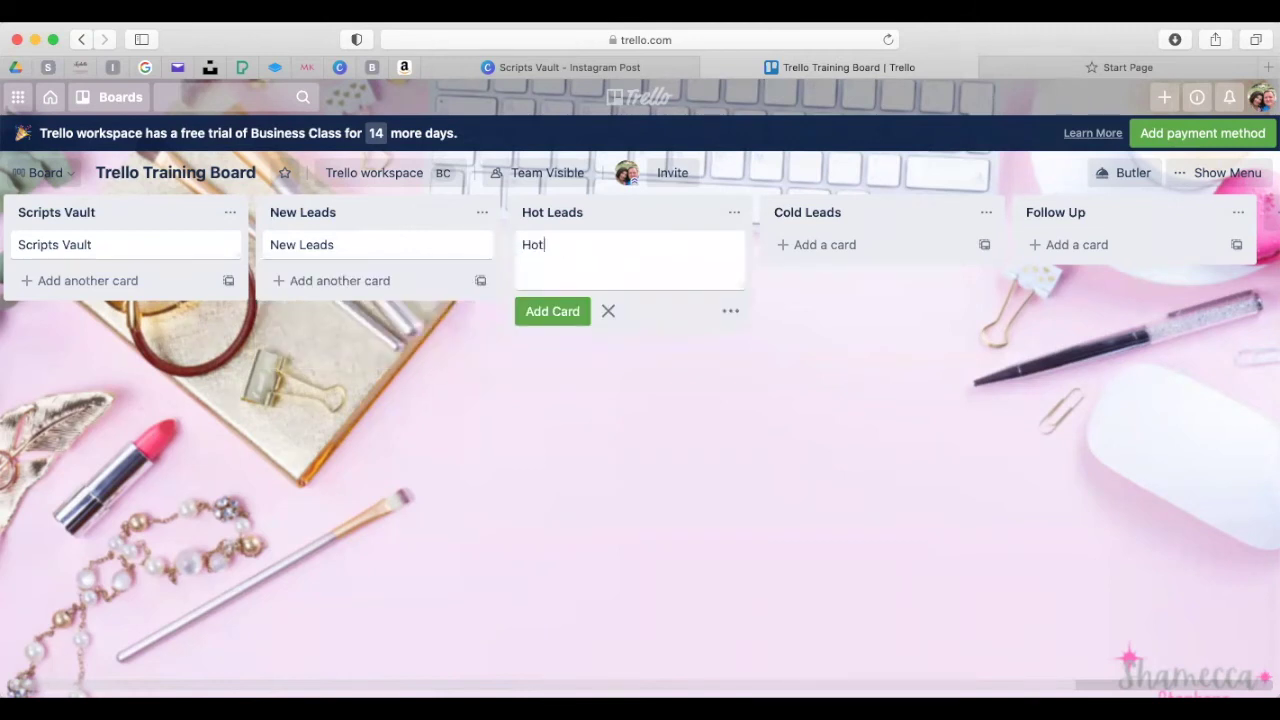
type(" Leads")
left_click(552, 311)
left_click(790, 245)
type("Cold Leads")
left_click(800, 313)
- Add a "Follow Up" card to the Follow Up list and close the new-card entry
left_click(1104, 242)
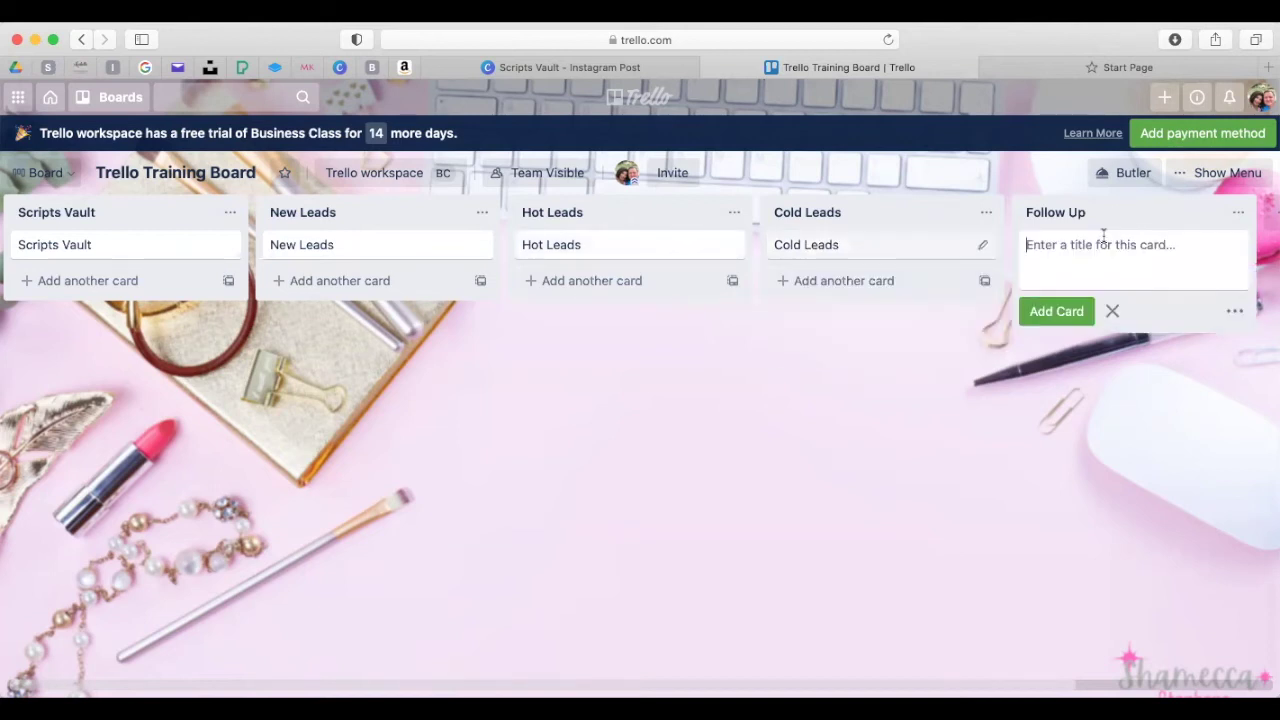
type("Follow")
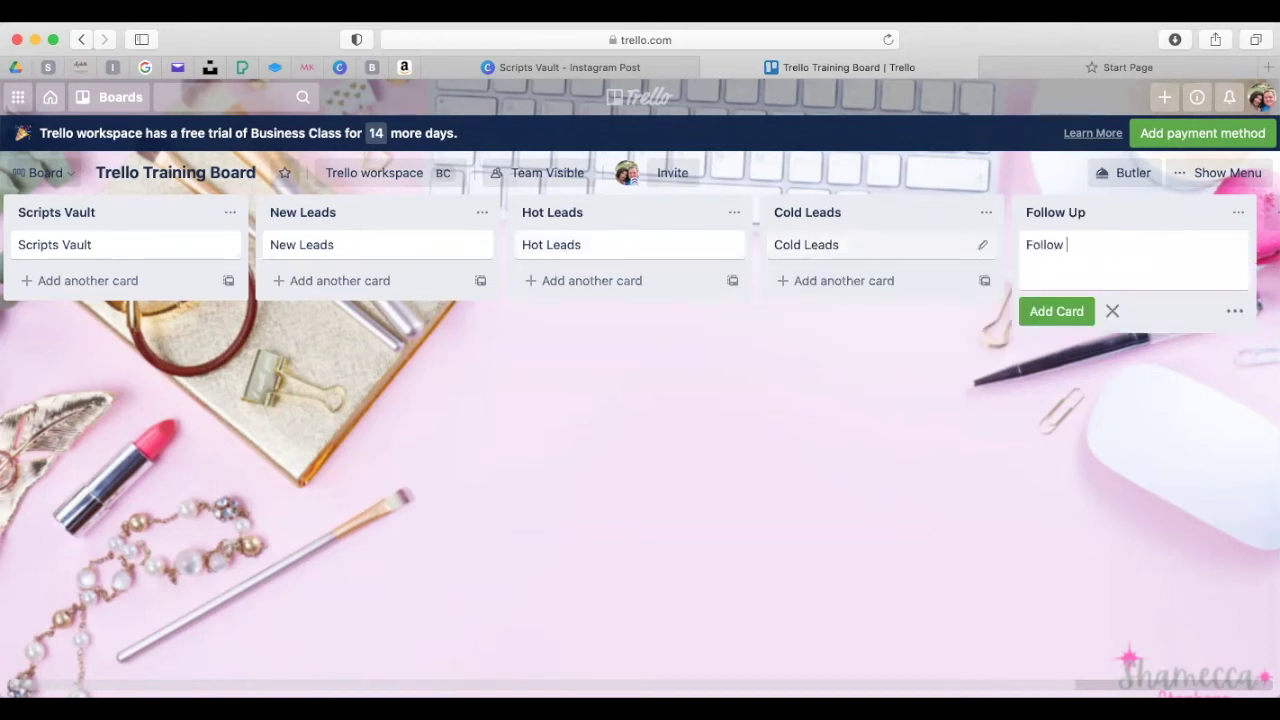
left_click(1066, 311)
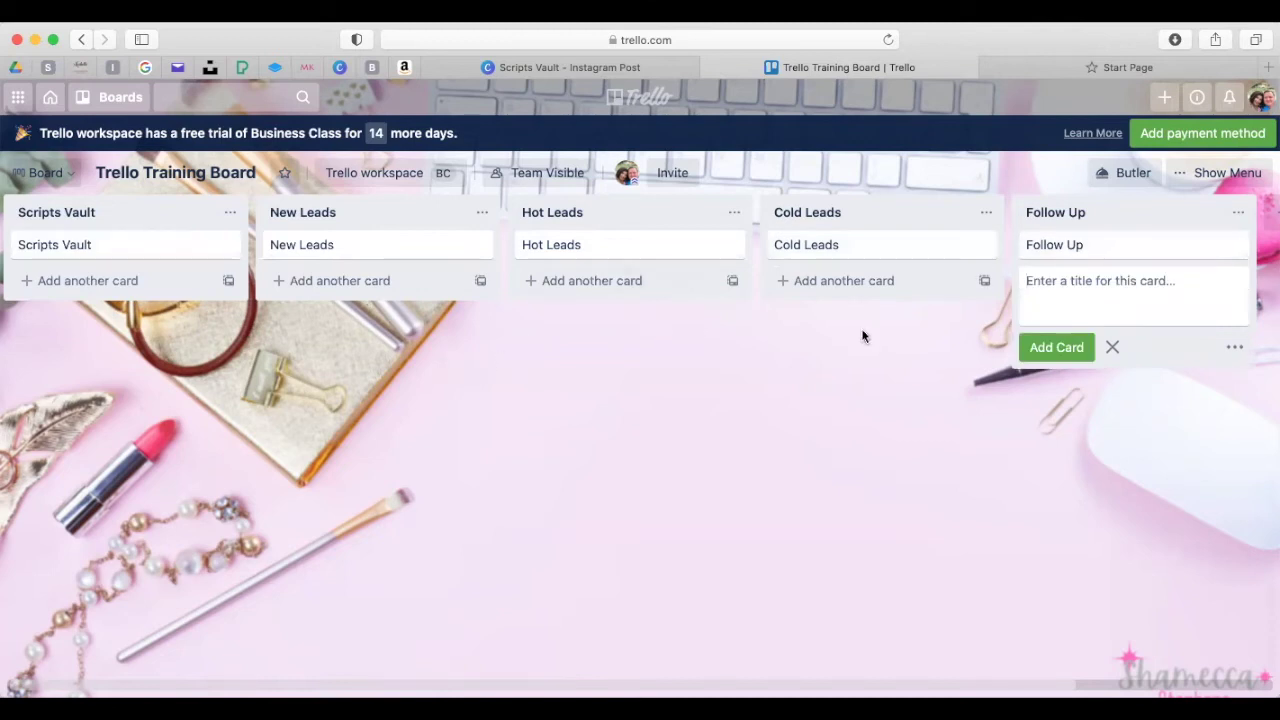
left_click(847, 386)
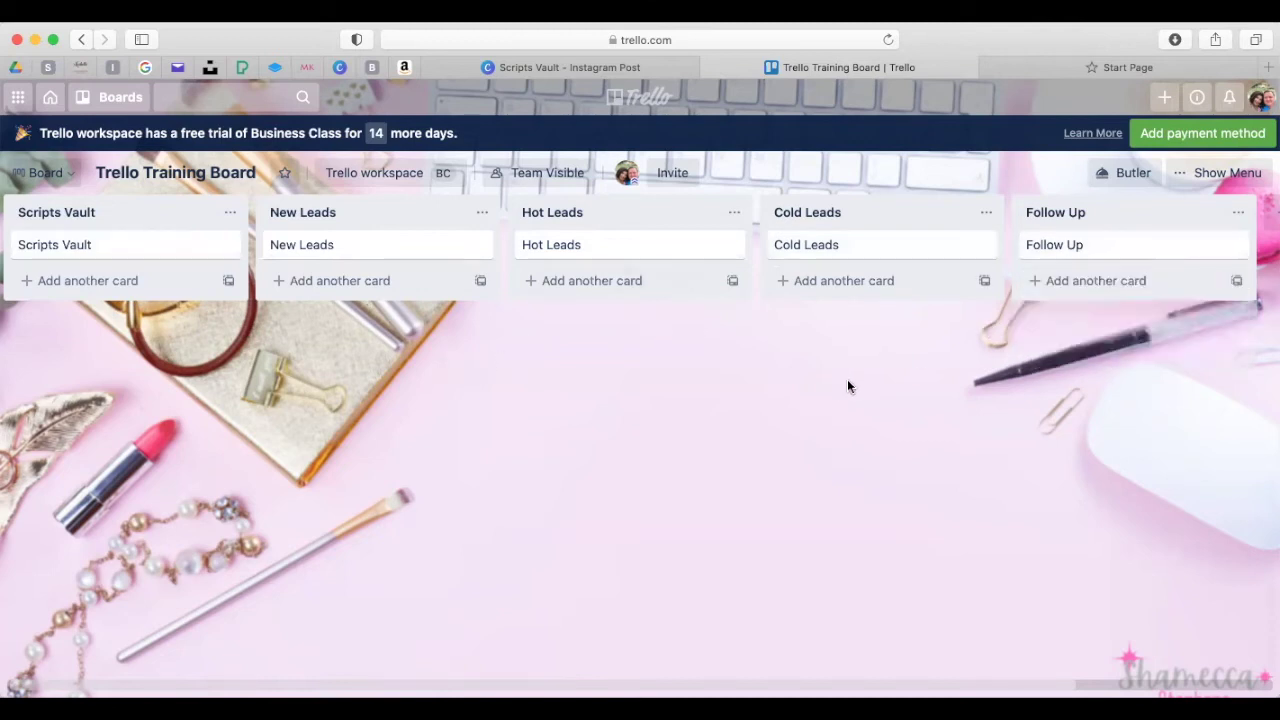
- Attach 1.png from the computer to the Scripts Vault card as its cover and return to the board
left_click(71, 250)
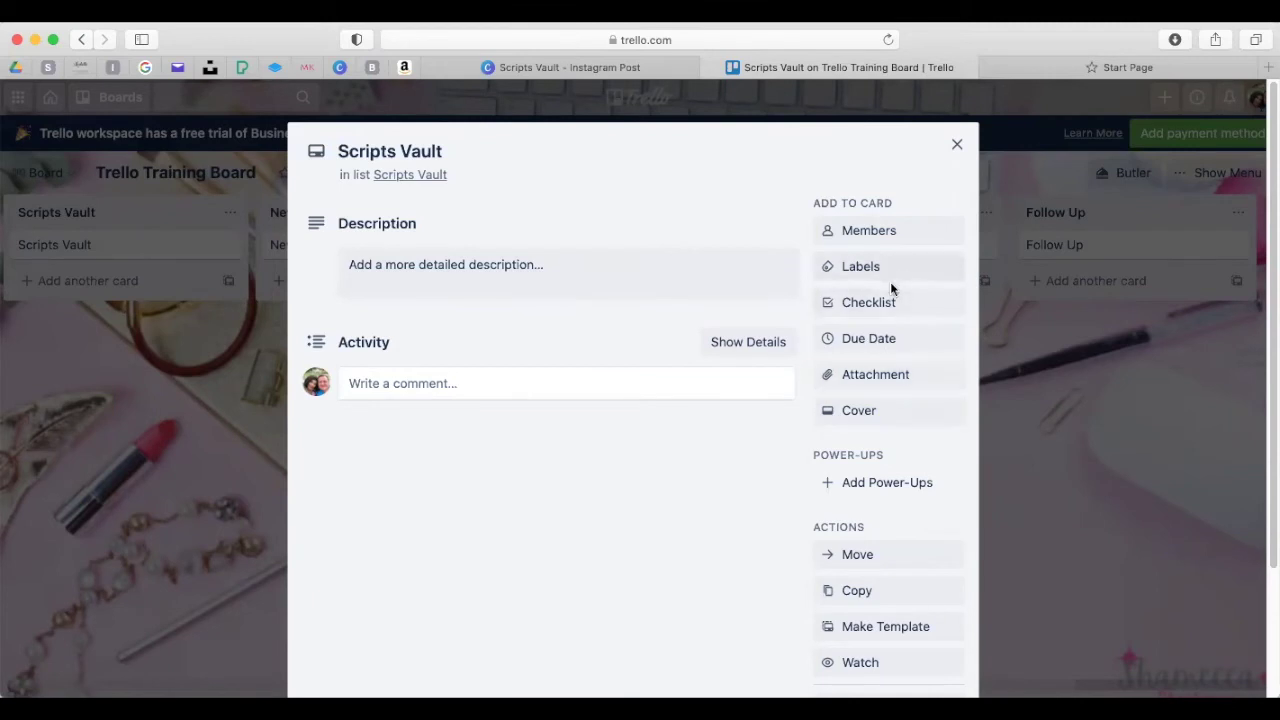
left_click(876, 376)
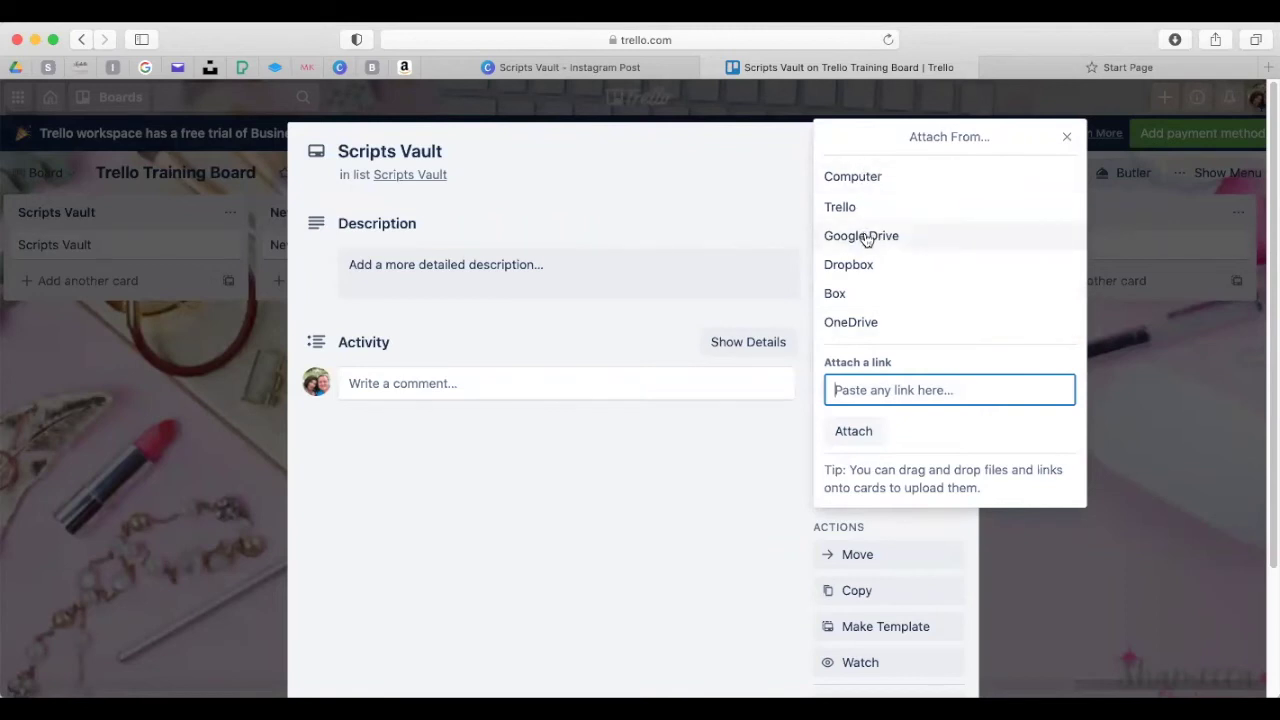
left_click(857, 177)
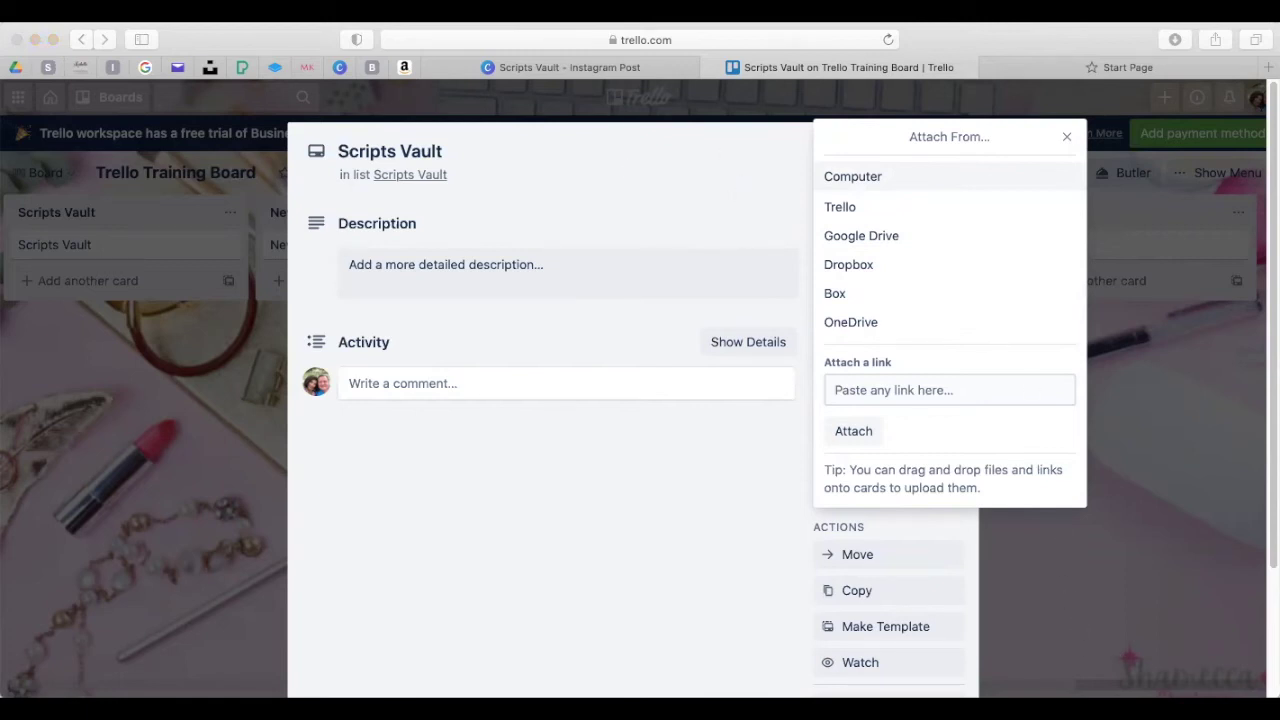
left_click(1155, 672)
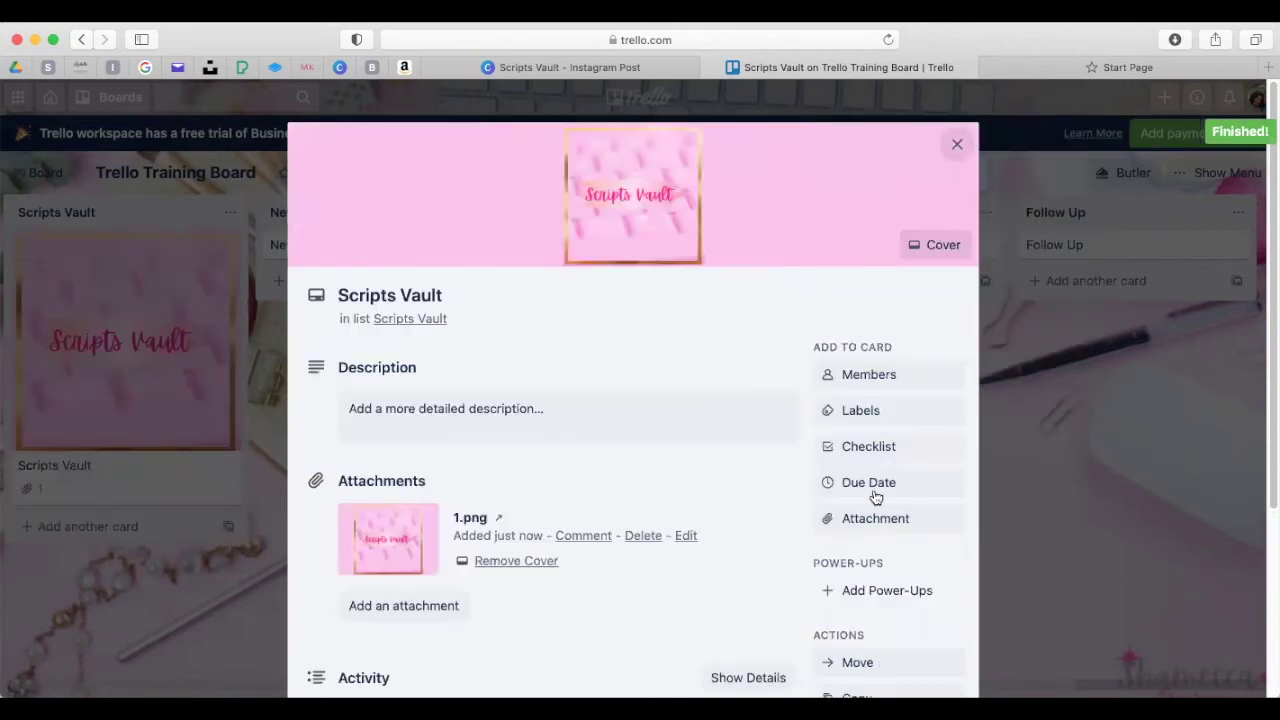
left_click(958, 143)
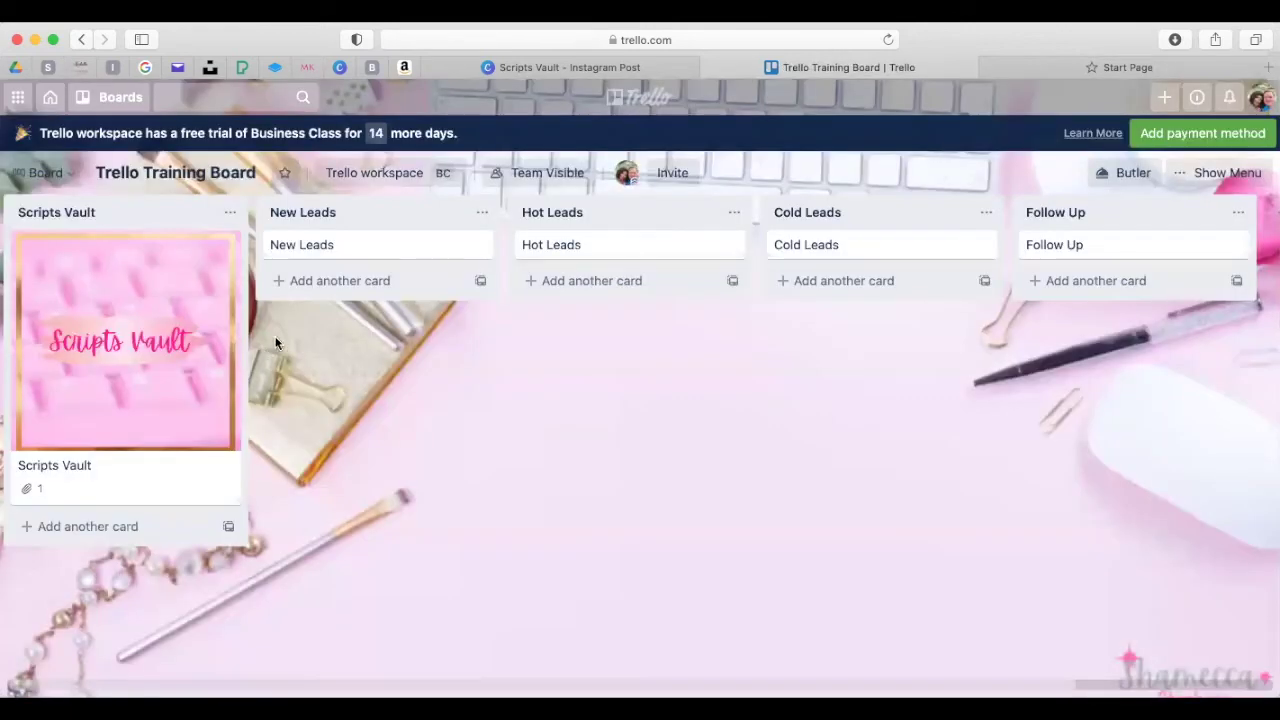
- Attach "2 copy.png" from the computer to the New Leads card as its cover and close the card
left_click(376, 252)
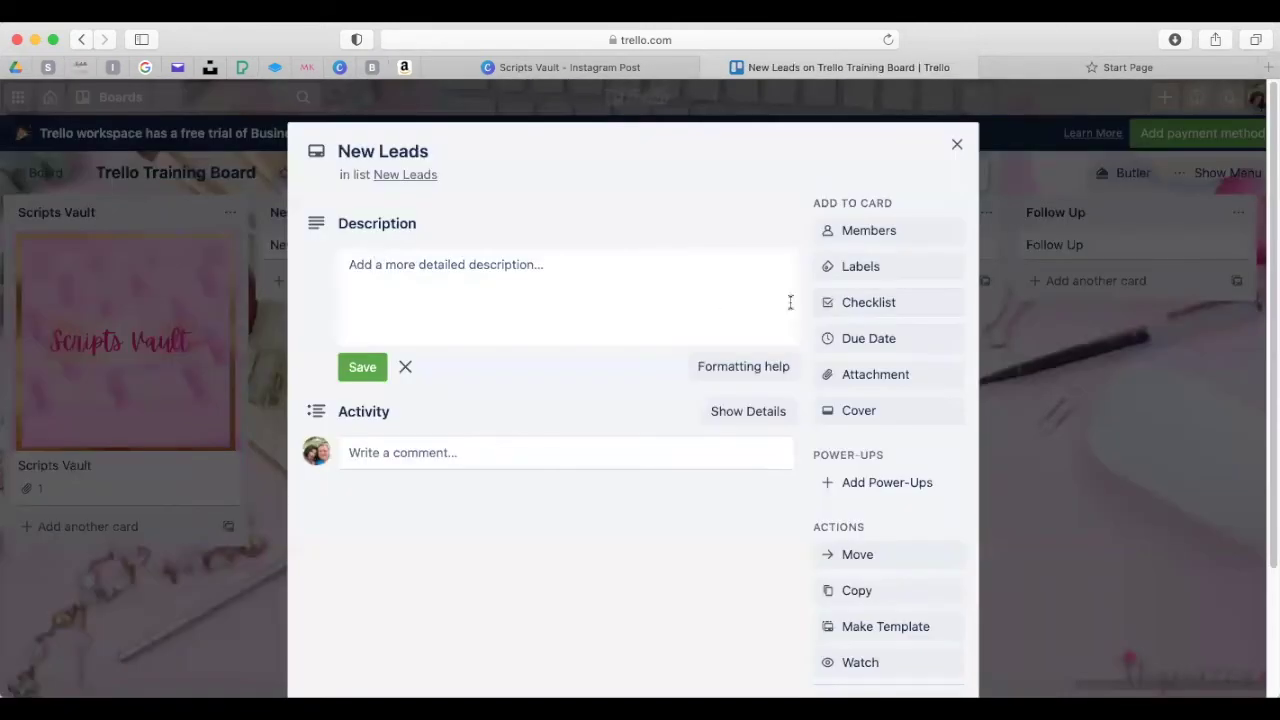
left_click(866, 377)
left_click(865, 180)
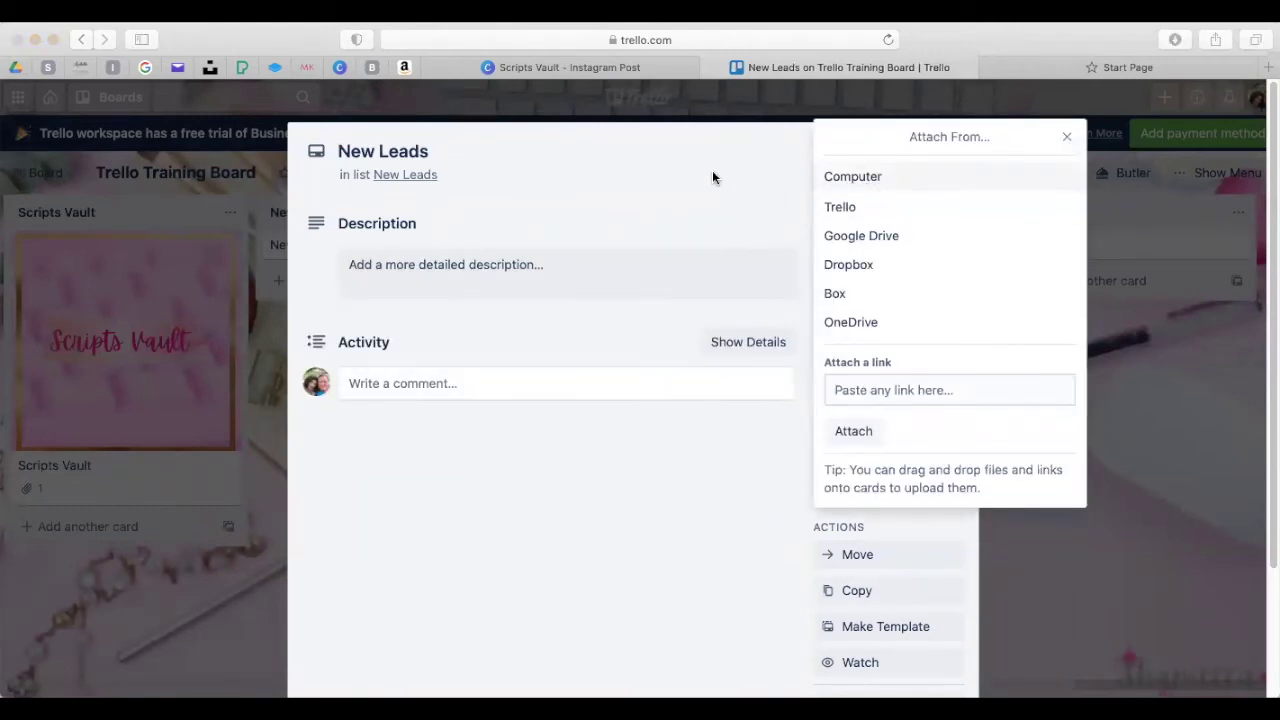
key("Return")
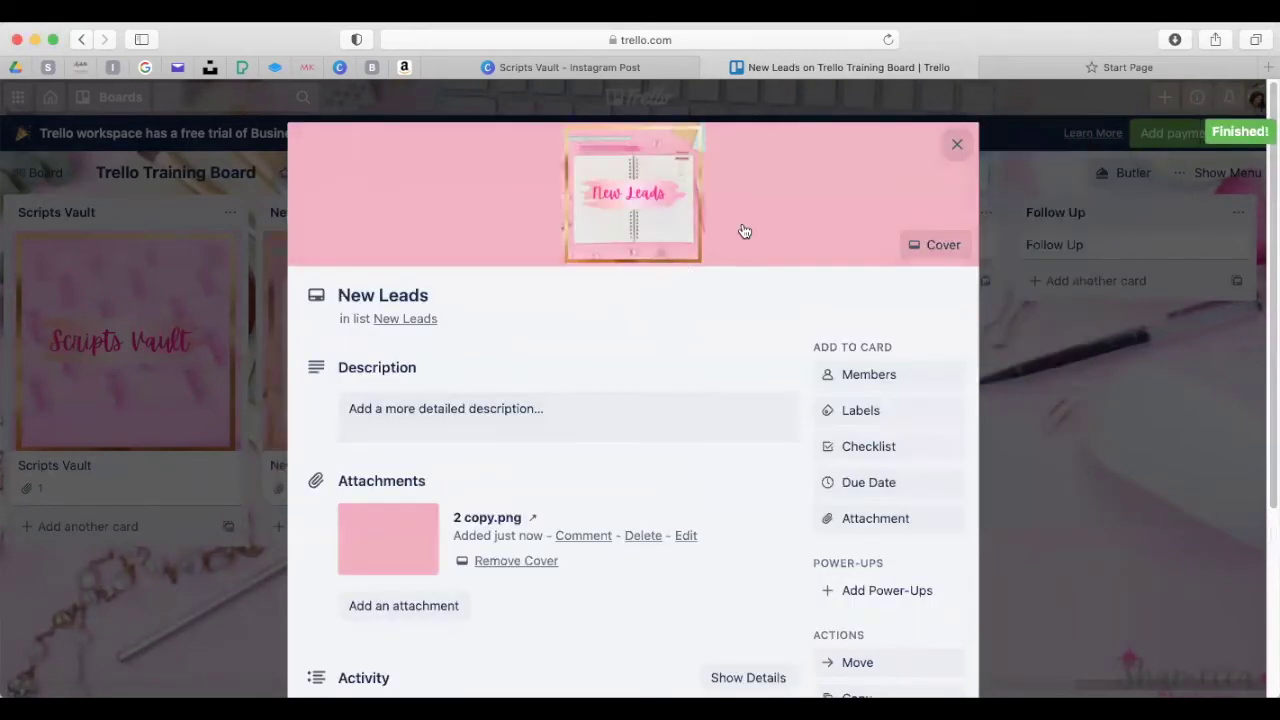
left_click(955, 145)
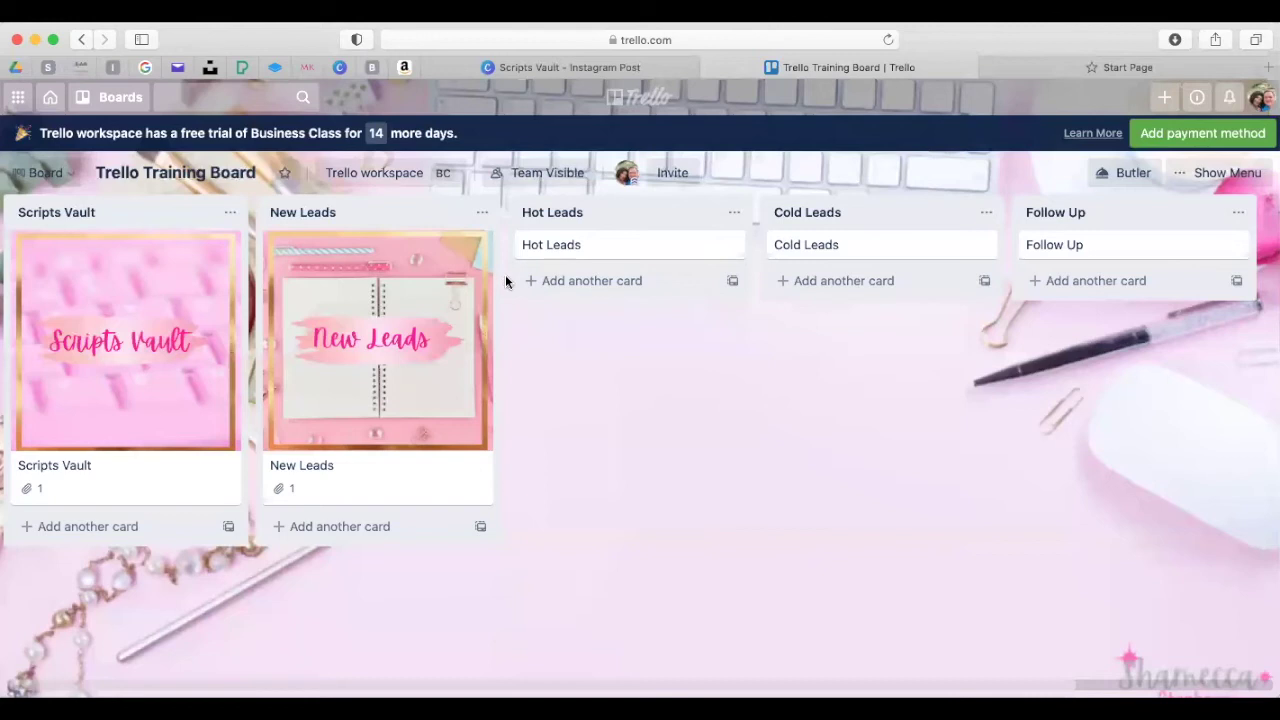
- Attach the downloaded "Hot Leads" design from the computer to the Hot Leads card as its cover
left_click(613, 248)
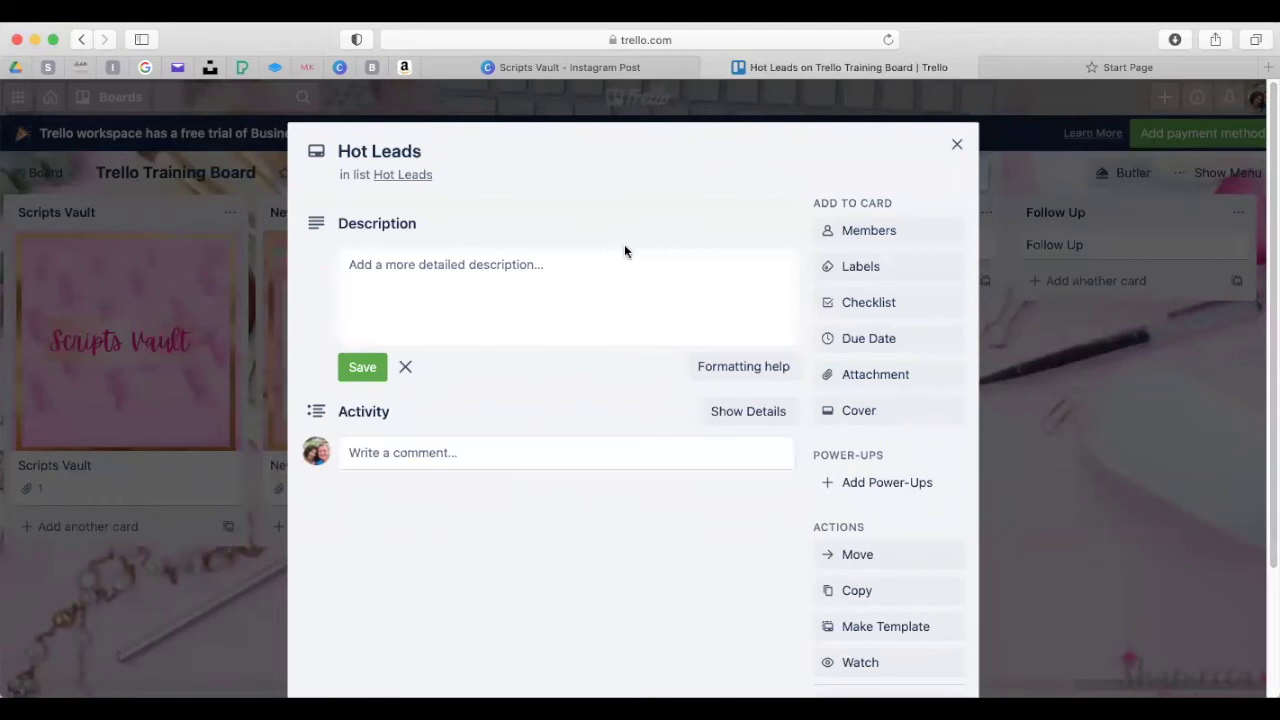
left_click(891, 374)
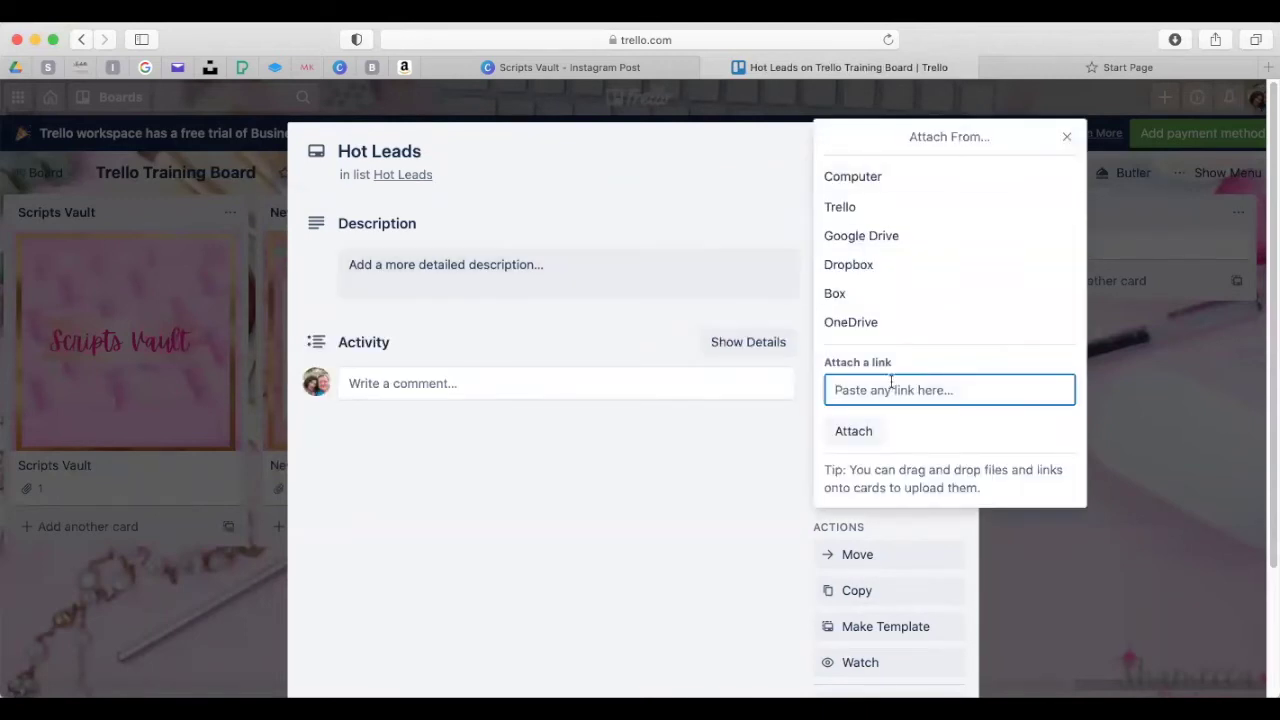
left_click(865, 175)
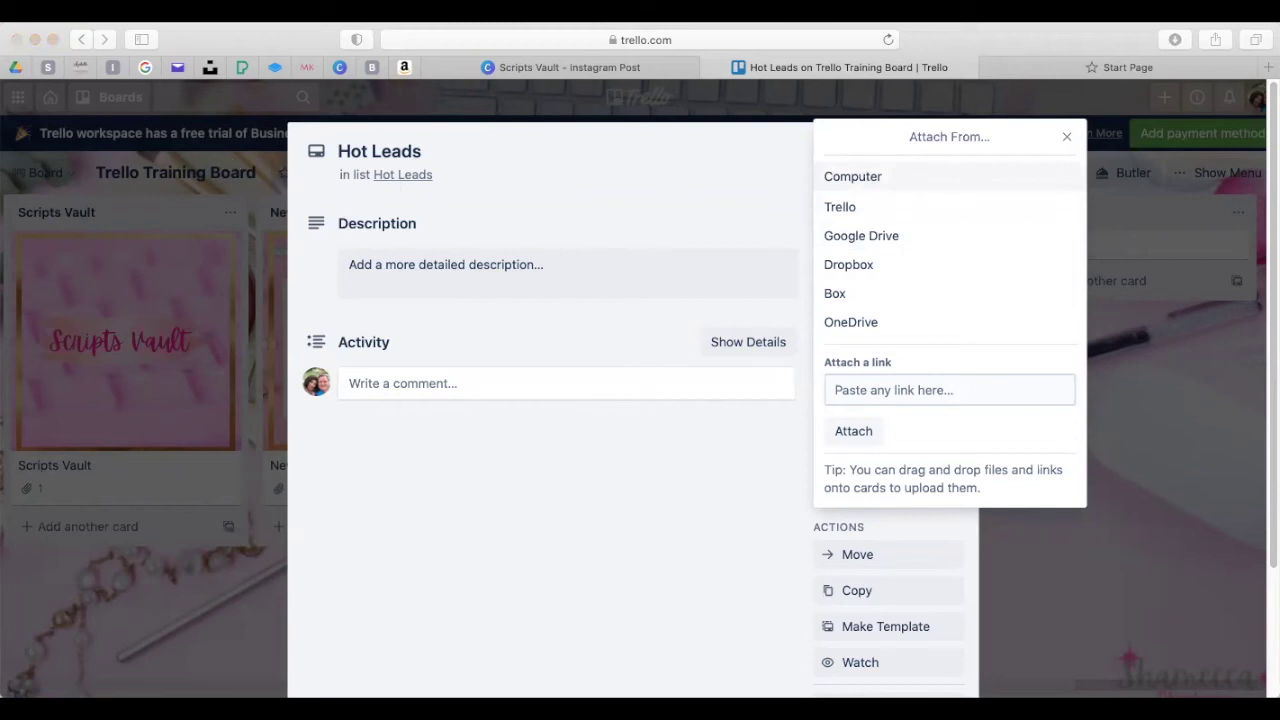
left_click(989, 596)
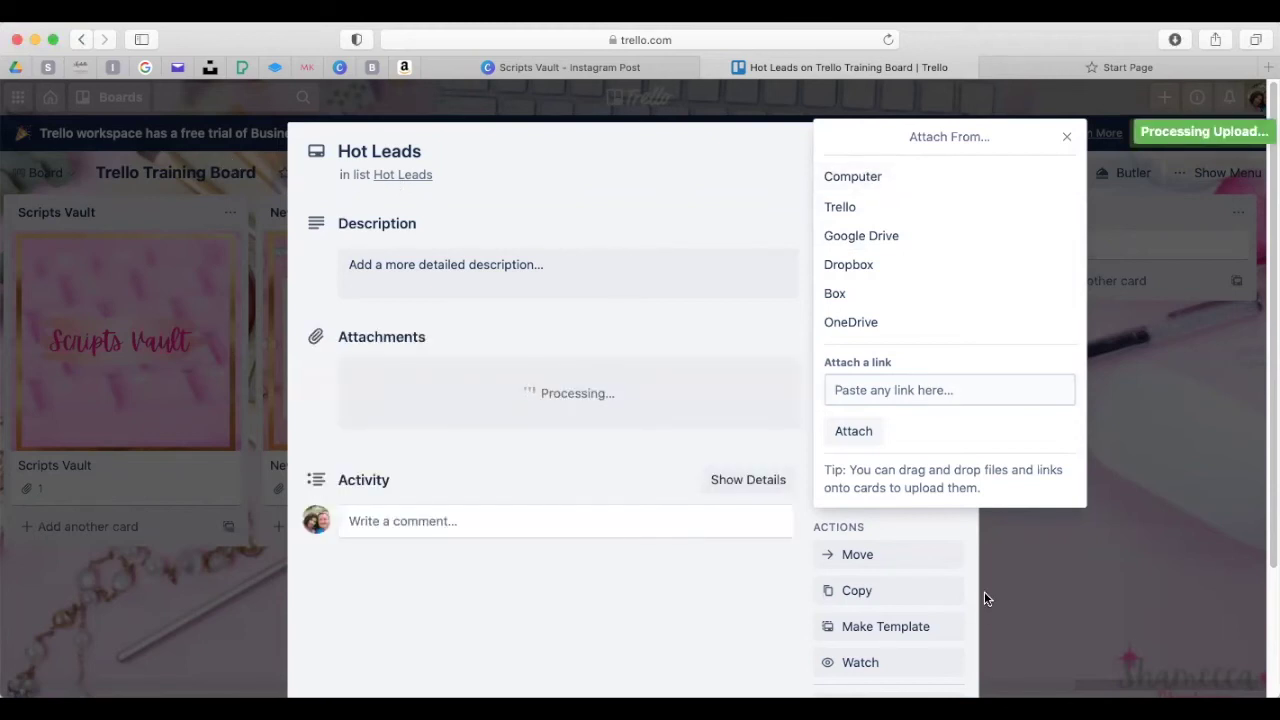
left_click(953, 142)
- Attach 4.png from the computer to the Cold Leads card as its cover and close the card
left_click(879, 245)
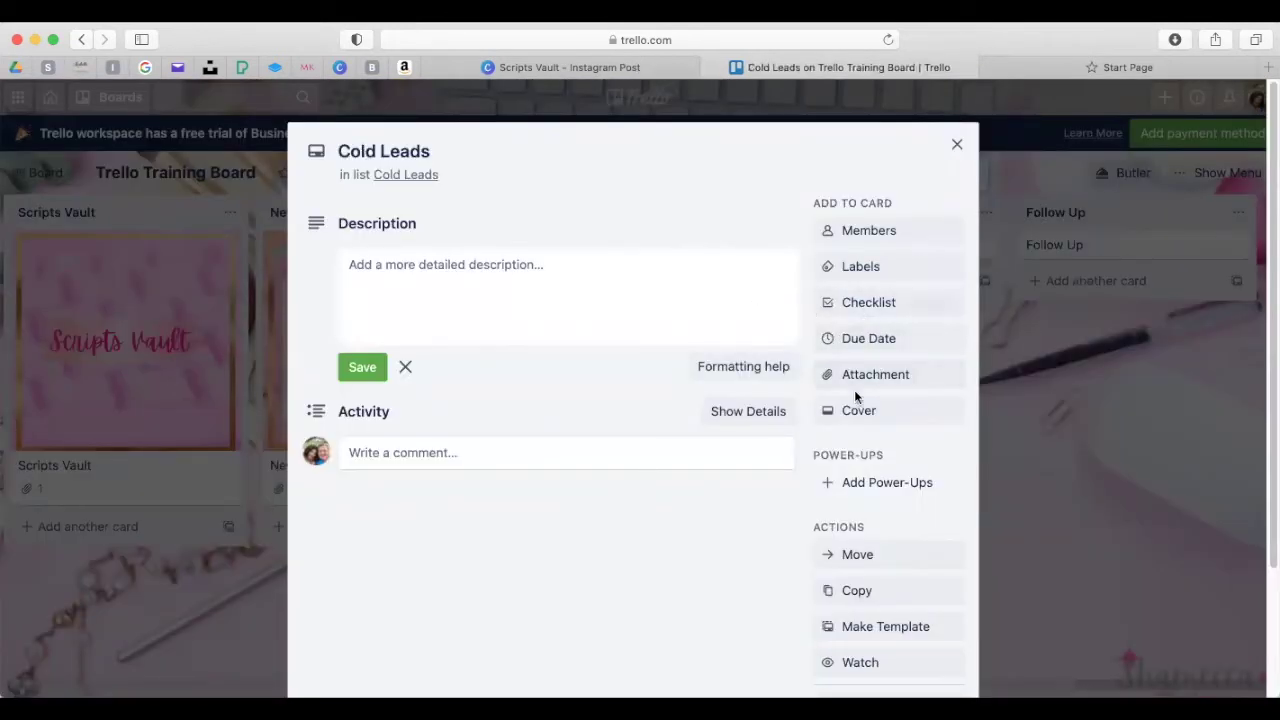
left_click(874, 372)
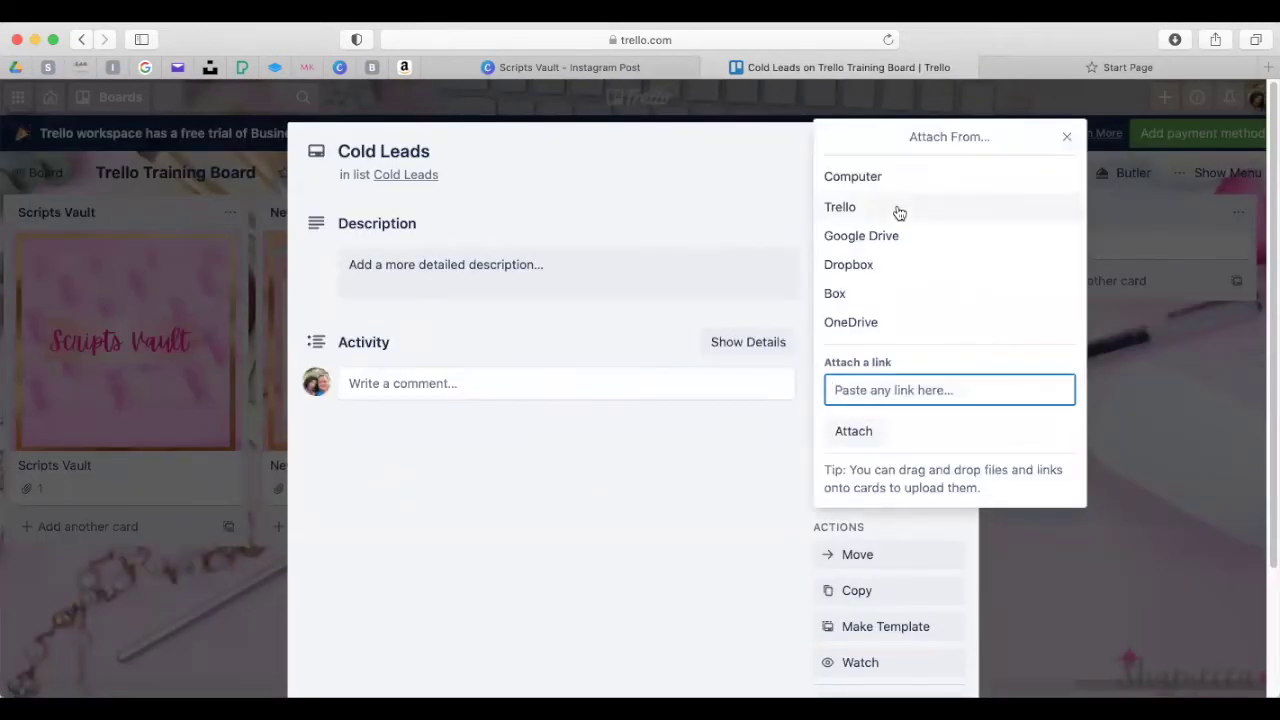
left_click_drag(1224, 668, 734, 460)
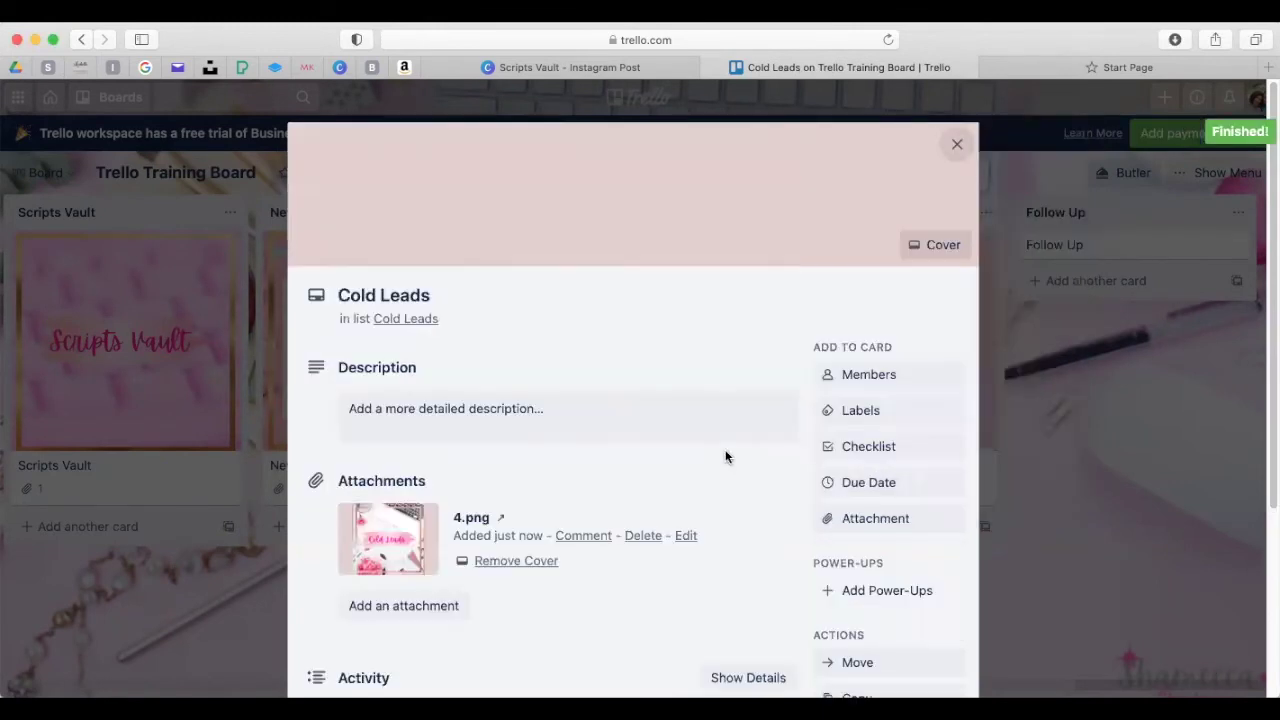
left_click(955, 140)
- Attach 5.png from the computer to the Follow Up card as its cover and close the card
left_click(1077, 281)
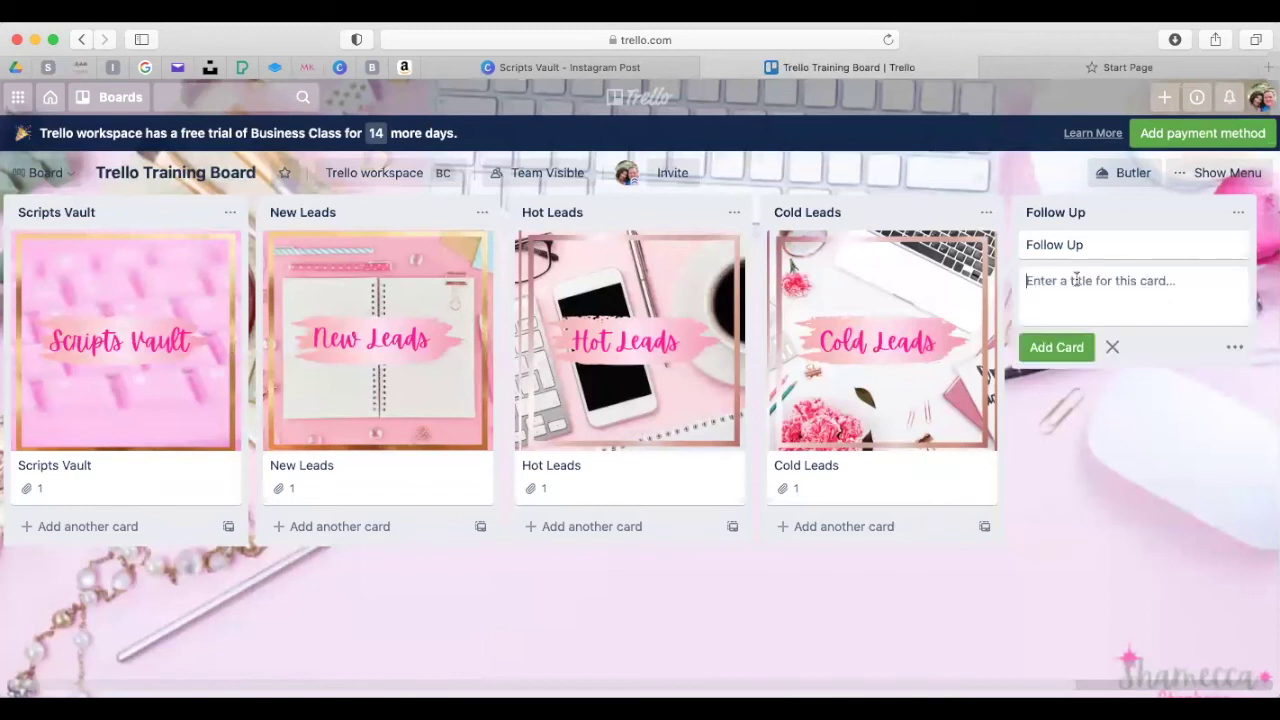
left_click(1089, 250)
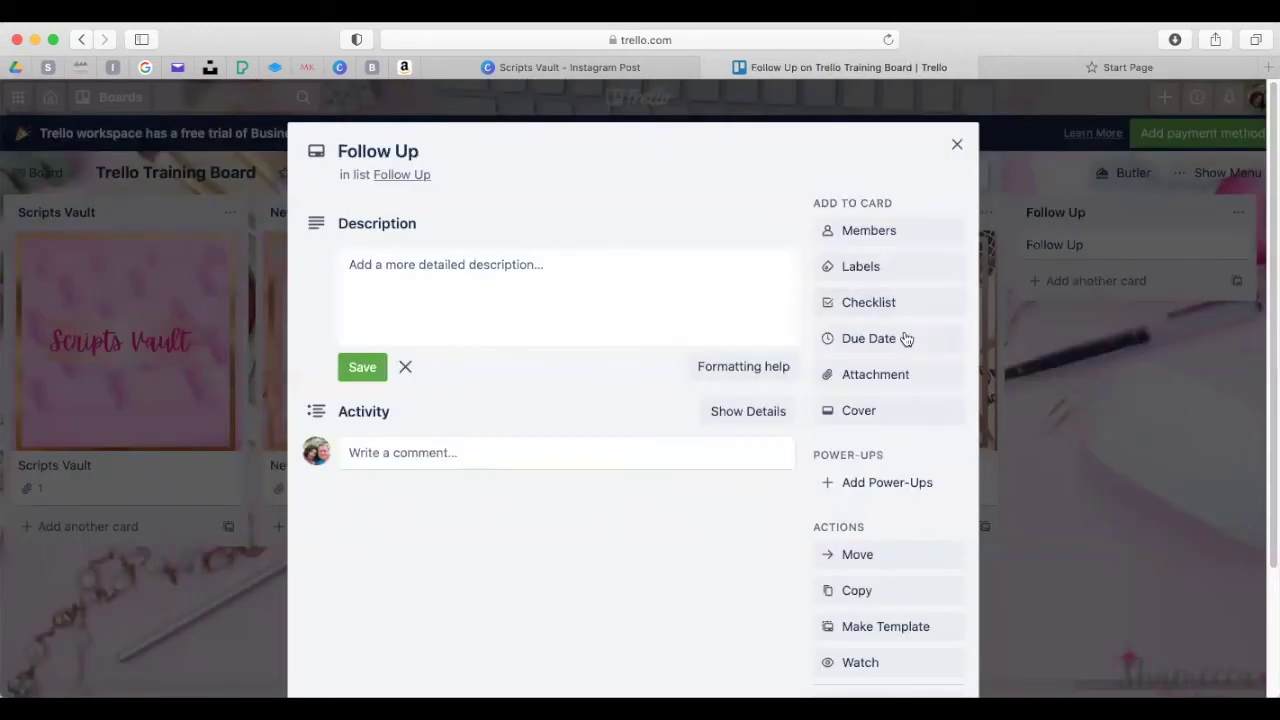
left_click(874, 376)
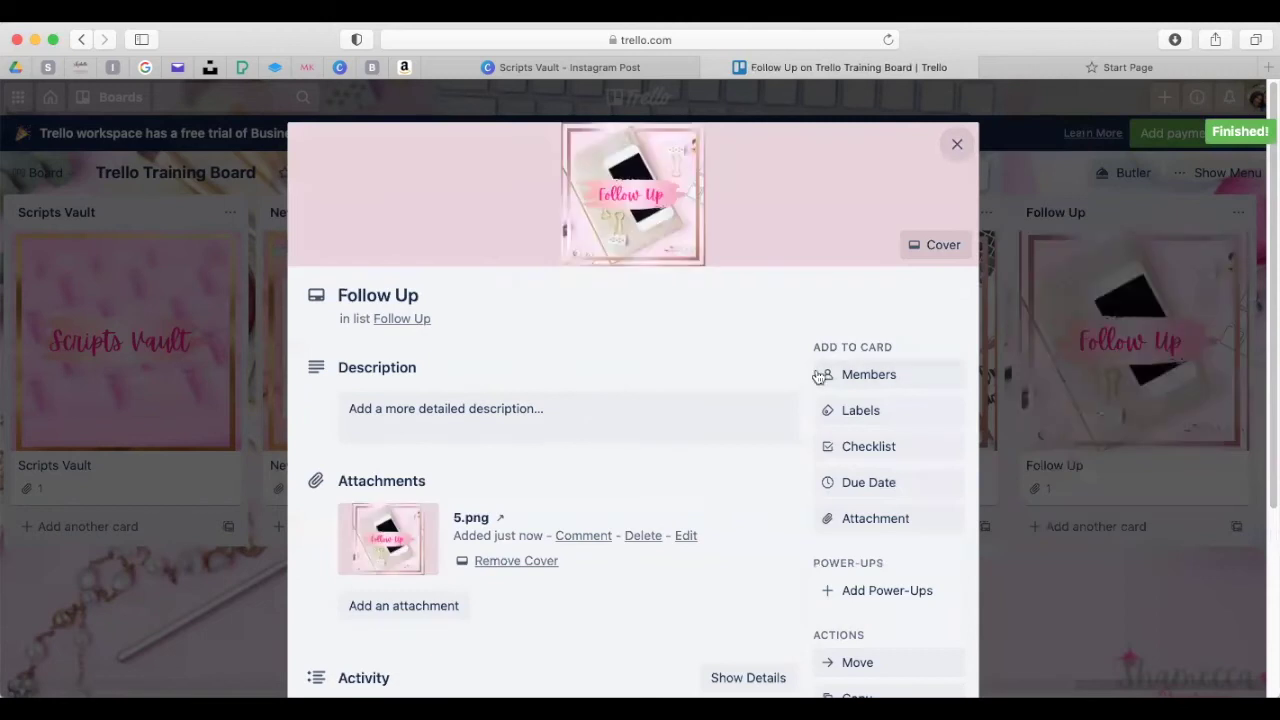
key("Escape")
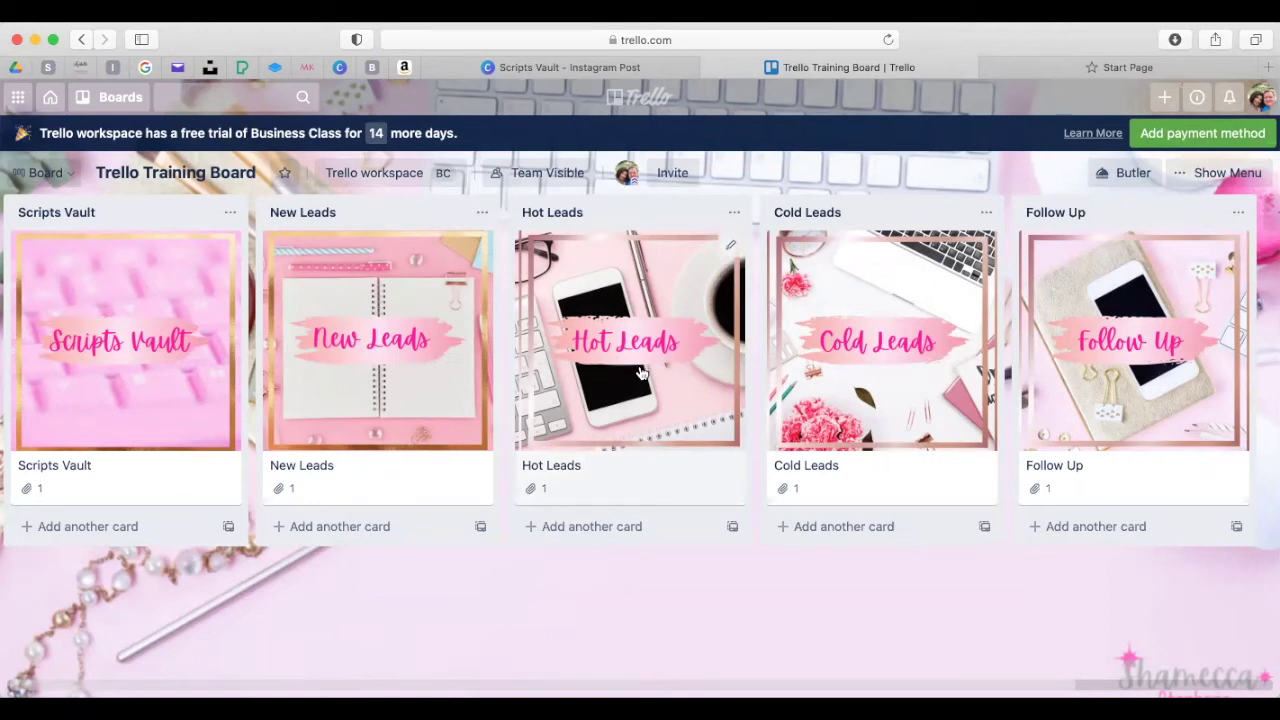
- Add a "Day 1 : Script" card beneath the cover card in the Scripts Vault list
left_click(68, 537)
type("Day 1 : Script")
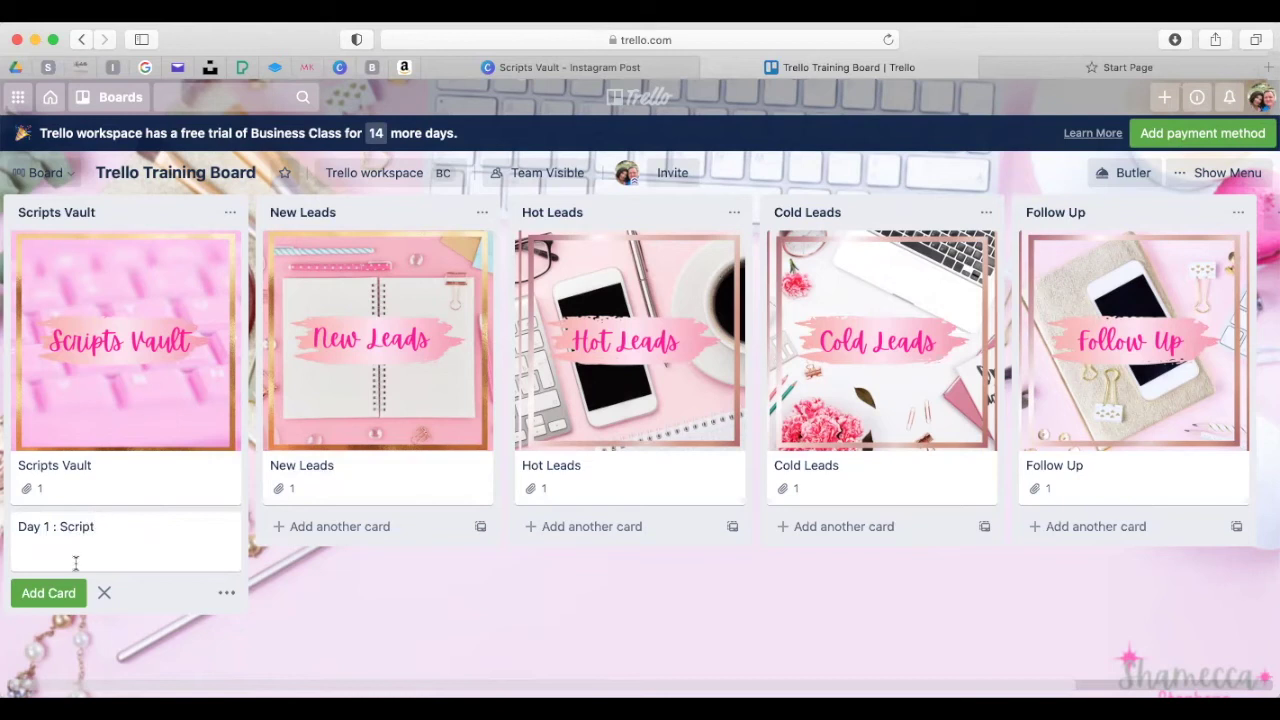
left_click(38, 598)
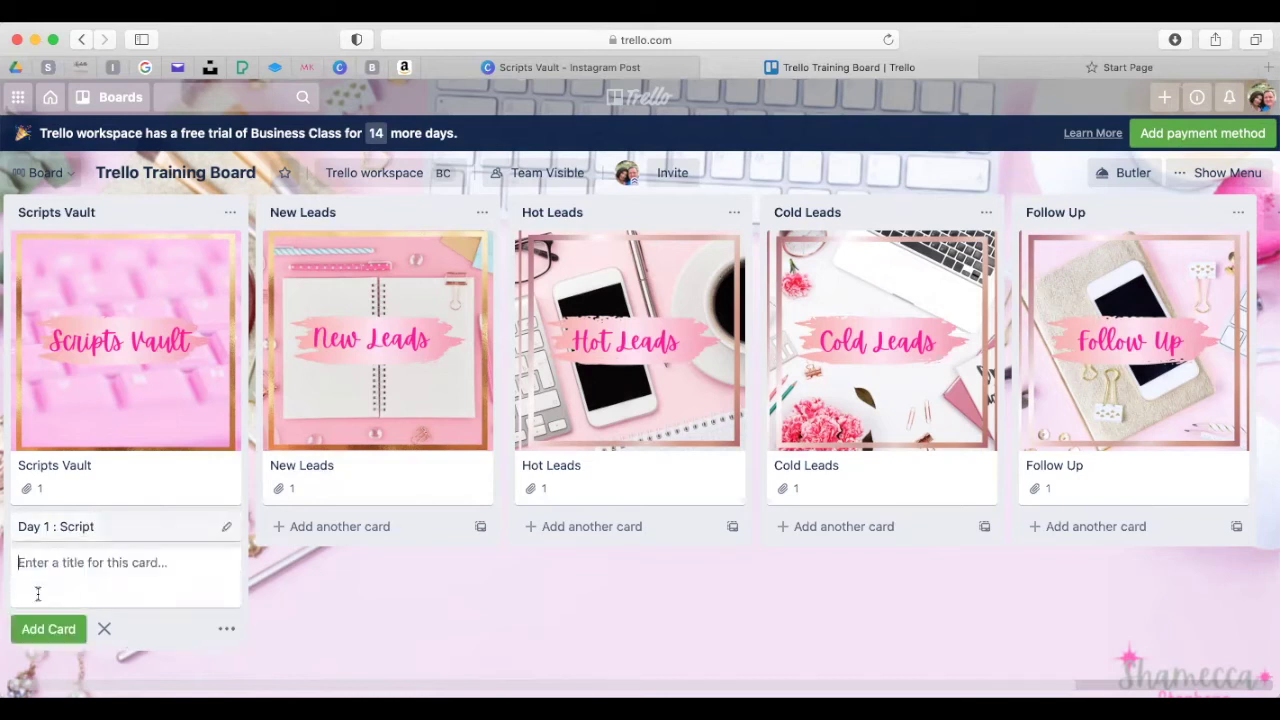
- Save "Hey ! It's so nice to connect with you here ! Are you a stay at home mom ?" as the Day 1 card's description
left_click(88, 526)
left_click(440, 287)
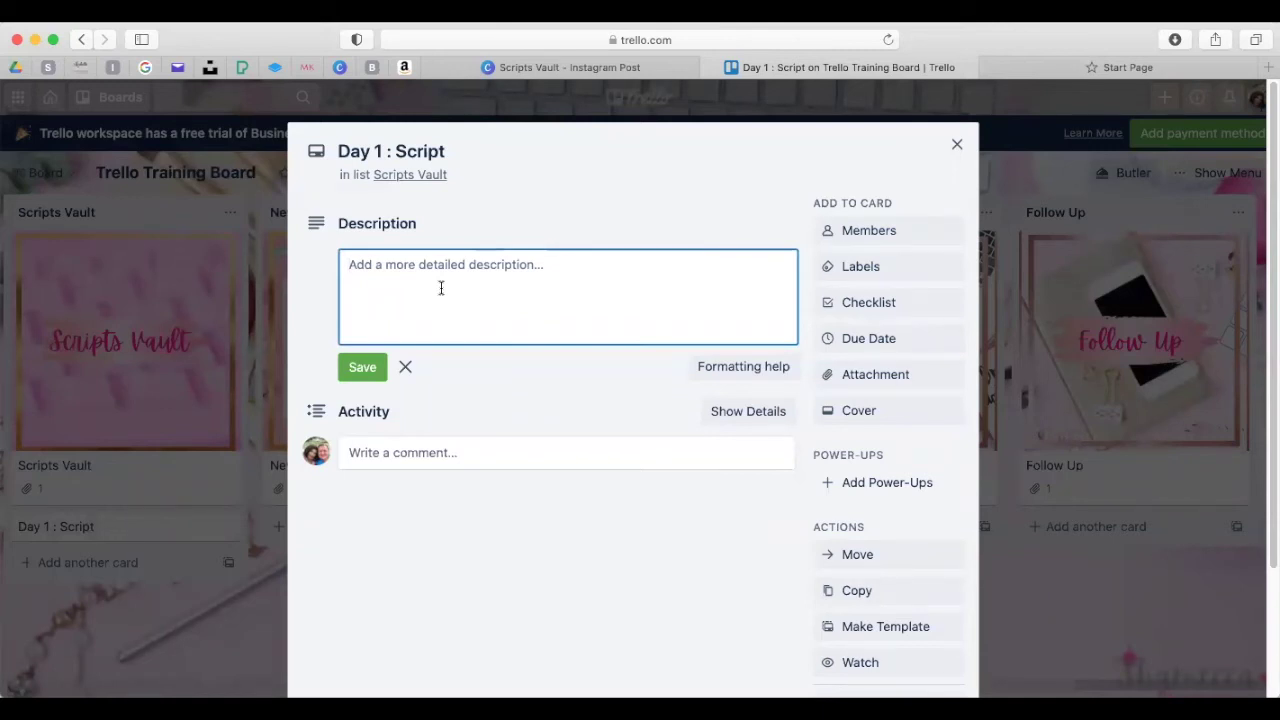
type("Hey ! It's so nice to connect with you here ! Are you")
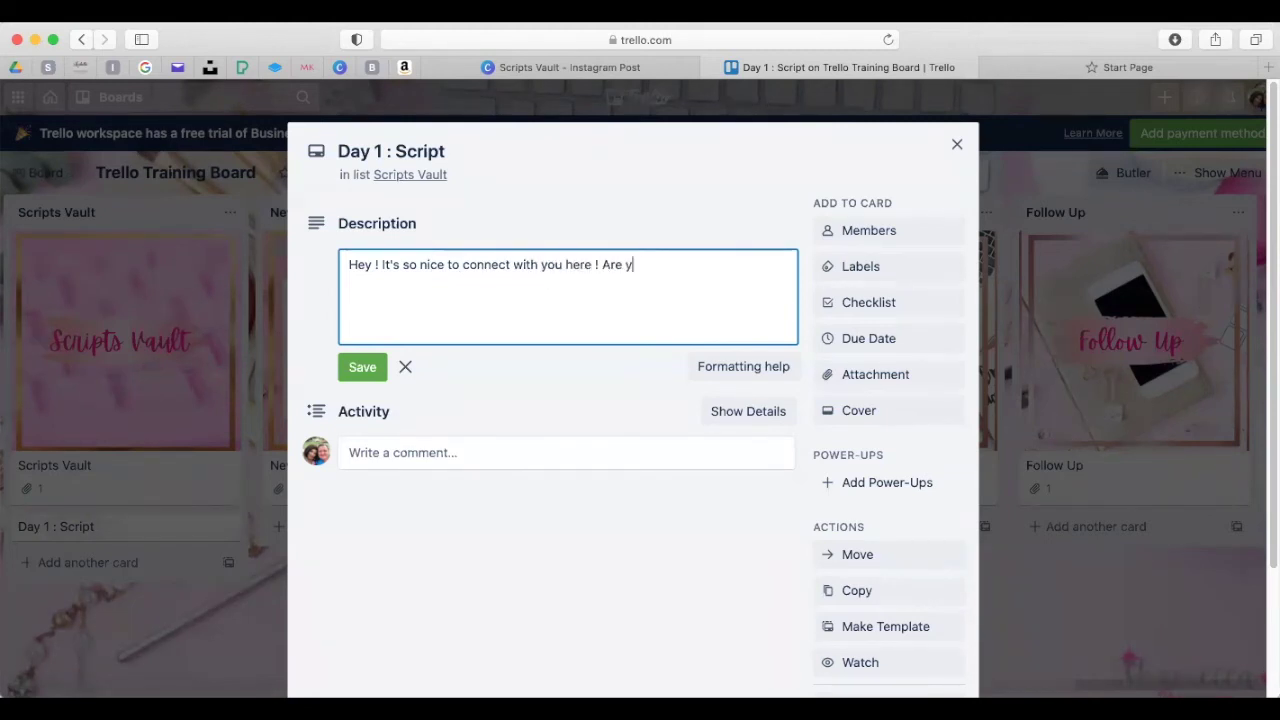
key("BackSpace")
key("BackSpace")
key("BackSpace")
key("BackSpace")
key("BackSpace")
key("BackSpace")
key("BackSpace")
type("Are you")
type(" a start")
key("BackSpace")
key("BackSpace")
type("y at home mom ?")
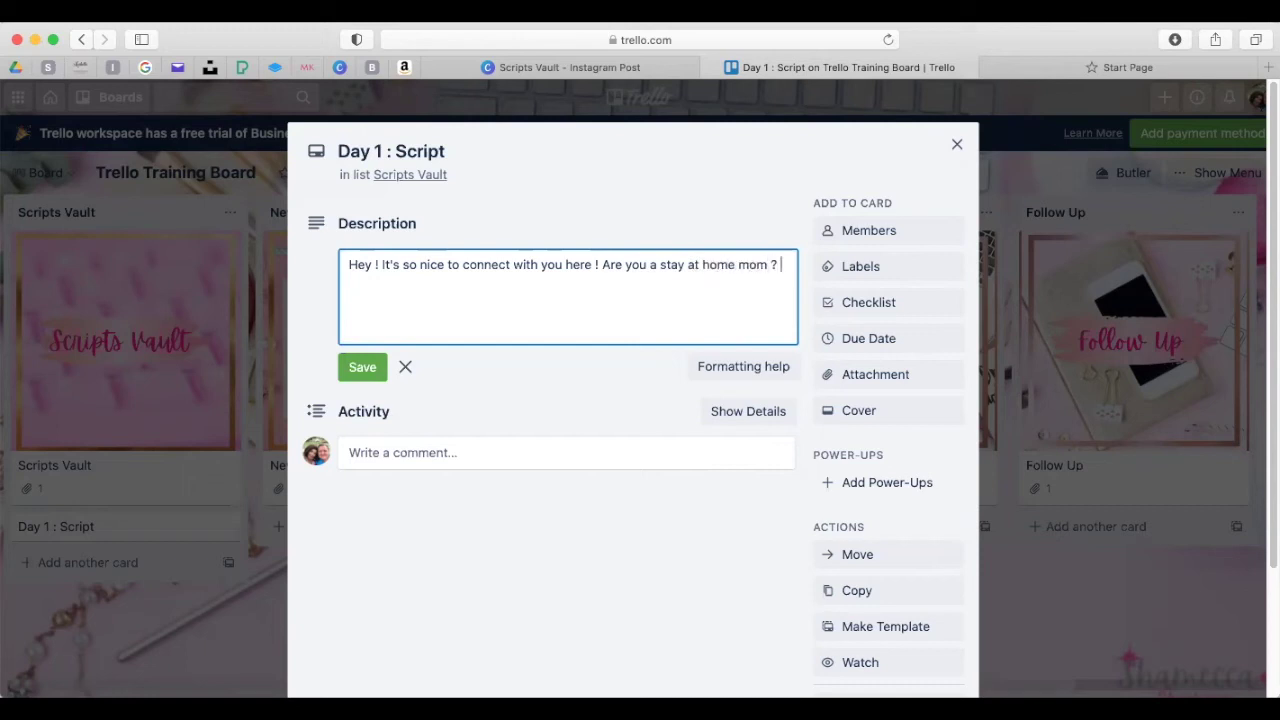
left_click(360, 368)
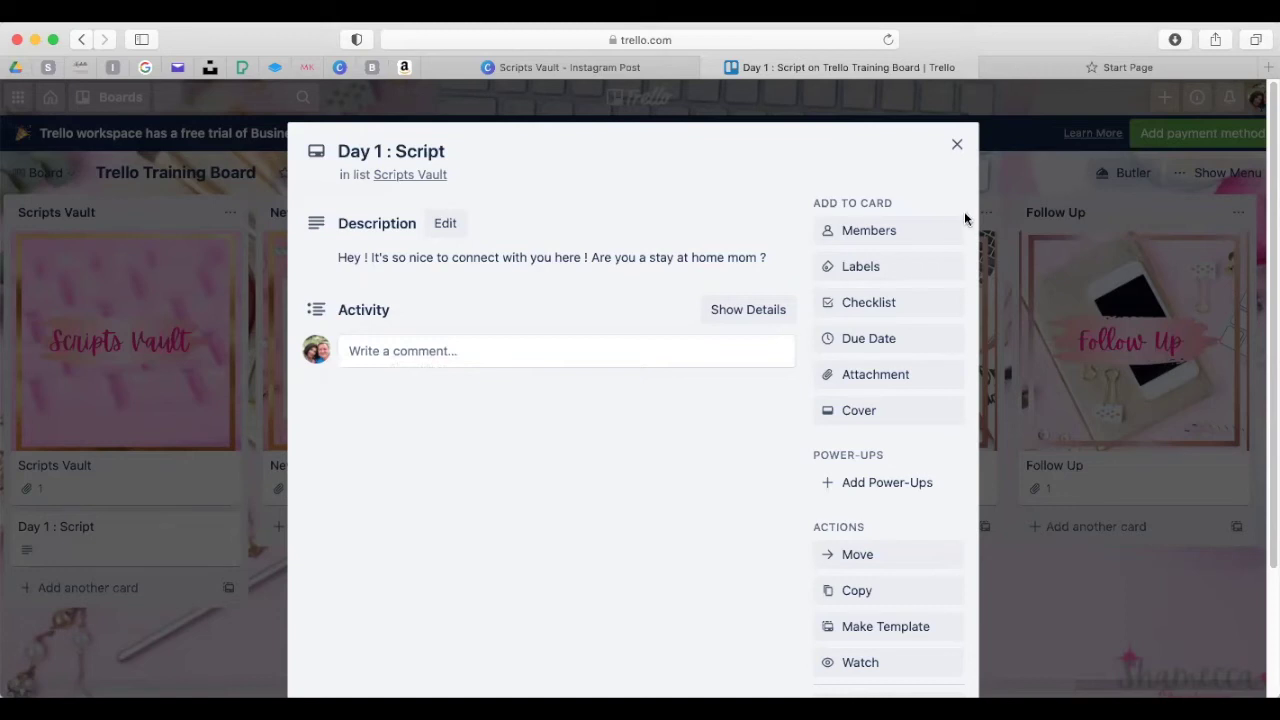
key("Escape")
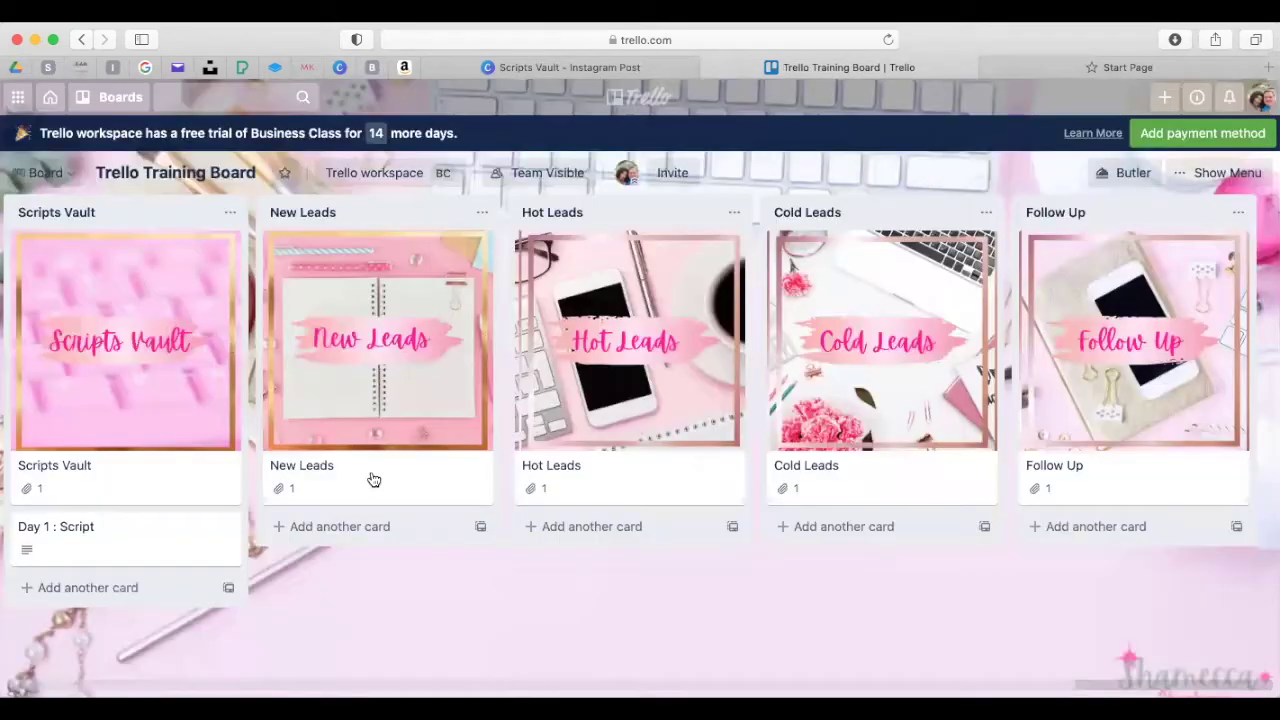
- Add "Day 3 Scripts" and "Day 7 Scripts" cards to the Scripts Vault list
left_click(94, 587)
type("Day 3")
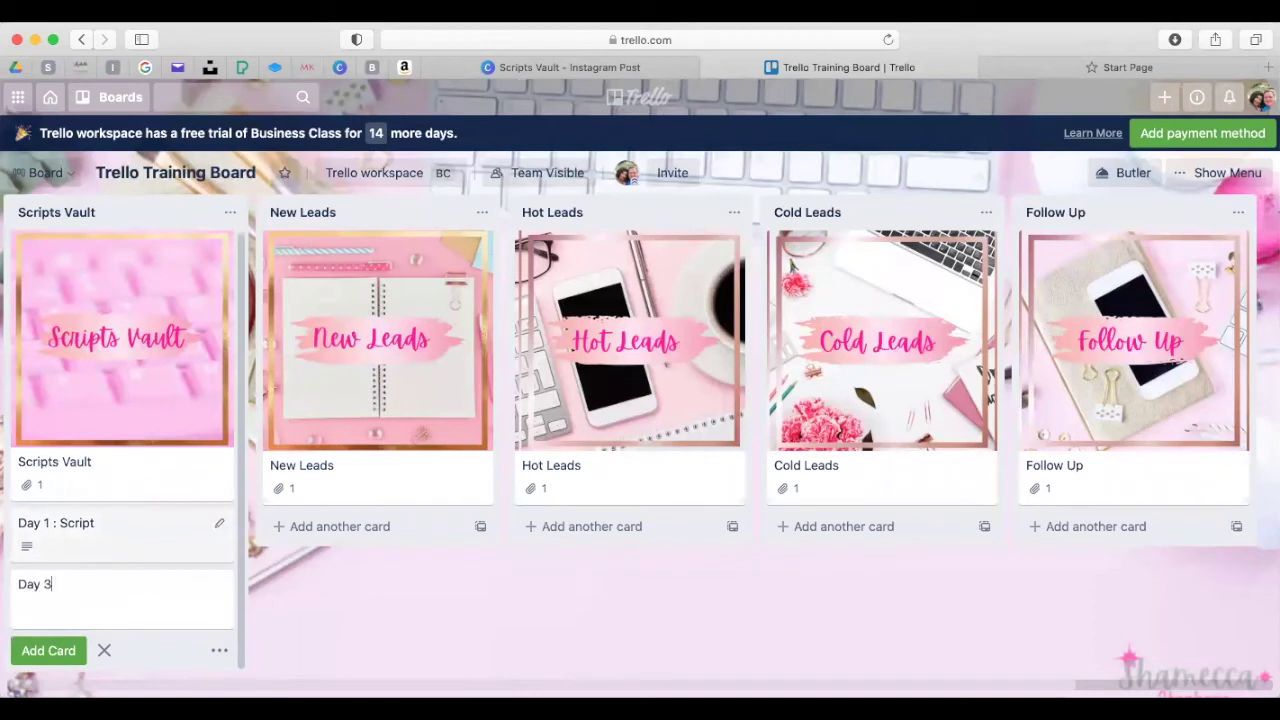
type(" Scripts")
key("Return")
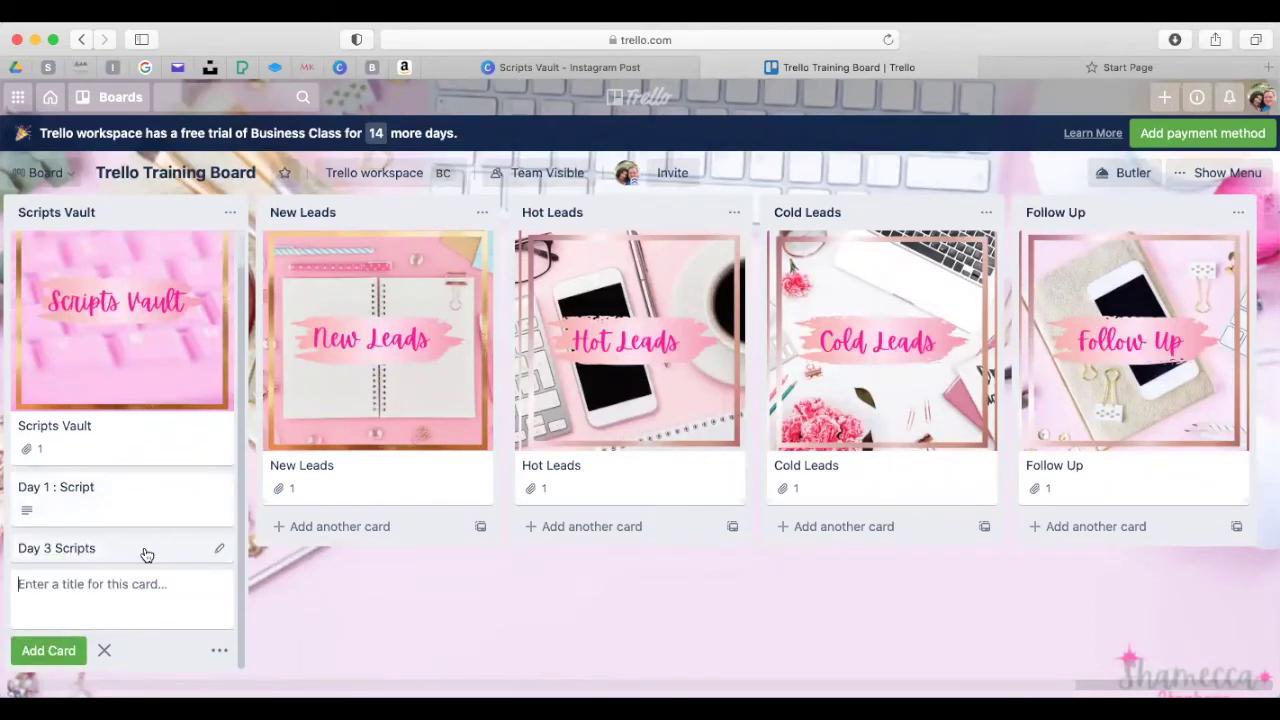
type("Da")
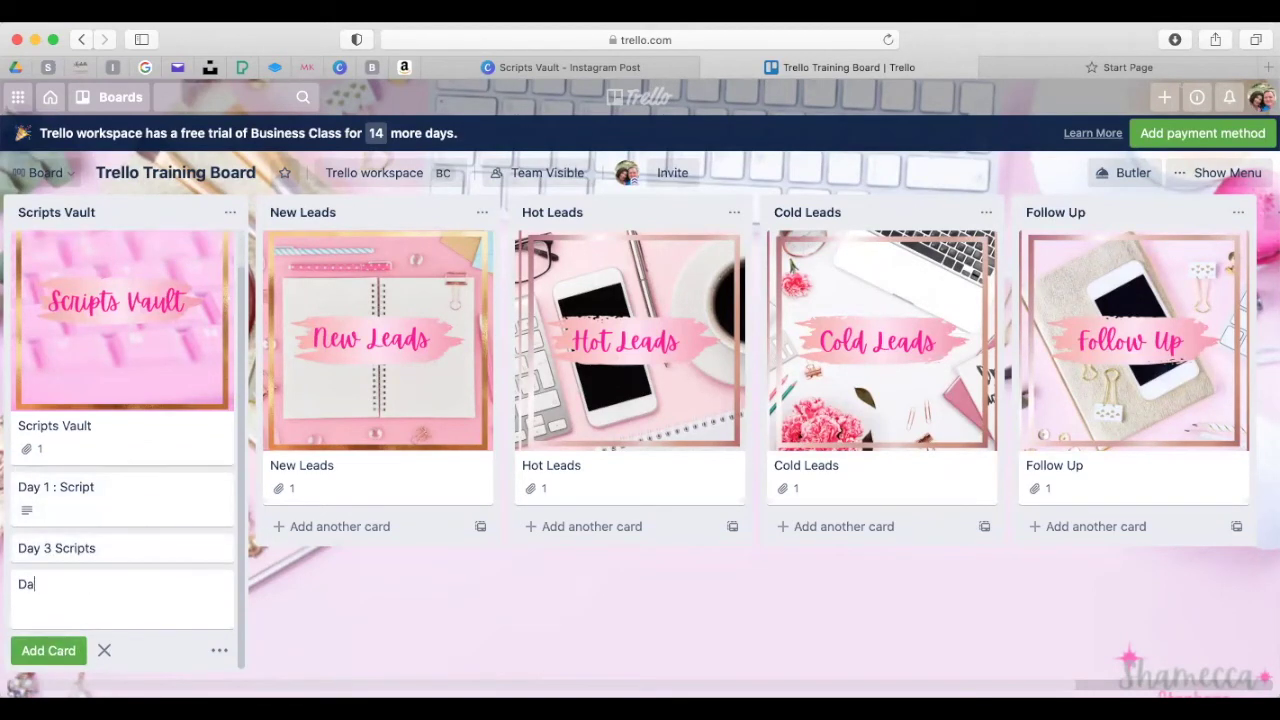
type("y 7 Scripts")
left_click(71, 650)
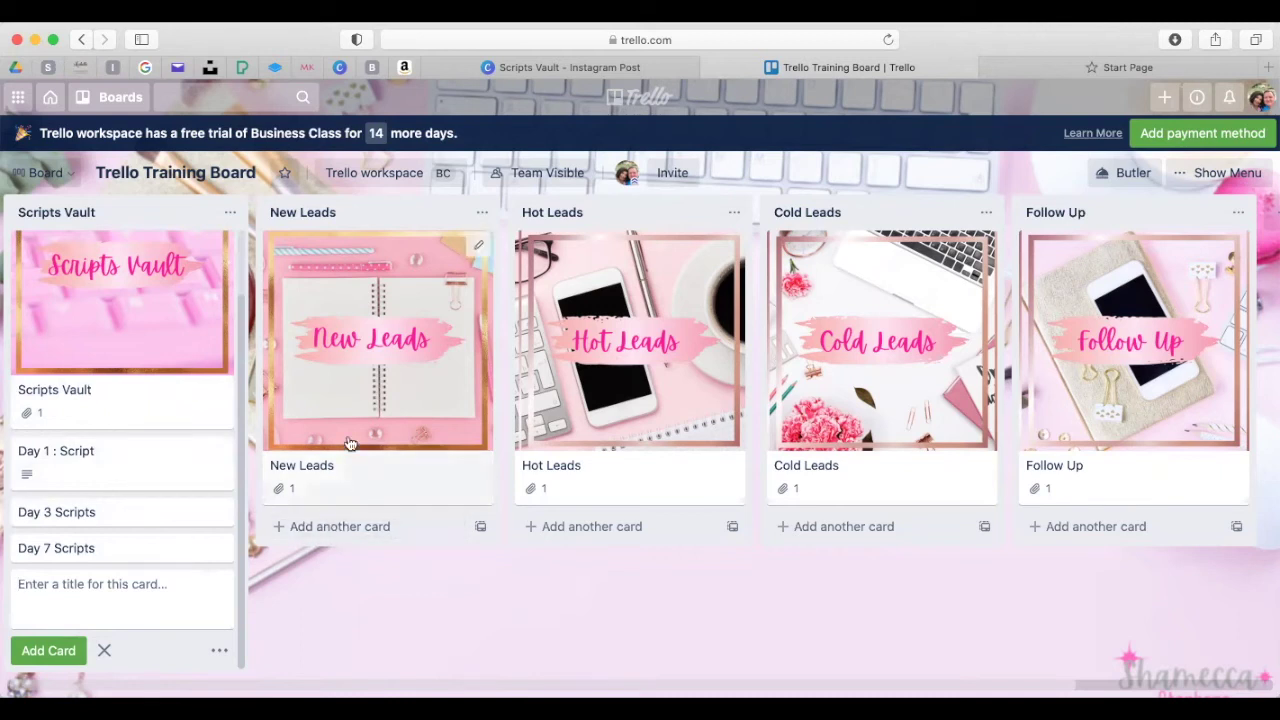
- Add three cards to the New Leads list, each titled with a lead's name
left_click(345, 524)
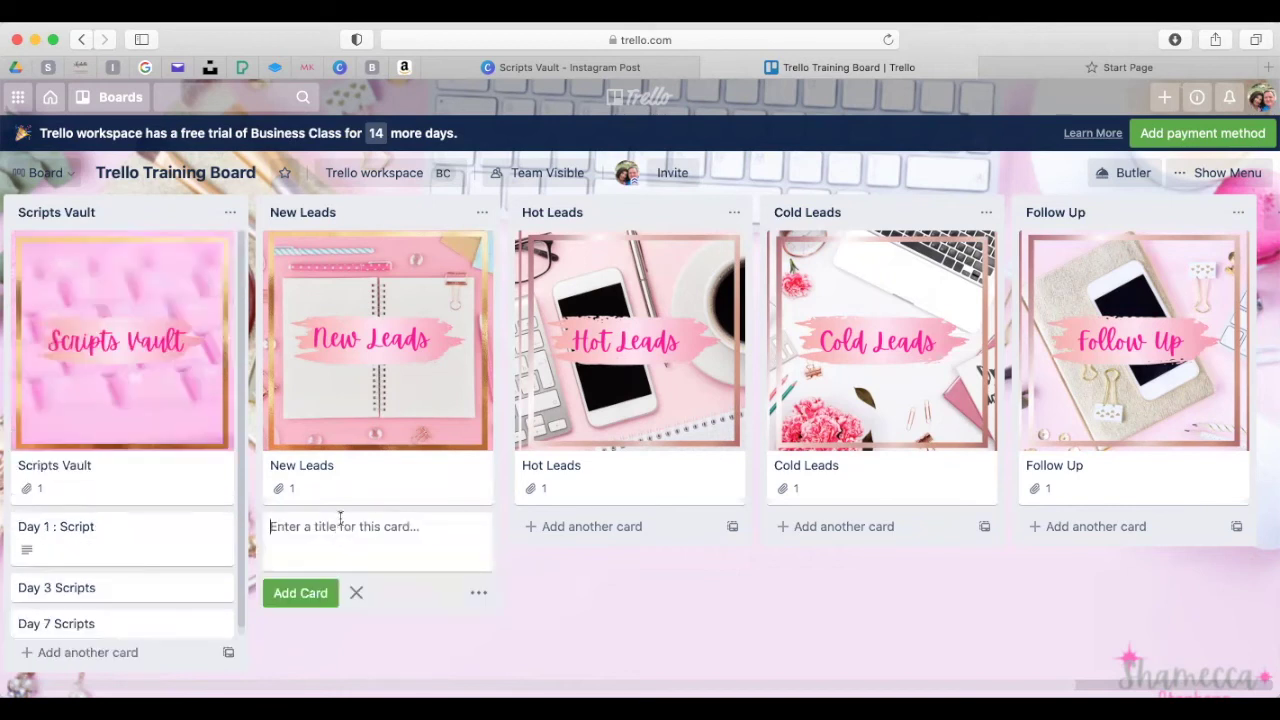
type("Su")
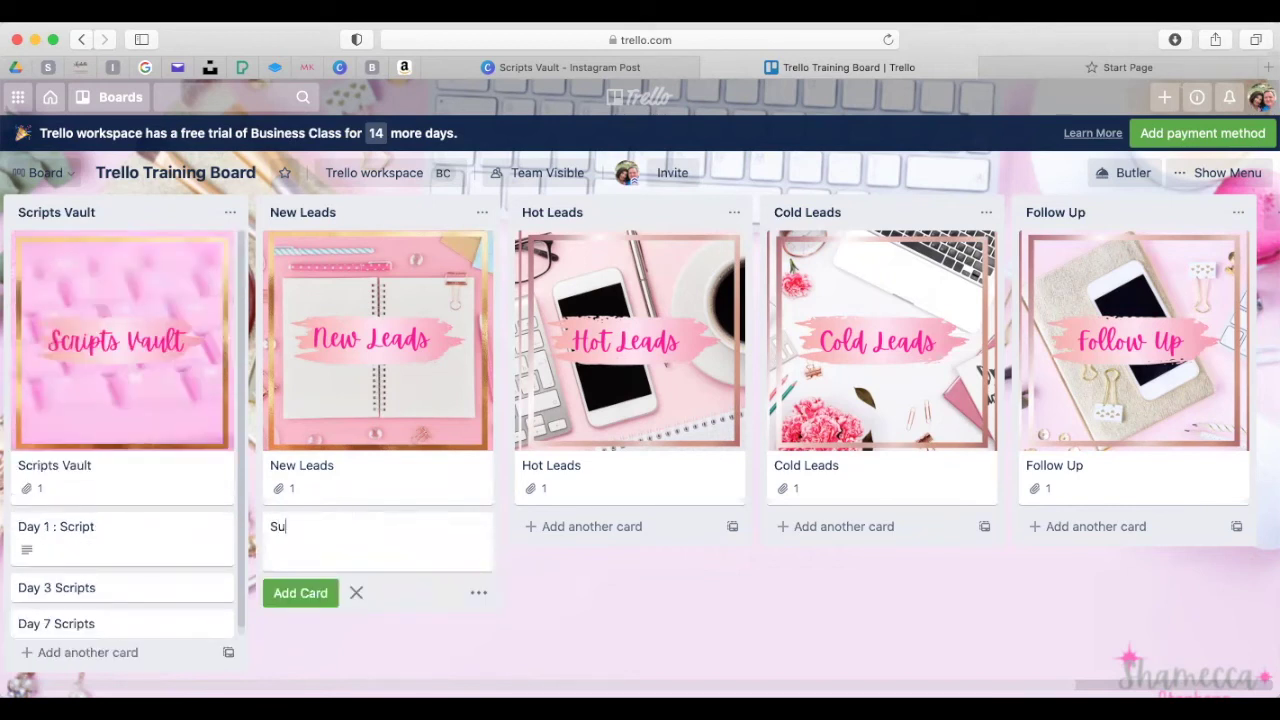
type("sie Q")
left_click(290, 592)
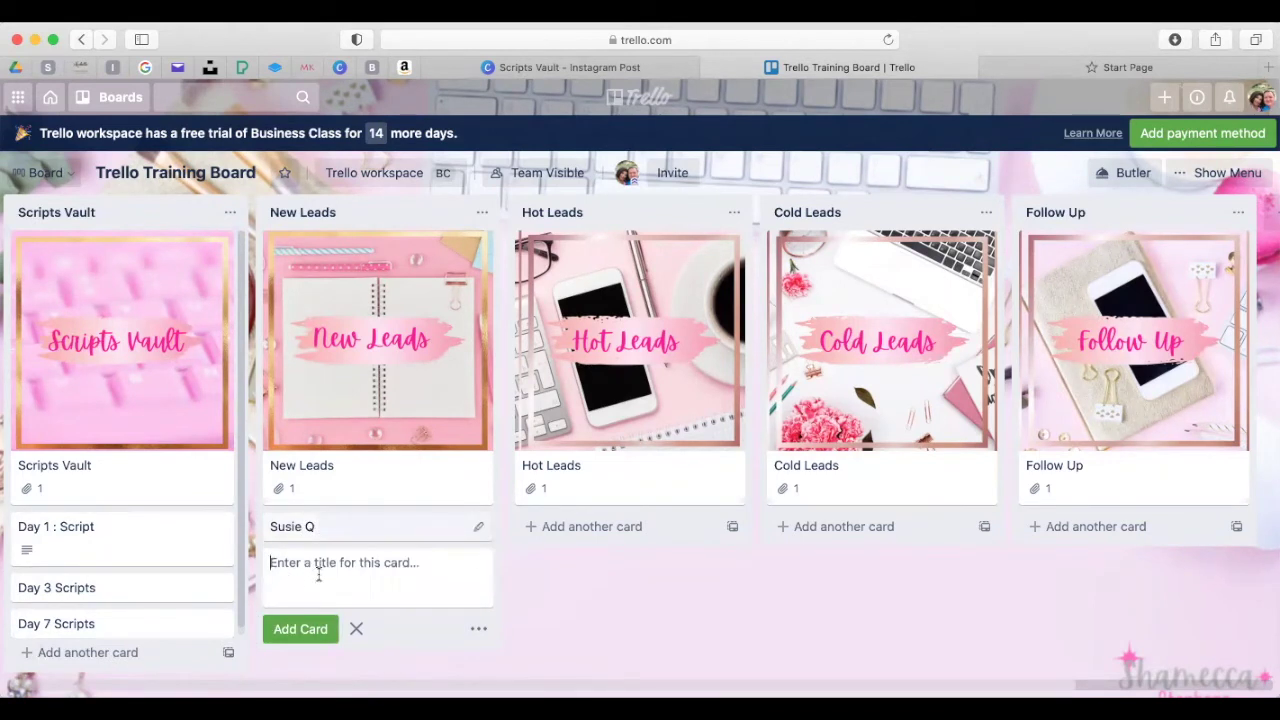
type("Nicole B")
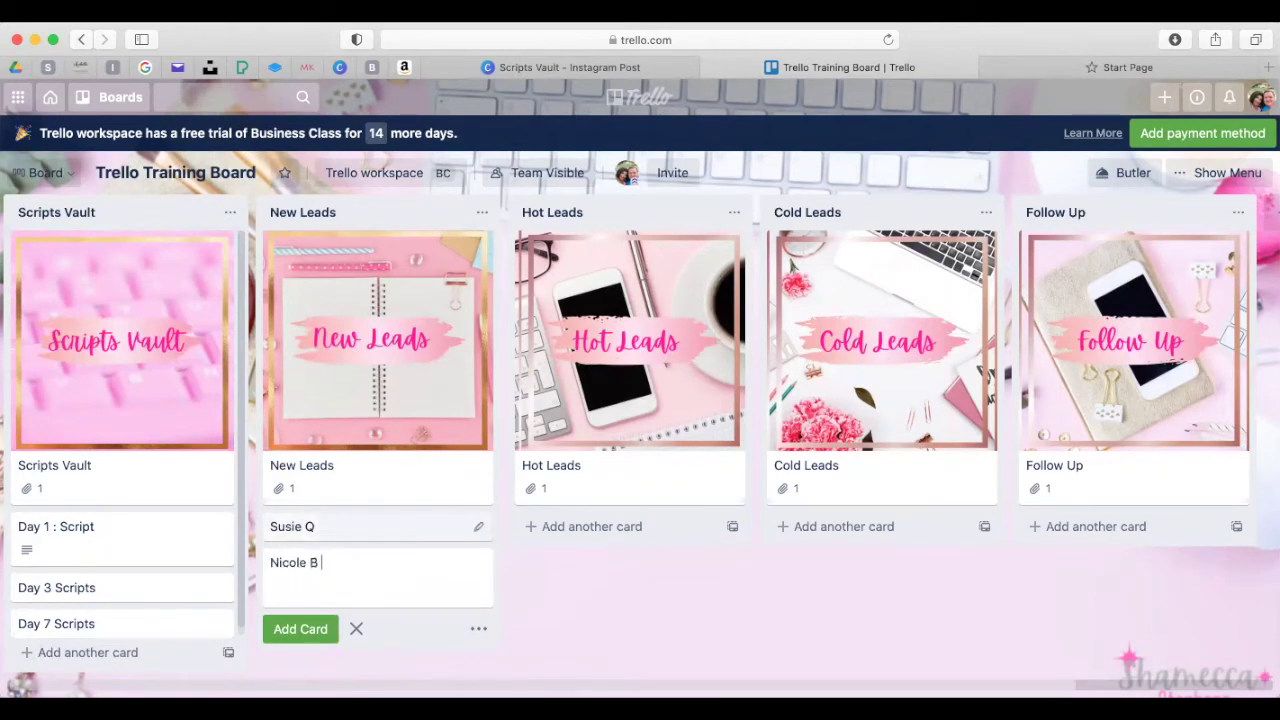
left_click(298, 628)
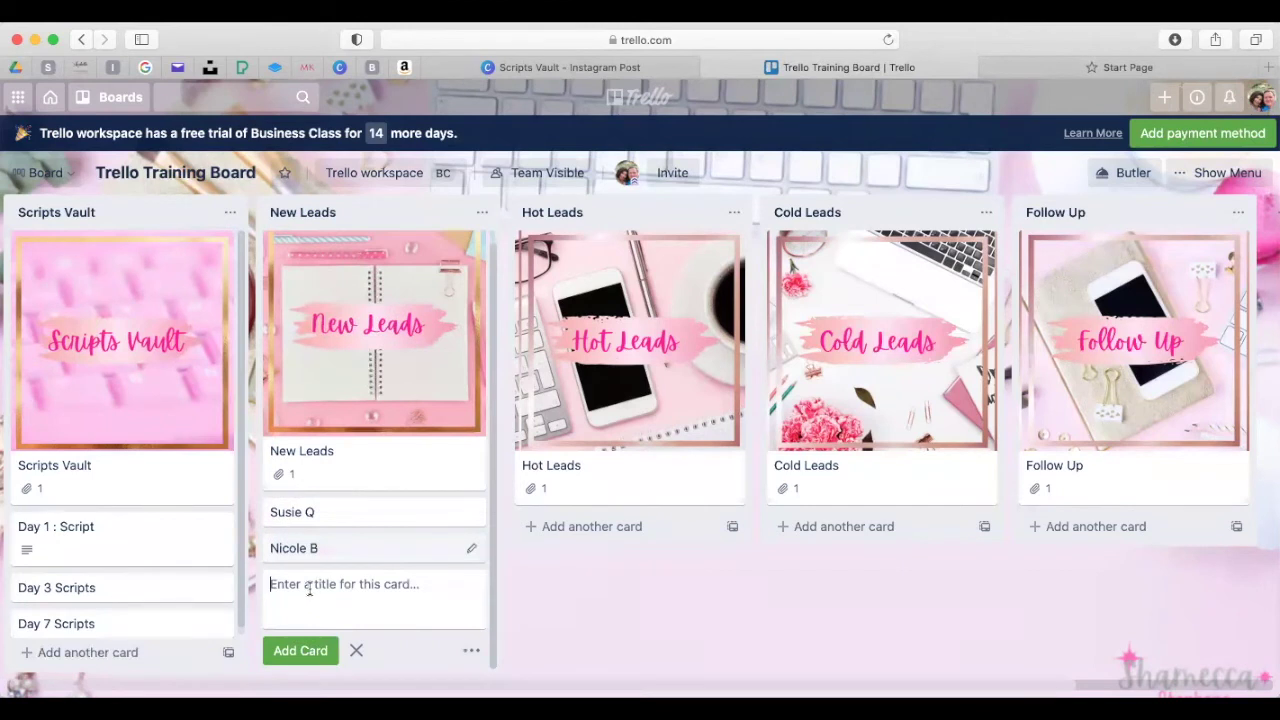
type("Wil")
key("BackSpace")
key("BackSpace")
key("BackSpace")
type("Sam")
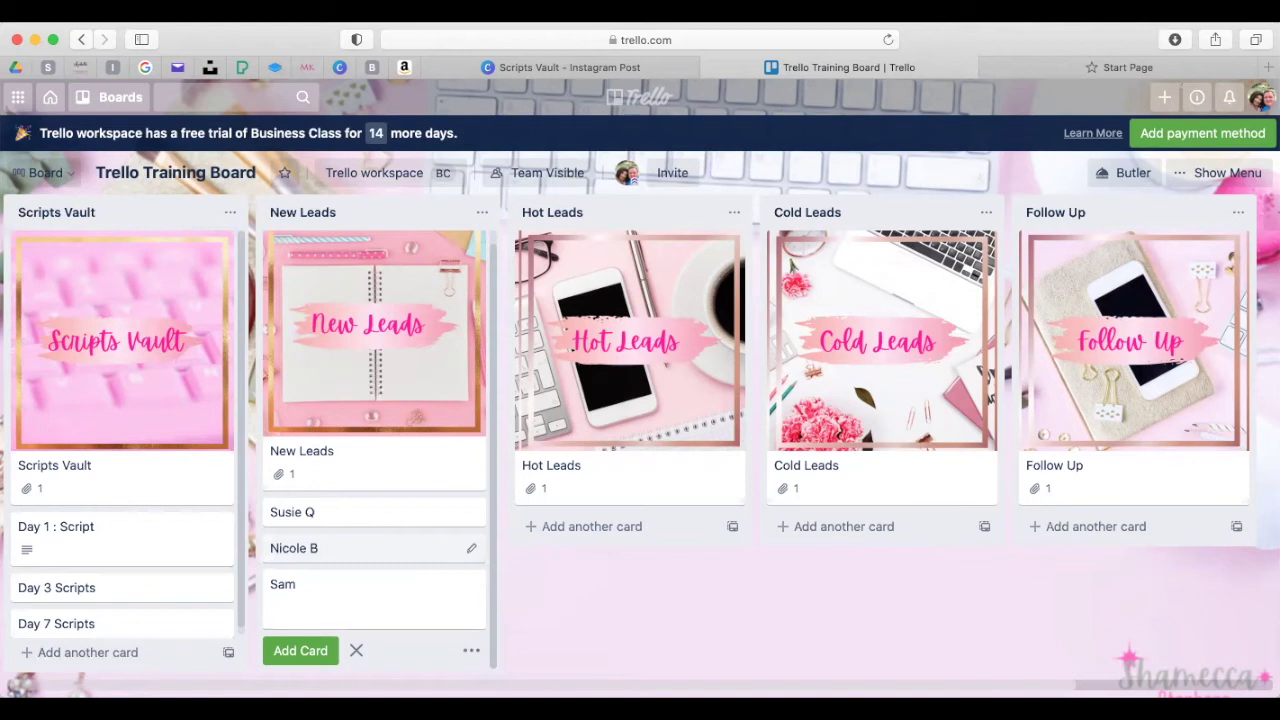
type(" T")
left_click(300, 650)
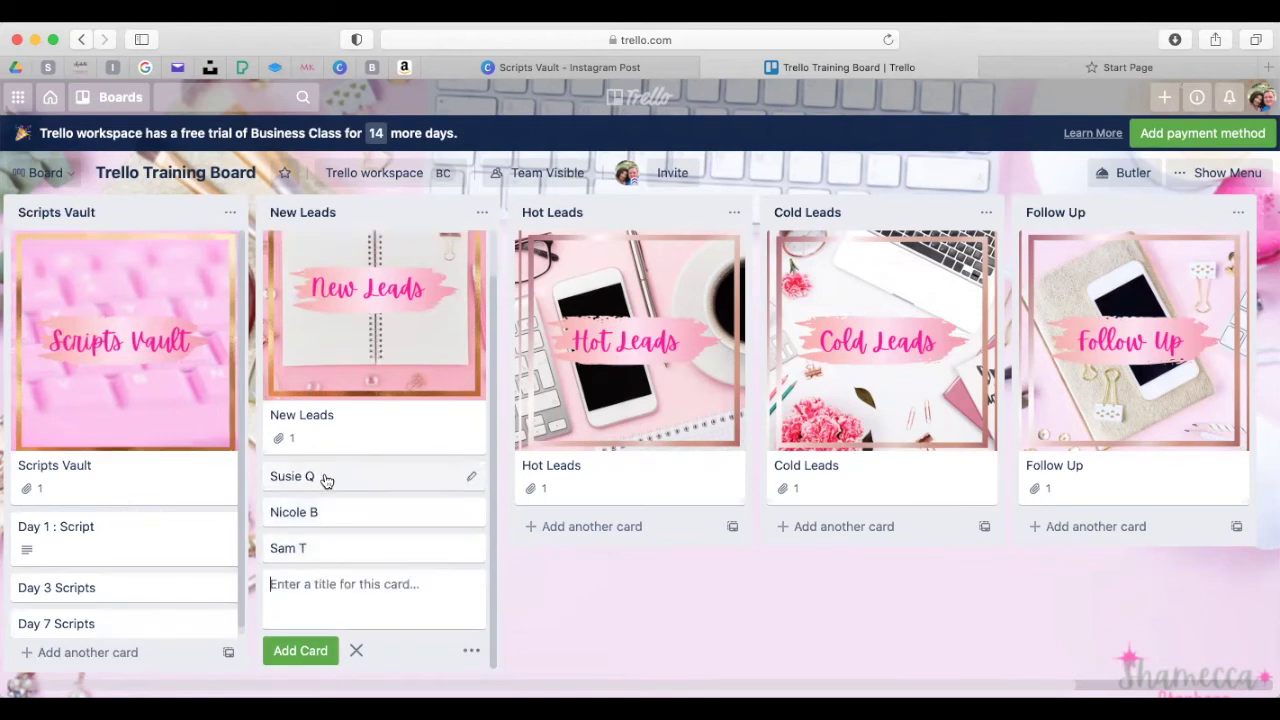
- Add a checklist titled "Layering Checklist" to the first lead's card in the New Leads list
left_click(330, 481)
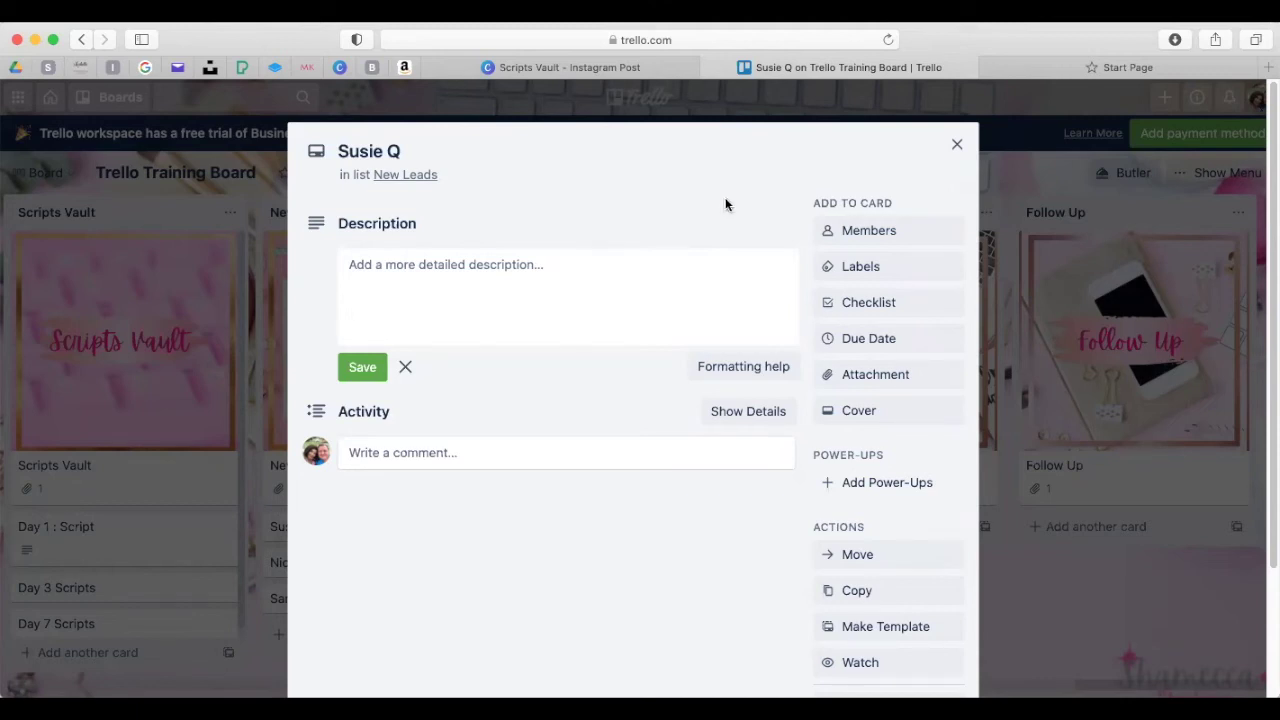
left_click(857, 303)
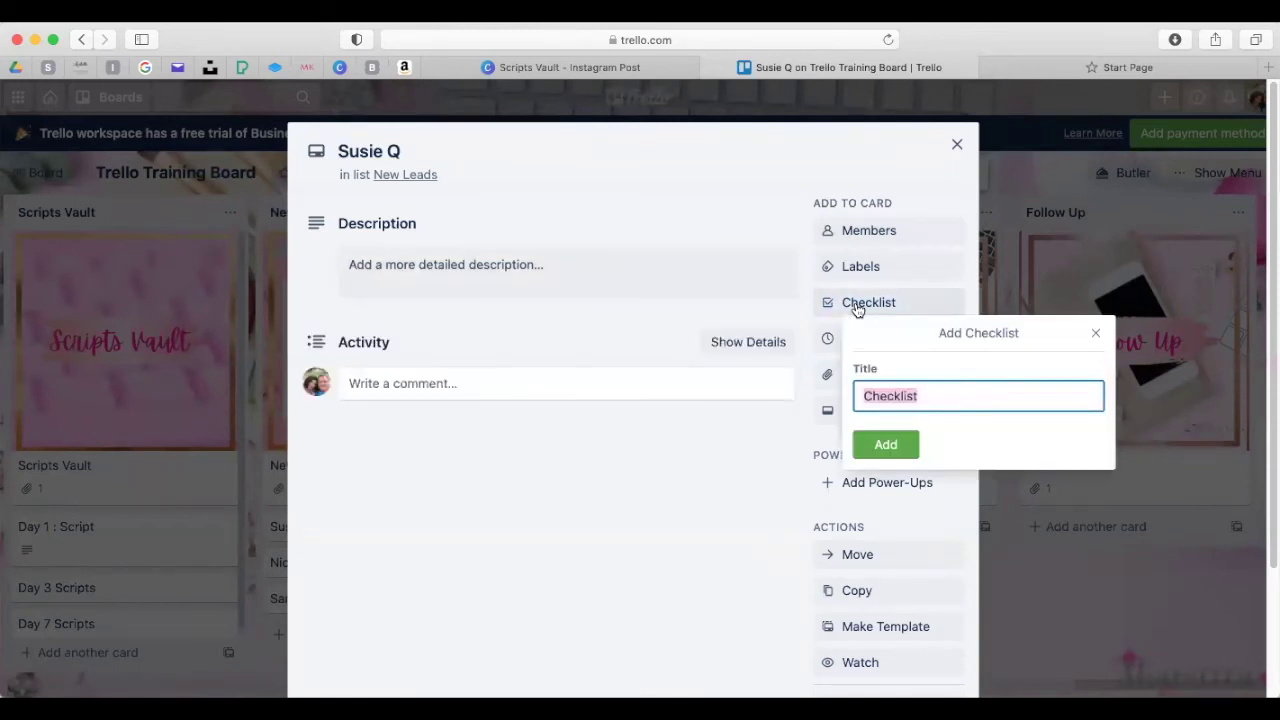
key("BackSpace")
type("Layering Checklist")
left_click(880, 444)
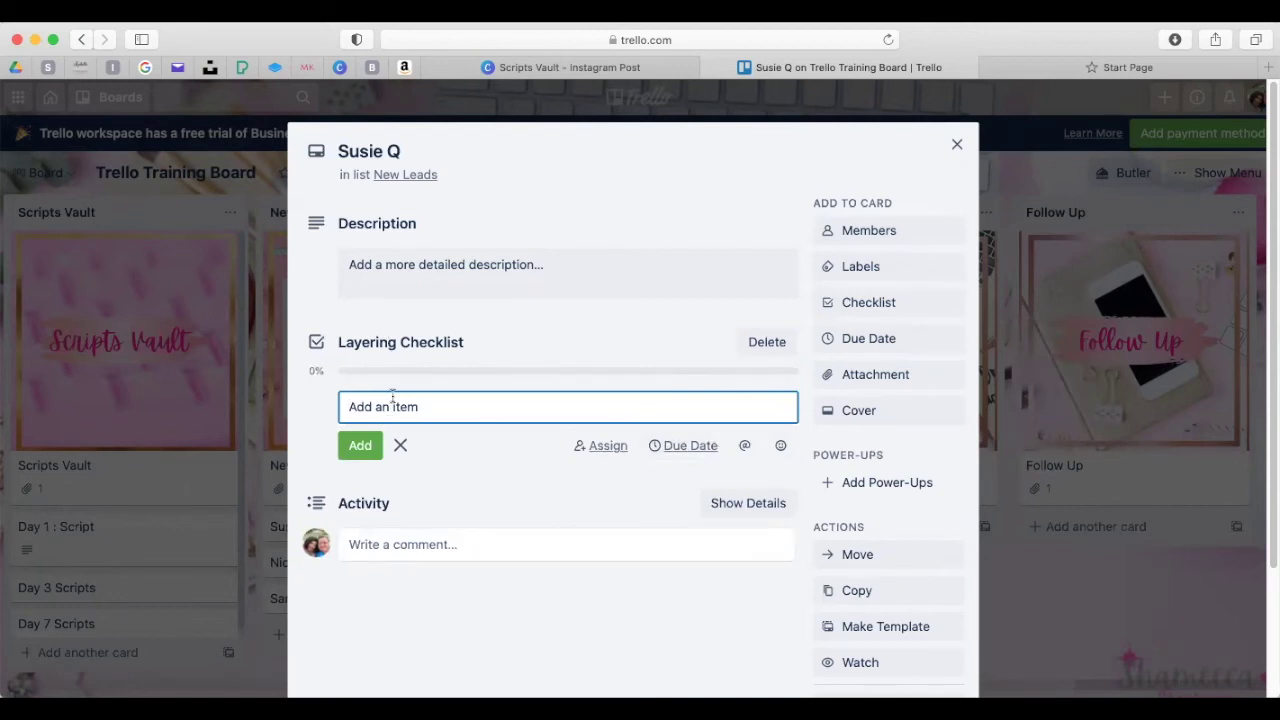
- Add "Made First Contact" as the first Layering Checklist item and dismiss the Advanced Checklists tip
type("Made Initial")
key("BackSpace")
key("BackSpace")
key("BackSpace")
key("BackSpace")
type("inal")
right_click(437, 404)
key("Escape")
type("I")
type("First ")
type("Contact")
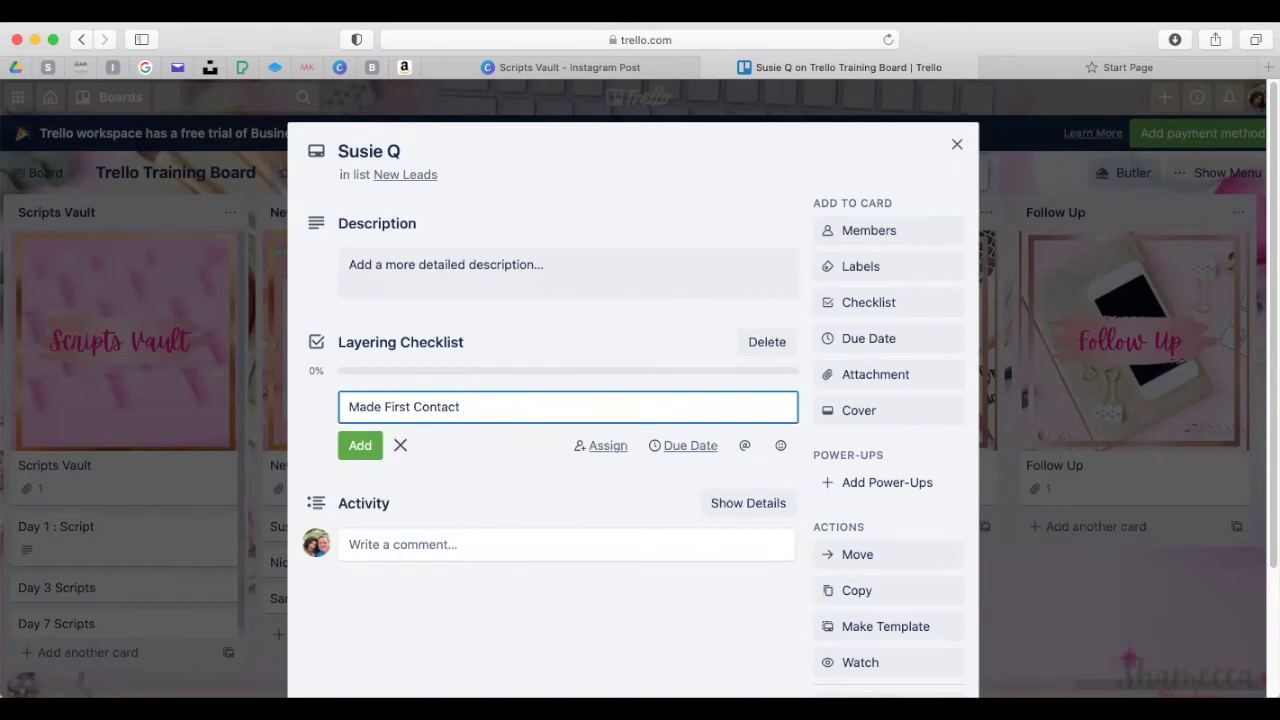
left_click(358, 446)
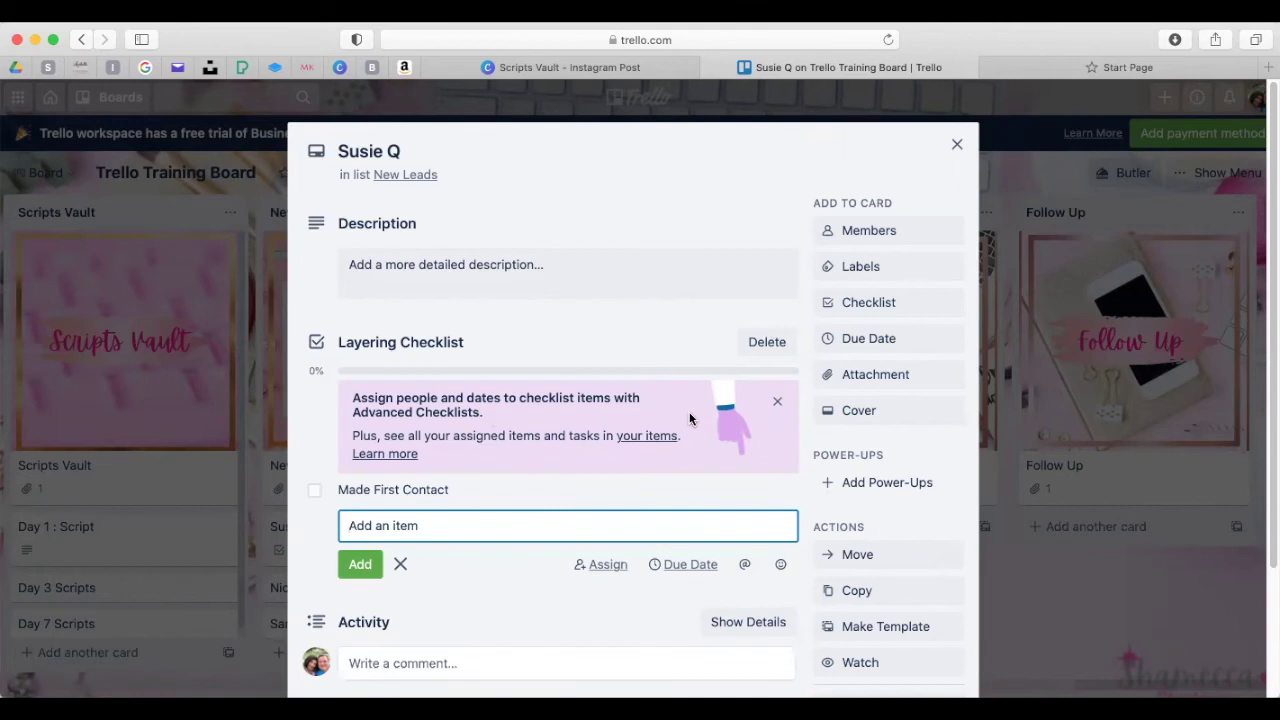
left_click(777, 402)
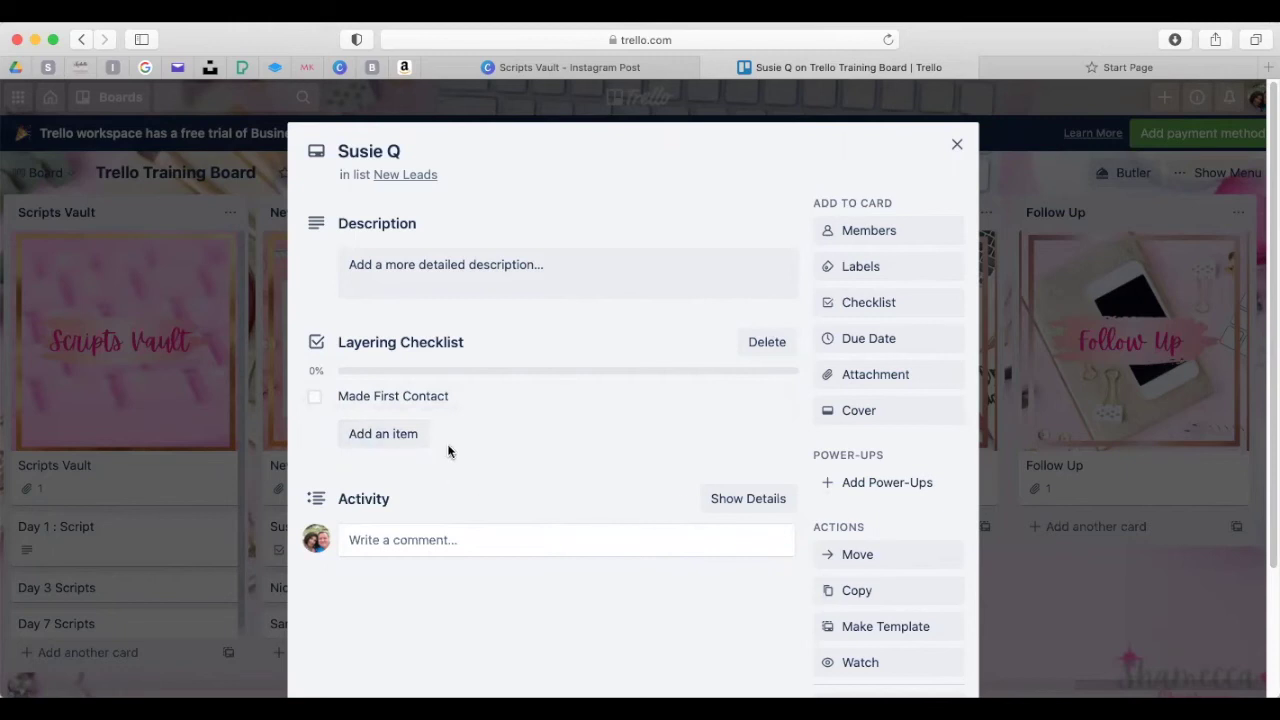
- Add the item "Exposed her to our Opportunity" to the Layering Checklist
left_click(390, 434)
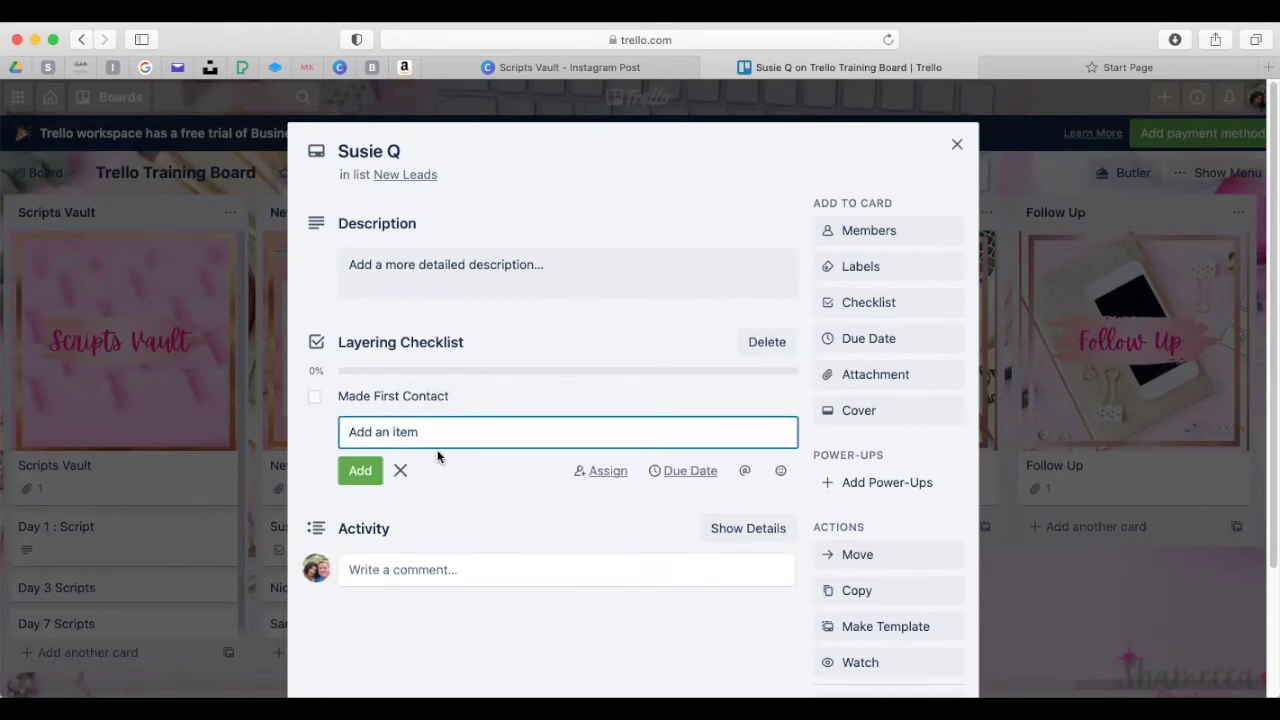
type("Exposed her to Her")
key("BackSpace")
key("BackSpace")
key("BackSpace")
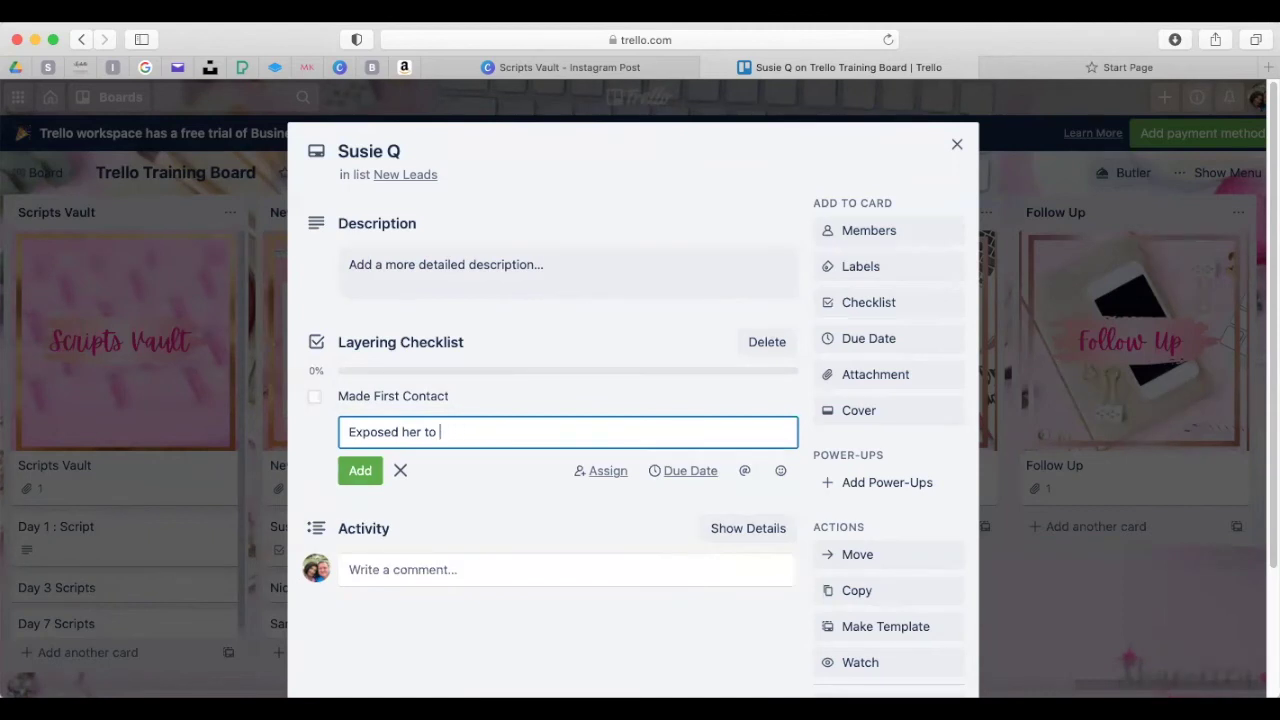
type("our Opportunity")
key("Return")
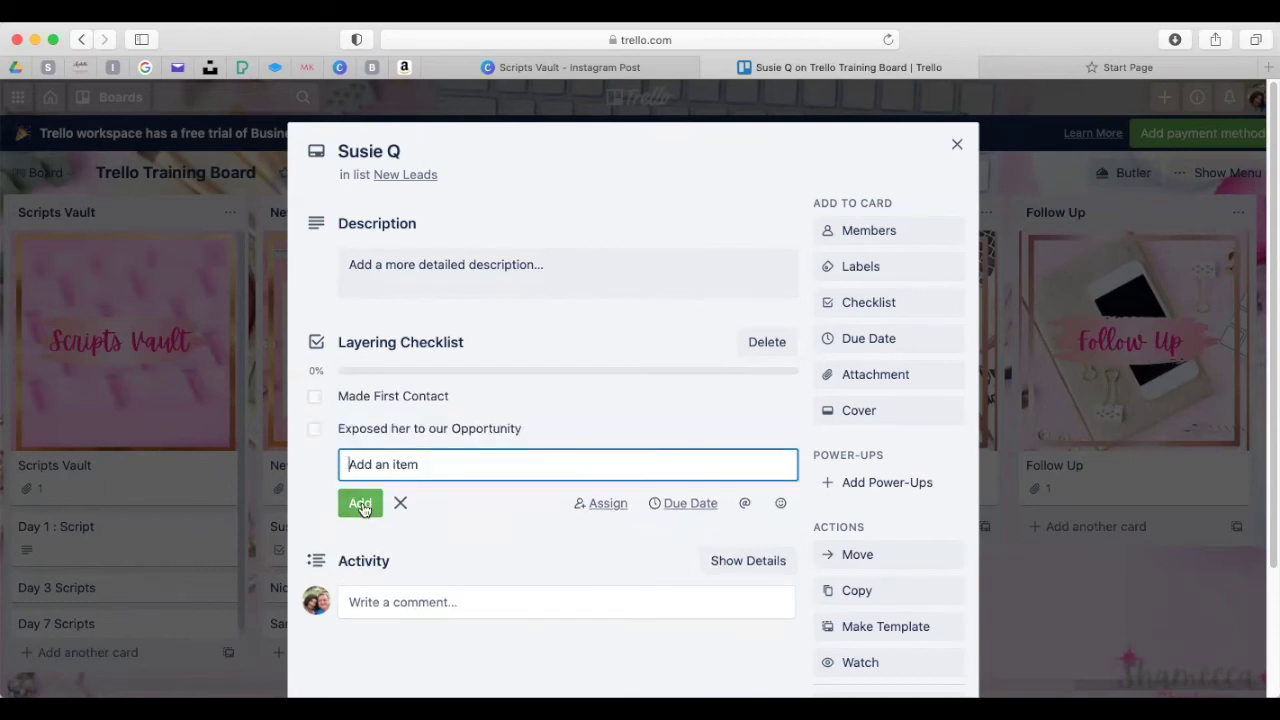
- Add the items "Shared Information or Video of Opportuunity" and "Added to Customer FB Group" to the Layering Checklist
type("Shared Information or Video of")
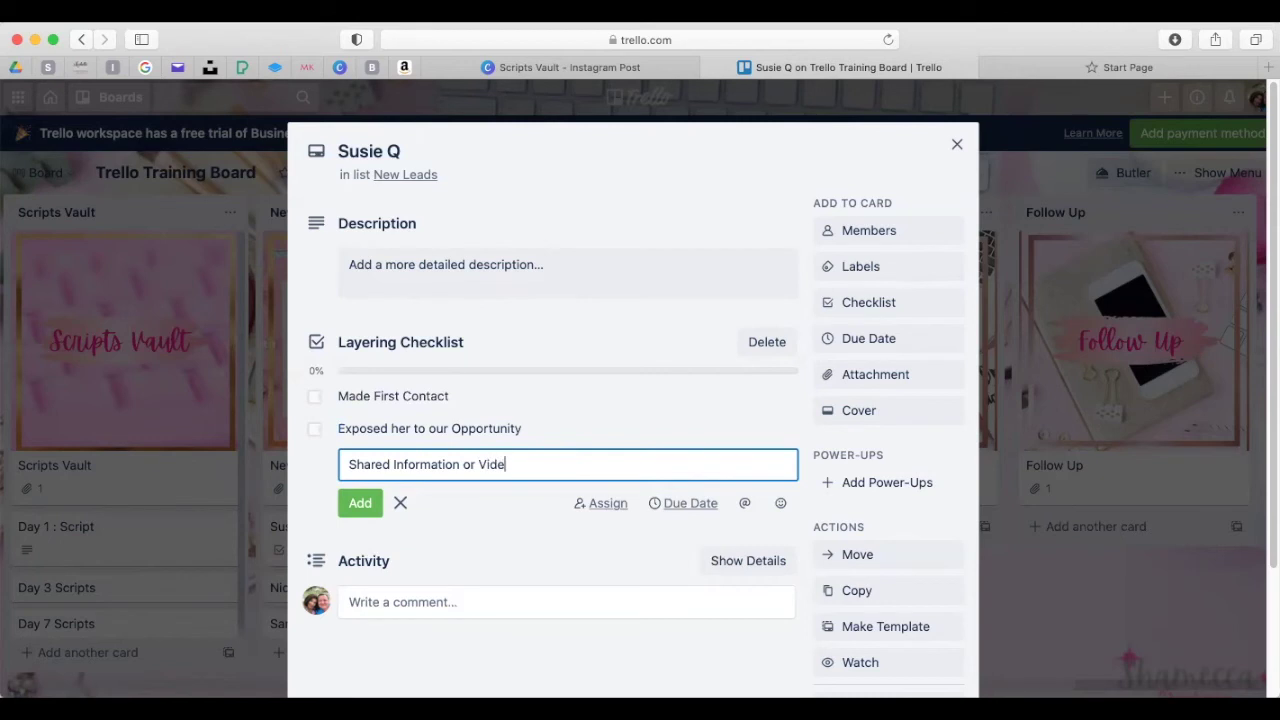
type("ortunity")
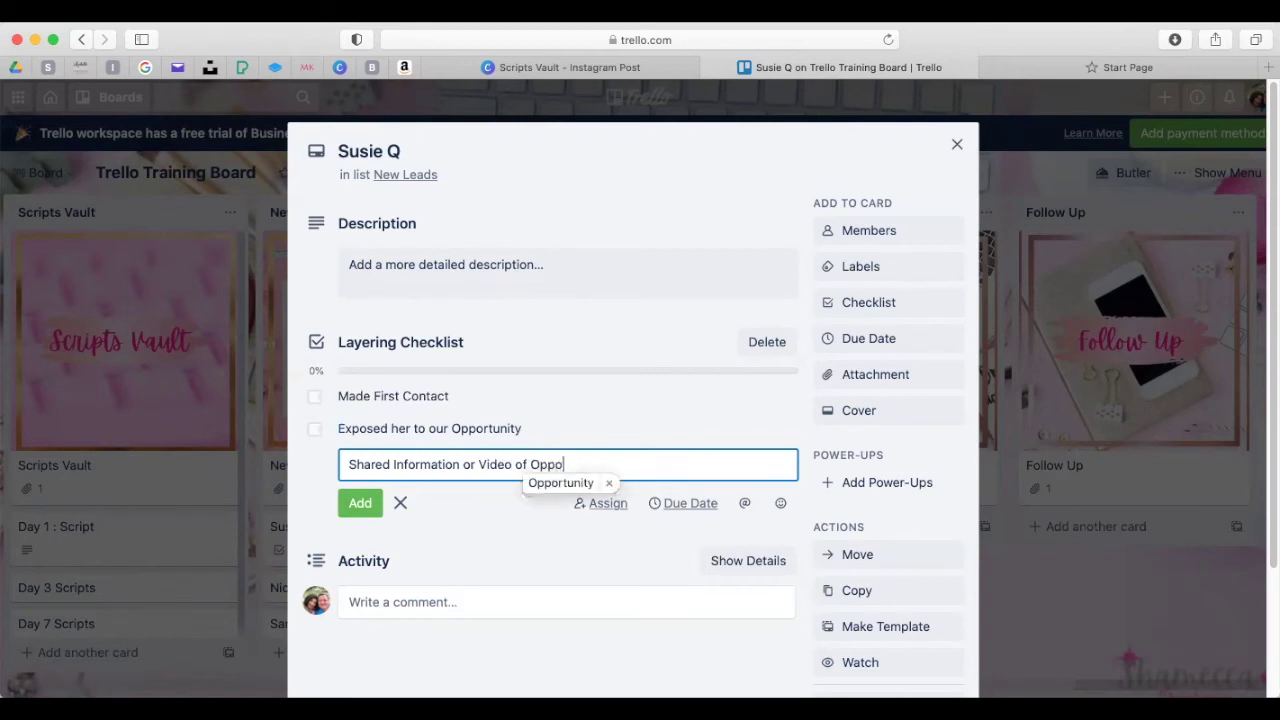
double_click(566, 465)
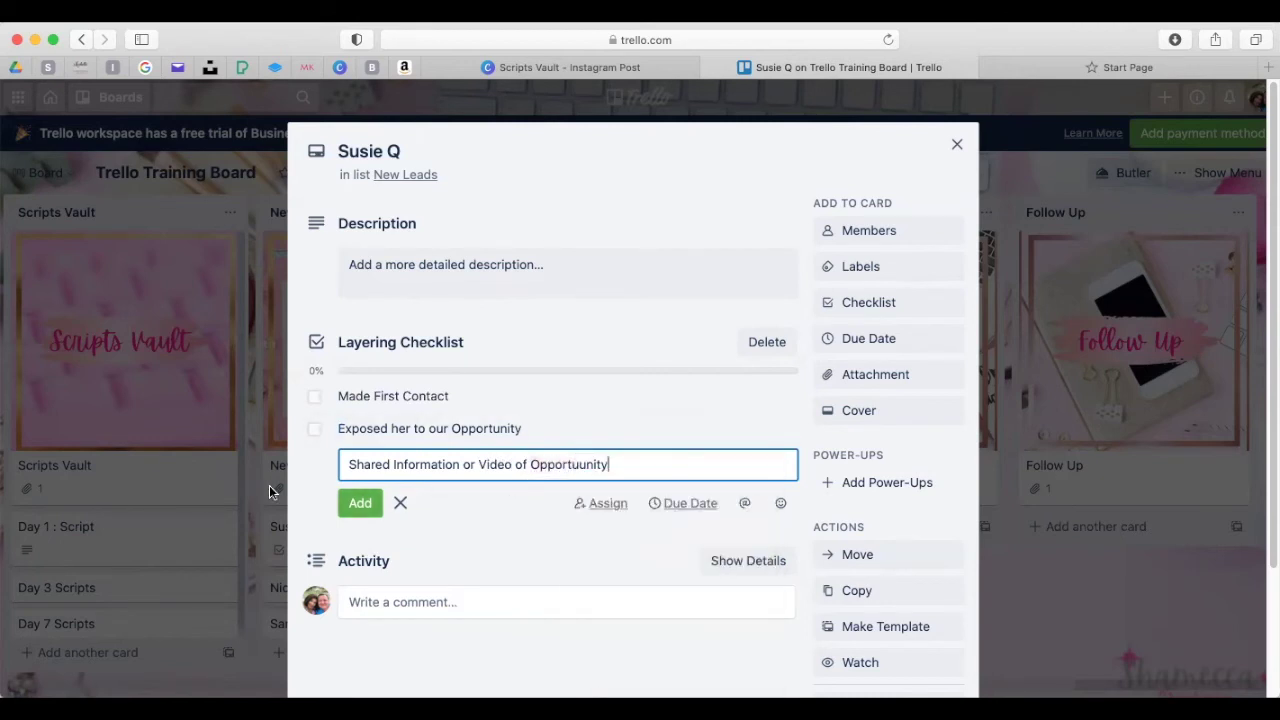
left_click(360, 503)
type("Added to ")
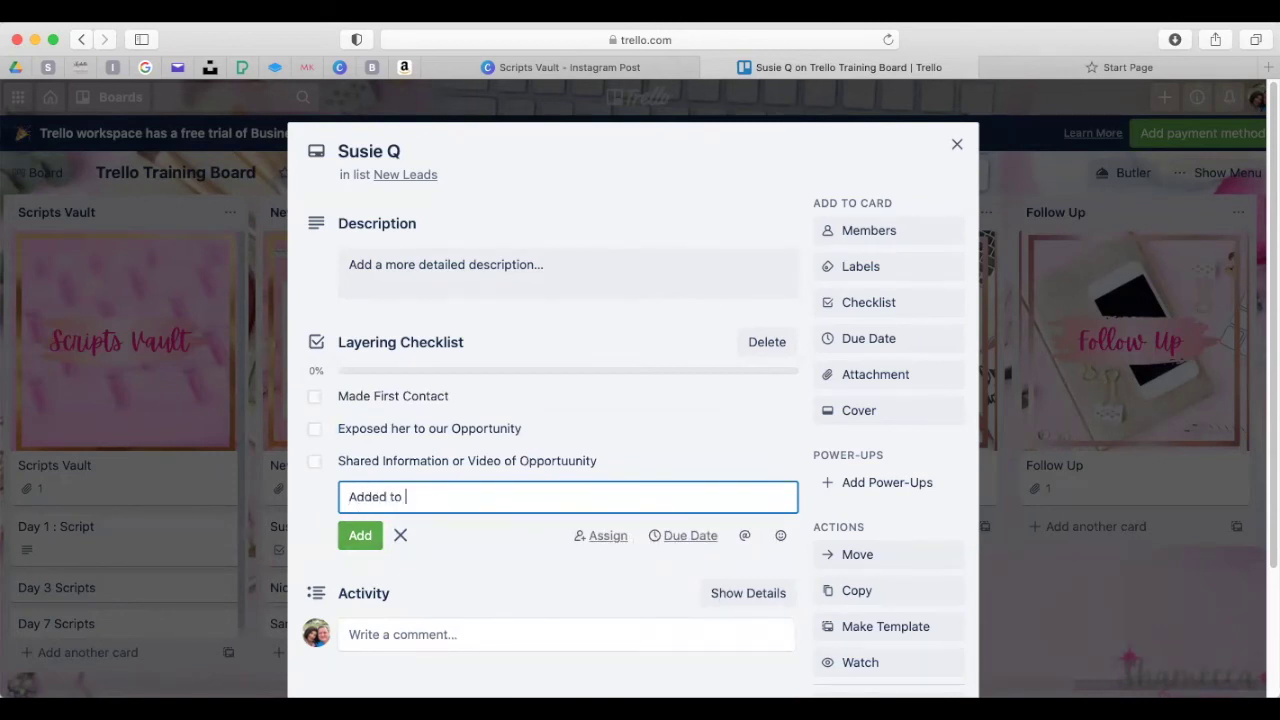
type("Customer FB Group")
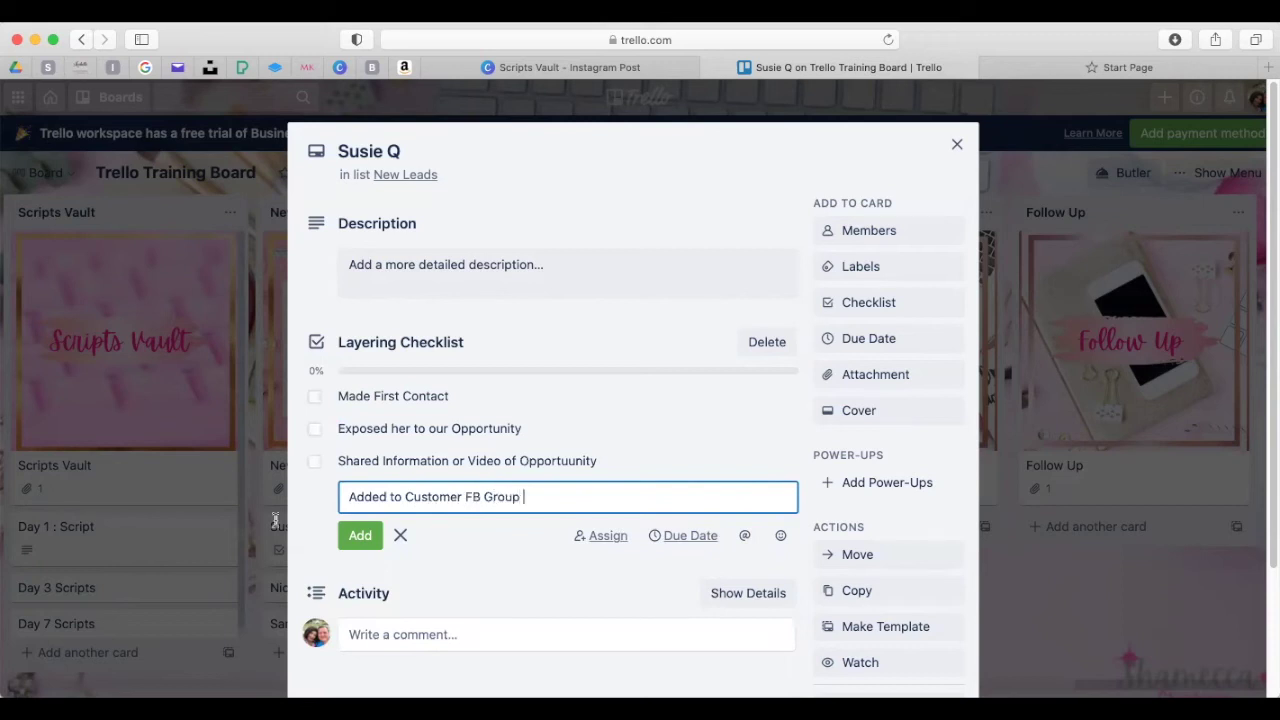
key("Return")
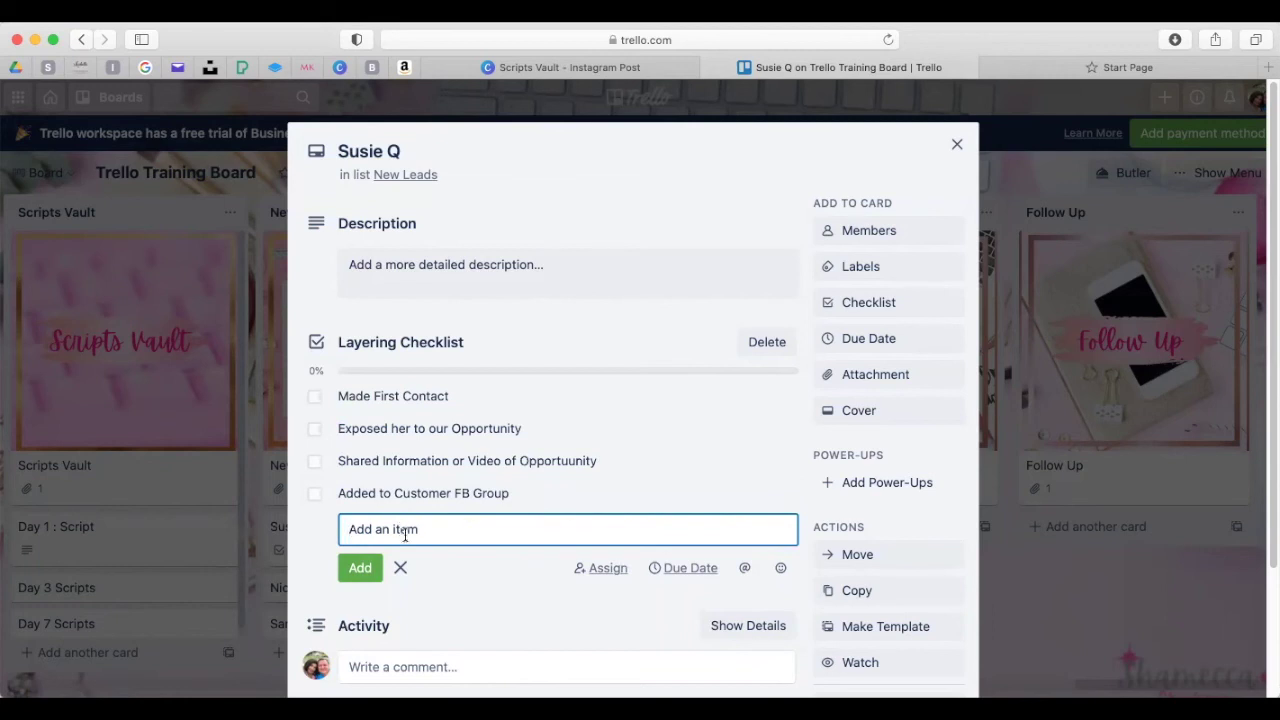
- Add "New Consultant Infromation" as the fifth Layering Checklist item
type("New Consultant")
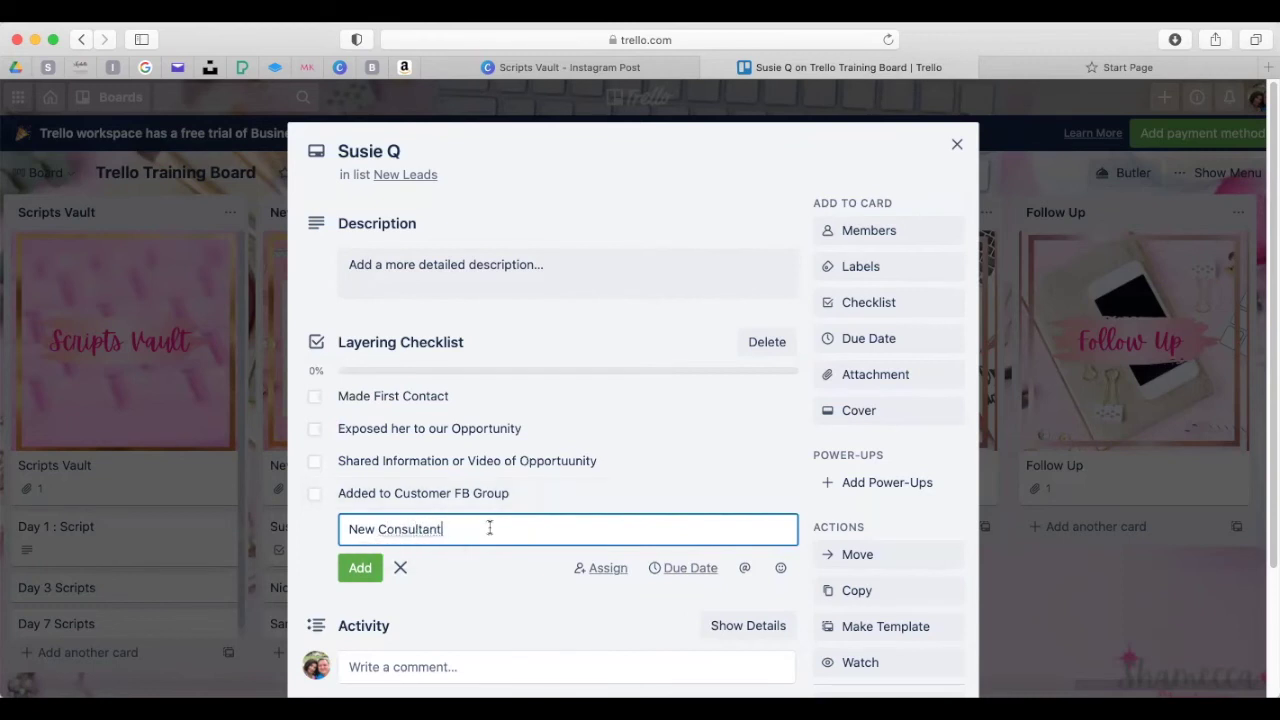
right_click(400, 528)
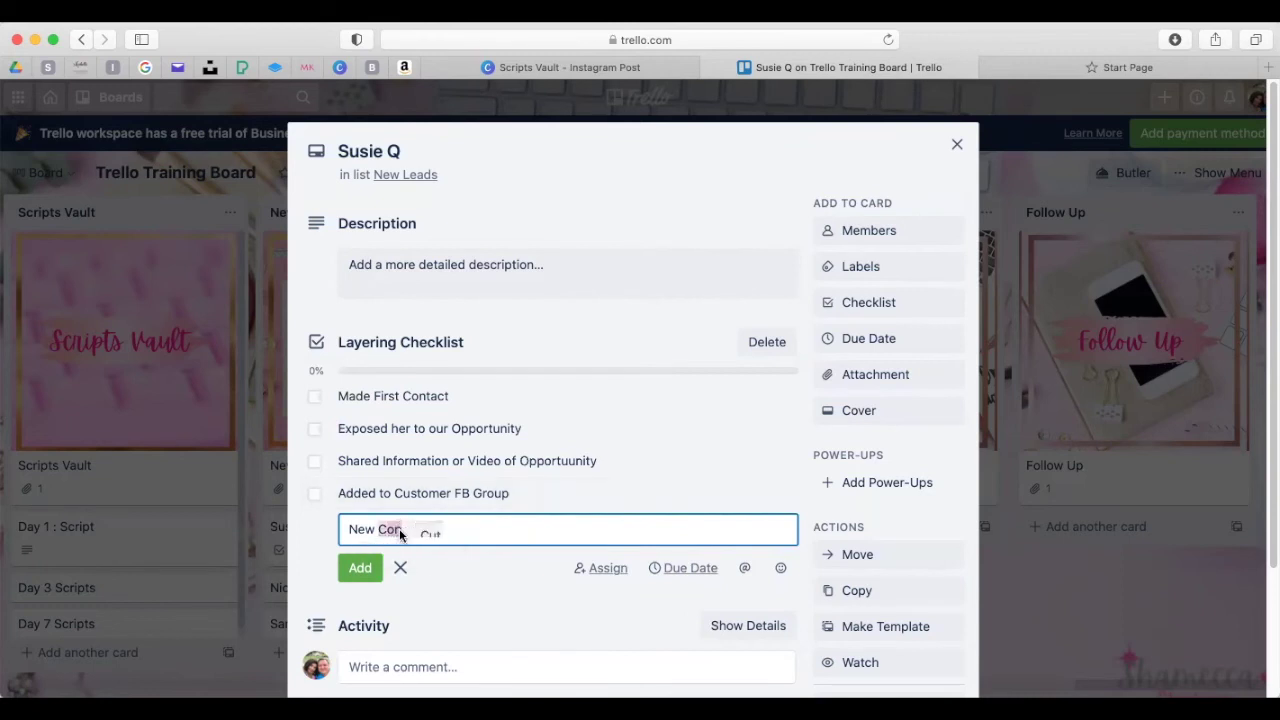
left_click(627, 541)
type("I")
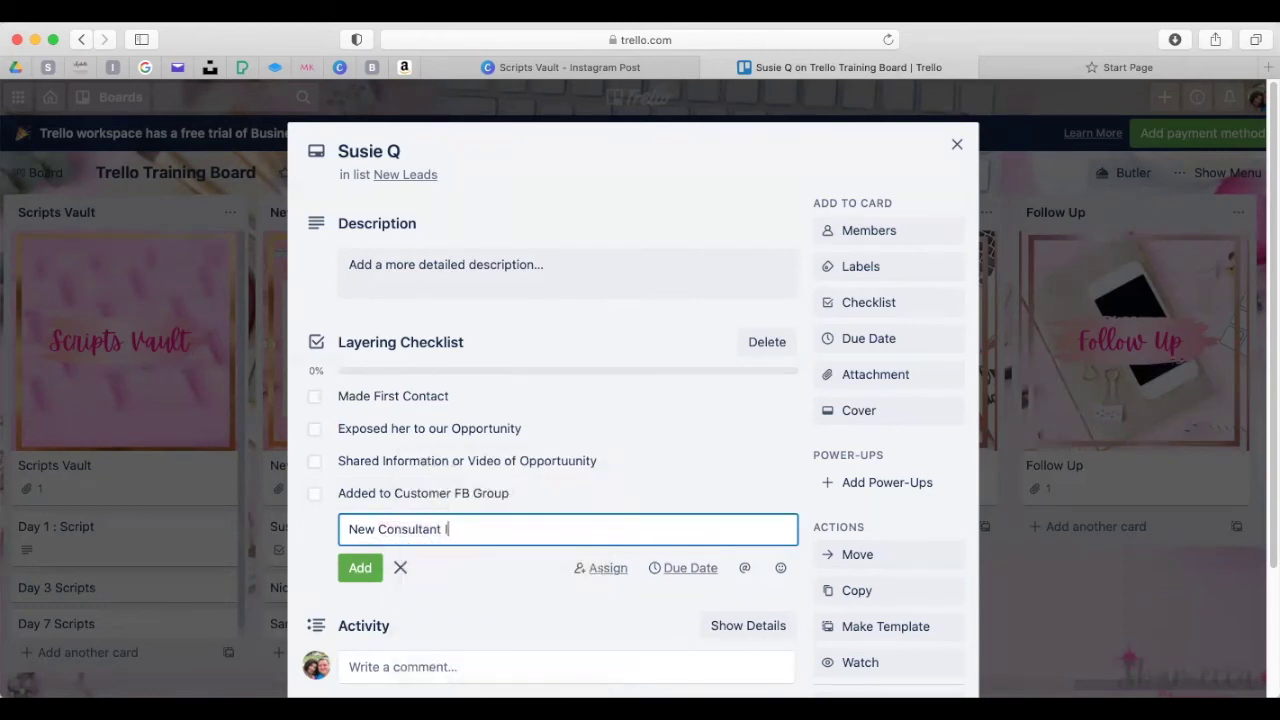
type("nformation")
right_click(483, 529)
left_click(534, 463)
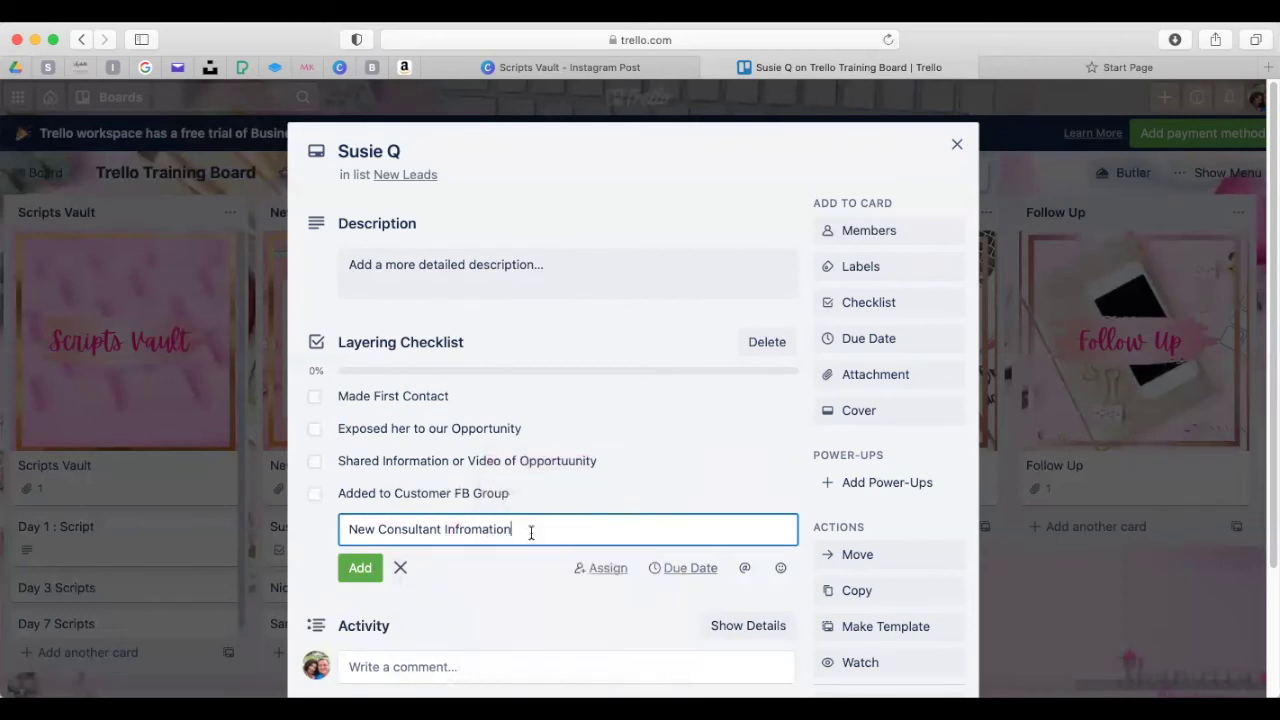
left_click(362, 567)
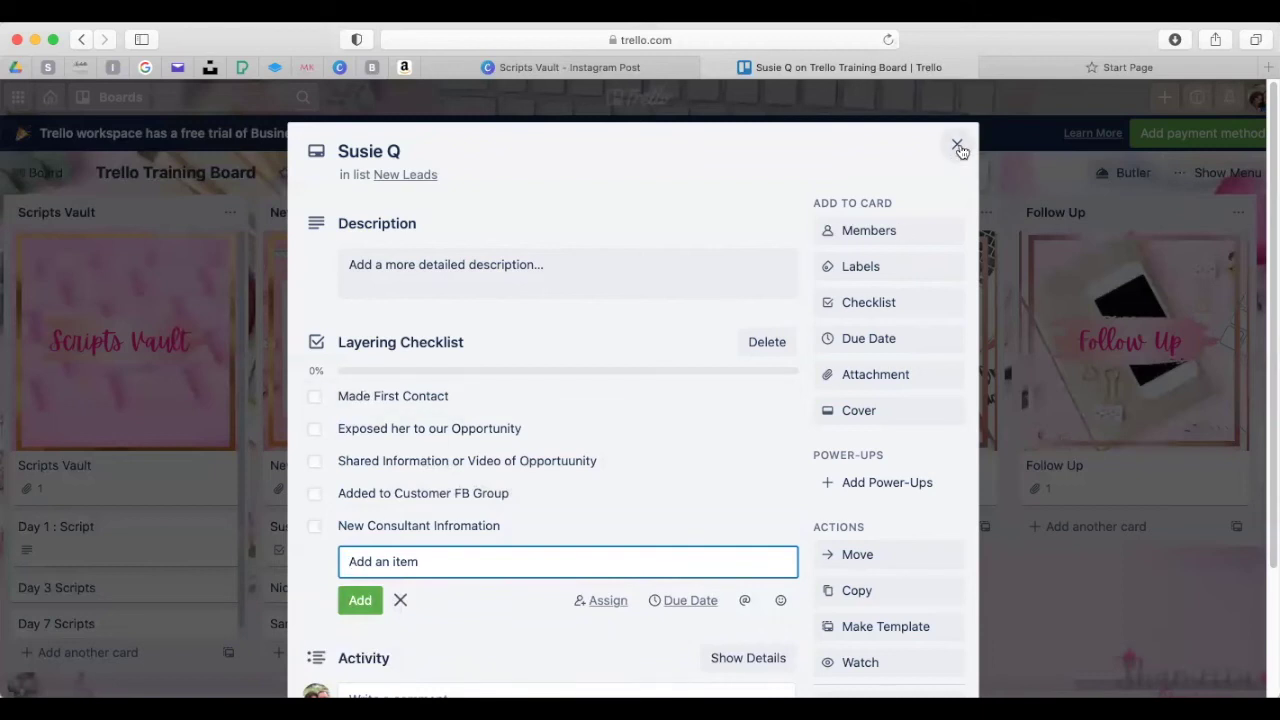
- Mark the first three Layering Checklist items, from first contact through shared information or video, as complete
left_click(316, 400)
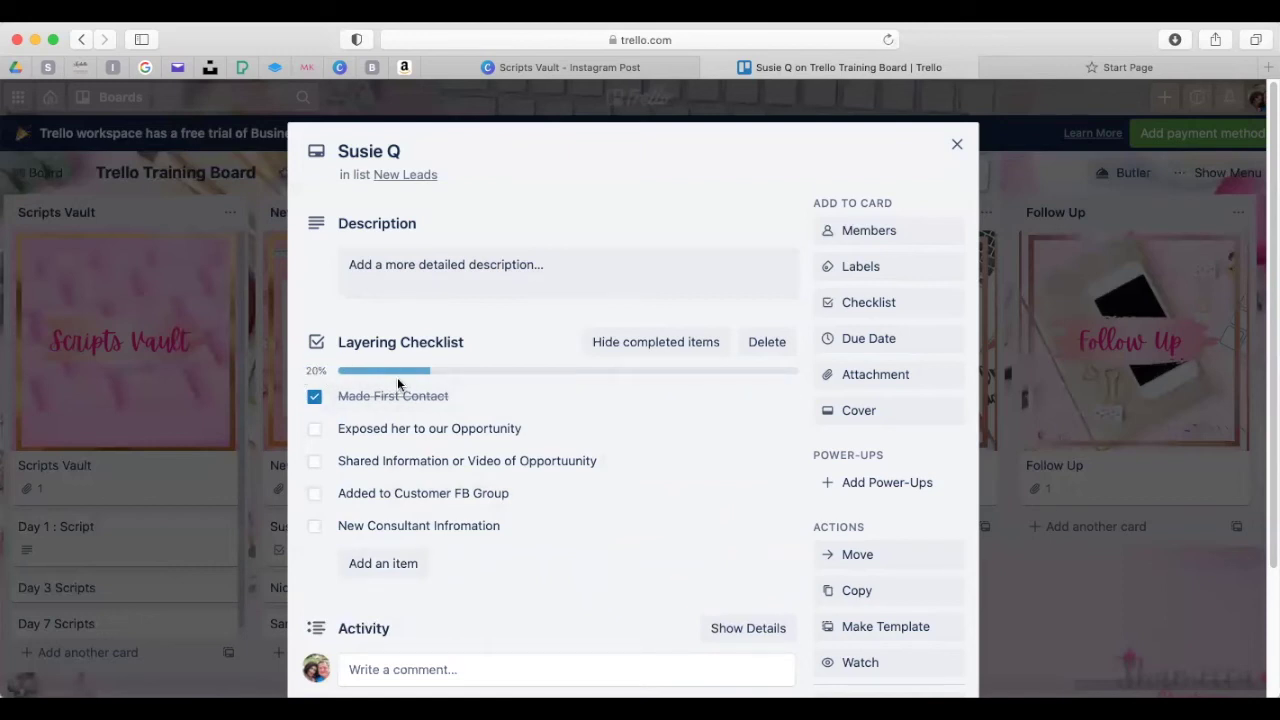
left_click(315, 430)
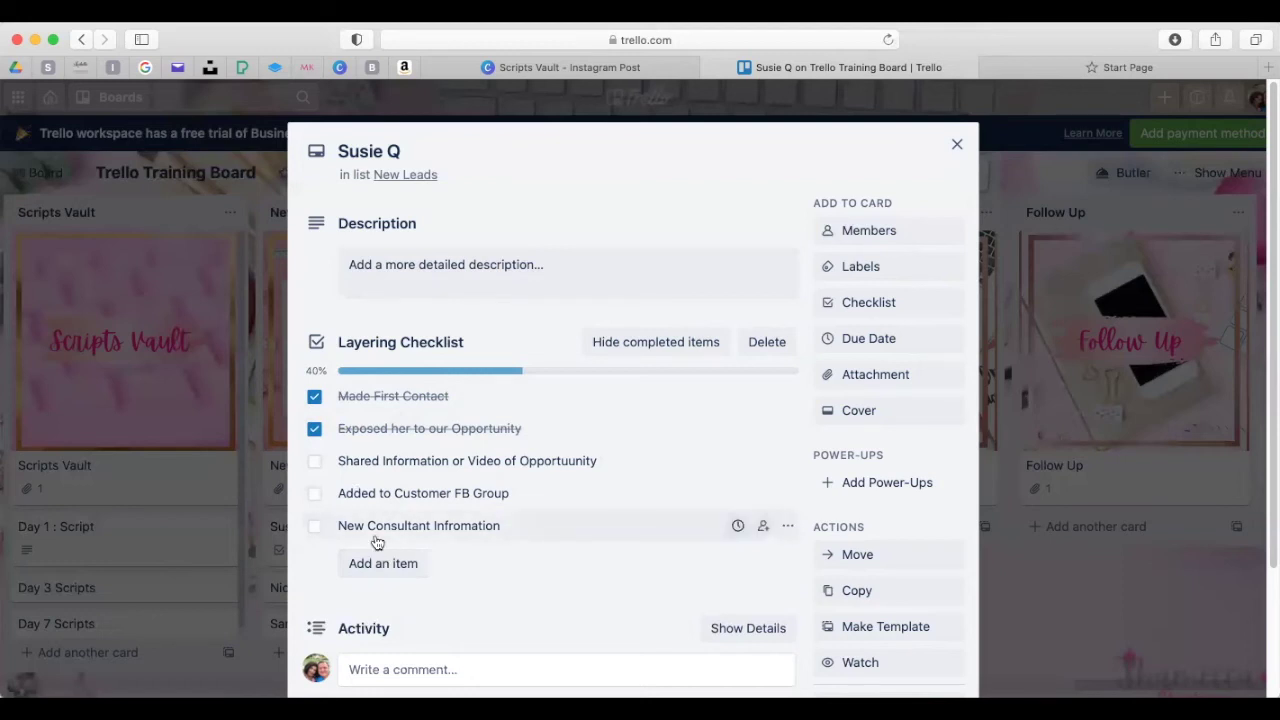
left_click(315, 466)
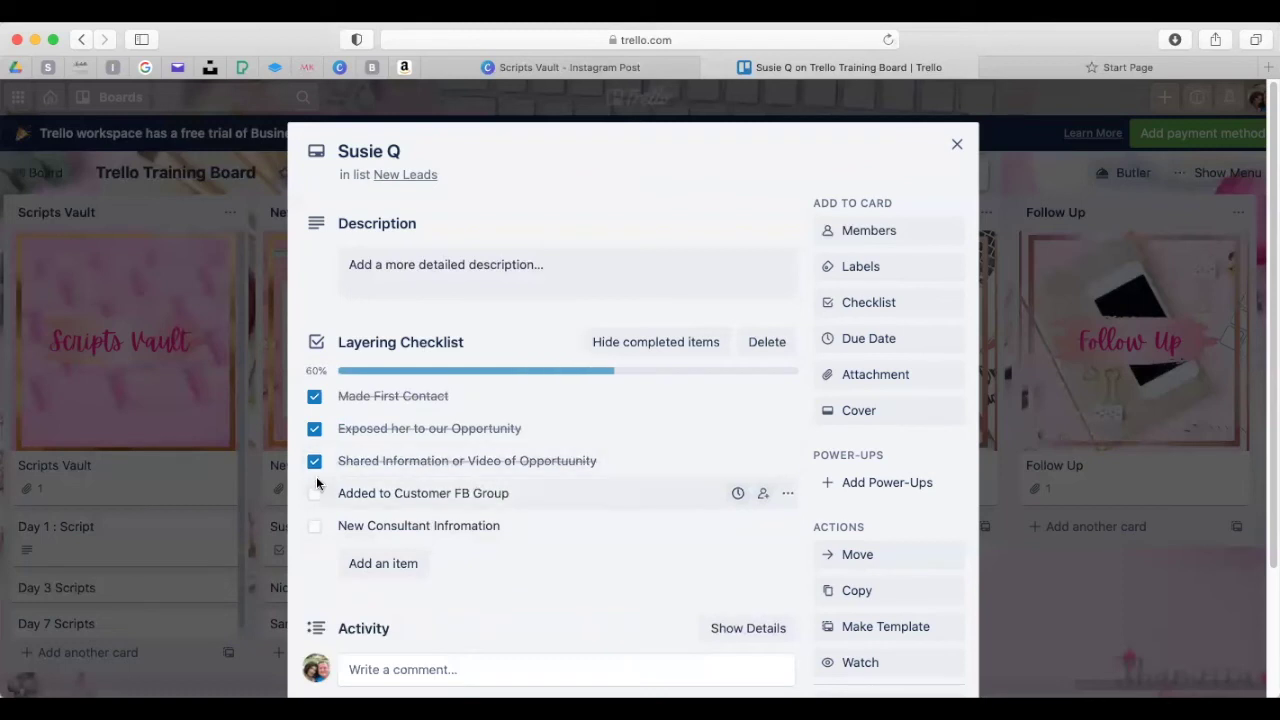
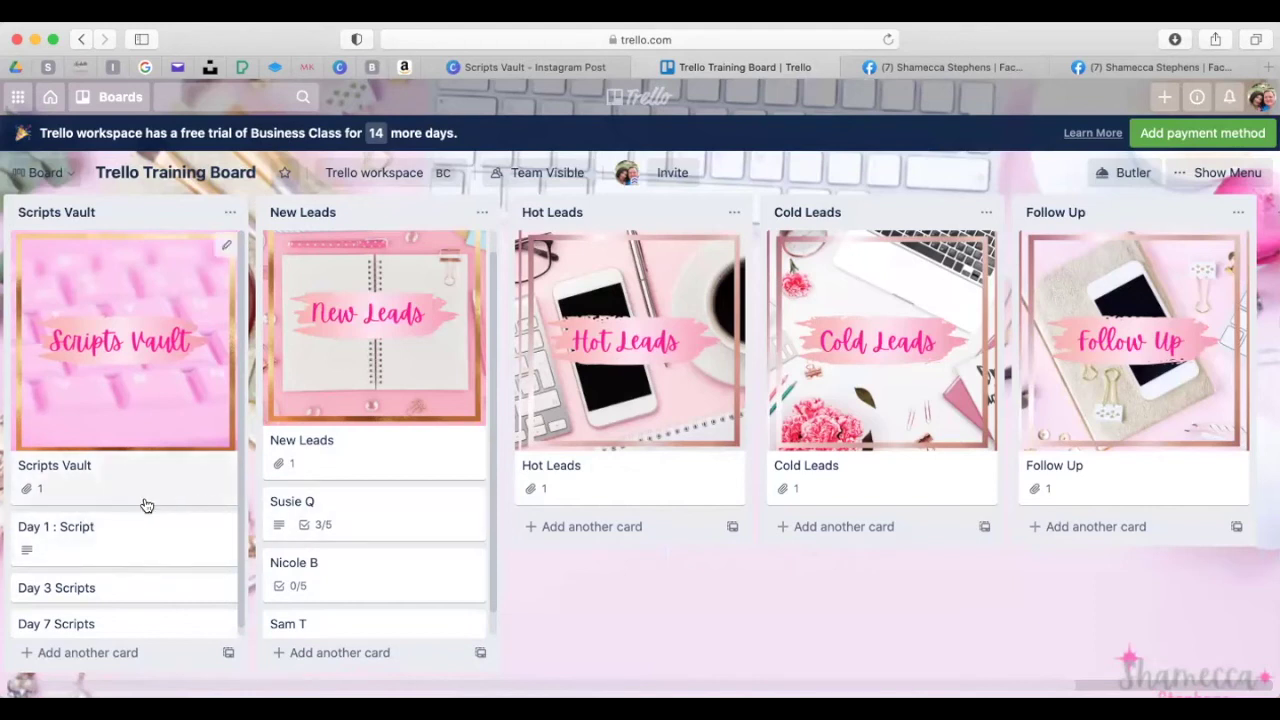
- Add a divider card titled with a row of underscores to Scripts Vault and place it directly beneath the Day 1 script card
left_click(113, 656)
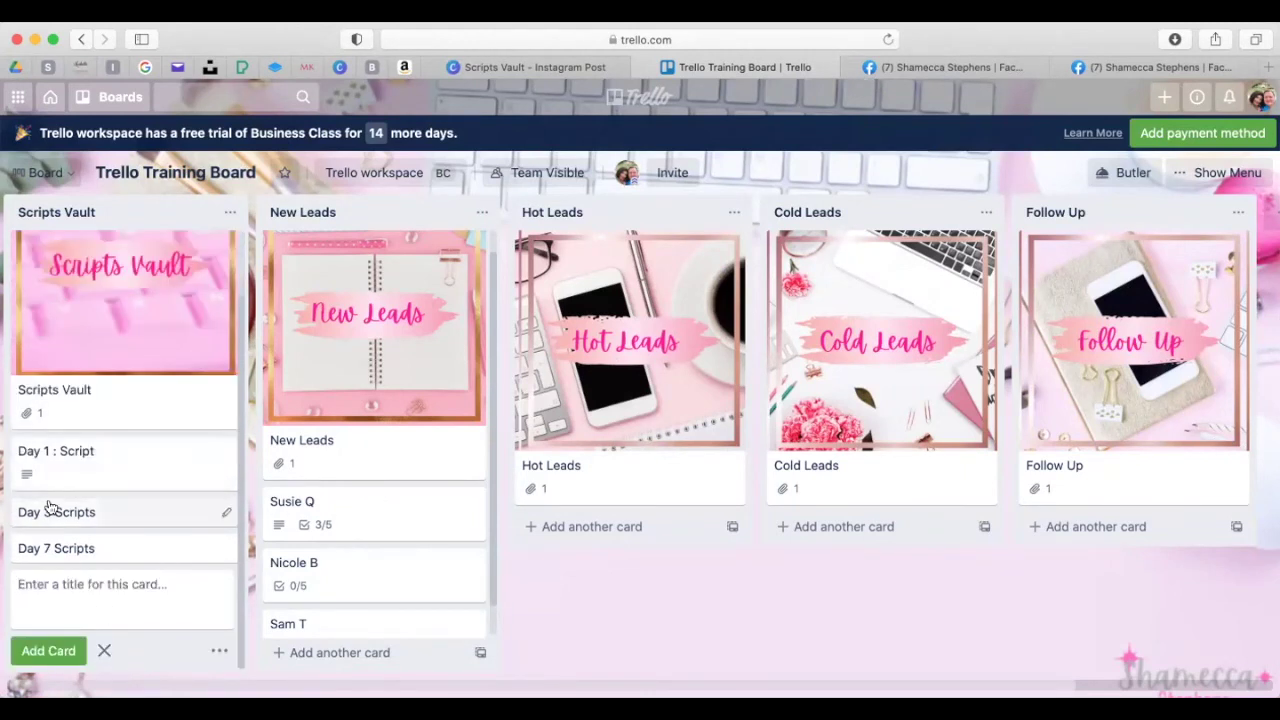
type("__________________________")
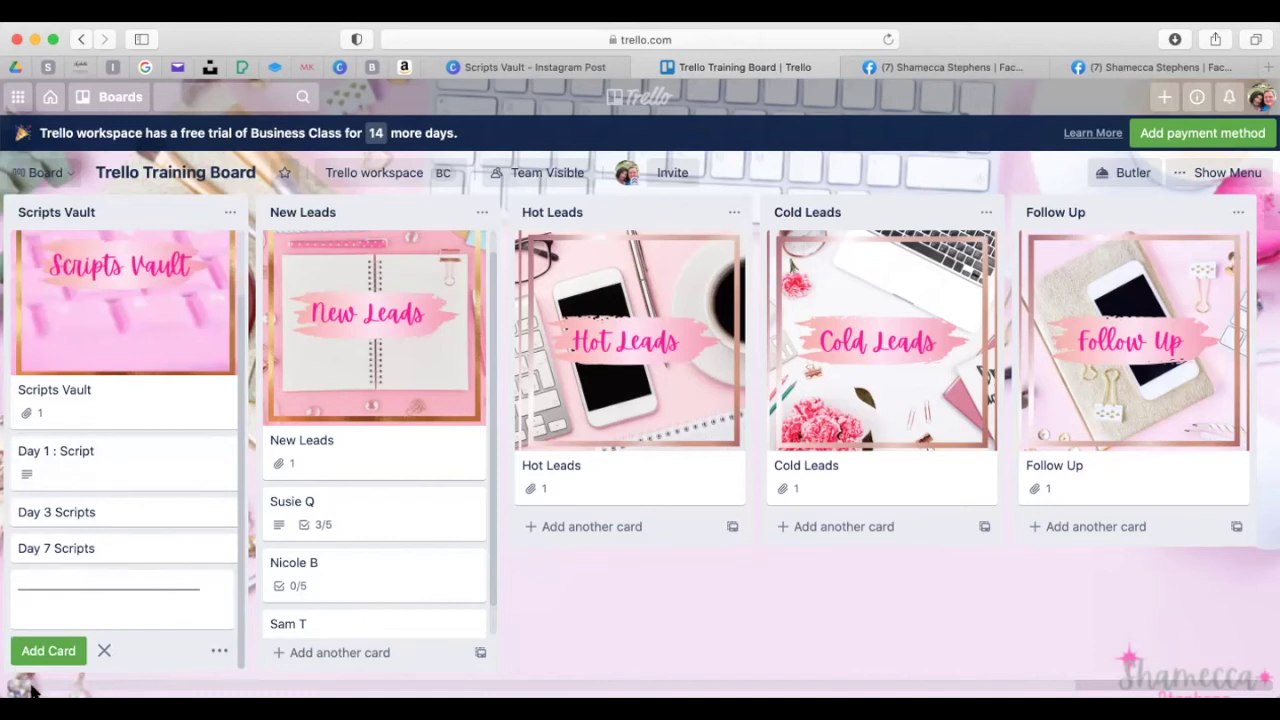
left_click(49, 649)
left_click_drag(127, 548, 123, 519)
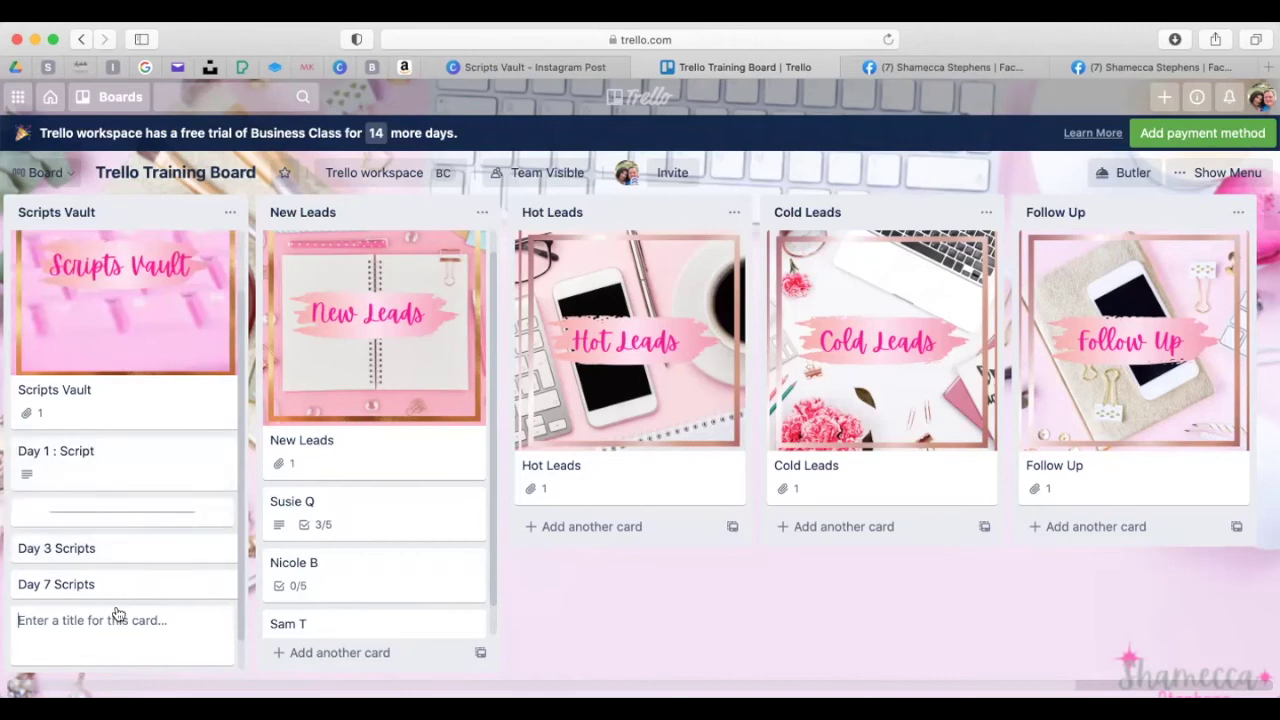
- Copy the divider card in Scripts Vault and place the copy in New Leads, directly beneath the first lead's card
left_click(83, 514)
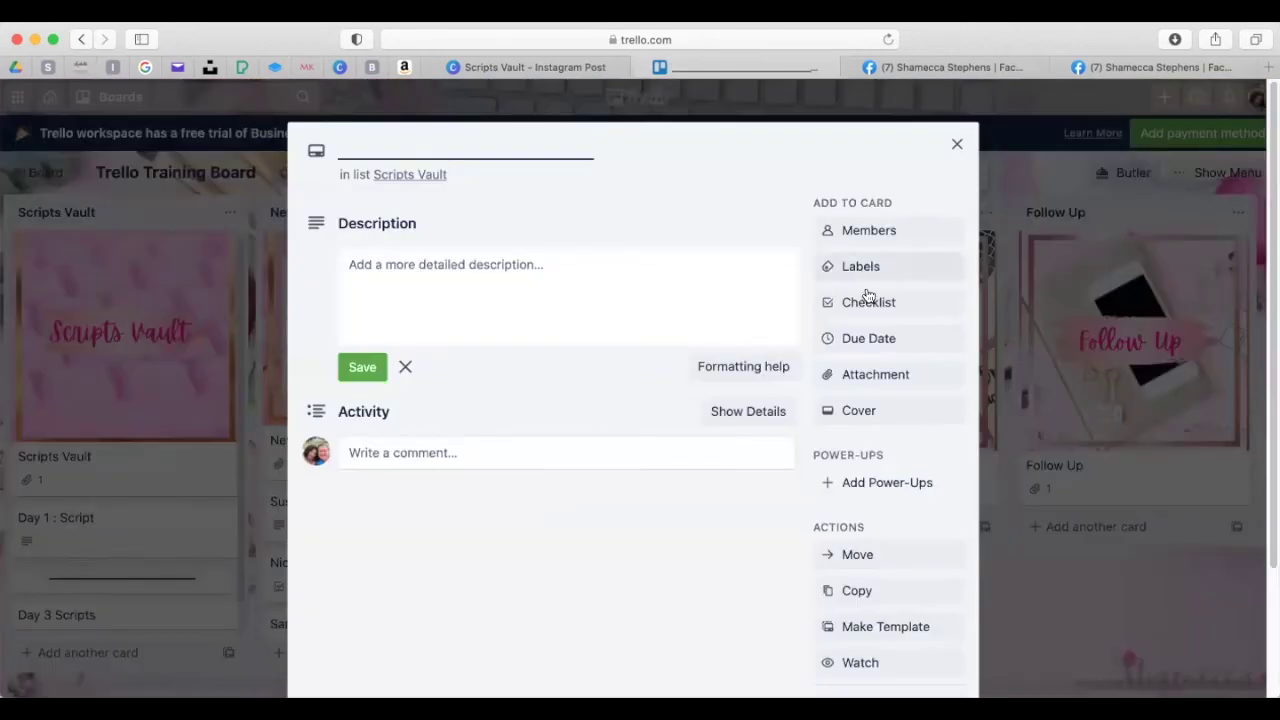
left_click(855, 590)
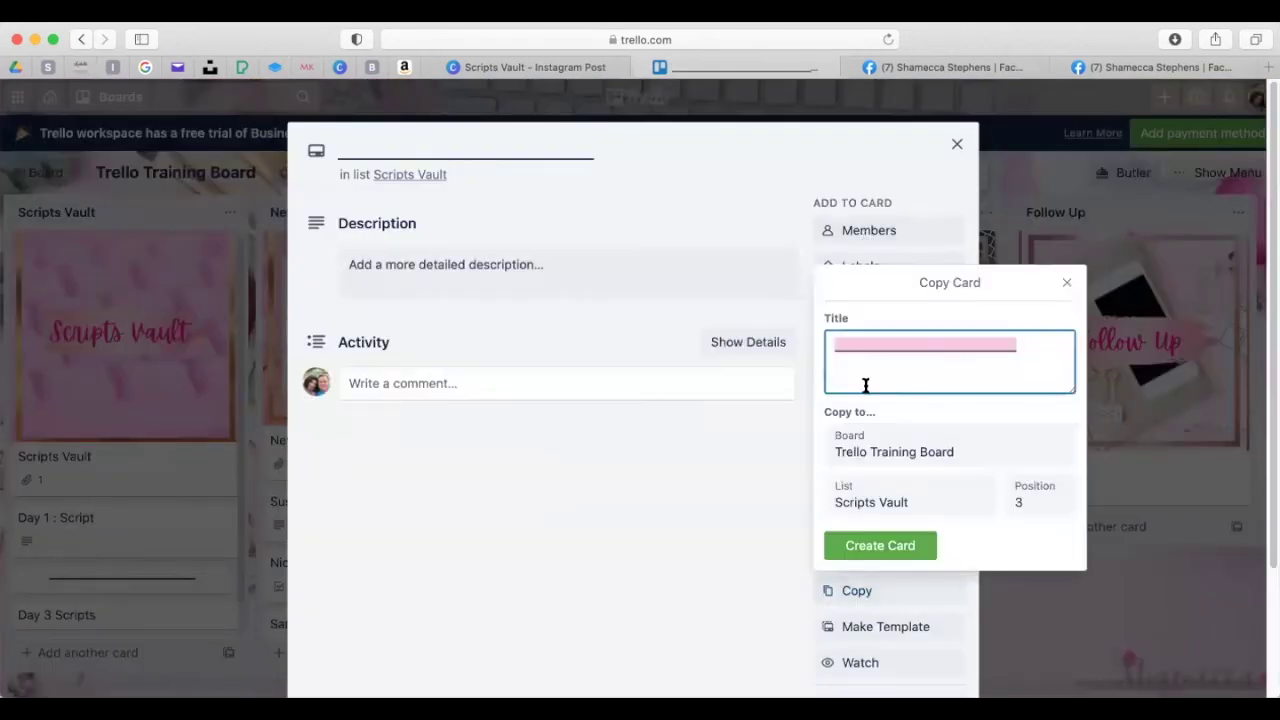
left_click(882, 546)
left_click(957, 144)
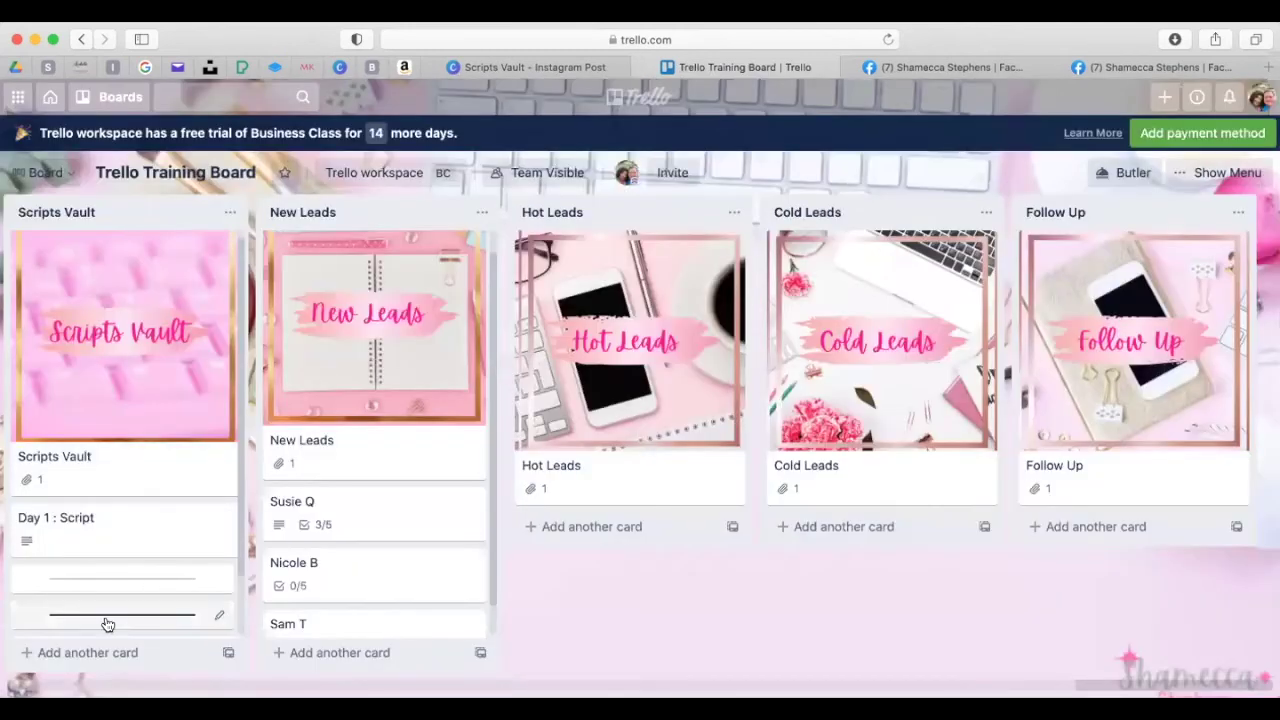
left_click_drag(108, 624, 399, 557)
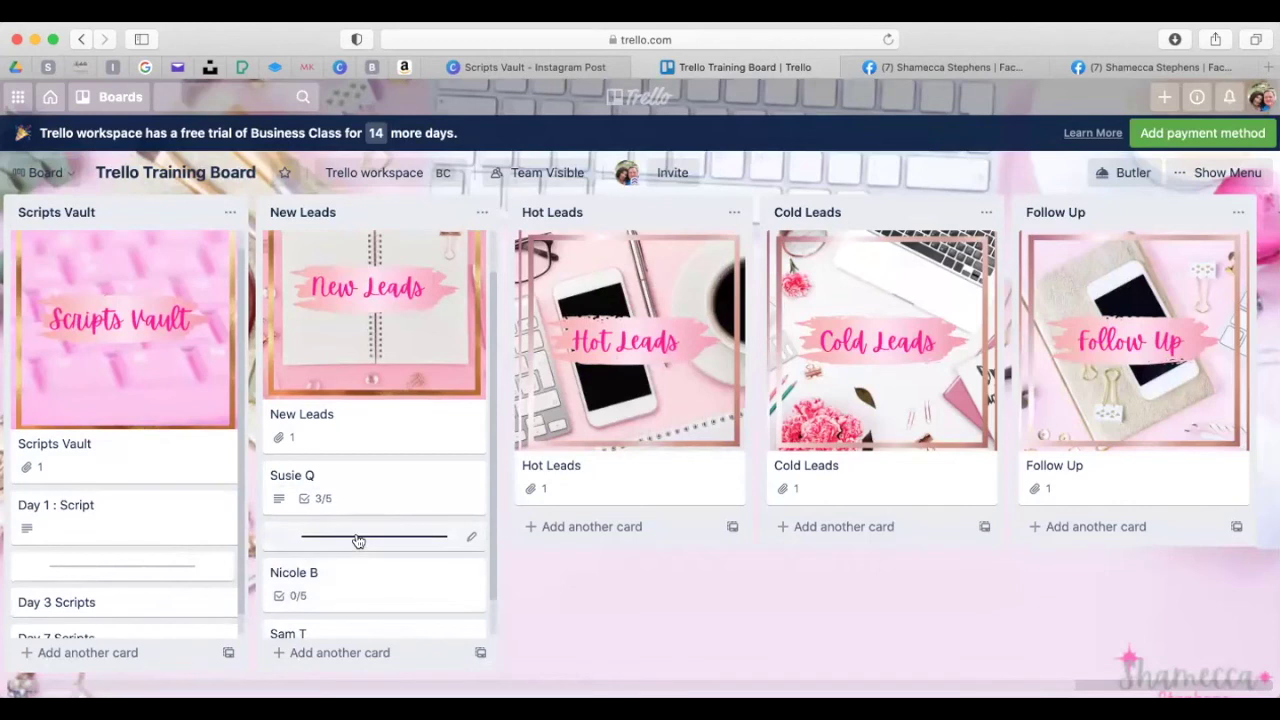
scroll(358, 541, "down", 1)
scroll(440, 543, "up", 2)
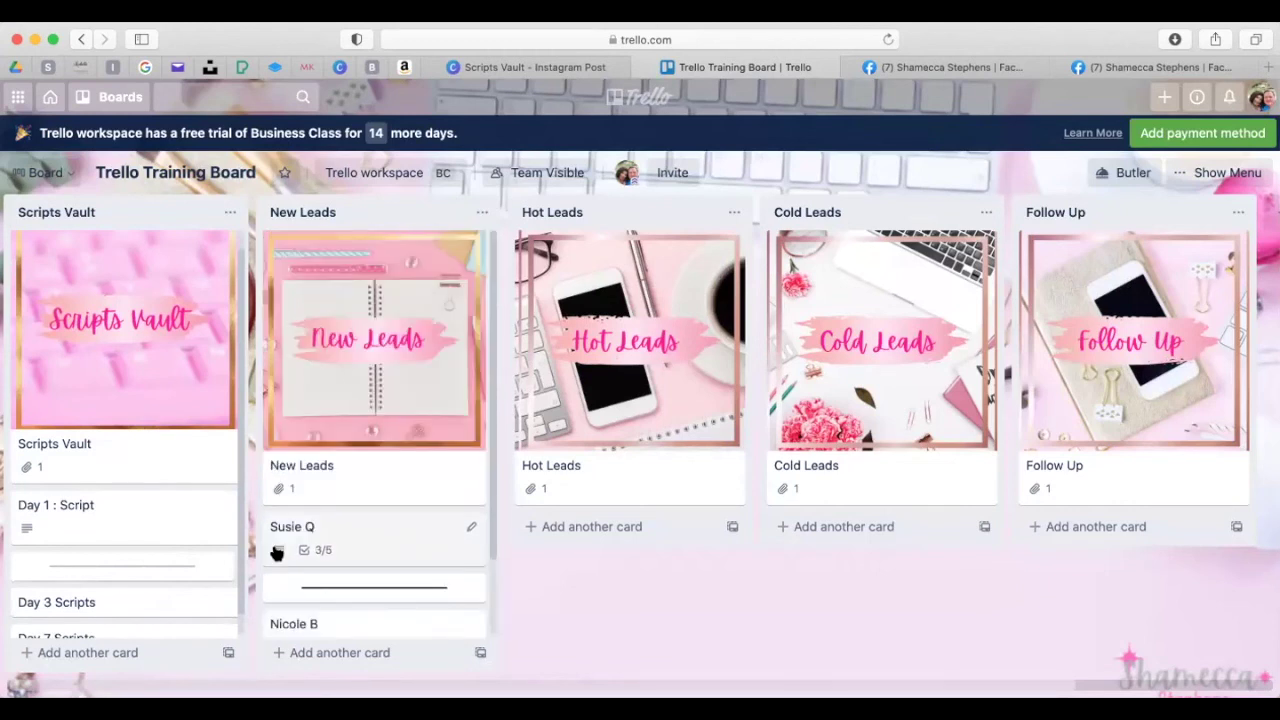
- Apply the purple label to the first lead's card in New Leads and name that label "Needs ELink"
mouse_move(277, 553)
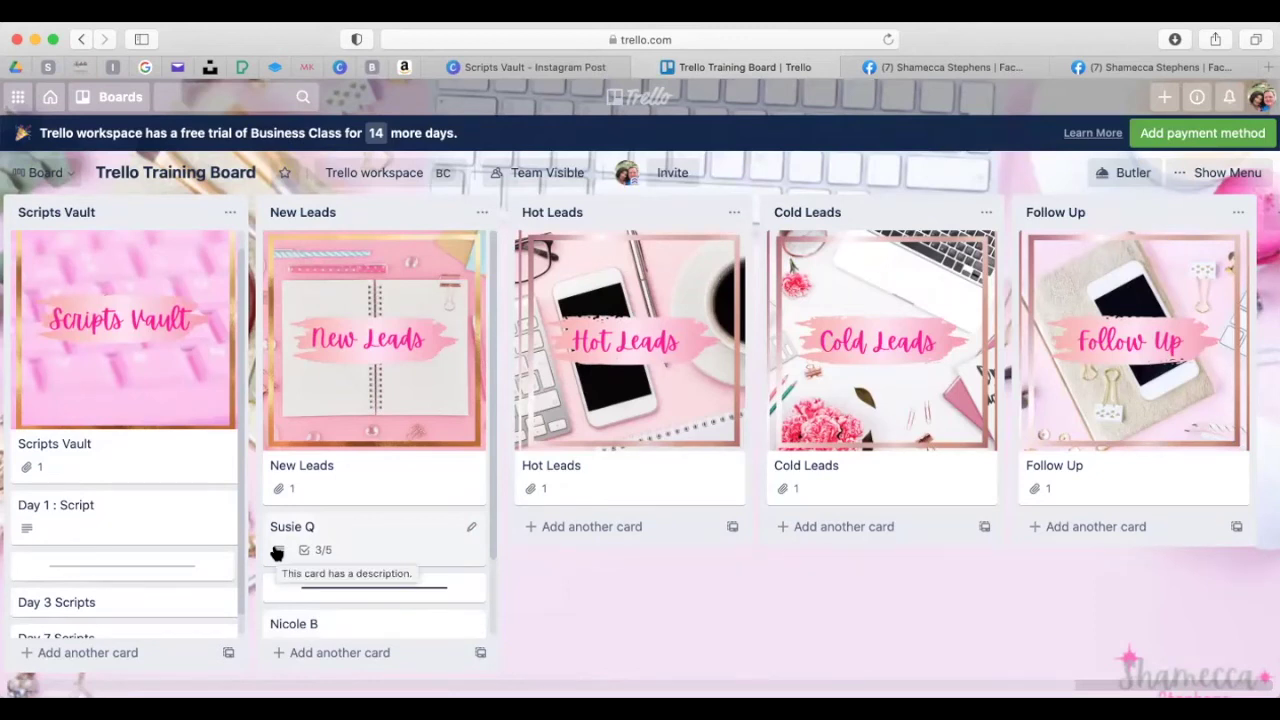
left_click(338, 549)
left_click(871, 265)
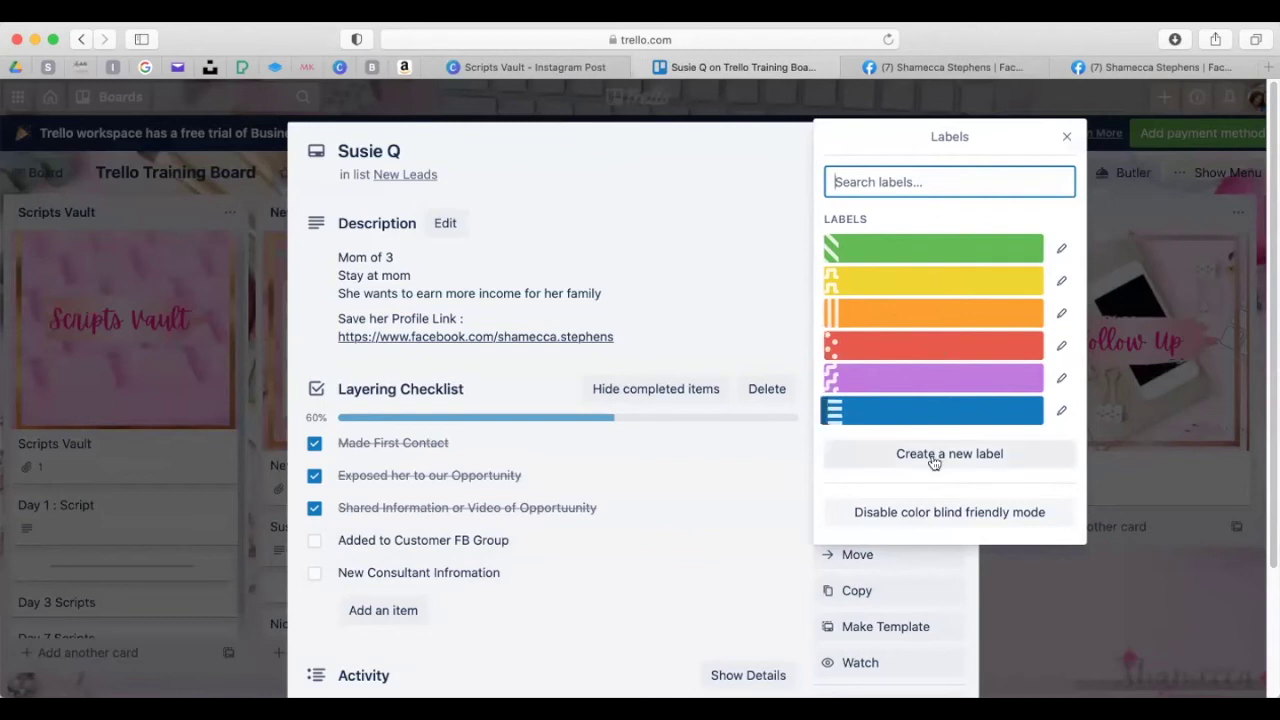
left_click(899, 380)
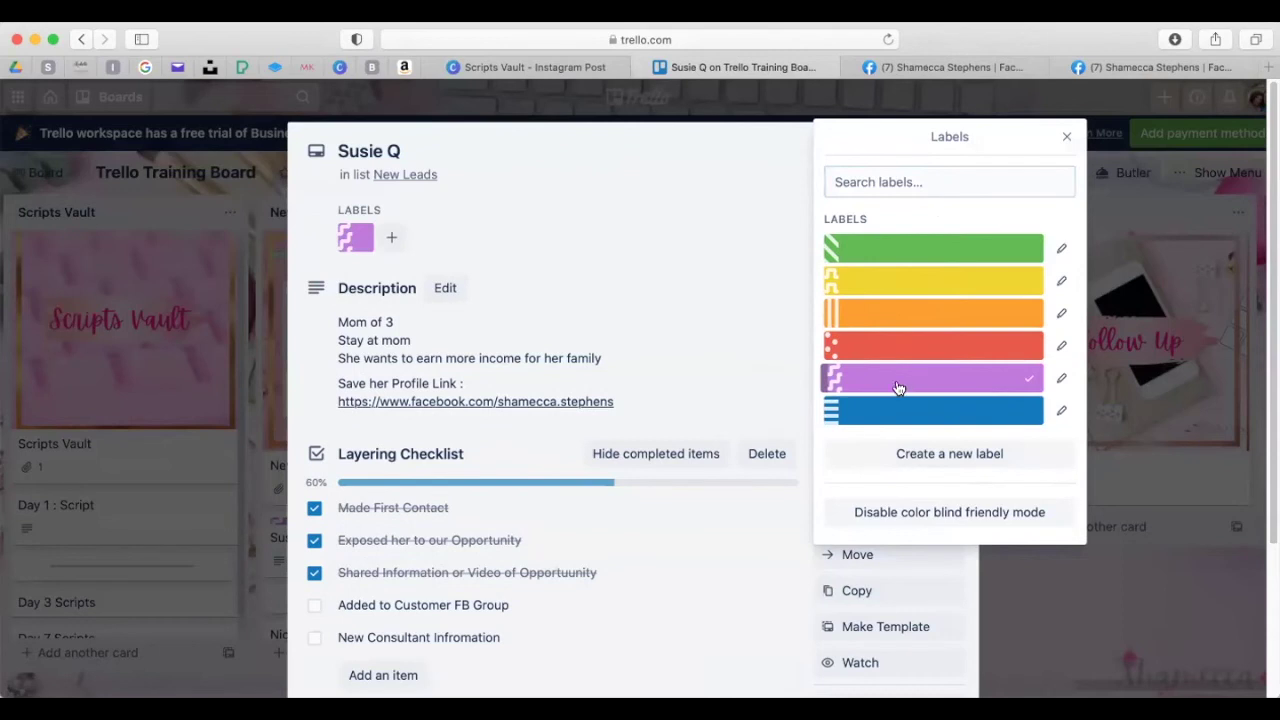
left_click(921, 181)
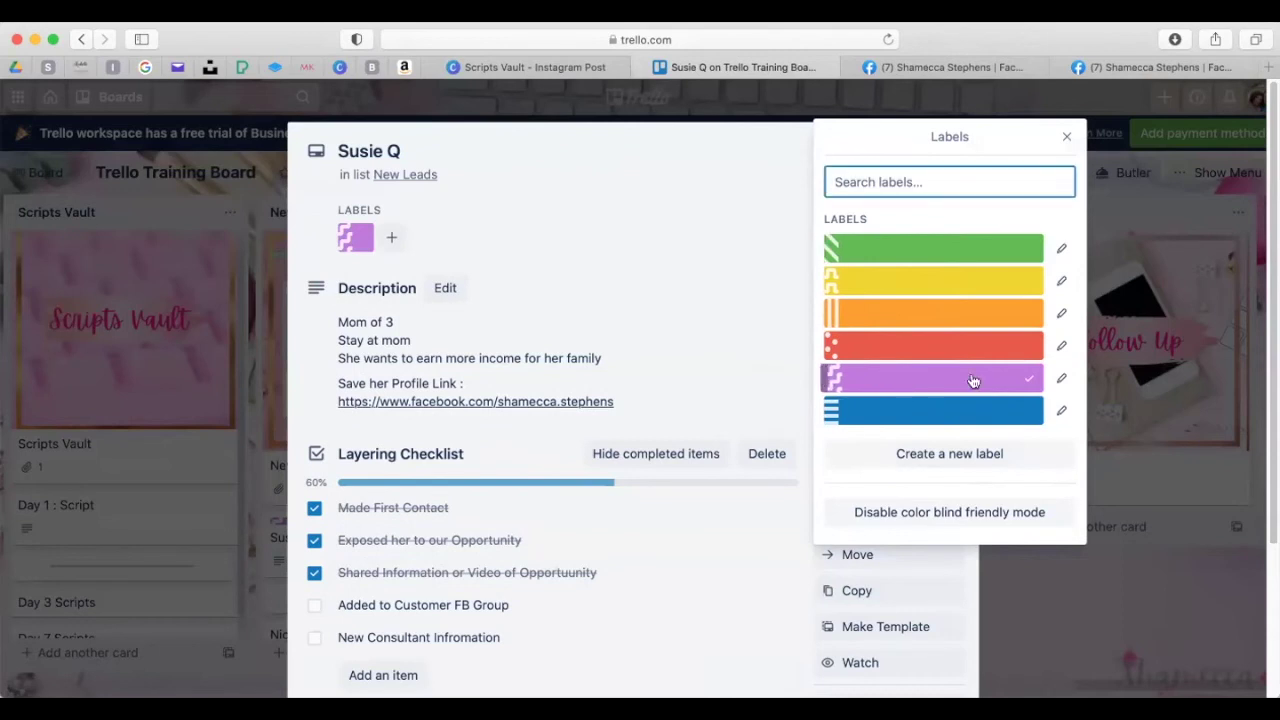
left_click(1060, 377)
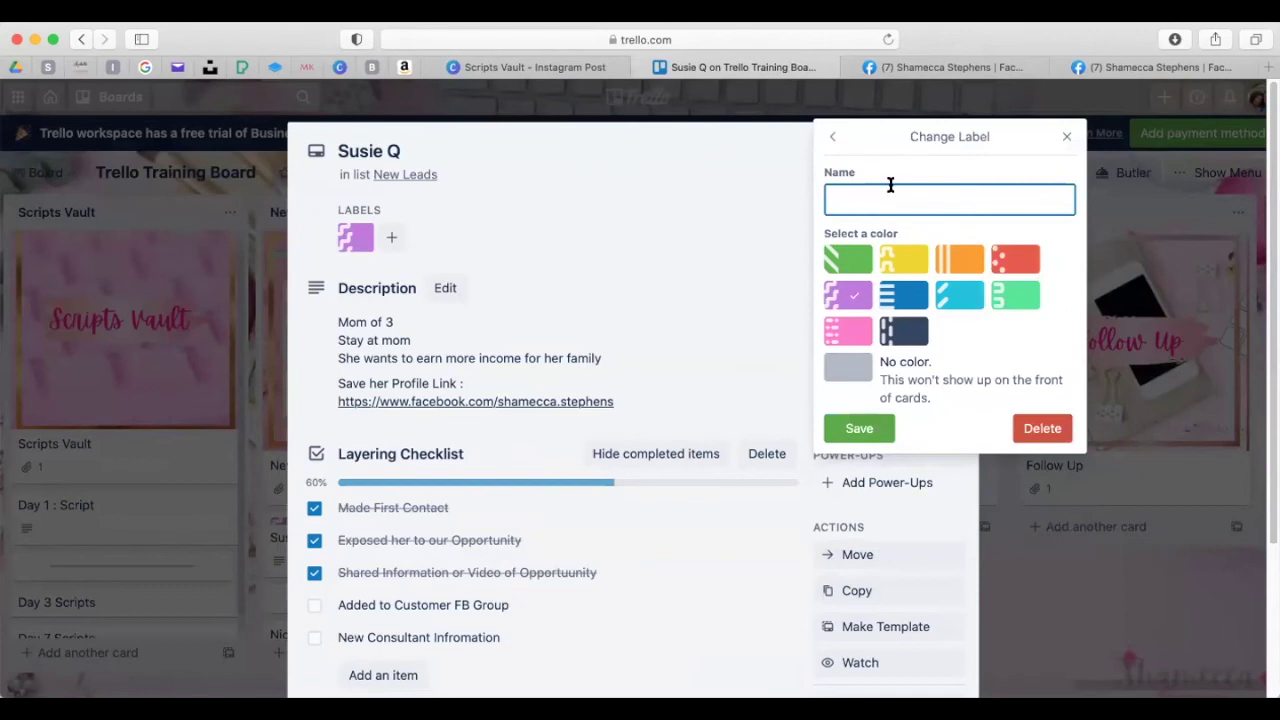
type("Needs E")
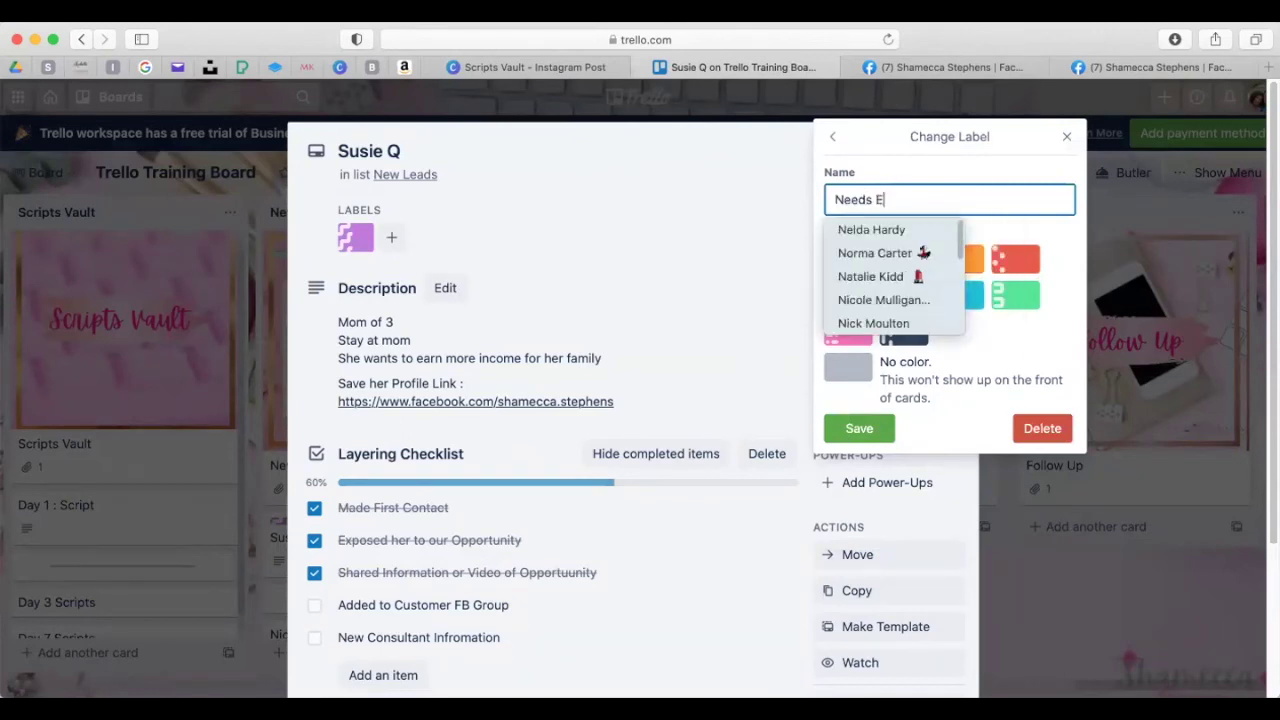
type("Link")
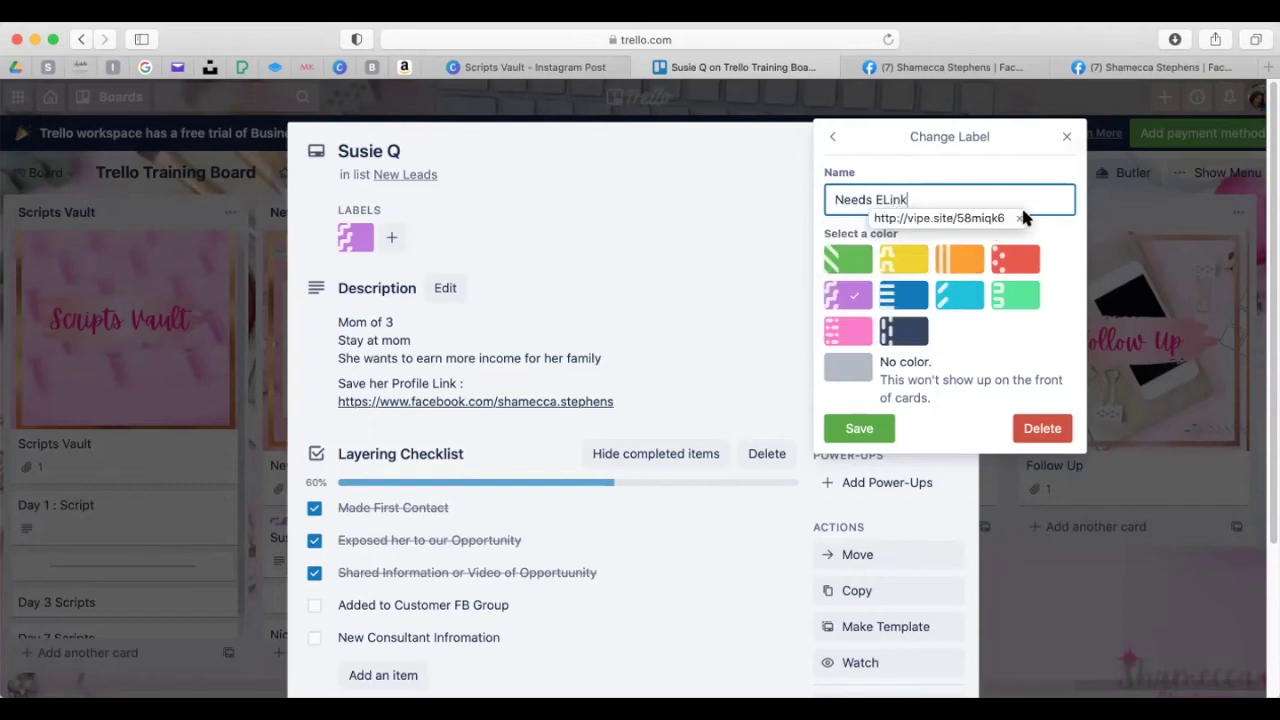
left_click(857, 428)
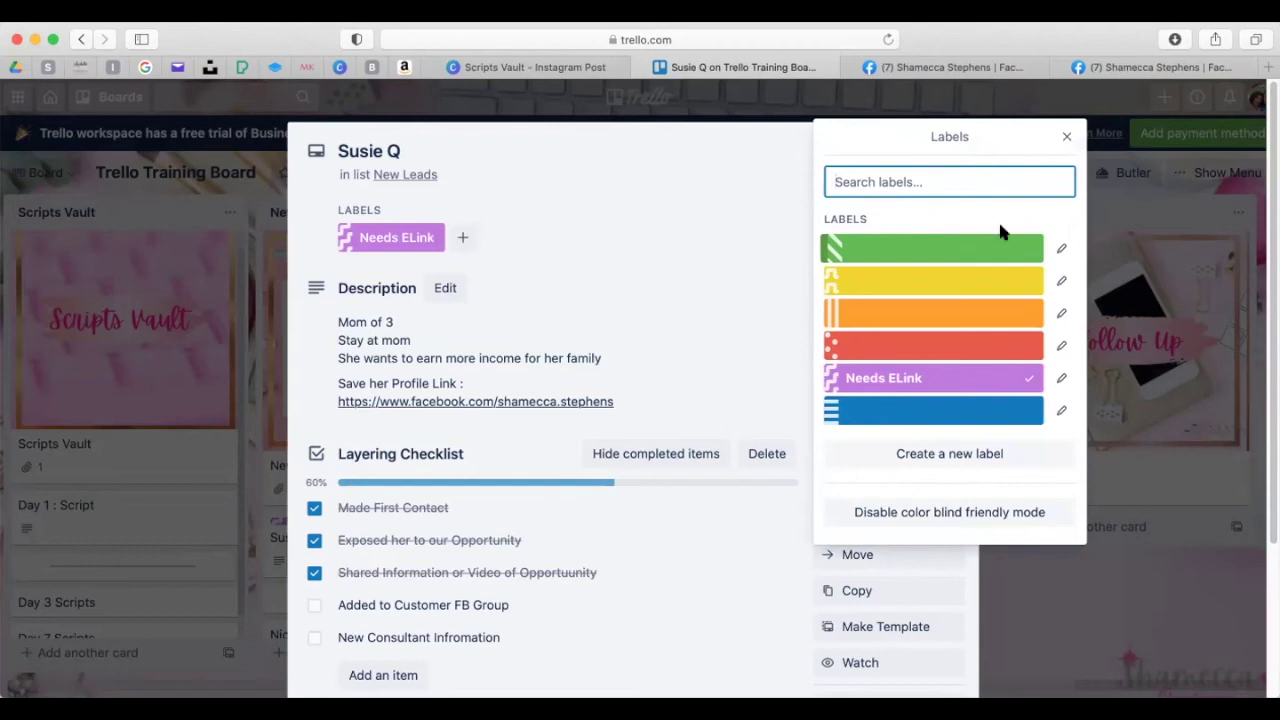
- Change the board's red label to pink, name it "Follow Up", and close the lead's card
left_click(1058, 347)
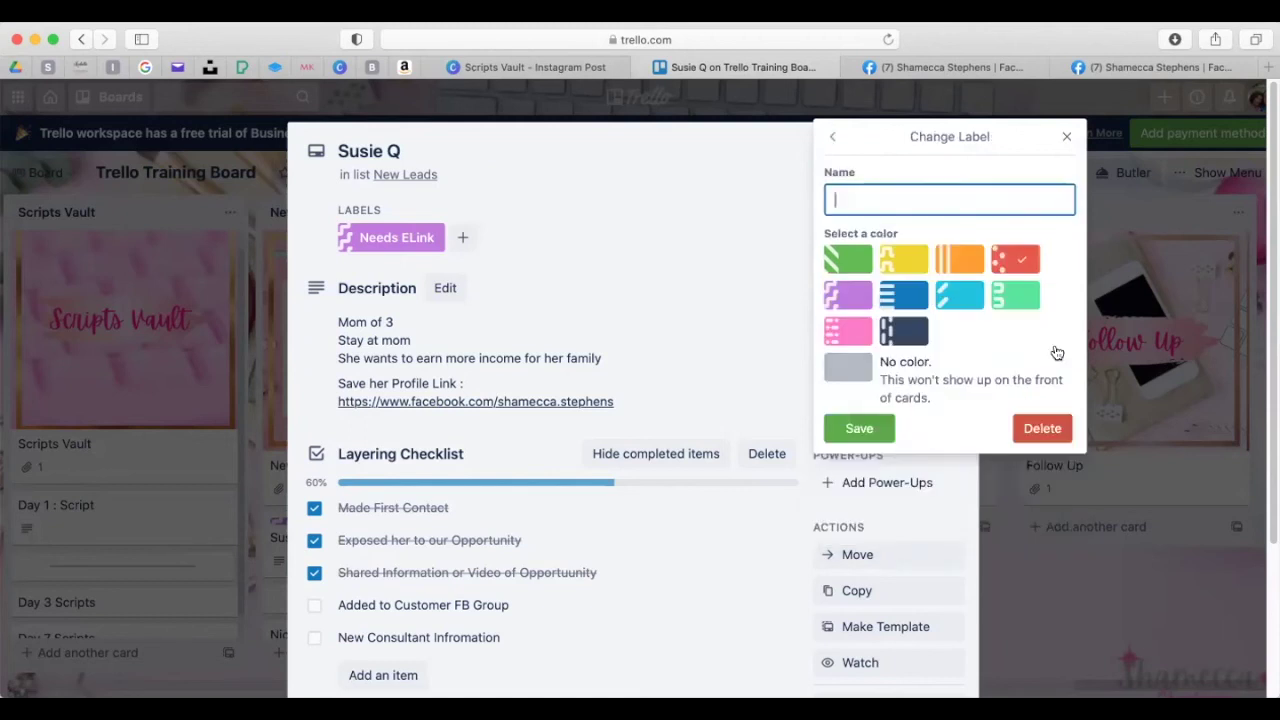
left_click(848, 331)
left_click(868, 203)
type("M")
type("Follow ")
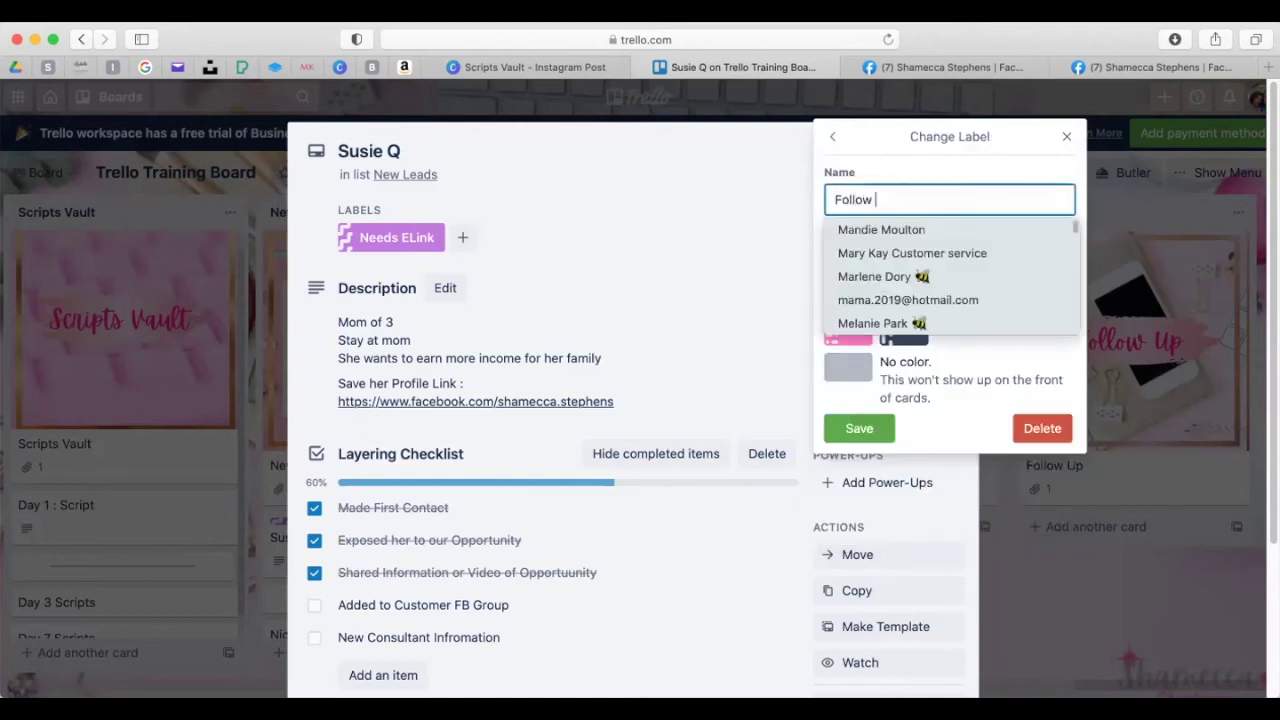
type("Up on Mon")
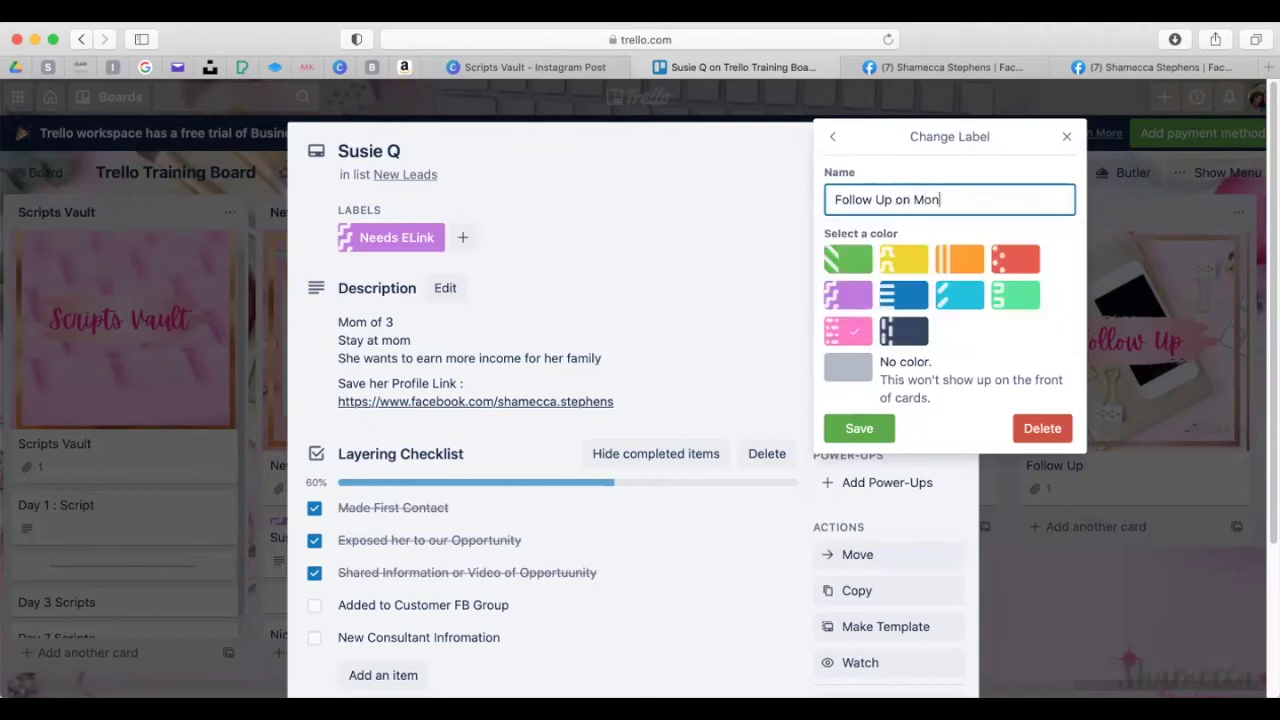
key("BackSpace")
key("BackSpace")
key("BackSpace")
key("BackSpace")
key("BackSpace")
key("BackSpace")
key("BackSpace")
left_click(848, 428)
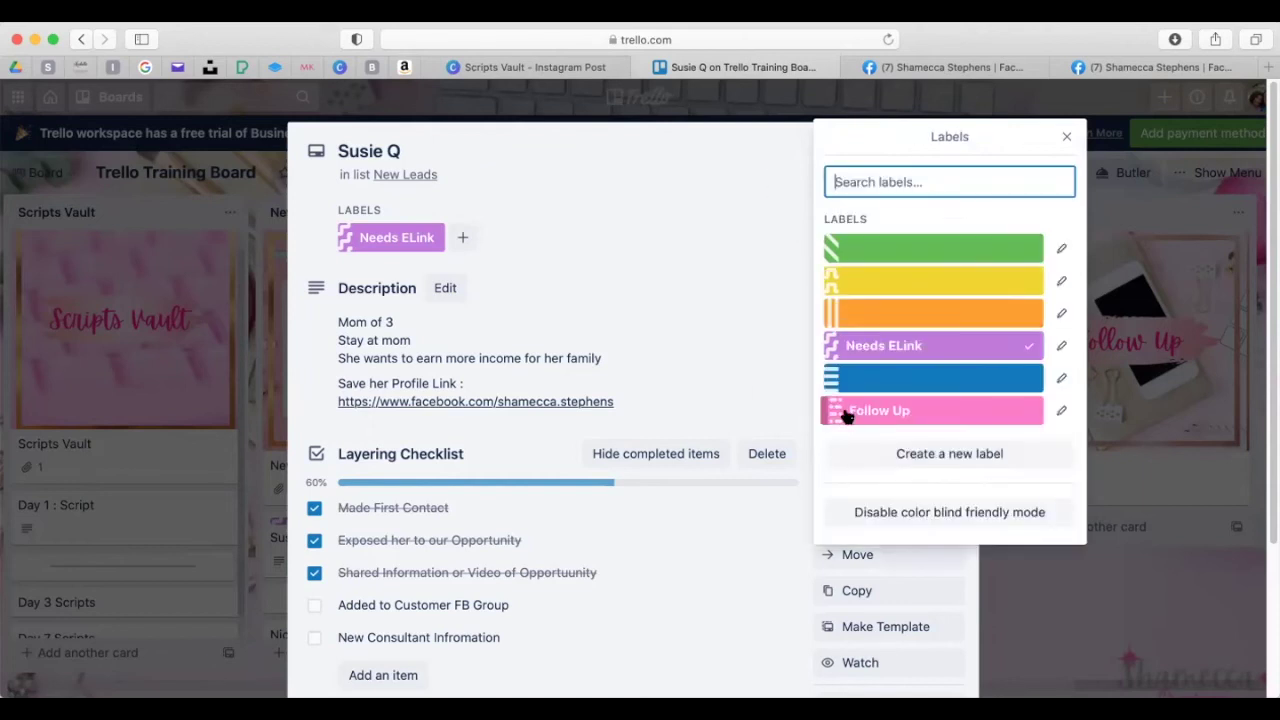
left_click(1064, 136)
left_click(955, 147)
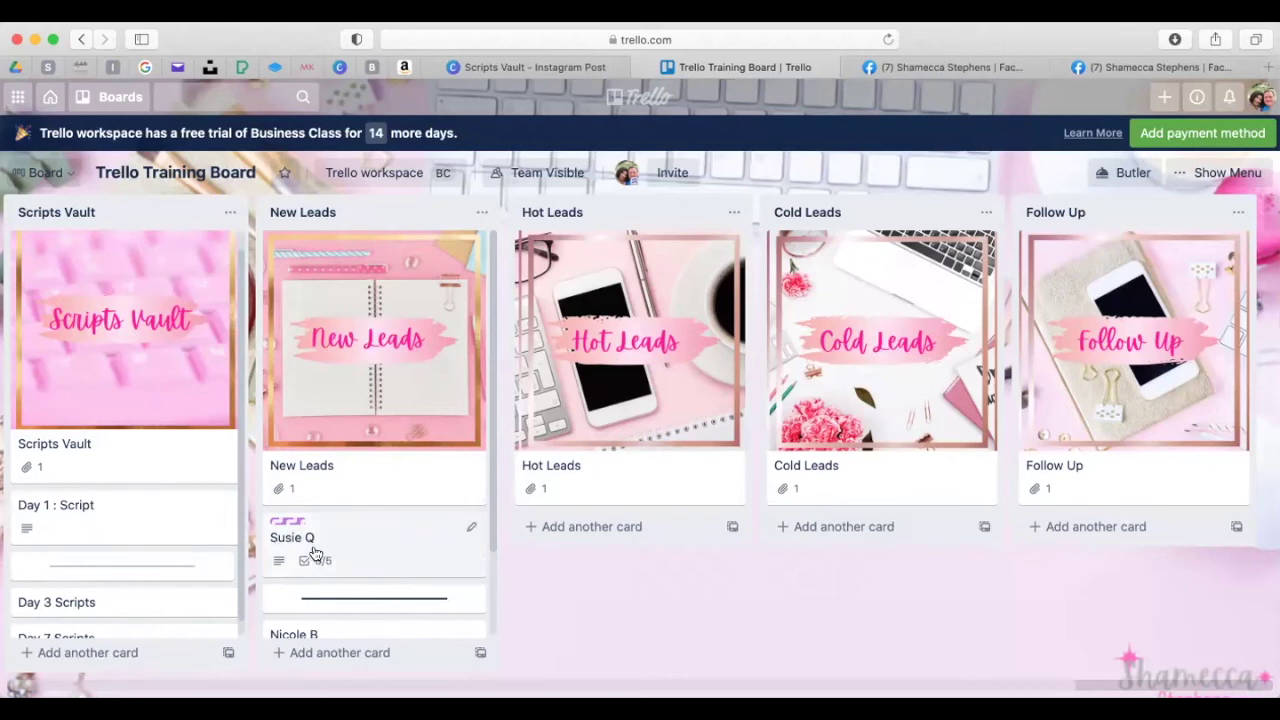
- Move the purple-labelled lead card from New Leads to Hot Leads and on to the Follow Up list
left_click_drag(314, 557, 590, 540)
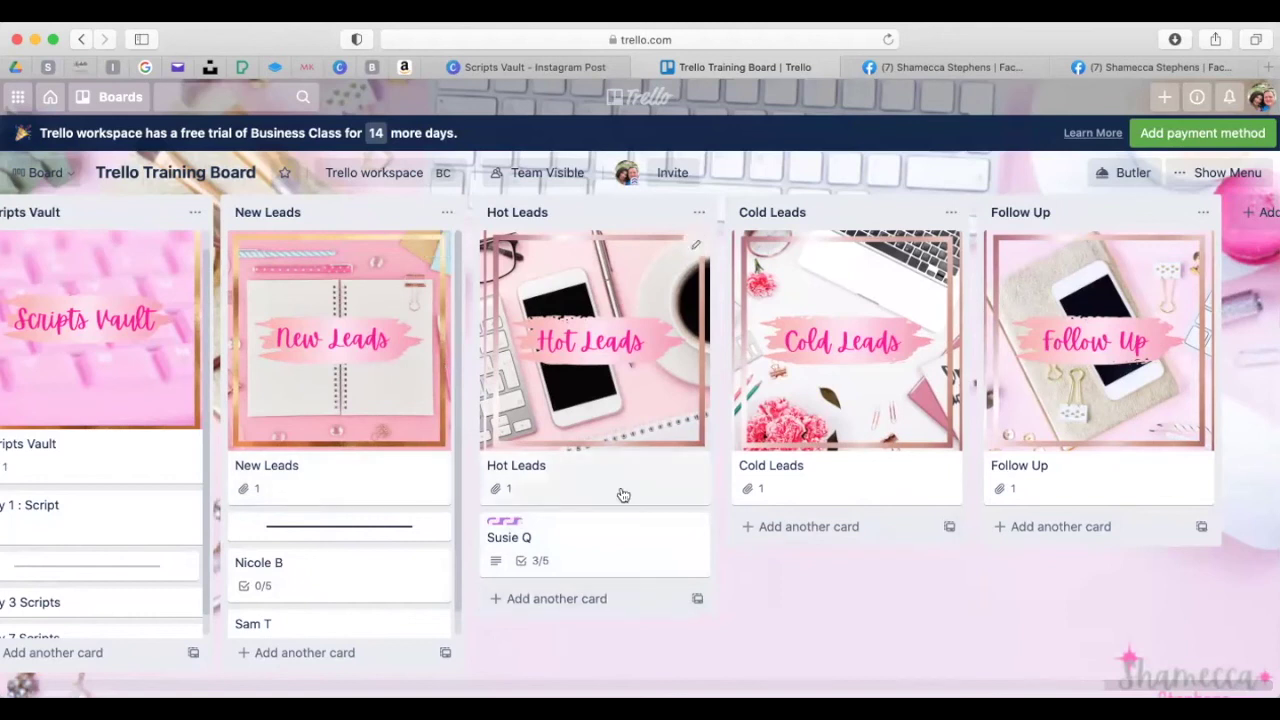
left_click_drag(517, 560, 1028, 565)
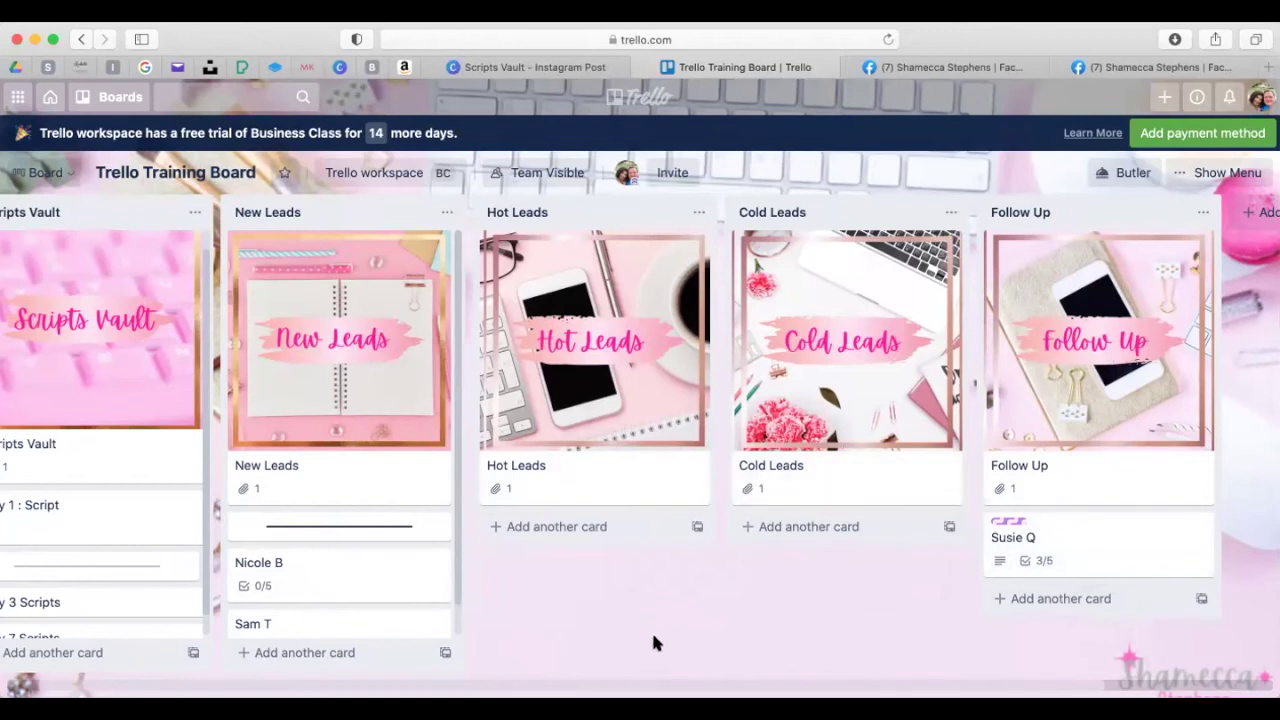
scroll(620, 677, "left", 2)
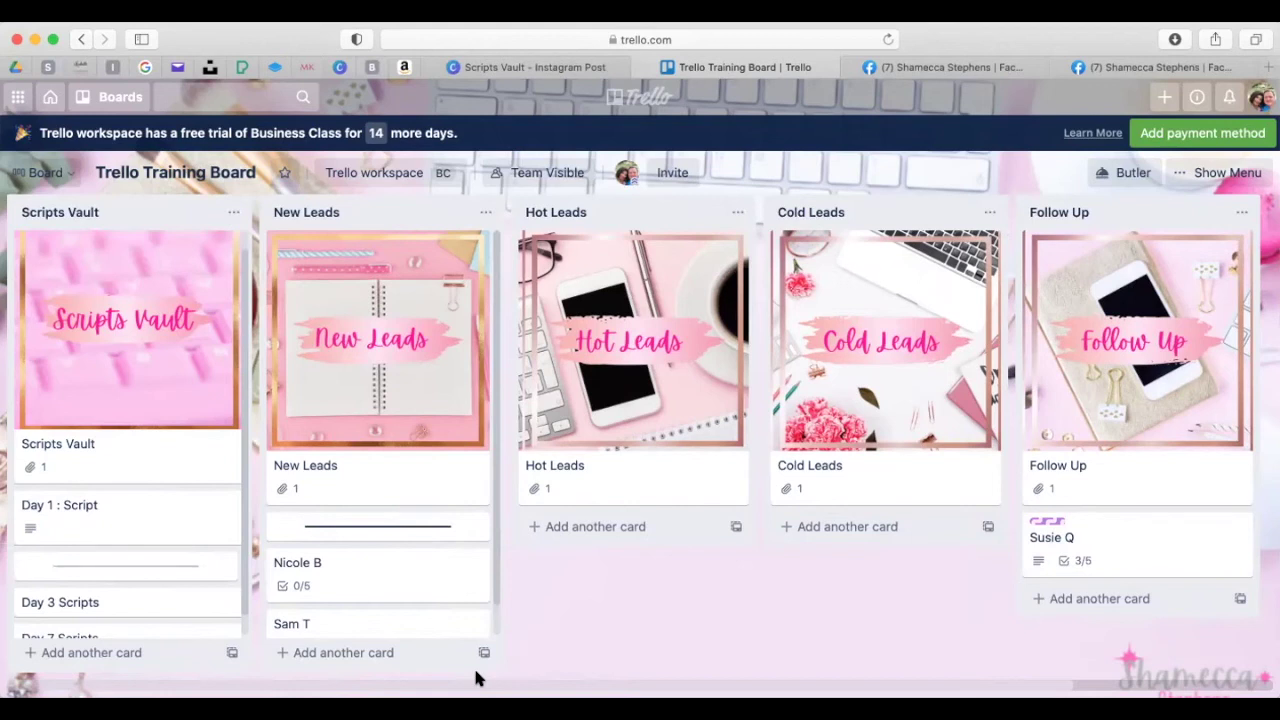
- Move the first remaining lead card in New Leads to Hot Leads and the last one to Cold Leads
scroll(294, 570, "down", 1)
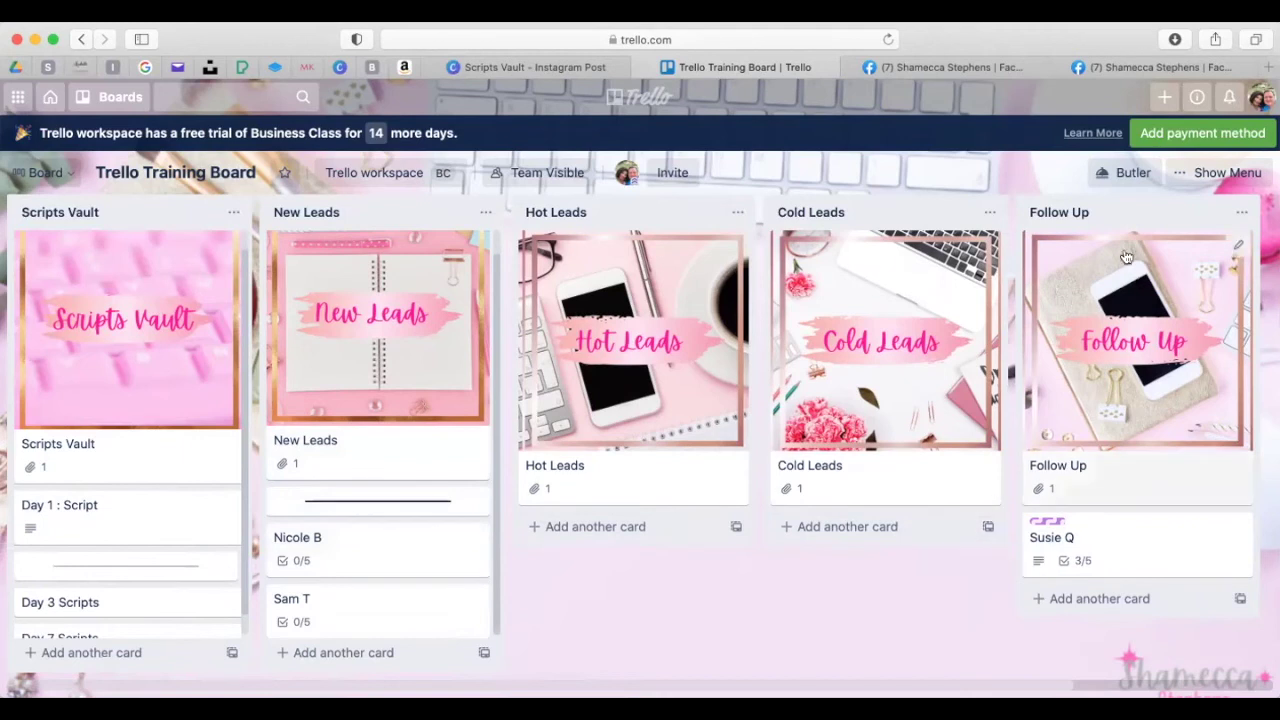
left_click_drag(314, 541, 570, 532)
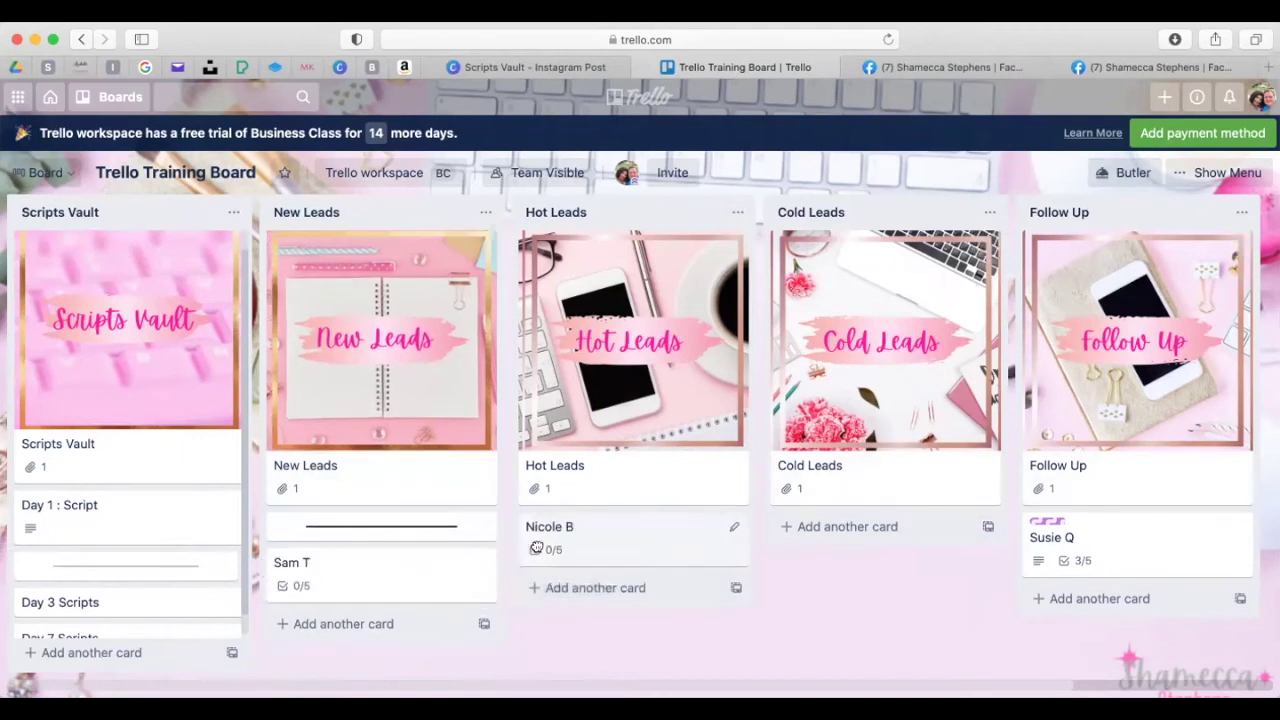
left_click_drag(300, 562, 850, 540)
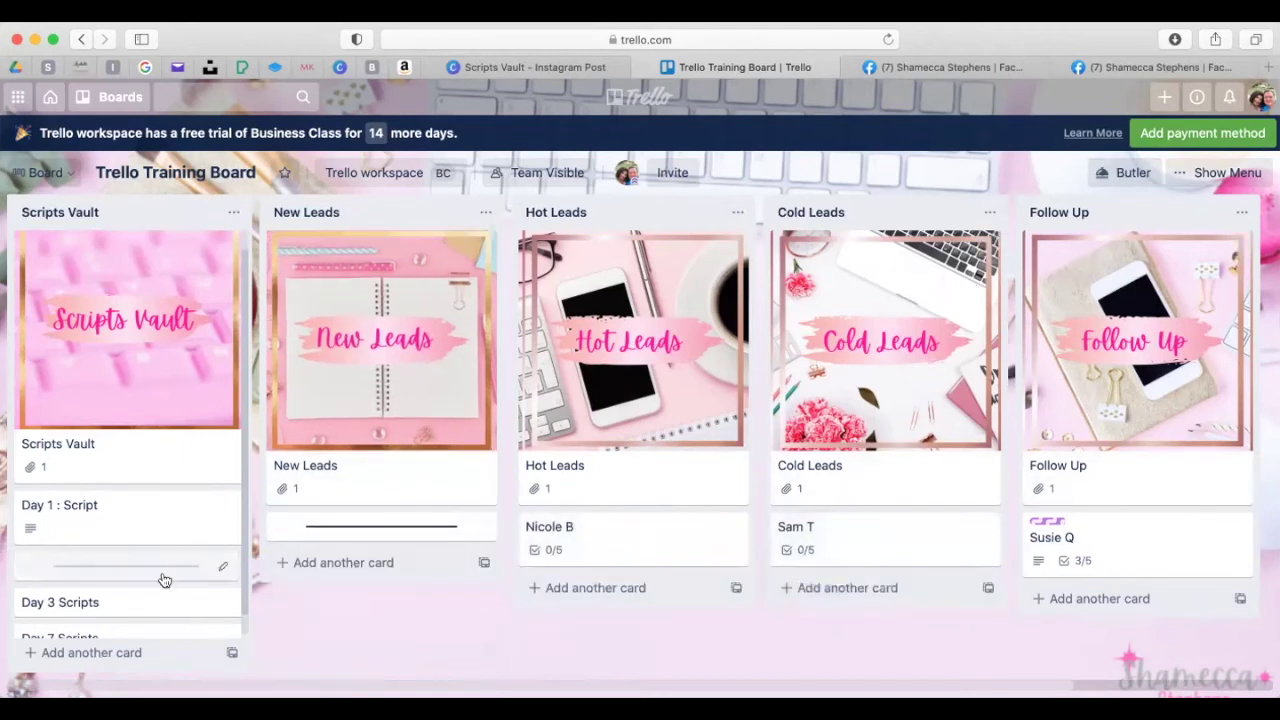
scroll(140, 600, "down", 1)
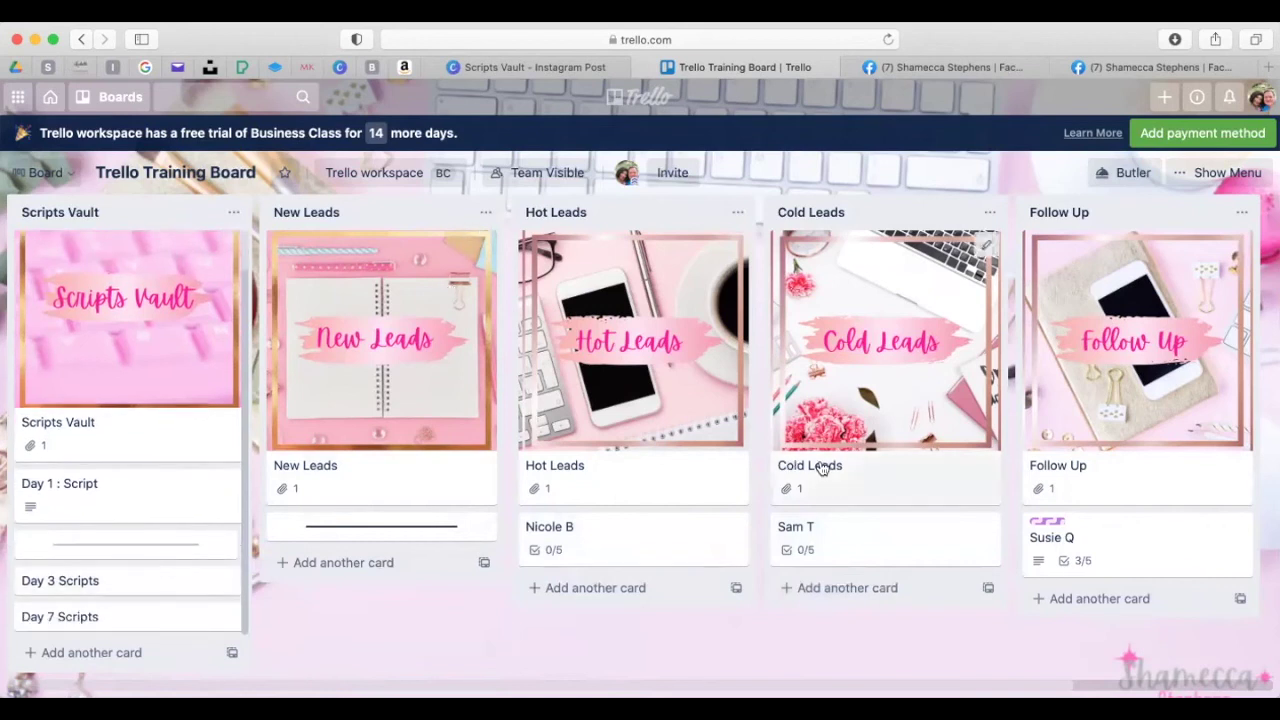
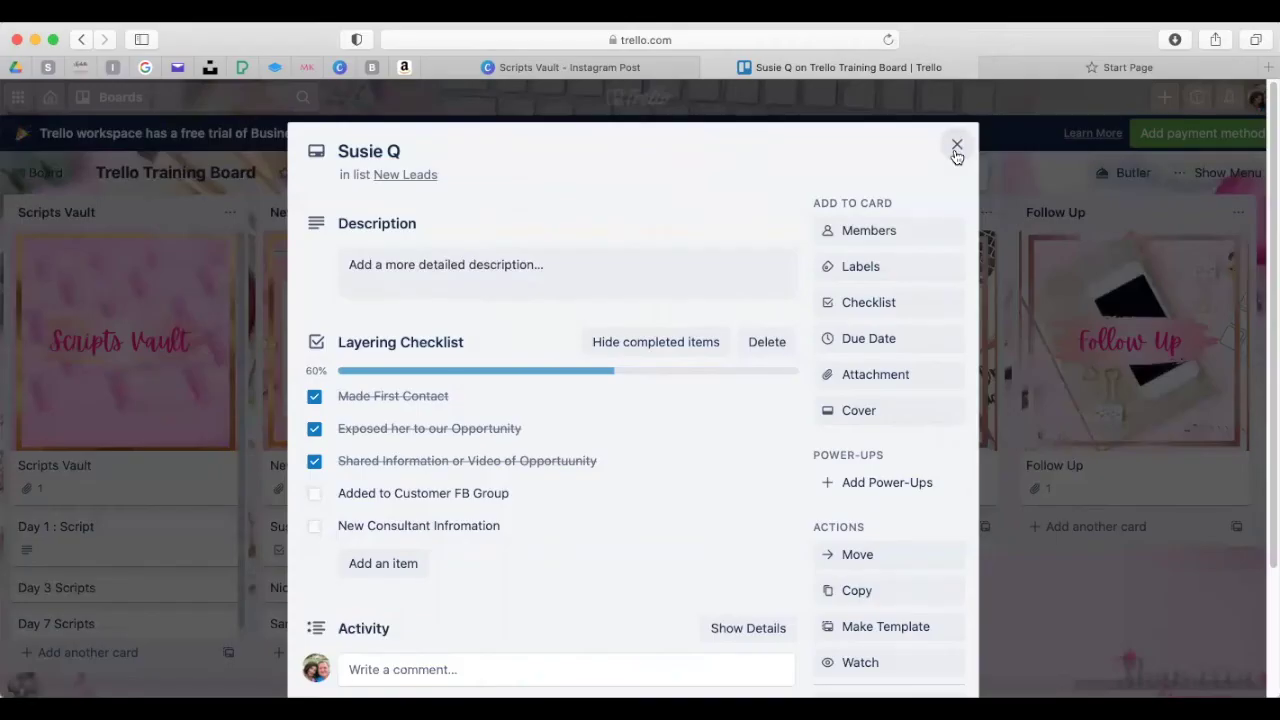
- Save a three-line description on the first lead's card: "Mom of 3", "Stay at mom" and "She wants to earn more income for her family"
left_click(957, 150)
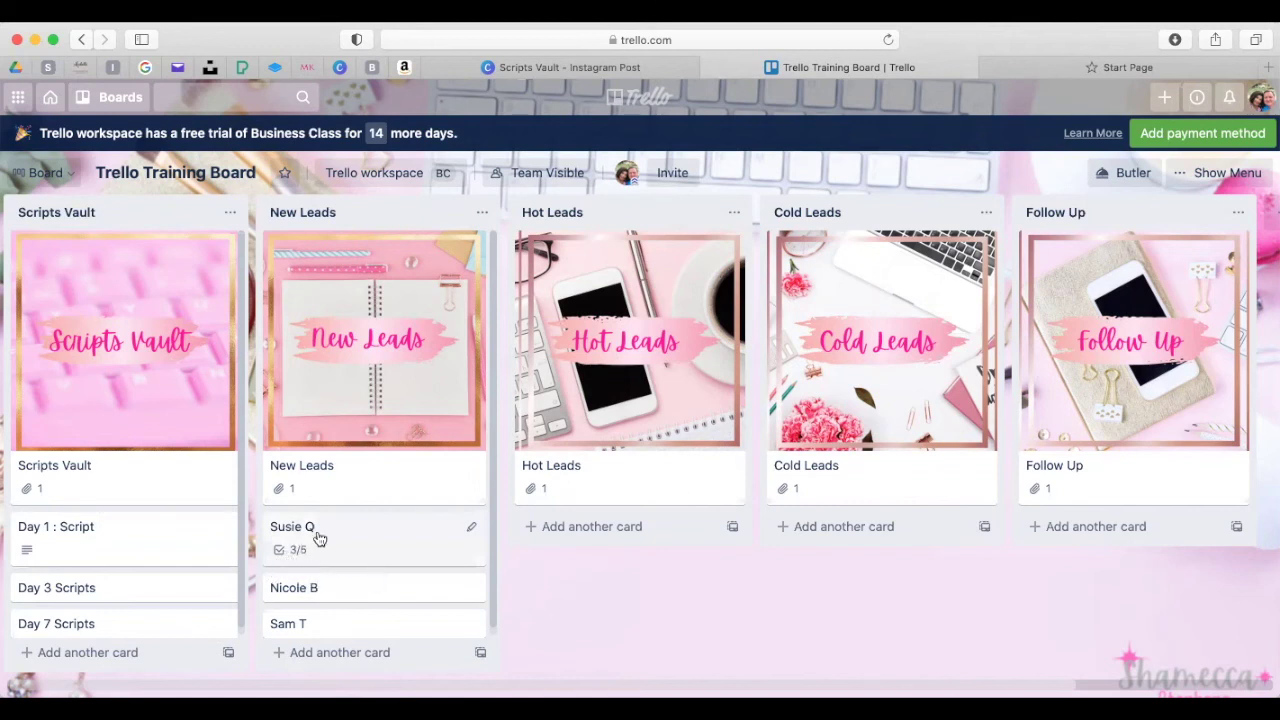
left_click(366, 551)
left_click(541, 320)
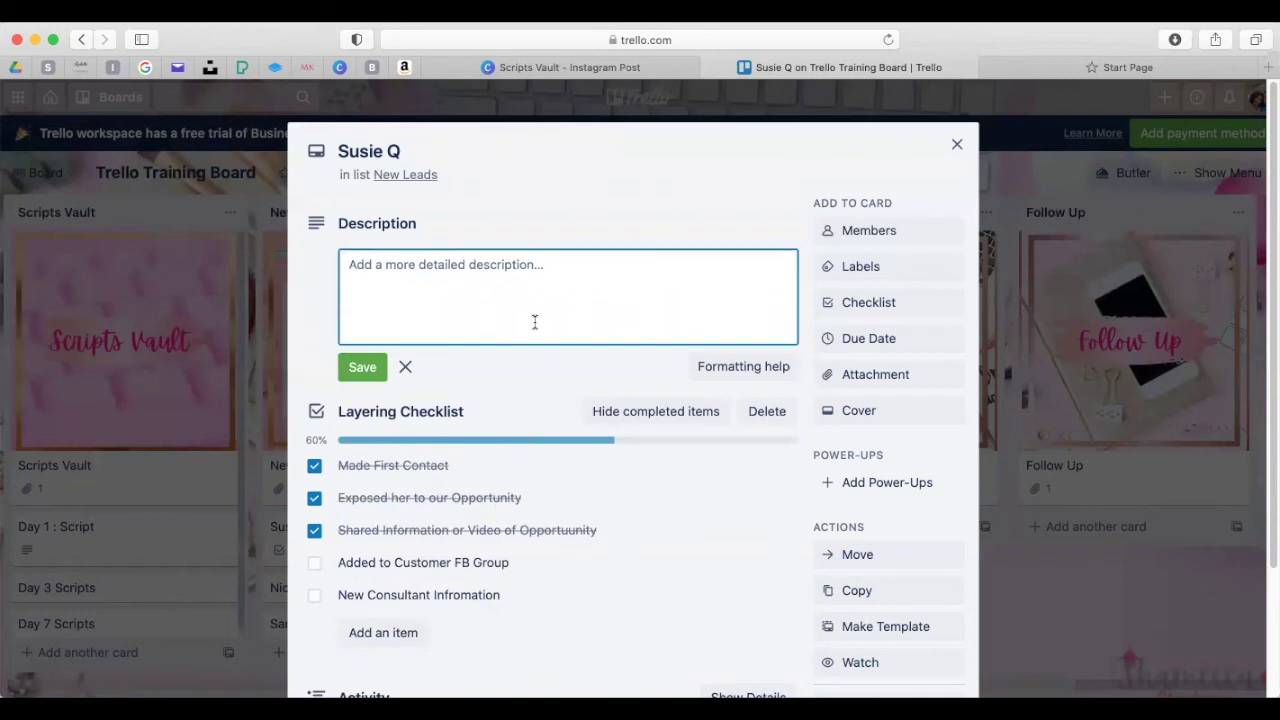
type("d")
key("BackSpace")
type("M")
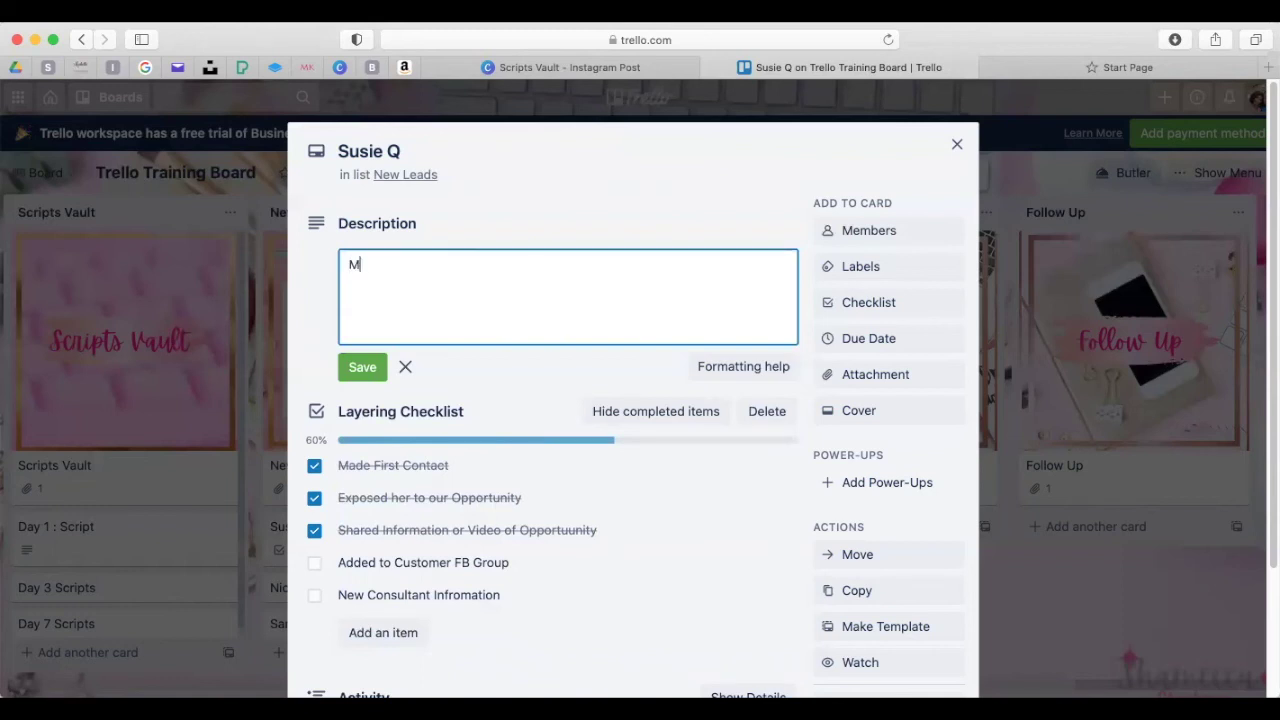
type("om o")
type("f 3")
key("Return")
type("Stay at mom")
key("Return")
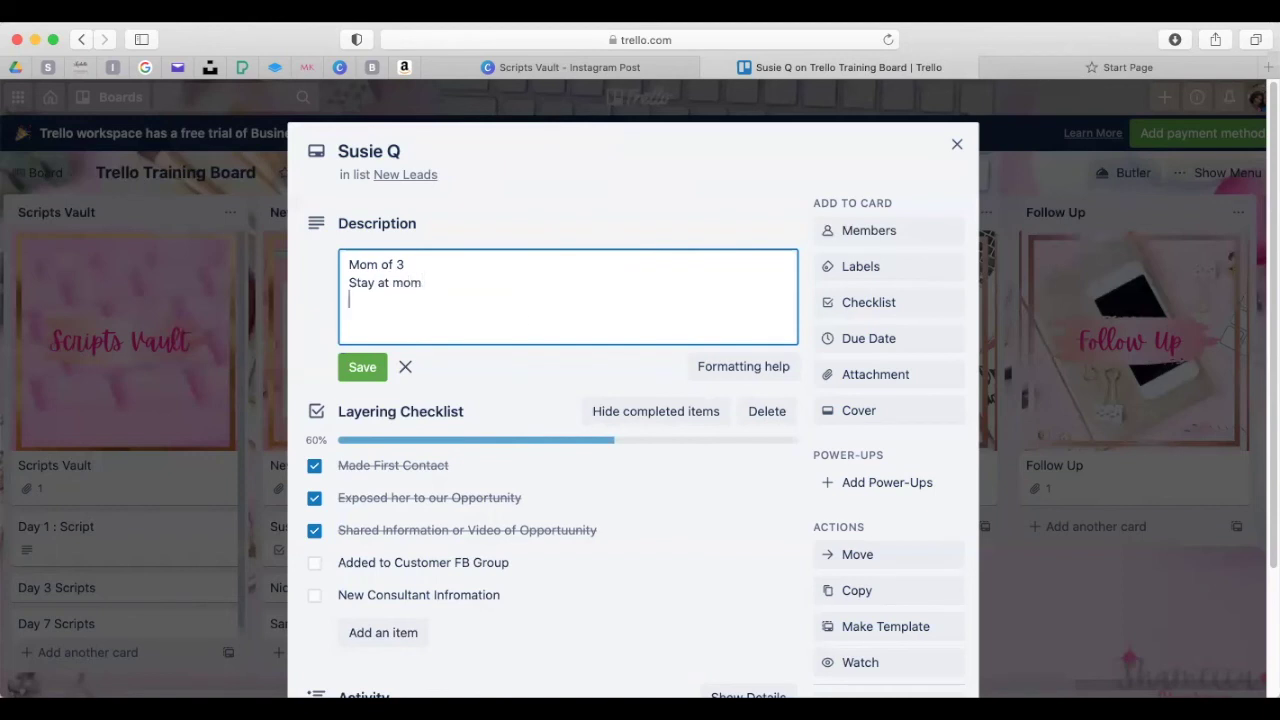
type("She wants to earn more ")
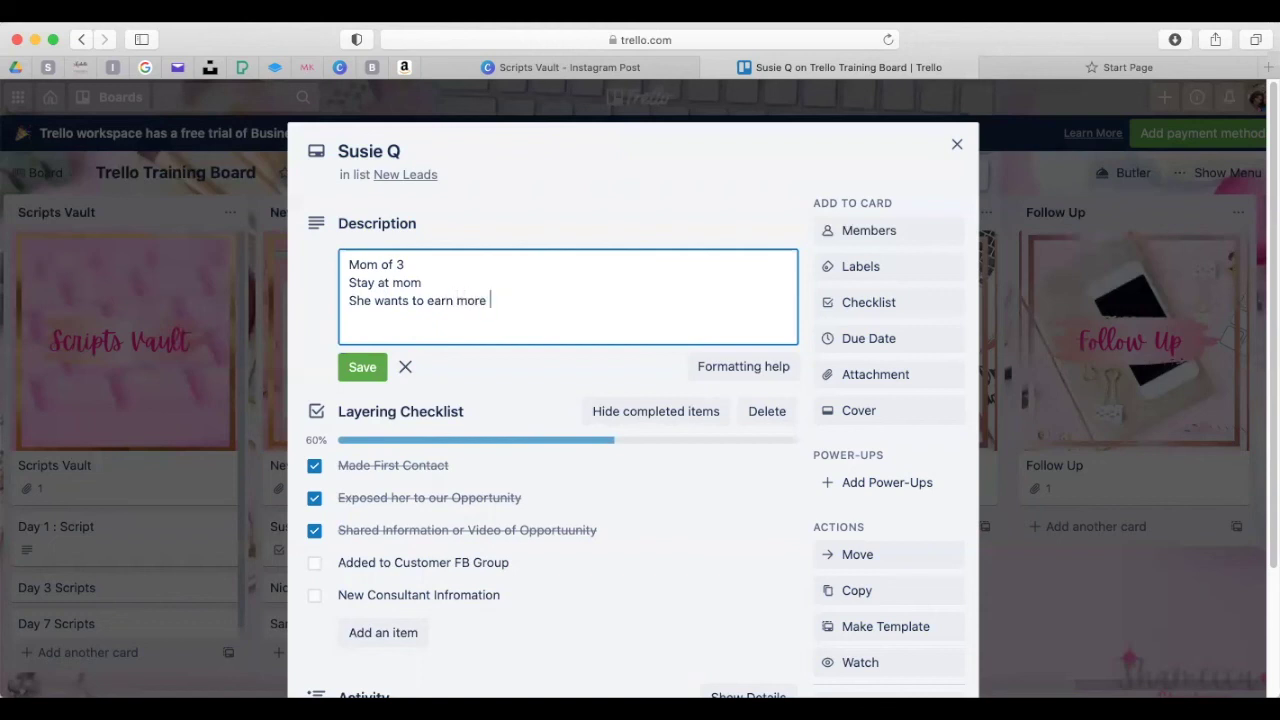
type("income for her family")
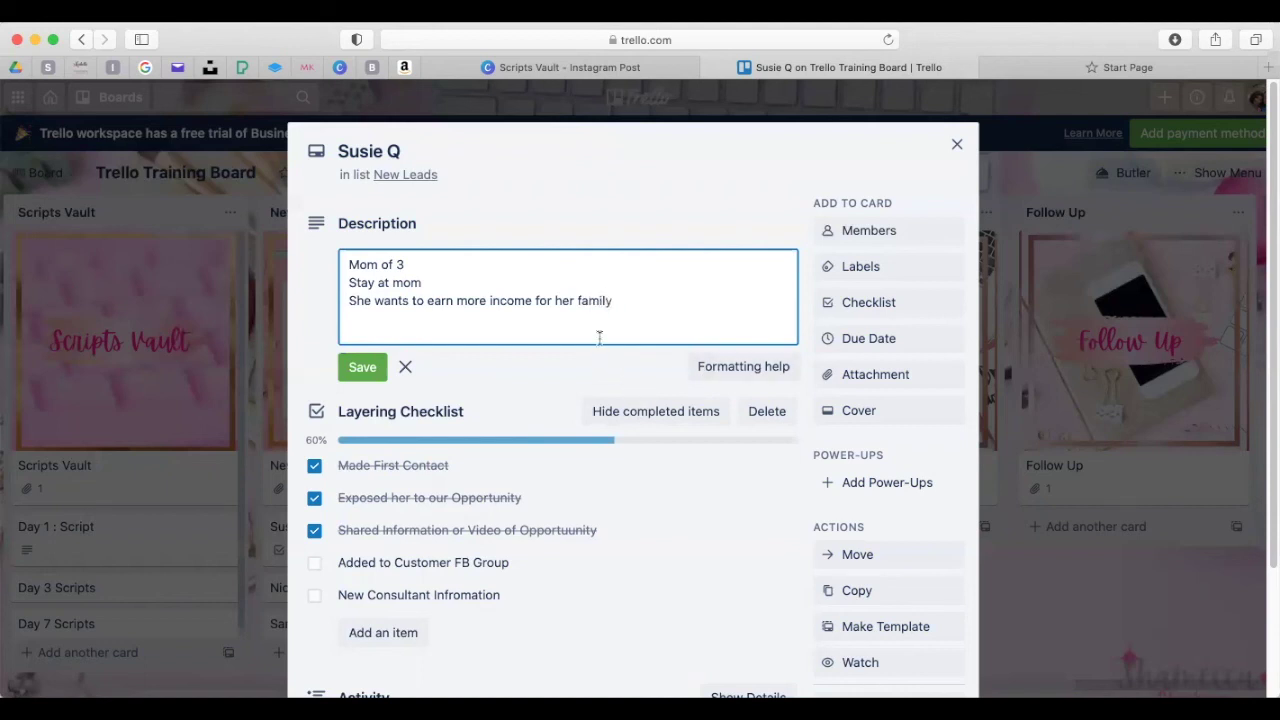
left_click(350, 369)
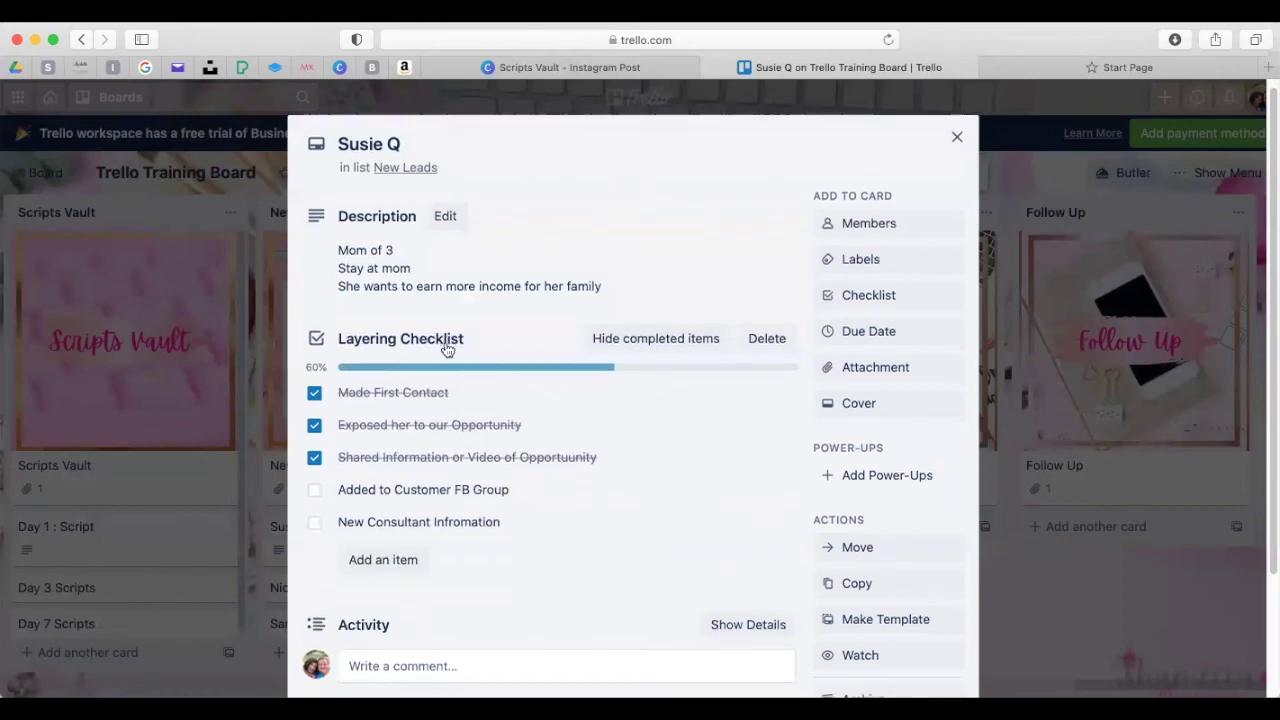
- Add a blank line and the line "Save her Profile Link :" at the end of the first lead's description
scroll(446, 344, "down", 3)
scroll(446, 344, "up", 2)
scroll(448, 349, "up", 1)
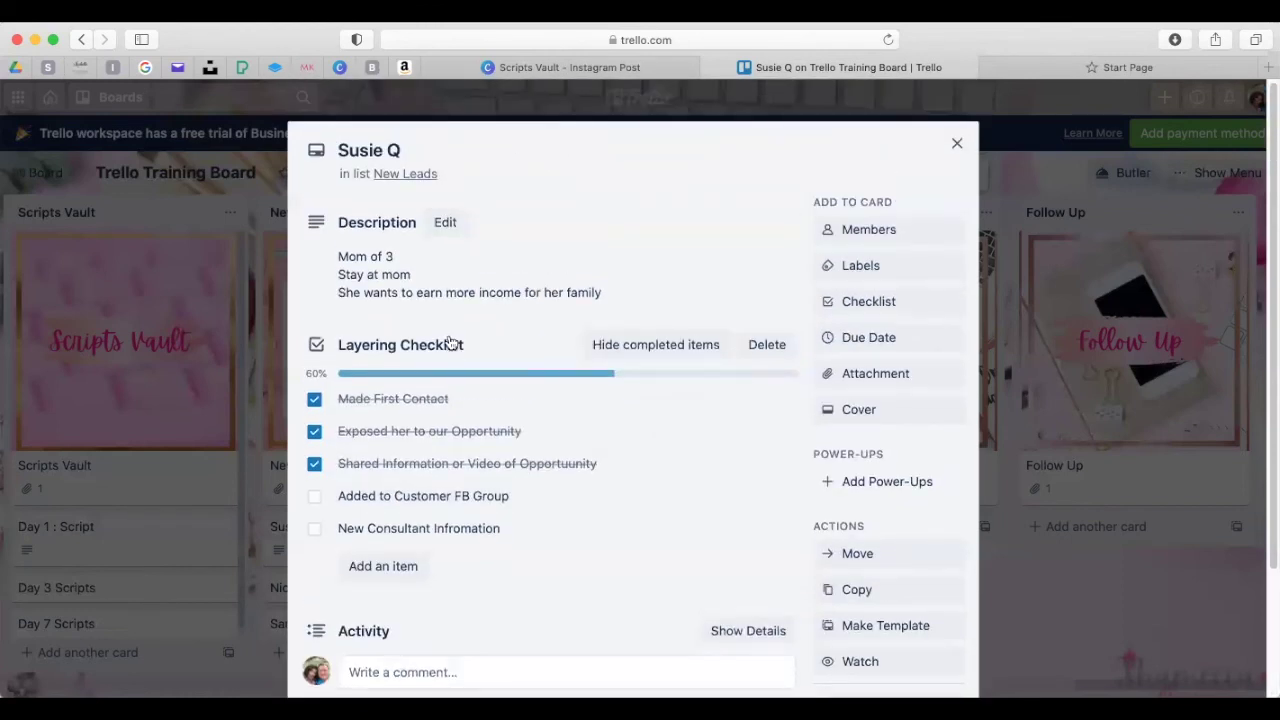
left_click(538, 295)
left_click(690, 285)
key("Return")
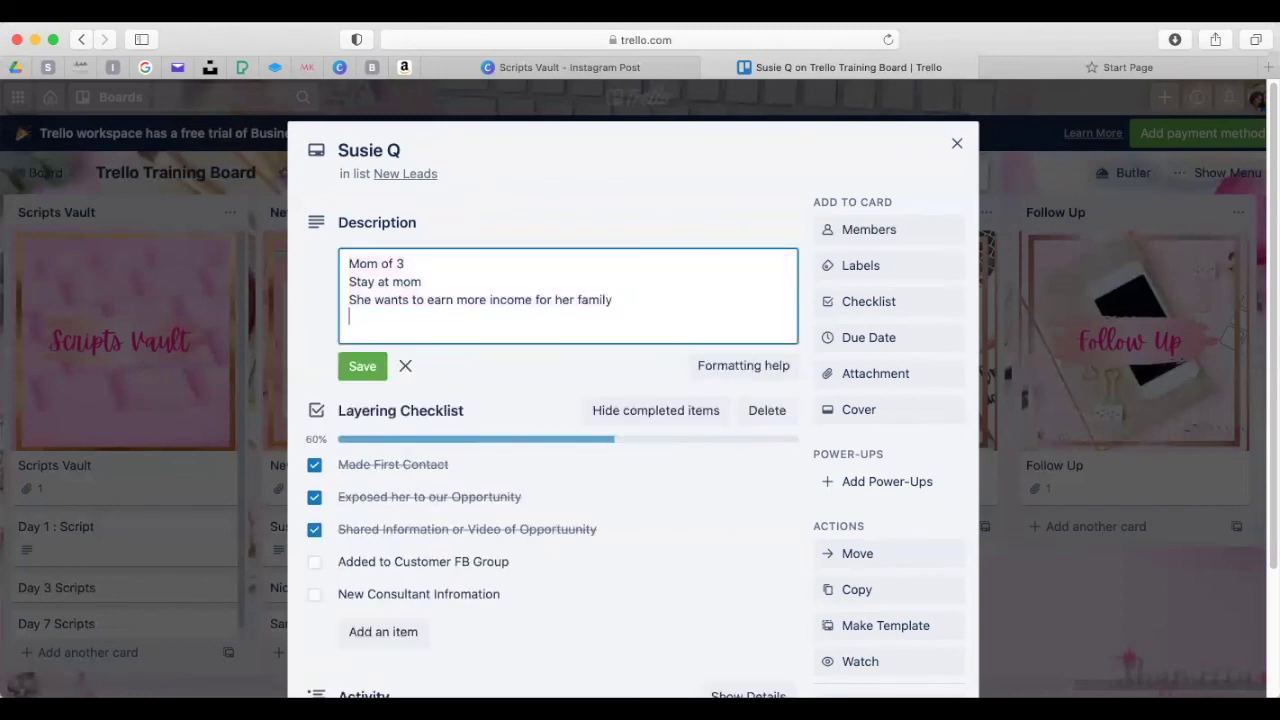
key("Return")
type("Sa")
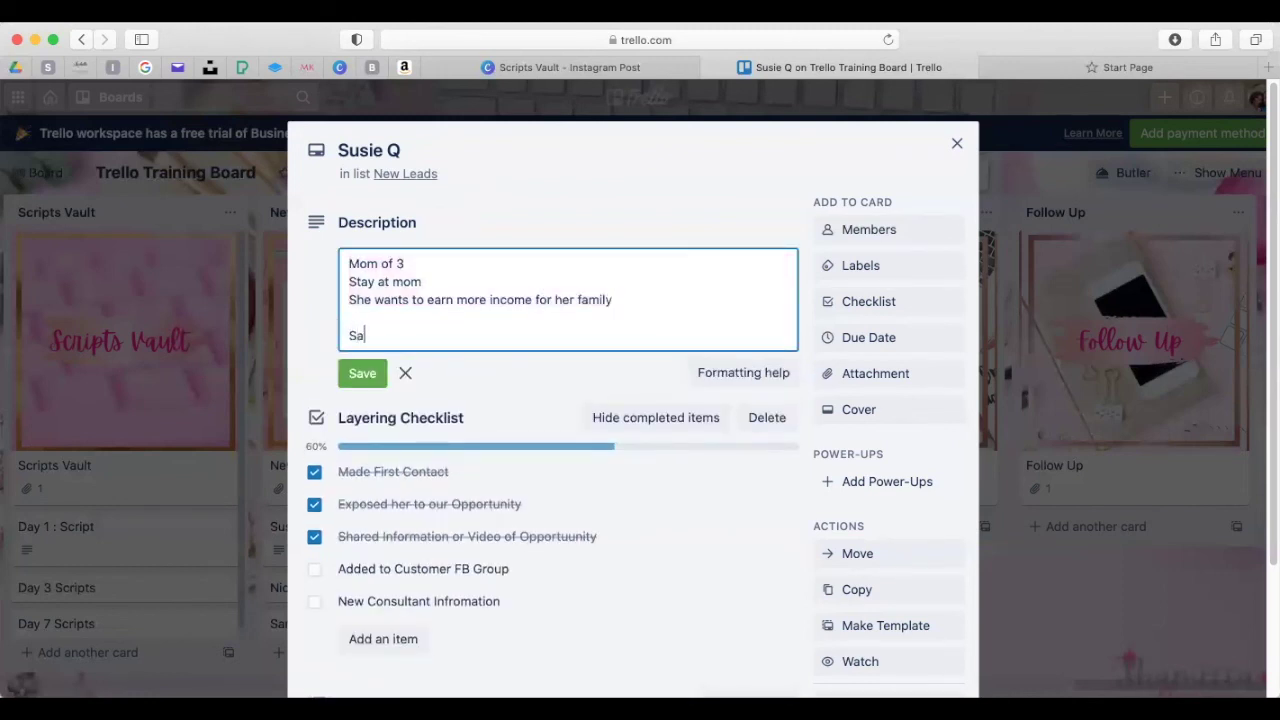
type("ve her Profile Link")
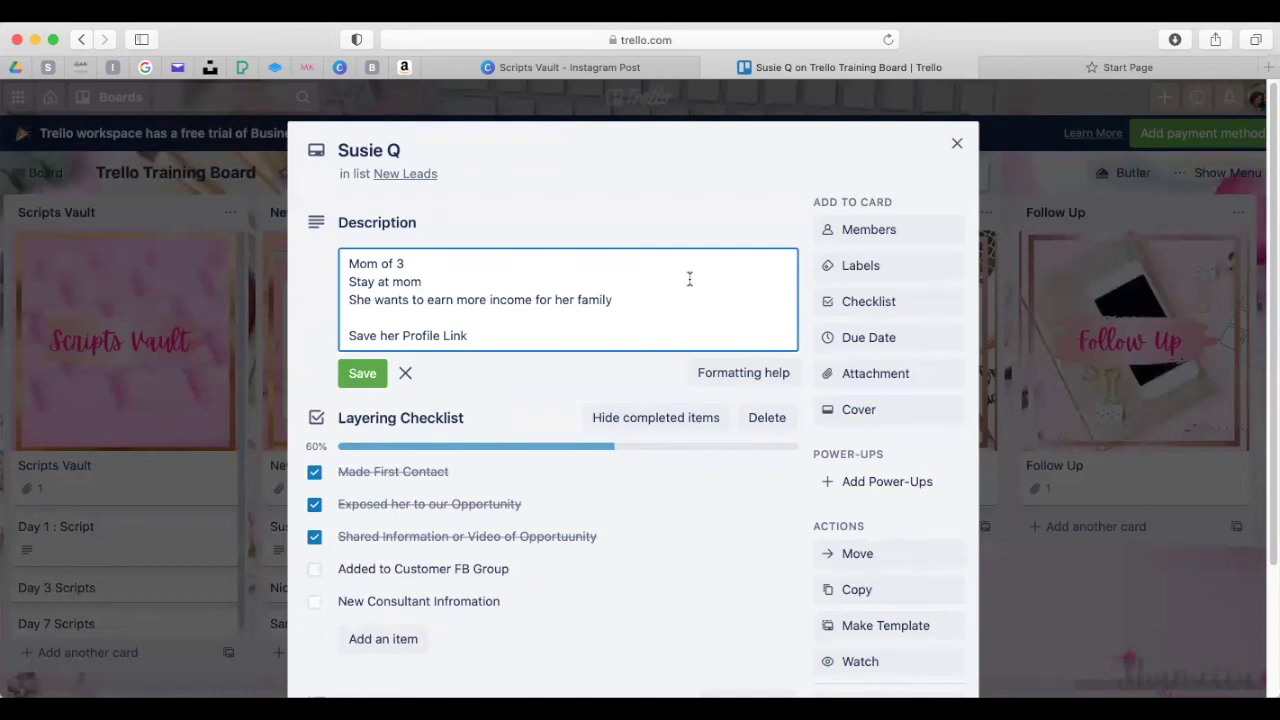
type(":")
- Switch to the Start Page tab, load facebook.com and open the account owner's profile page
left_click(1124, 67)
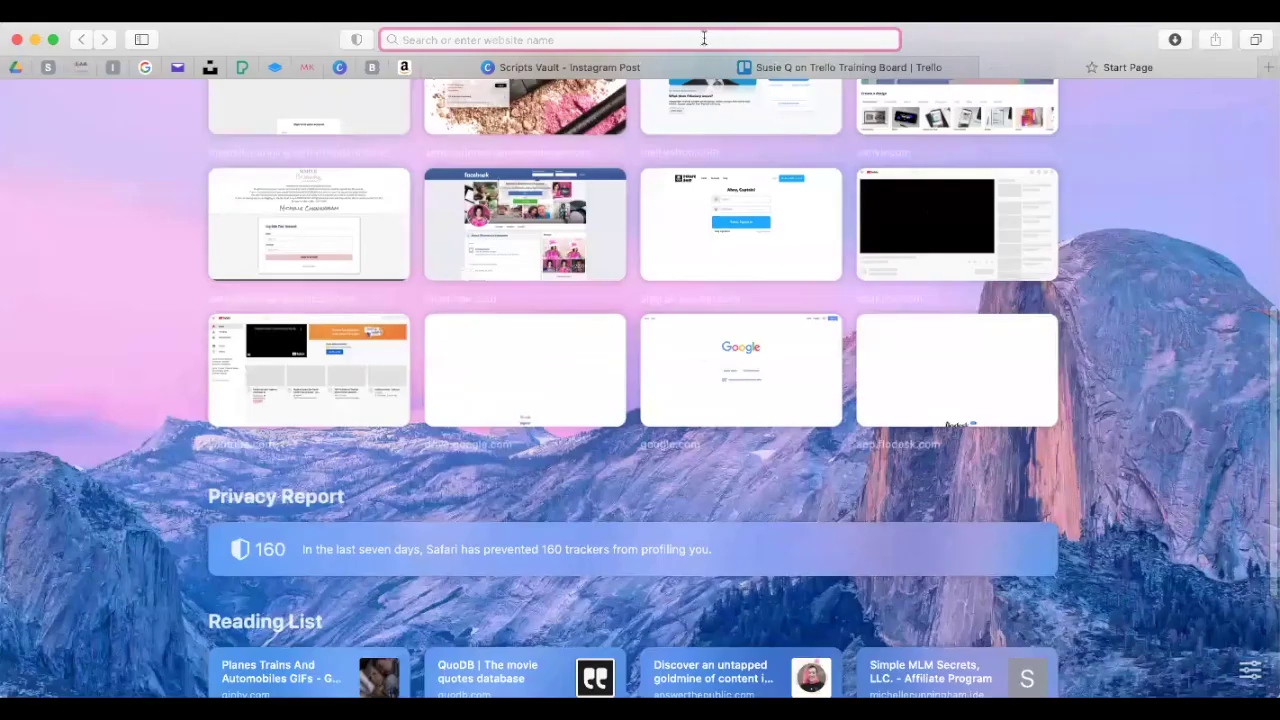
type("facebook.com")
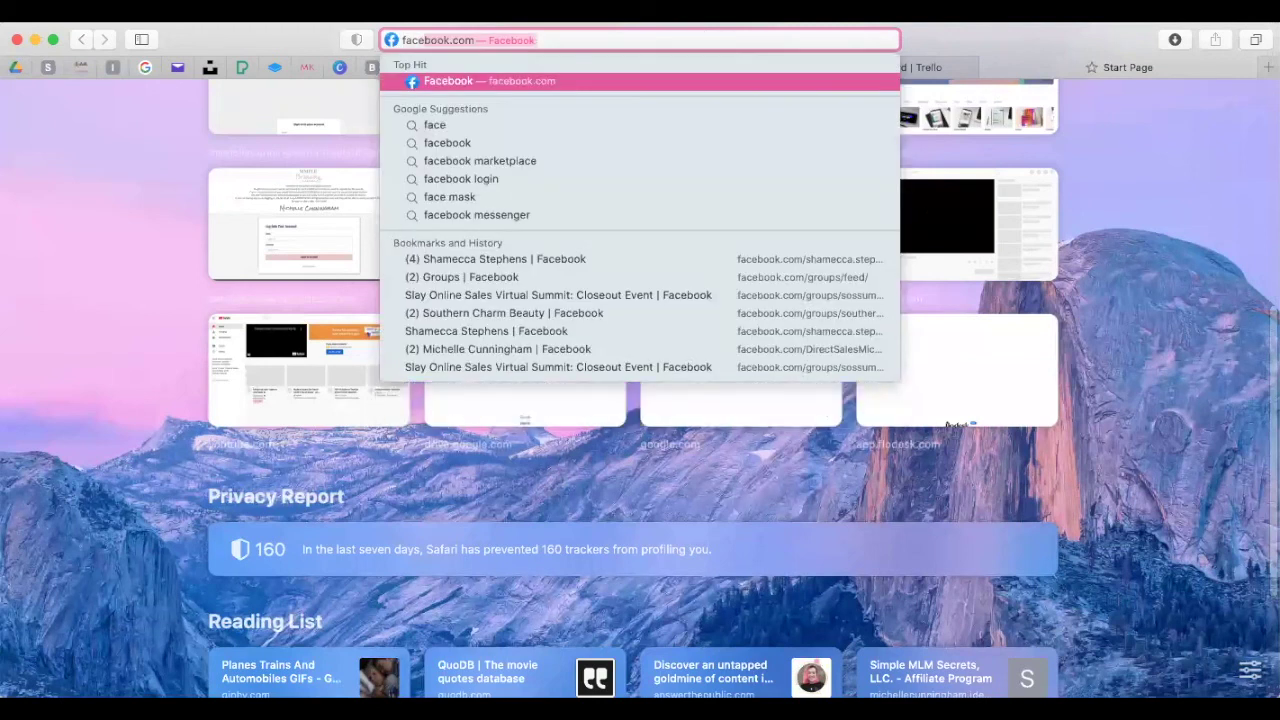
key("Return")
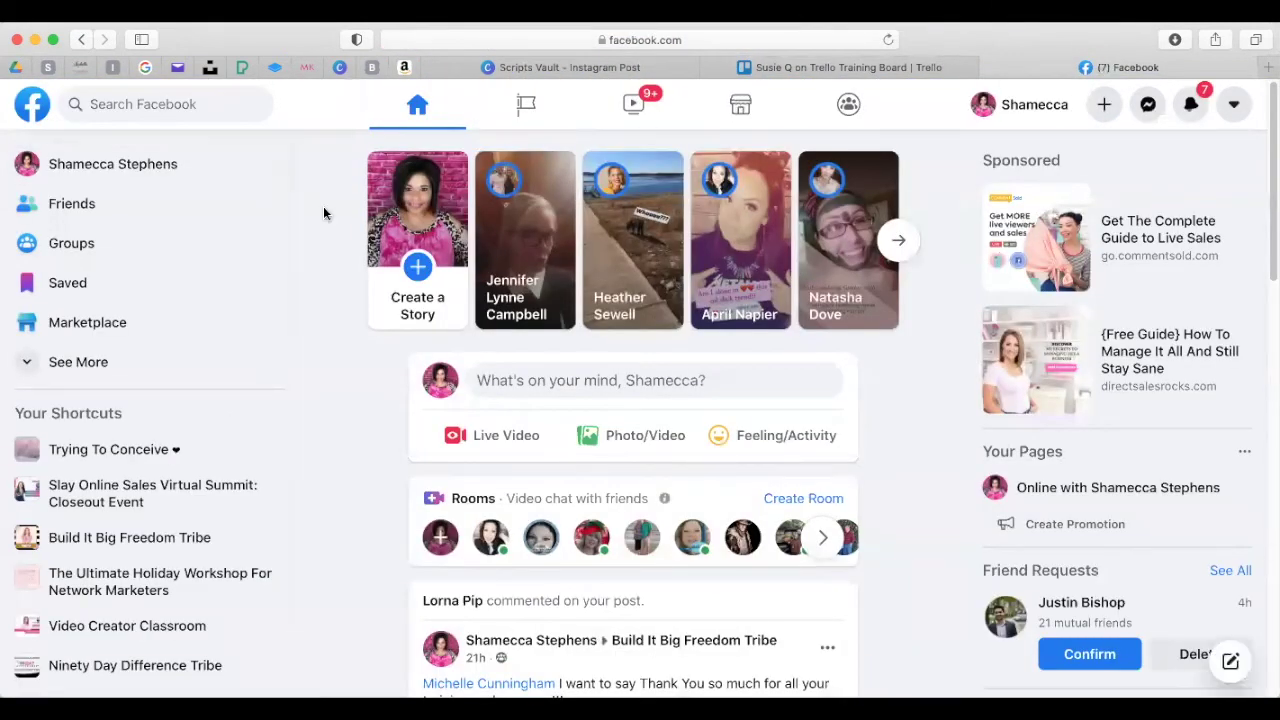
left_click(113, 164)
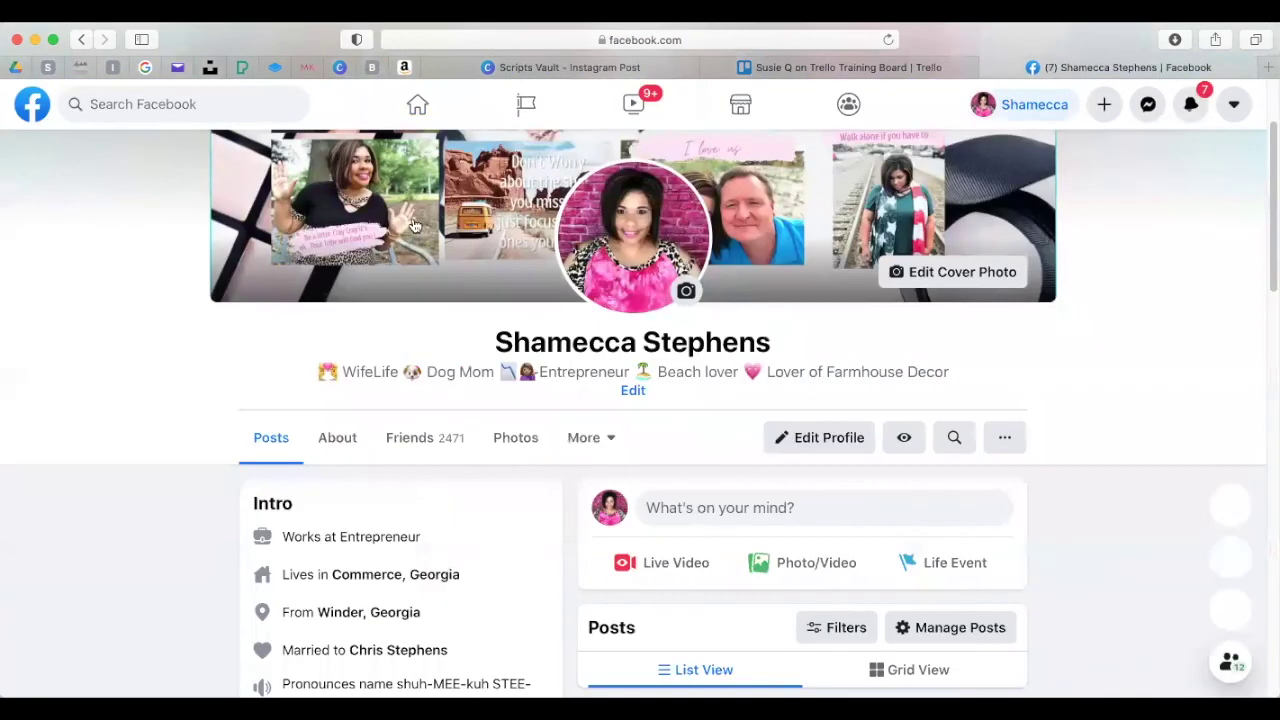
- Copy the full web address of the Facebook profile page
left_click(603, 40)
right_click(620, 42)
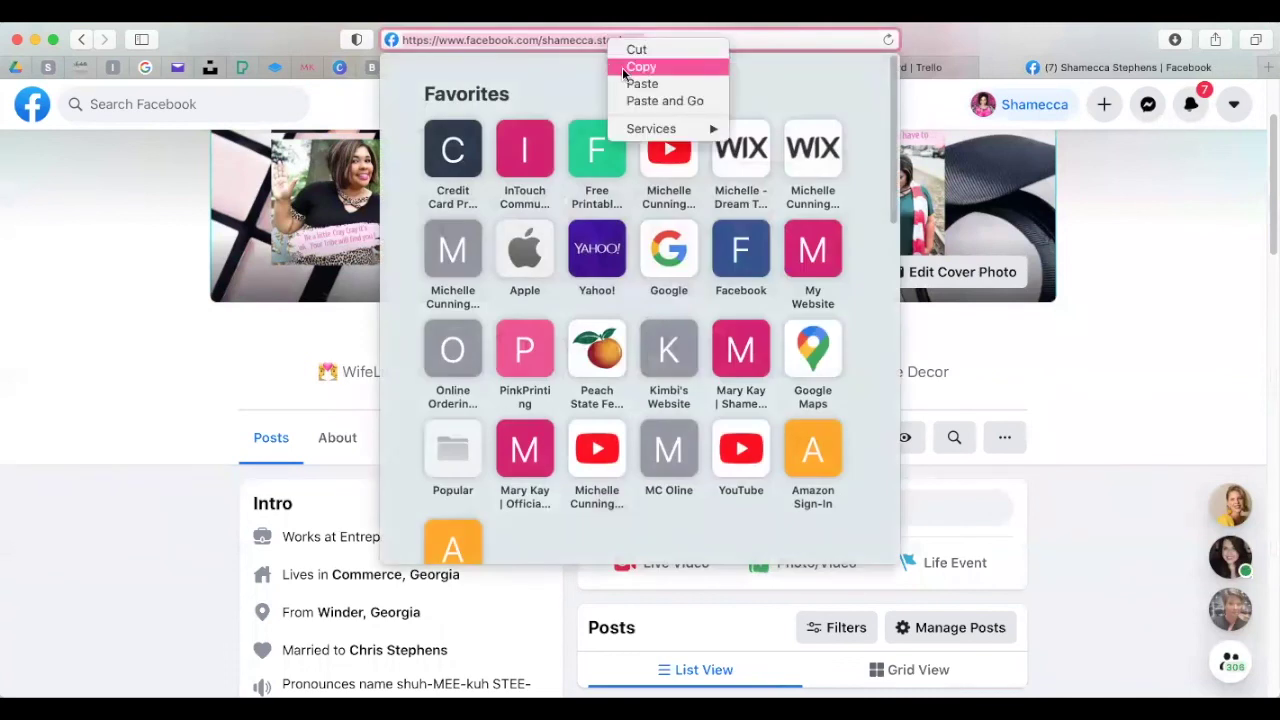
left_click(622, 67)
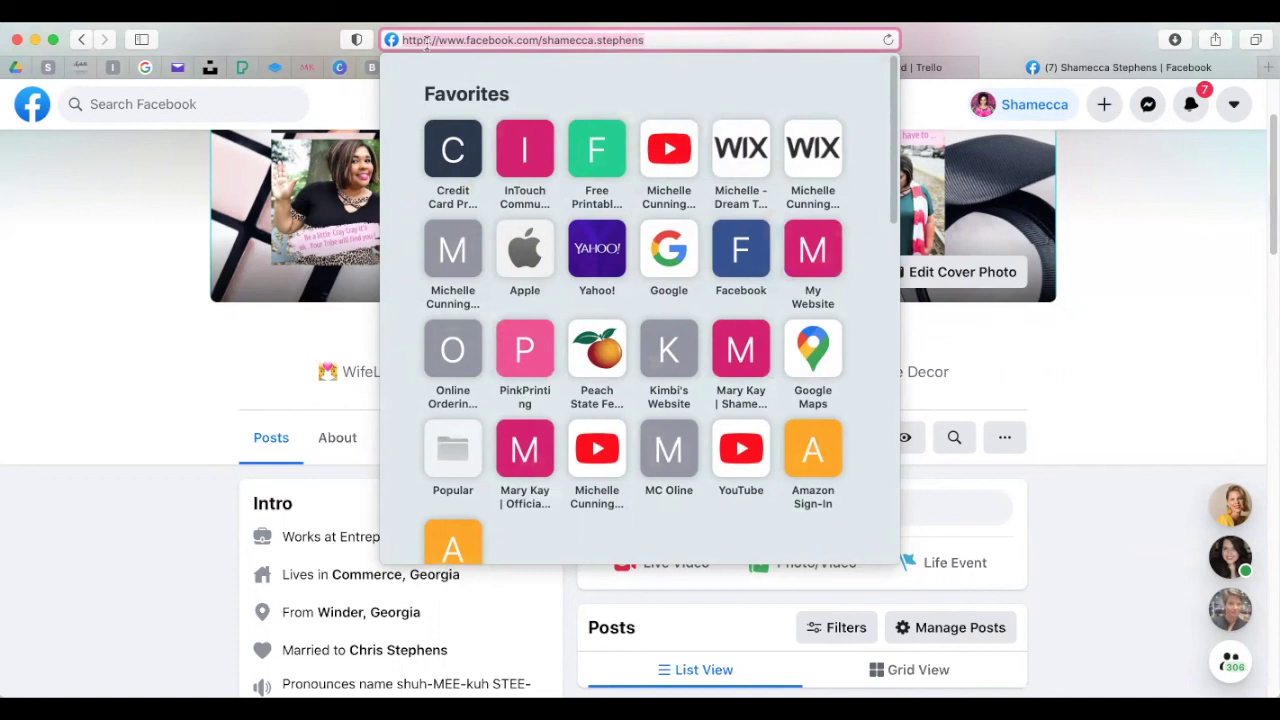
right_click(427, 44)
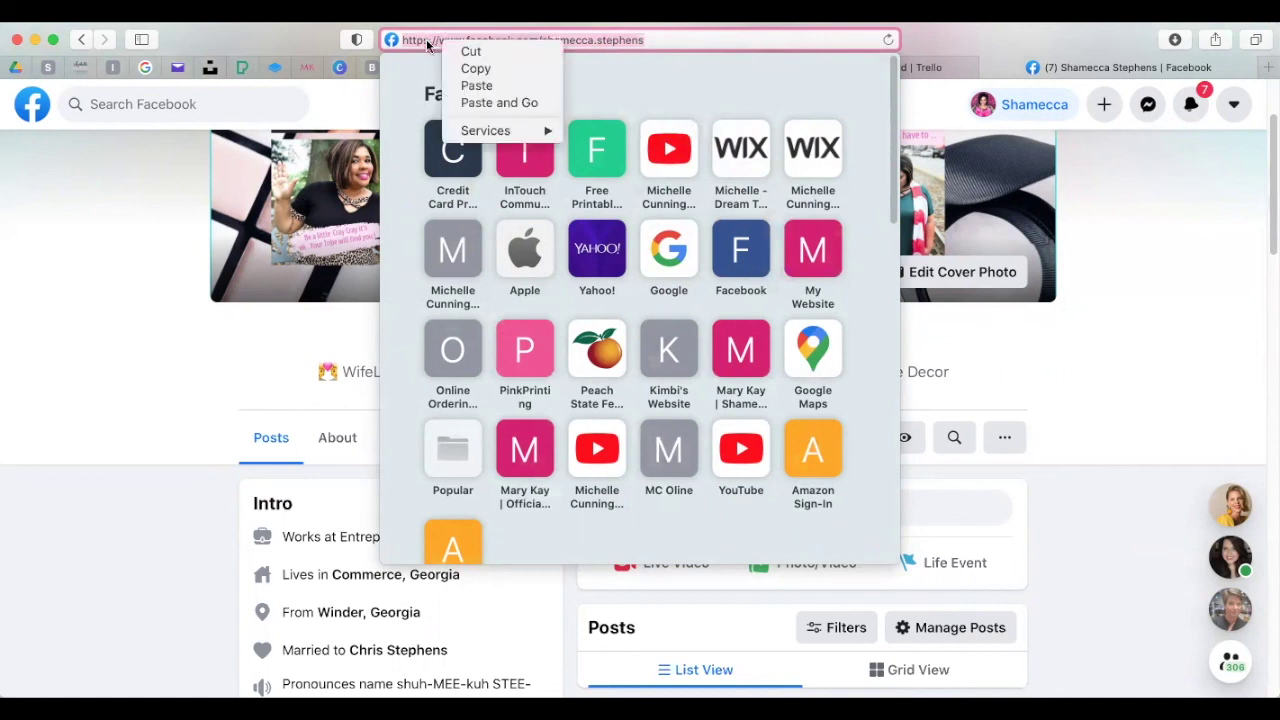
left_click(476, 68)
left_click(287, 38)
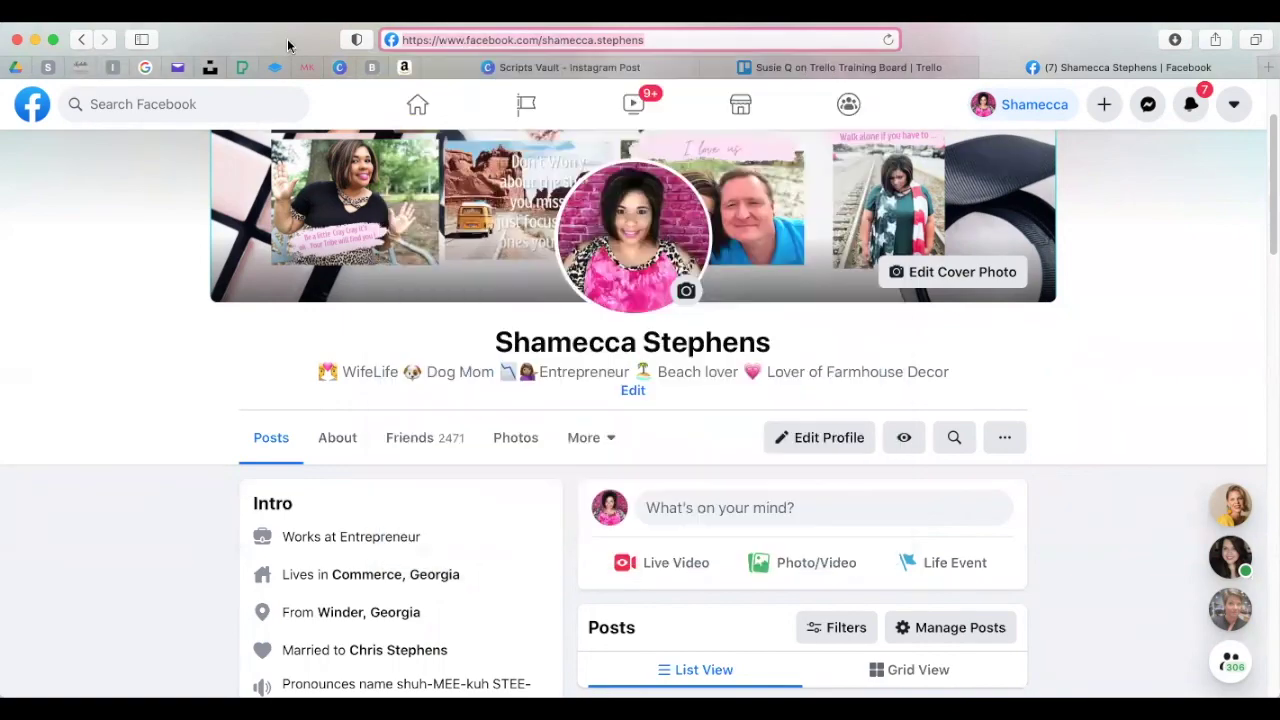
- Back in the Trello card, paste the copied profile address on its own line below "Save her Profile Link :" and save the description
left_click(781, 69)
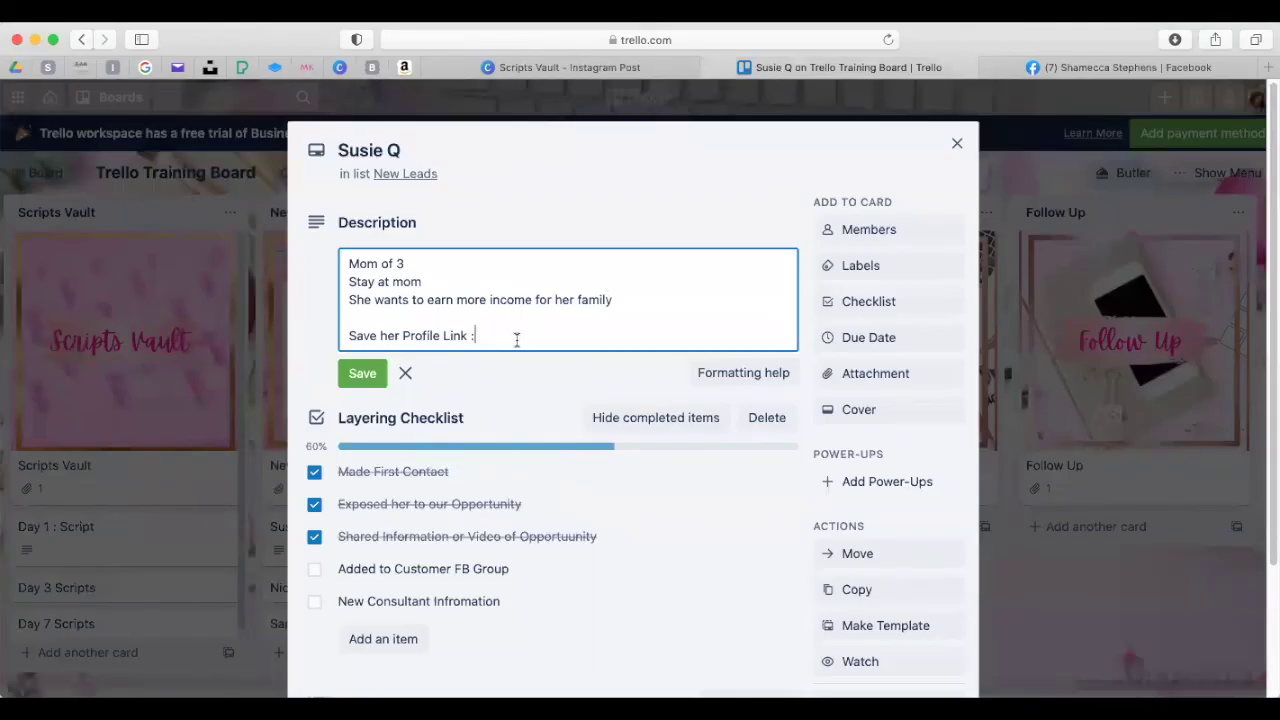
key("Return")
right_click(394, 357)
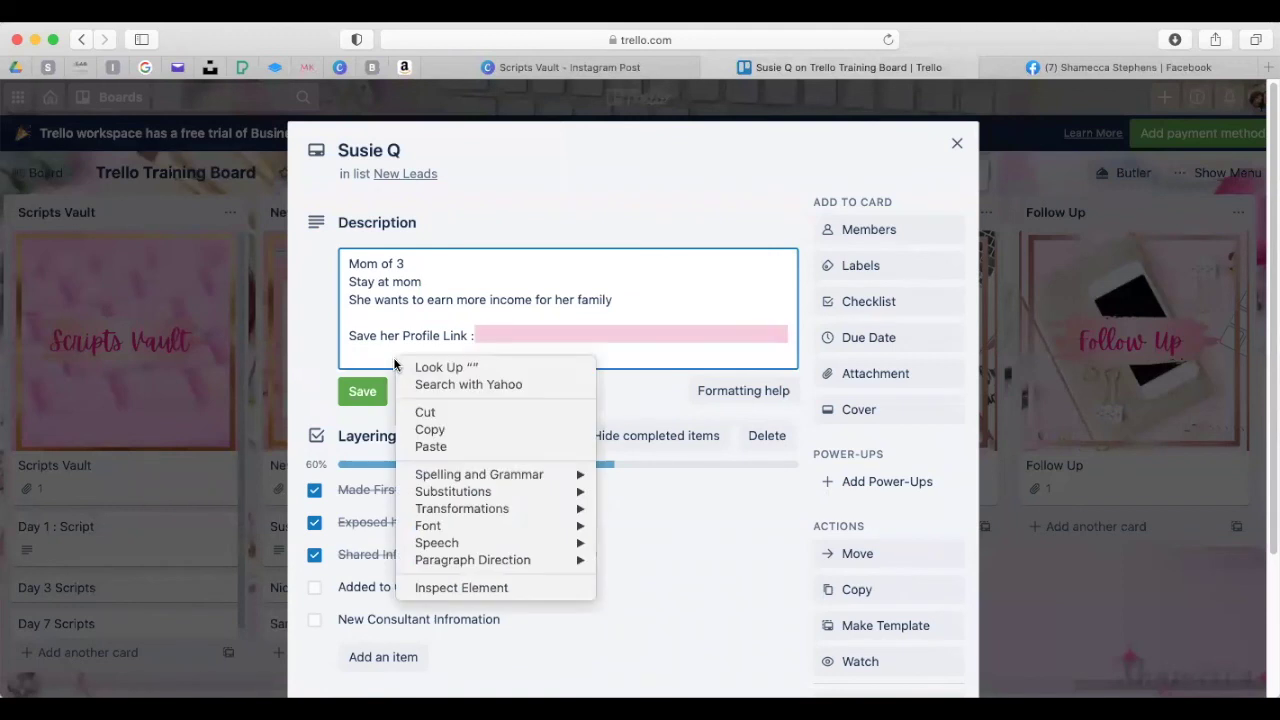
left_click(433, 447)
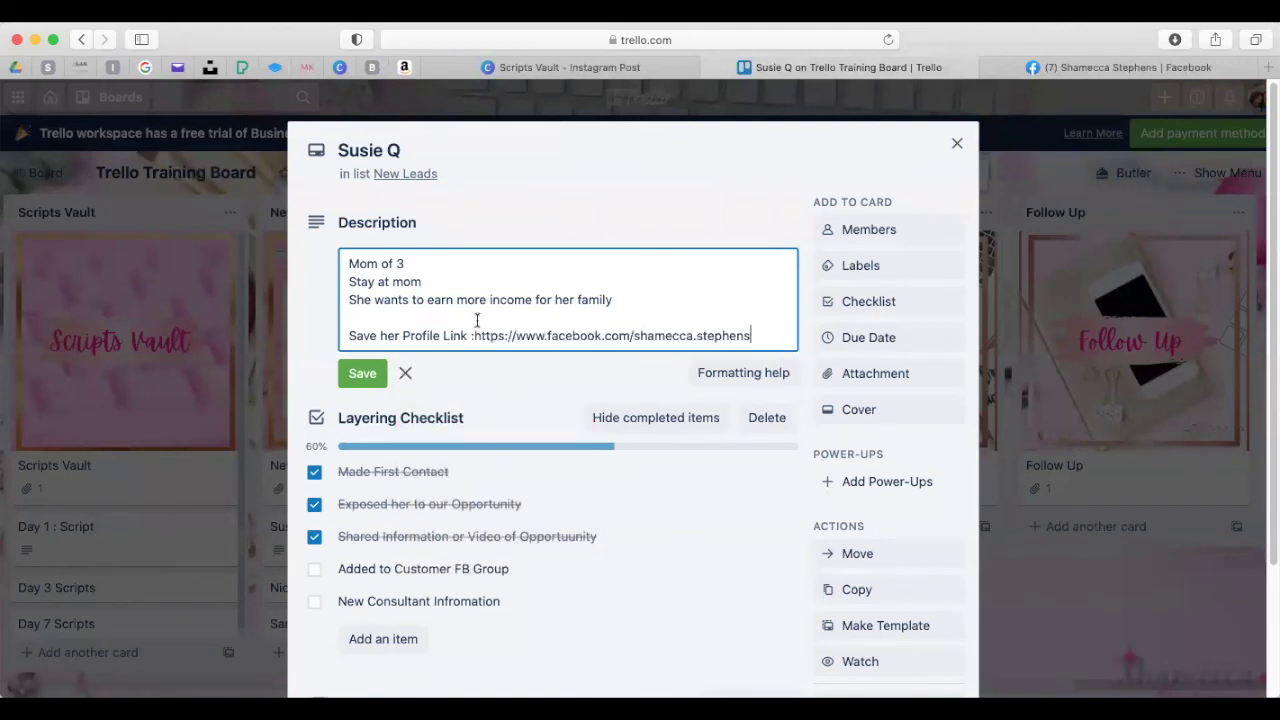
key("Return")
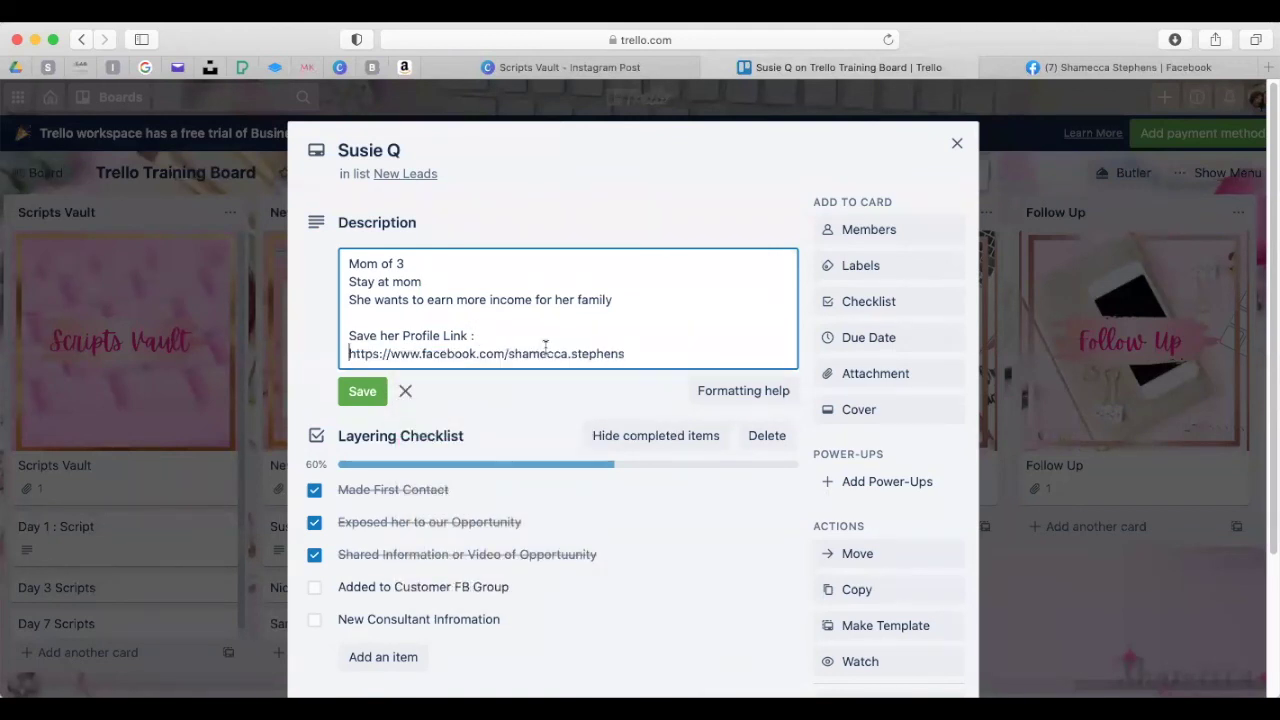
left_click(657, 353)
left_click(350, 397)
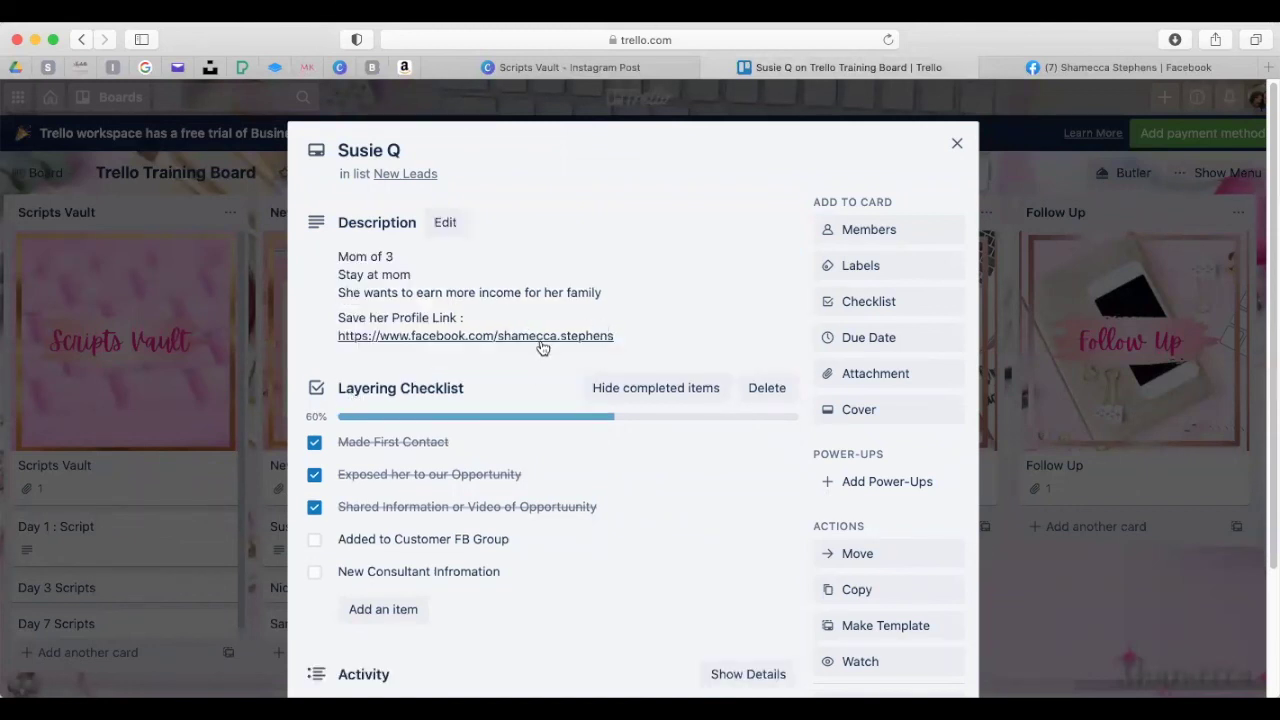
- Test the saved profile link in the description, return to the Trello tab and close the lead's card
left_click(409, 335)
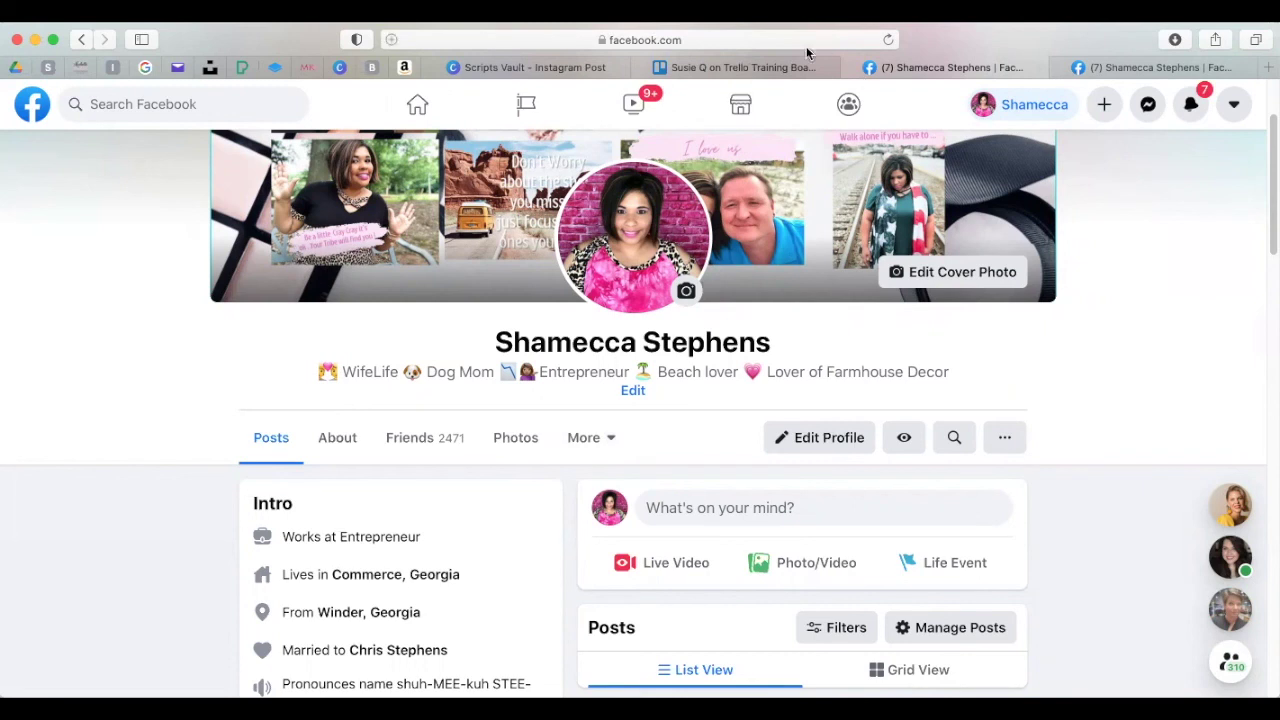
left_click(732, 66)
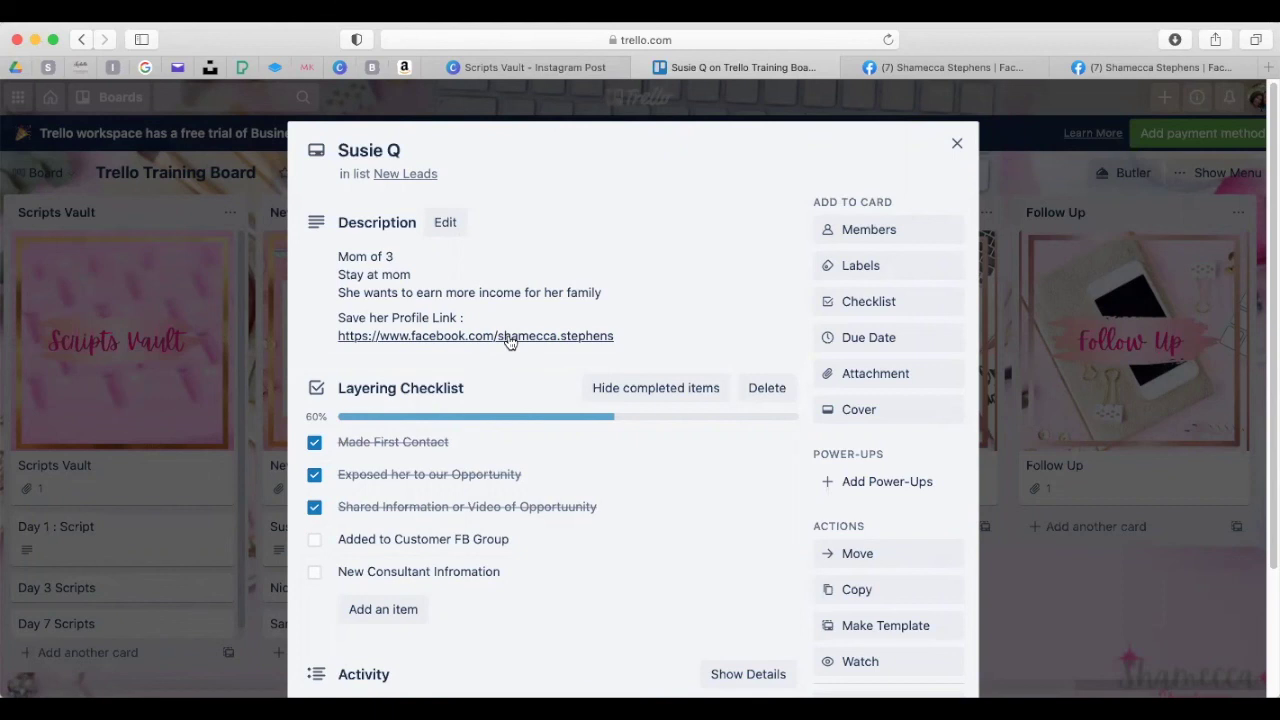
left_click(957, 145)
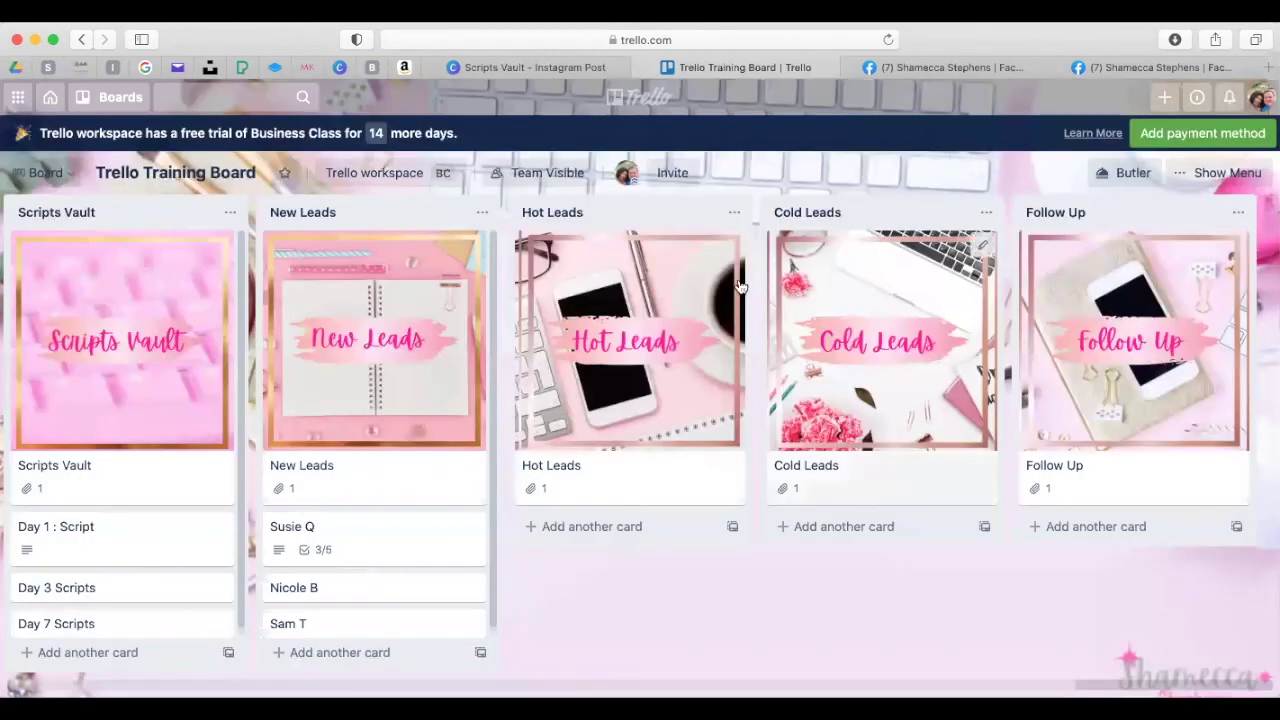
- Add a checklist copied from the first lead's Layering Checklist to the second lead's card in New Leads and close the card
scroll(305, 566, "down", 1)
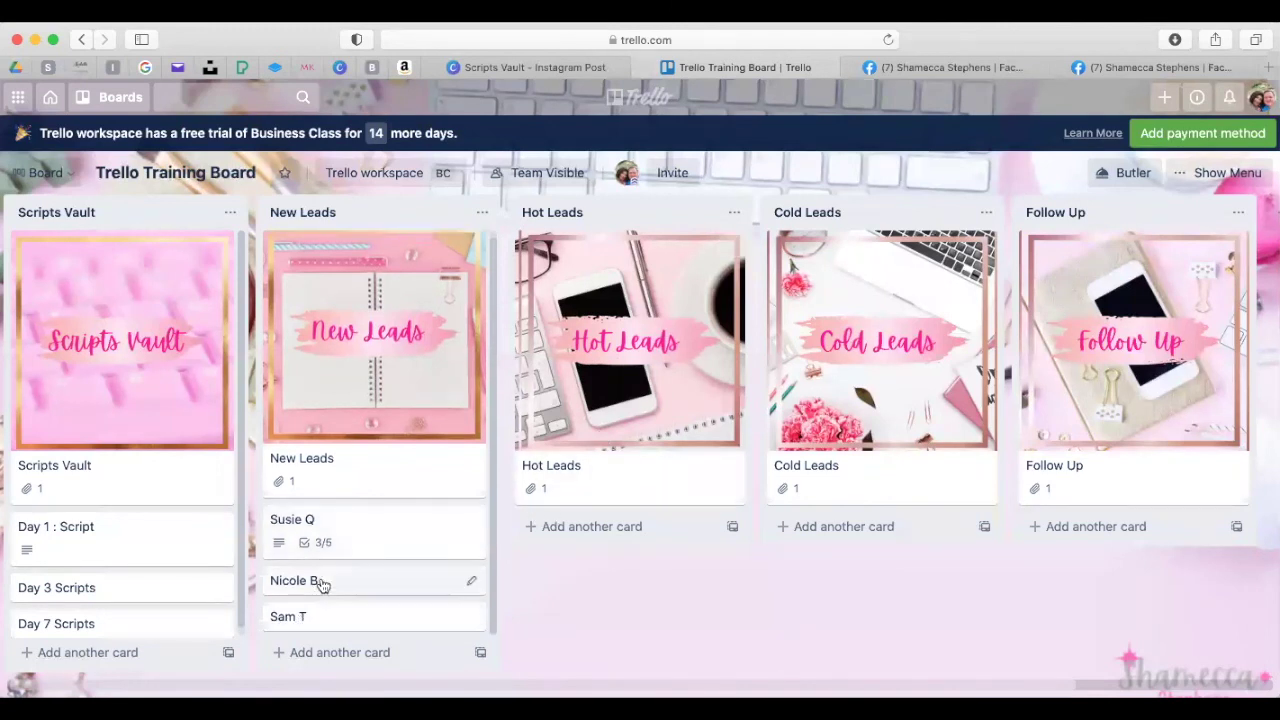
left_click(300, 581)
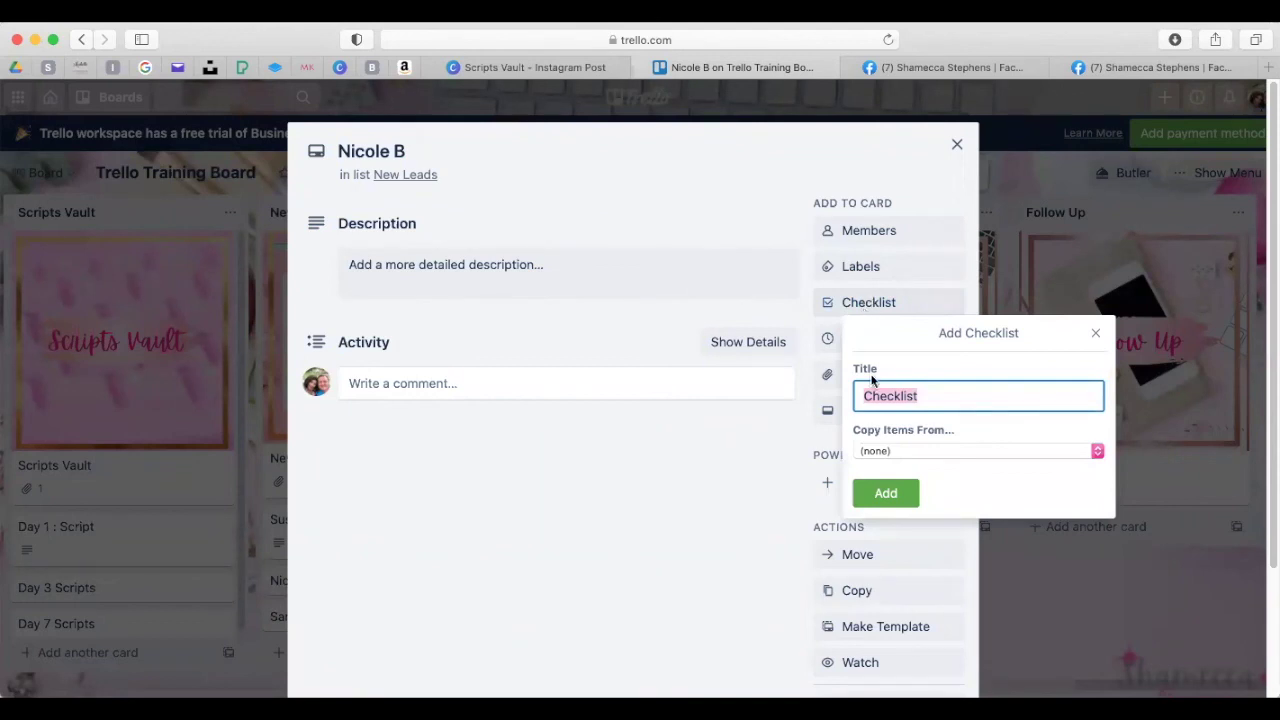
left_click(981, 451)
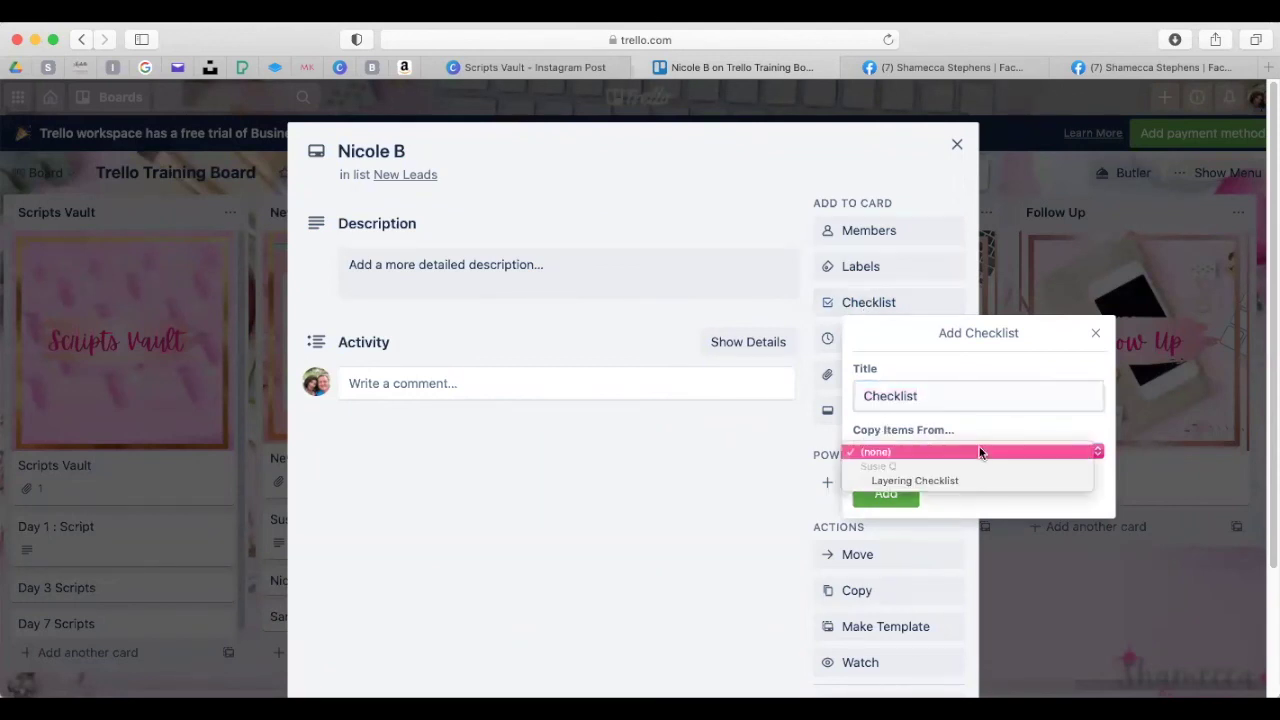
left_click(881, 480)
left_click(886, 500)
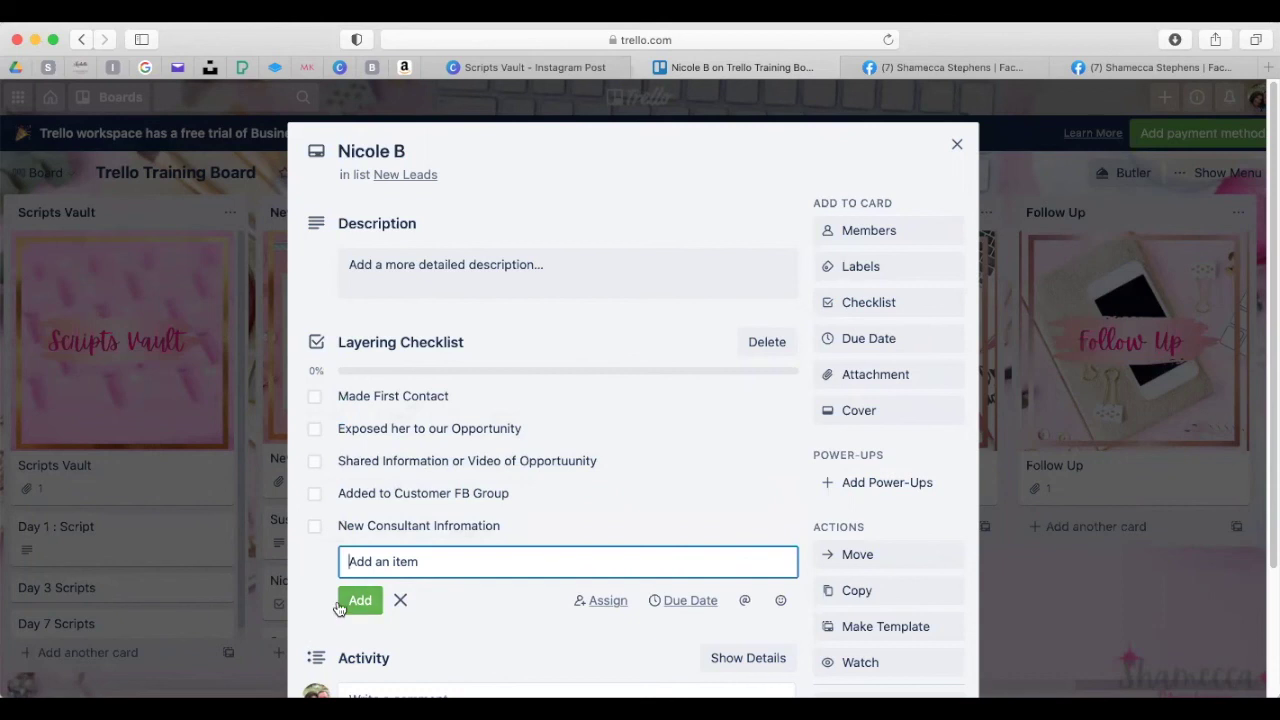
left_click(957, 144)
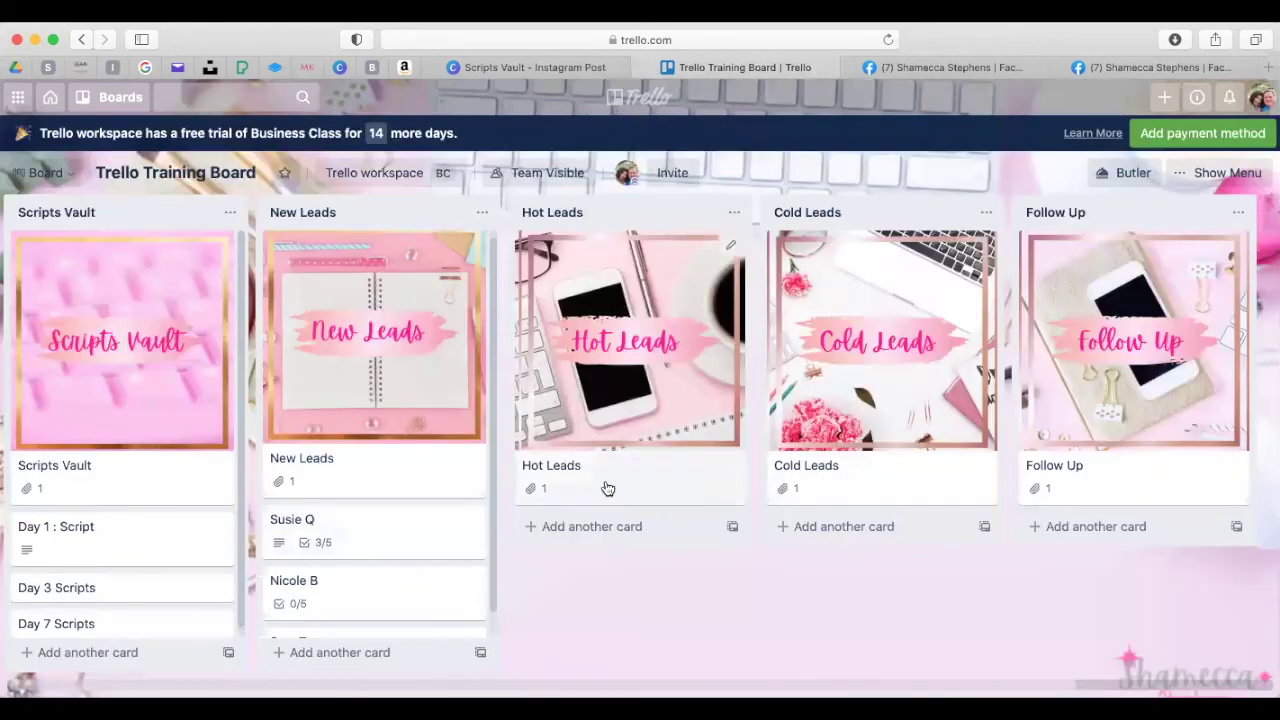
- Add a checklist copied from the second lead's Layering Checklist to the third lead's card in New Leads and close the card
scroll(420, 580, "down", 1)
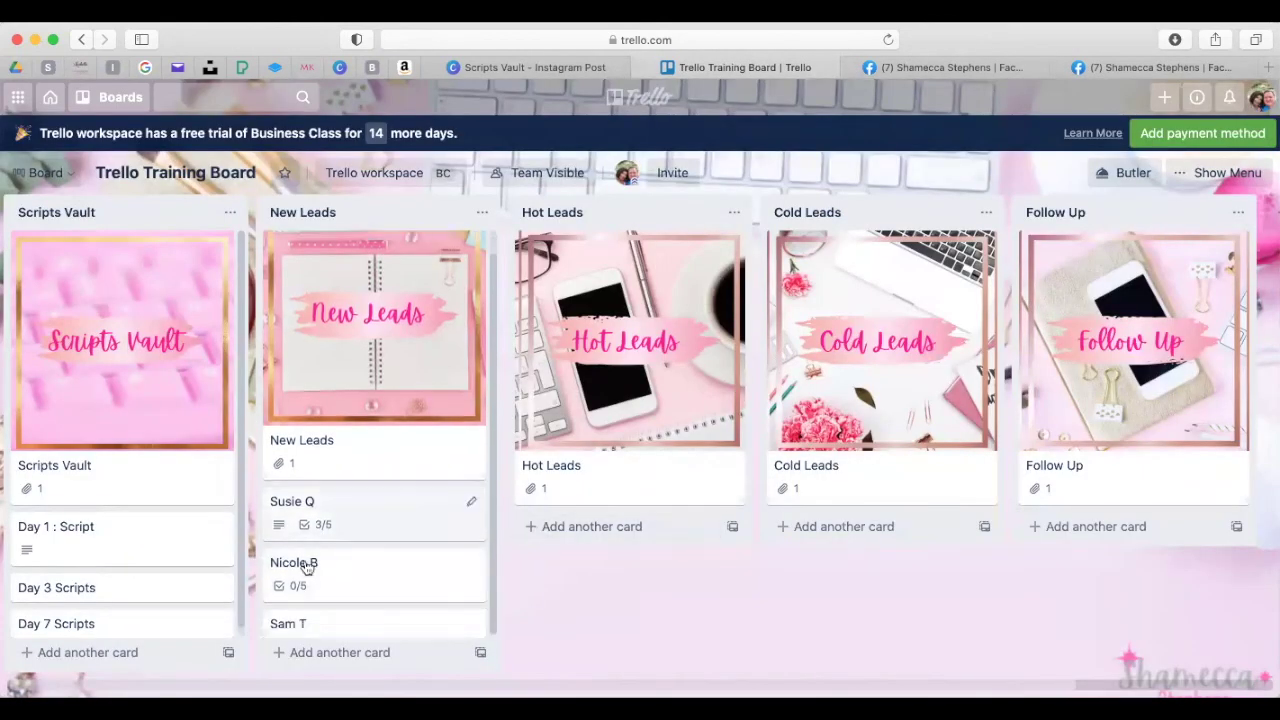
left_click(329, 628)
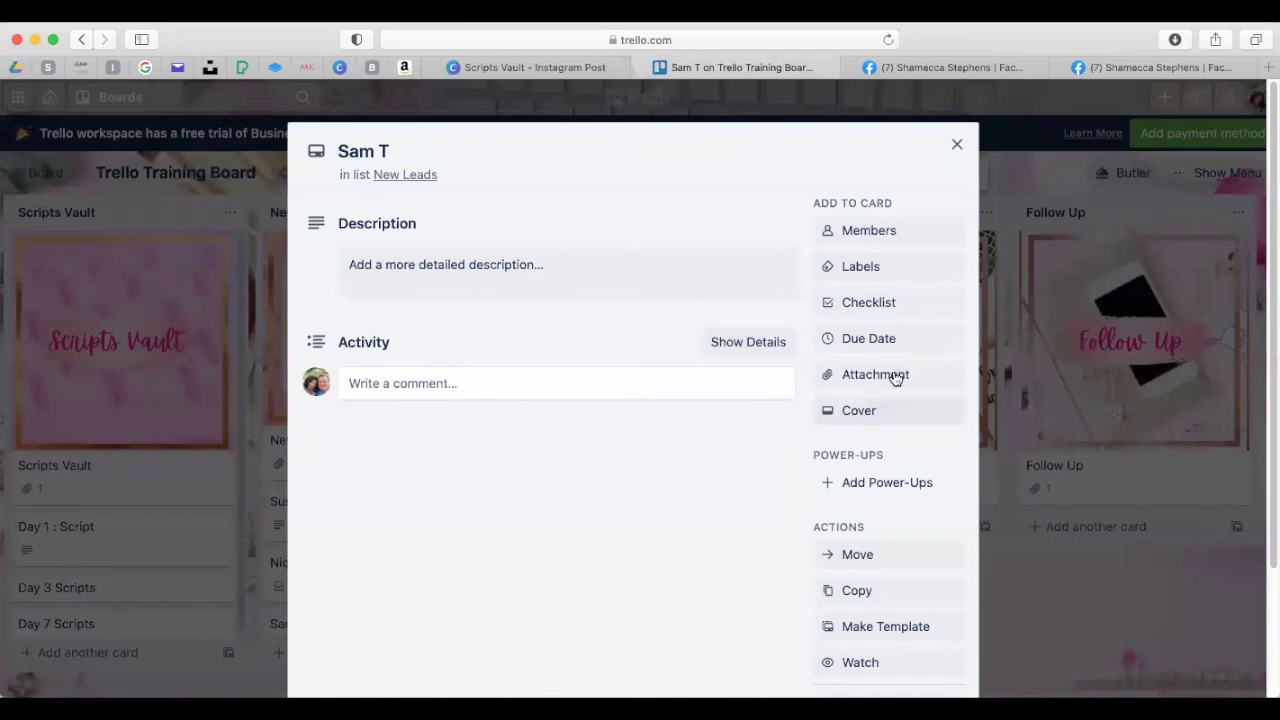
left_click(828, 307)
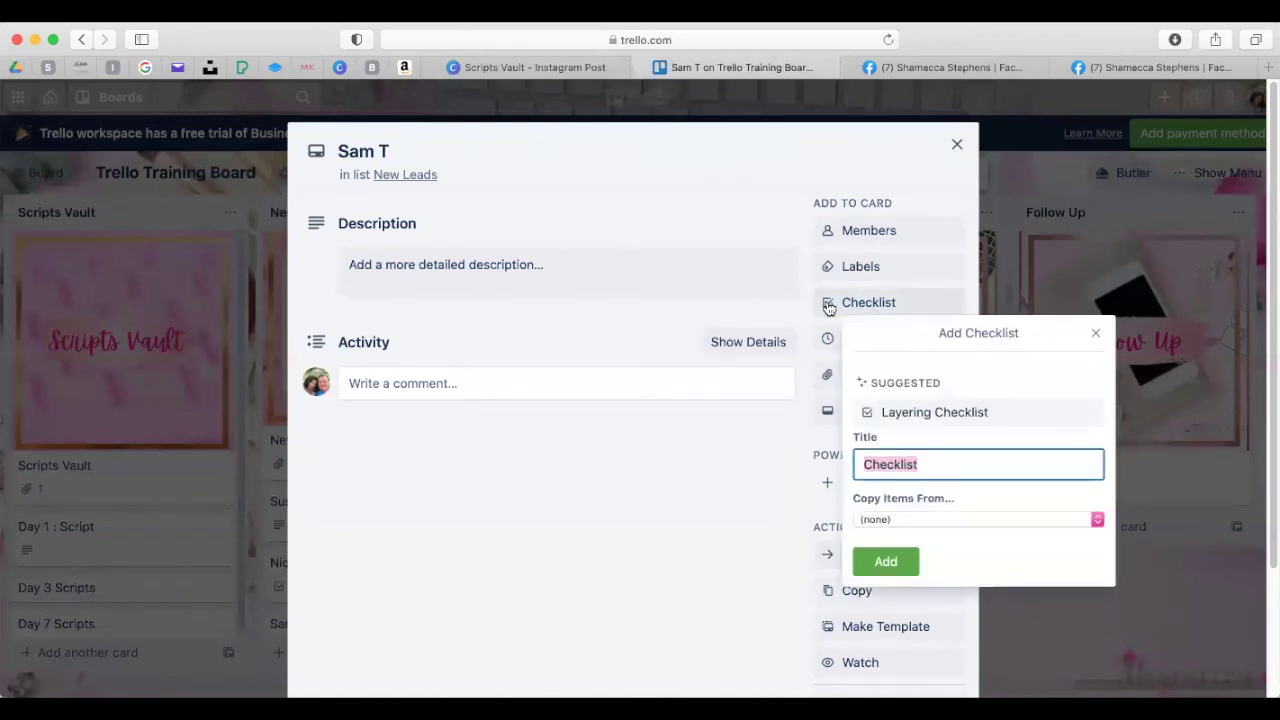
left_click(878, 519)
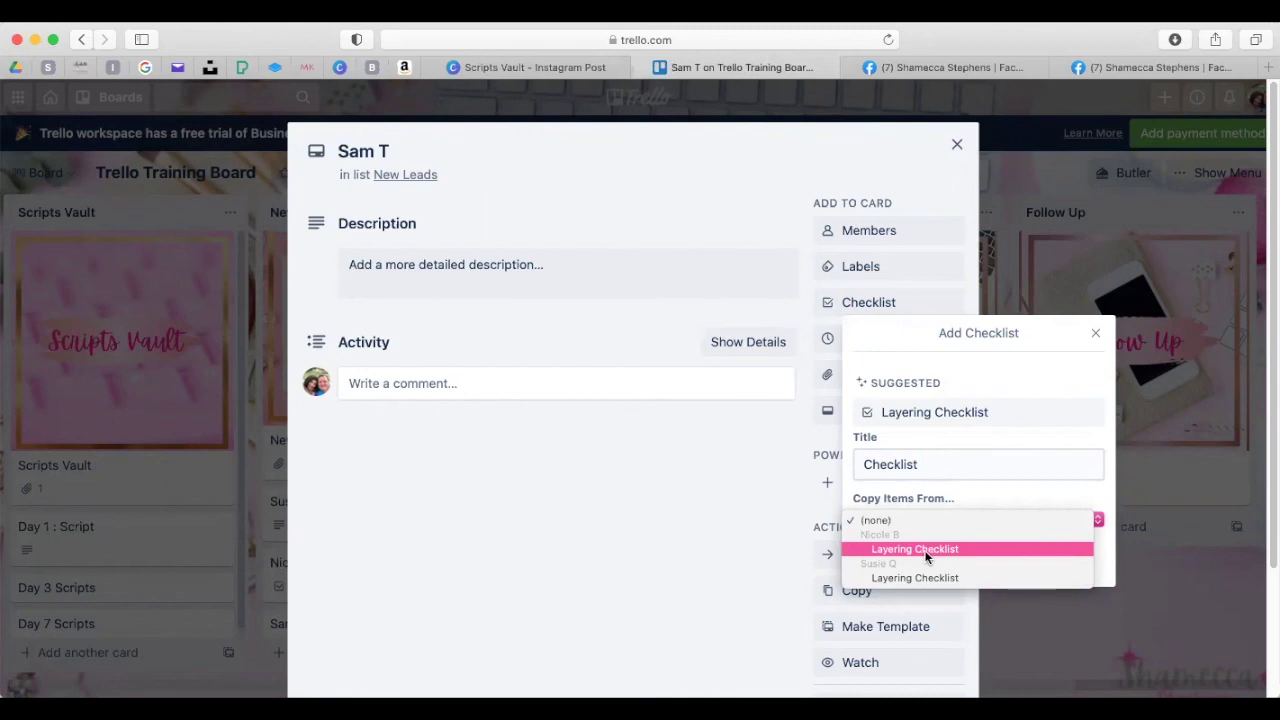
left_click(926, 551)
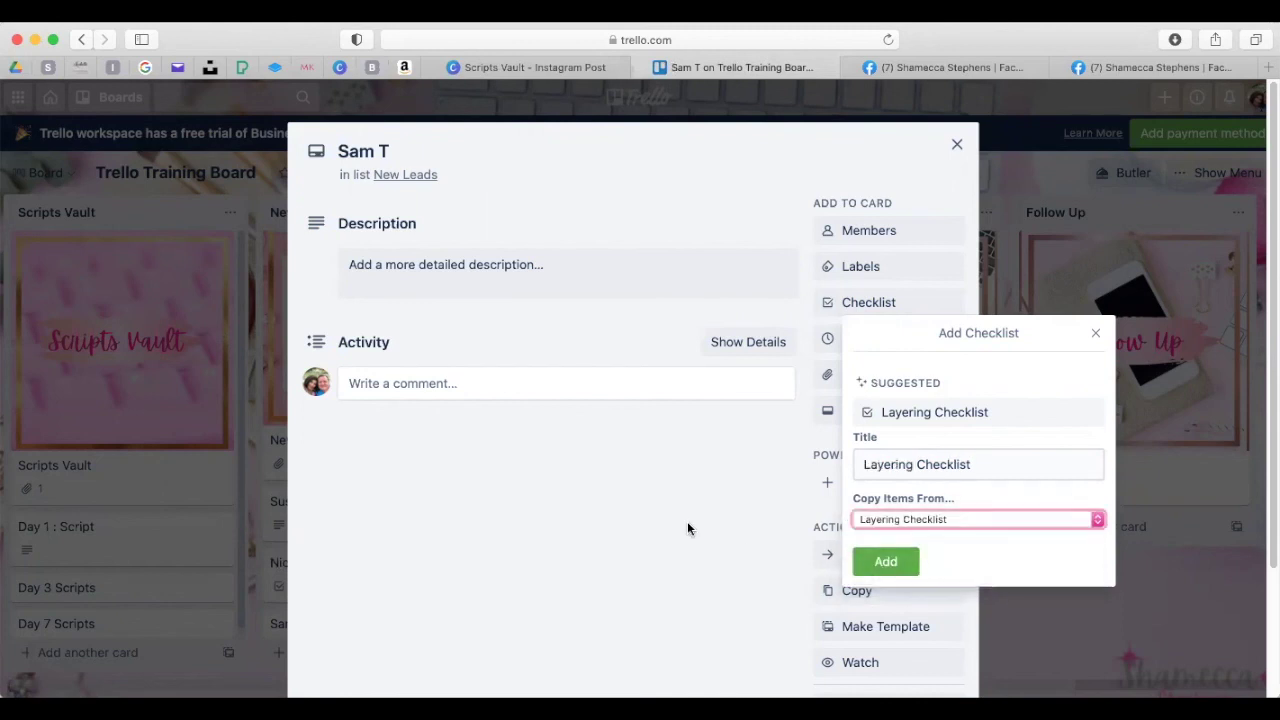
left_click(880, 560)
scroll(577, 471, "down", 3)
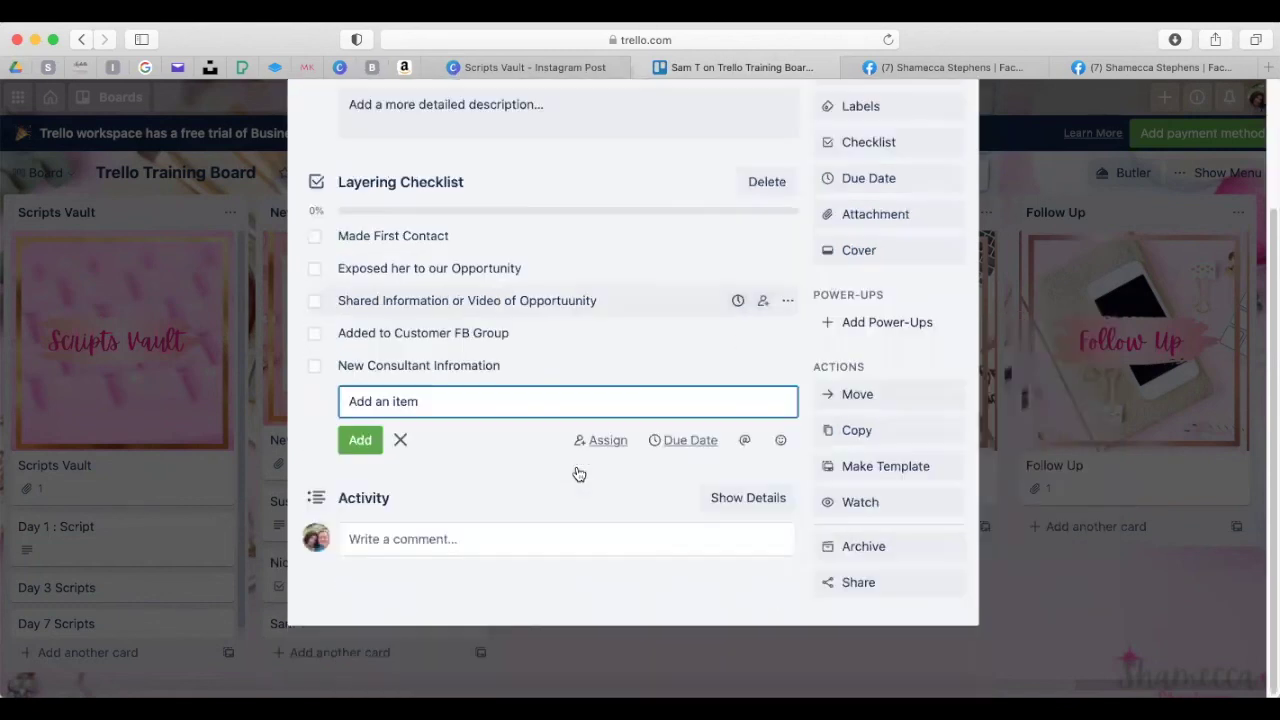
scroll(577, 472, "up", 3)
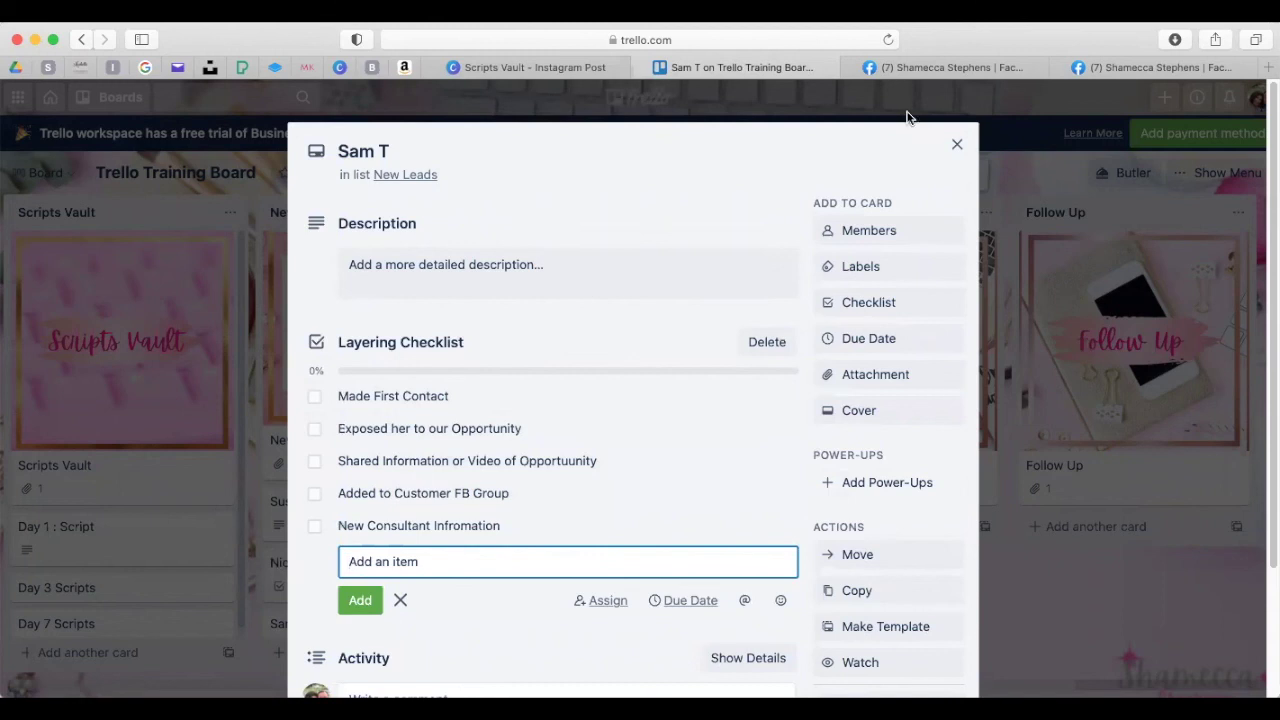
left_click(952, 147)
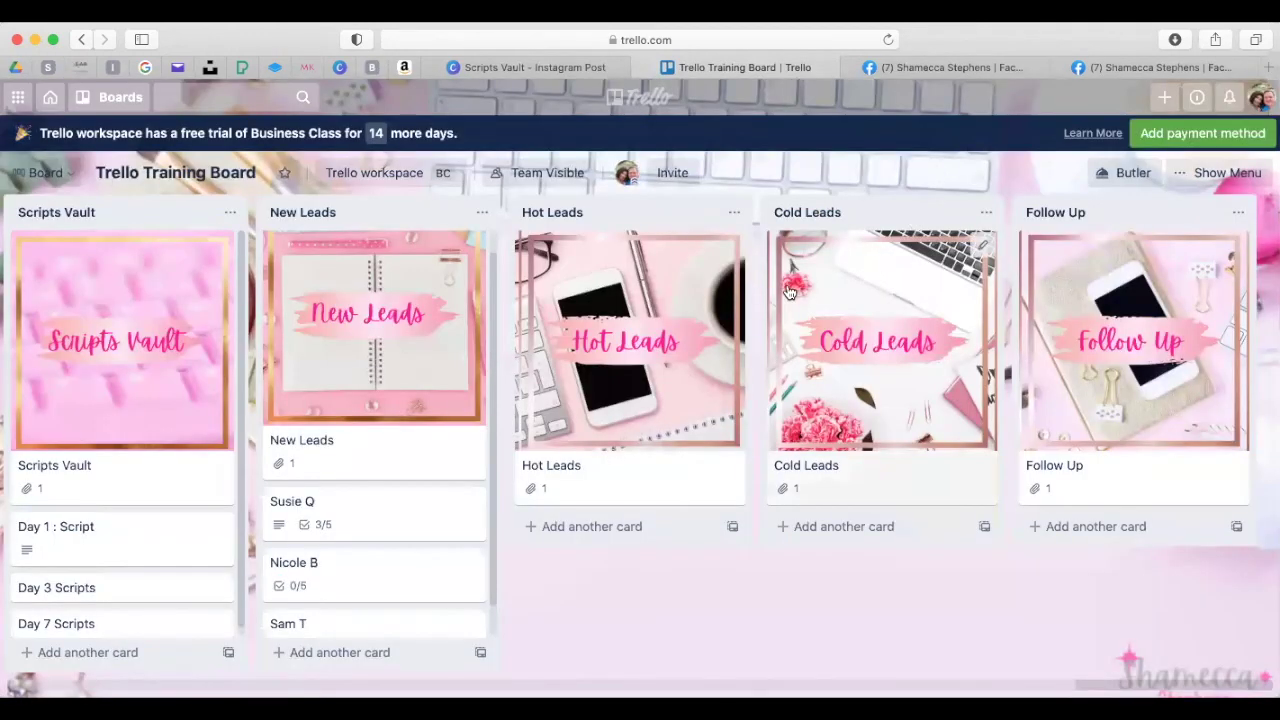